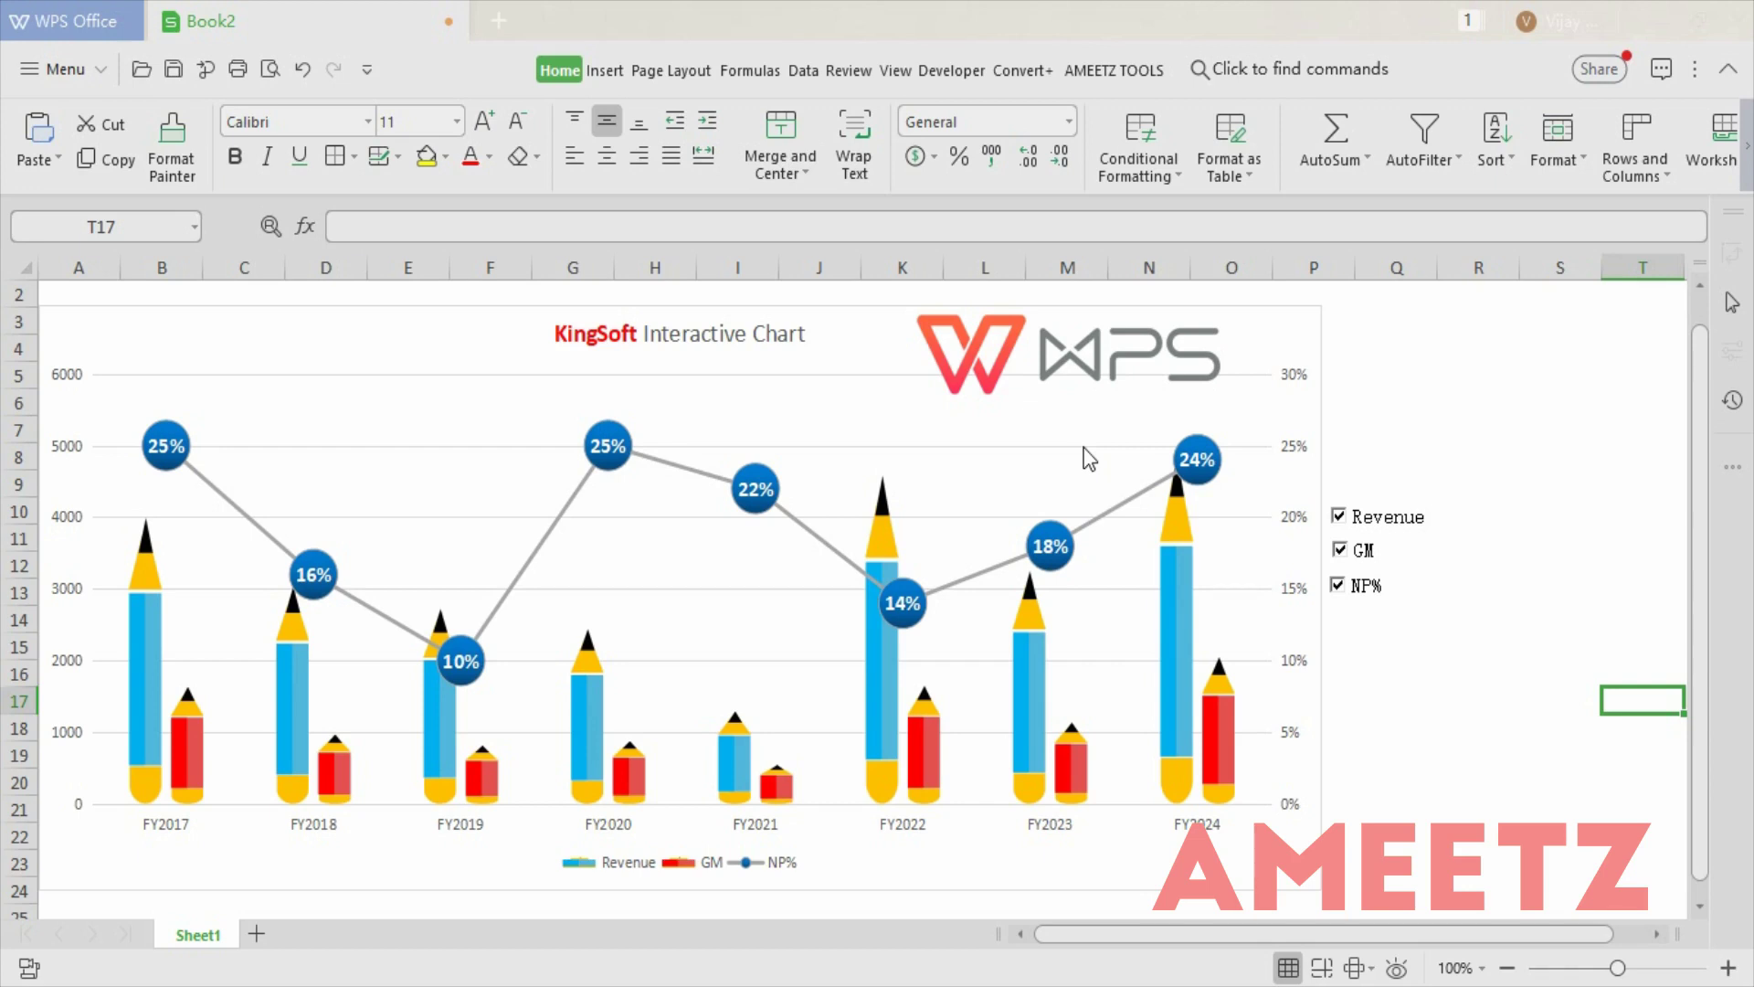
Use the finished chart's checkboxes to hide the GM and NP% series, then show them again.
left_click(1340, 550)
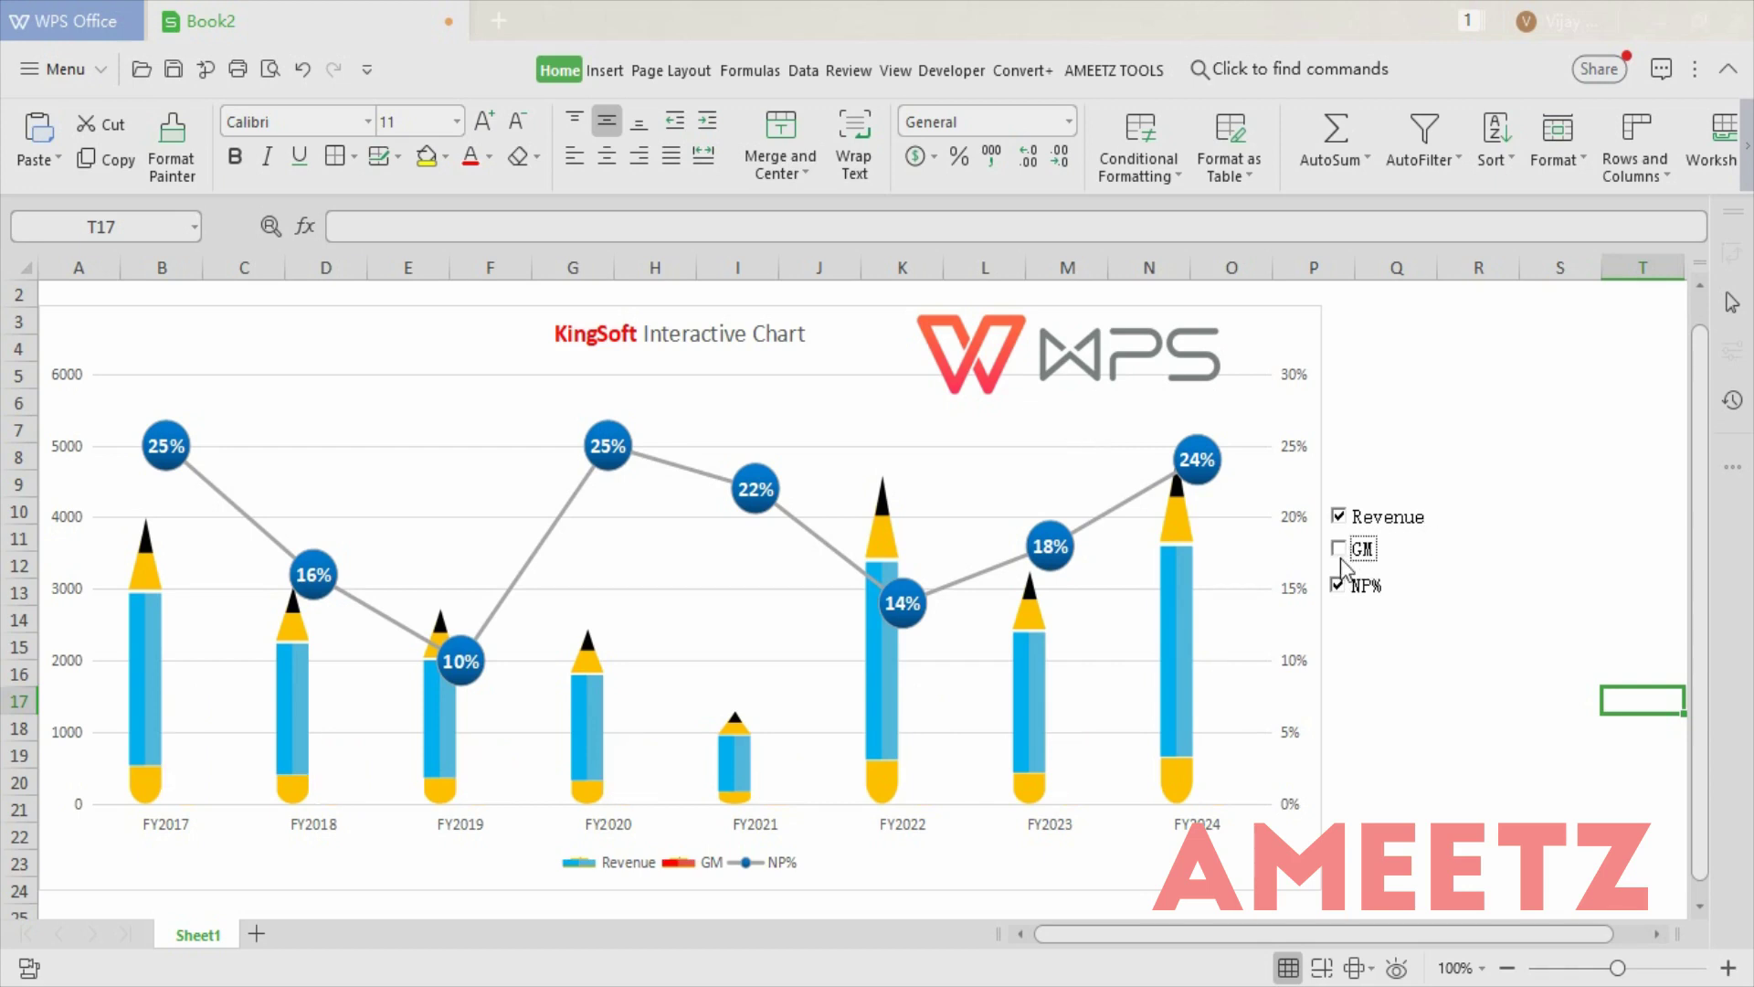
left_click(1339, 586)
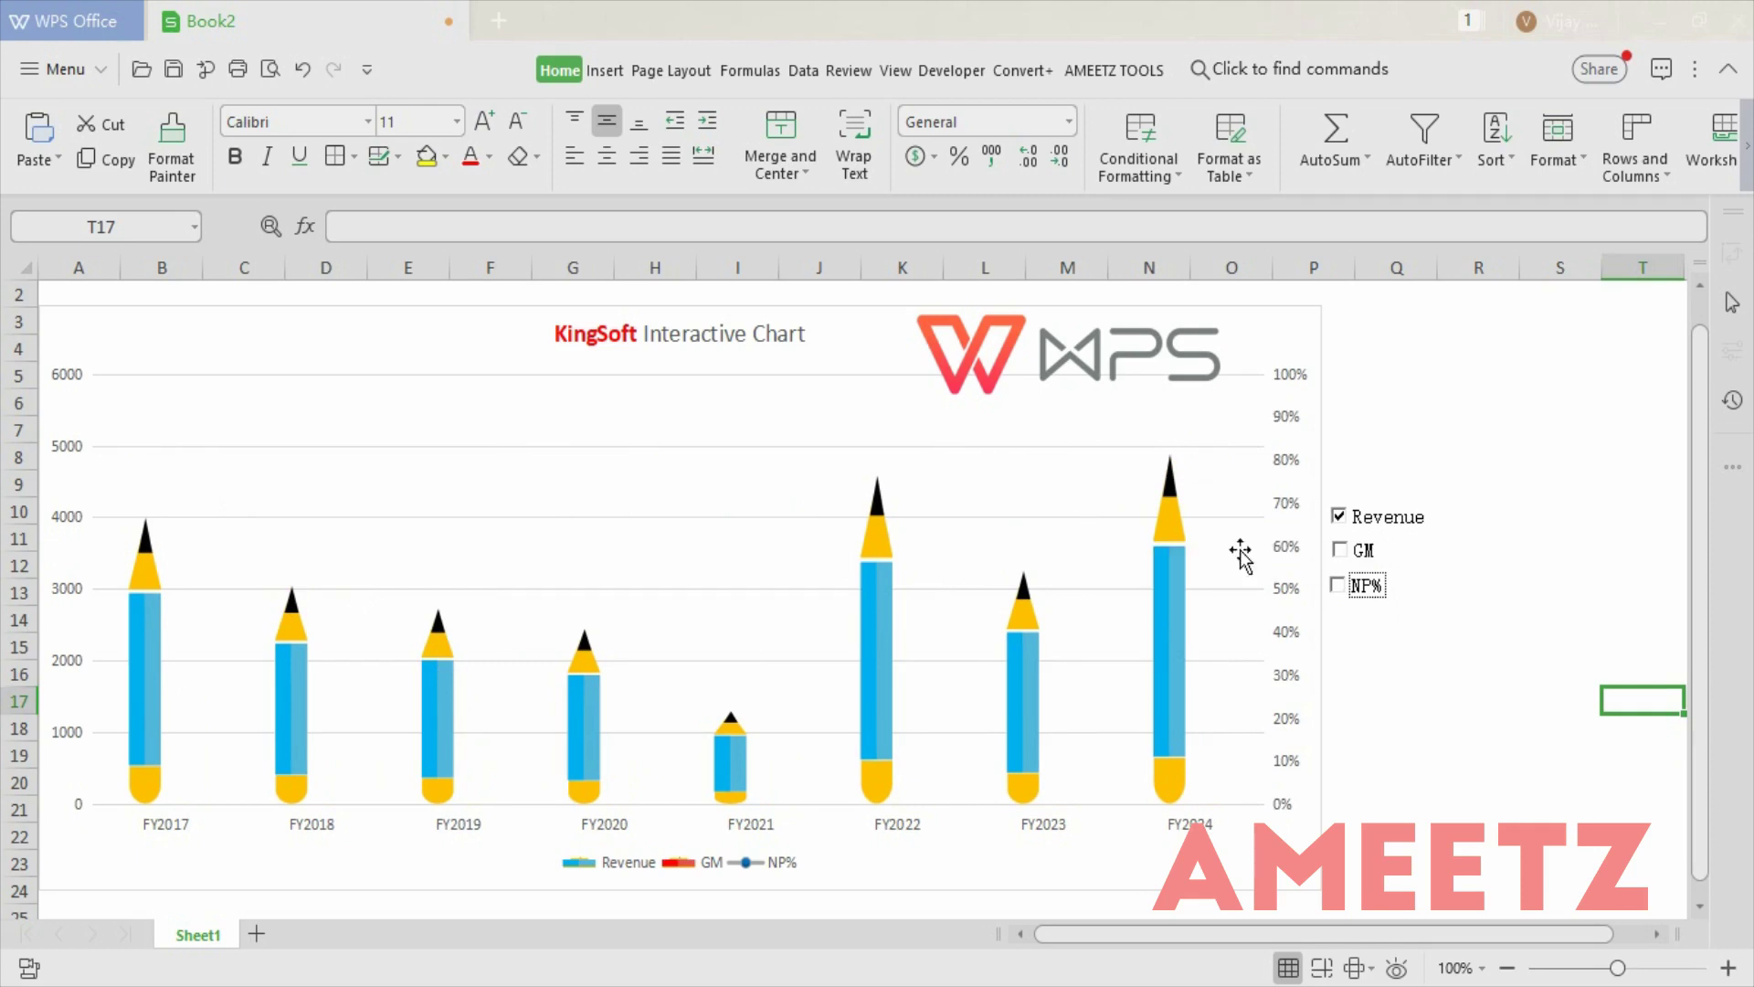
left_click(1340, 550)
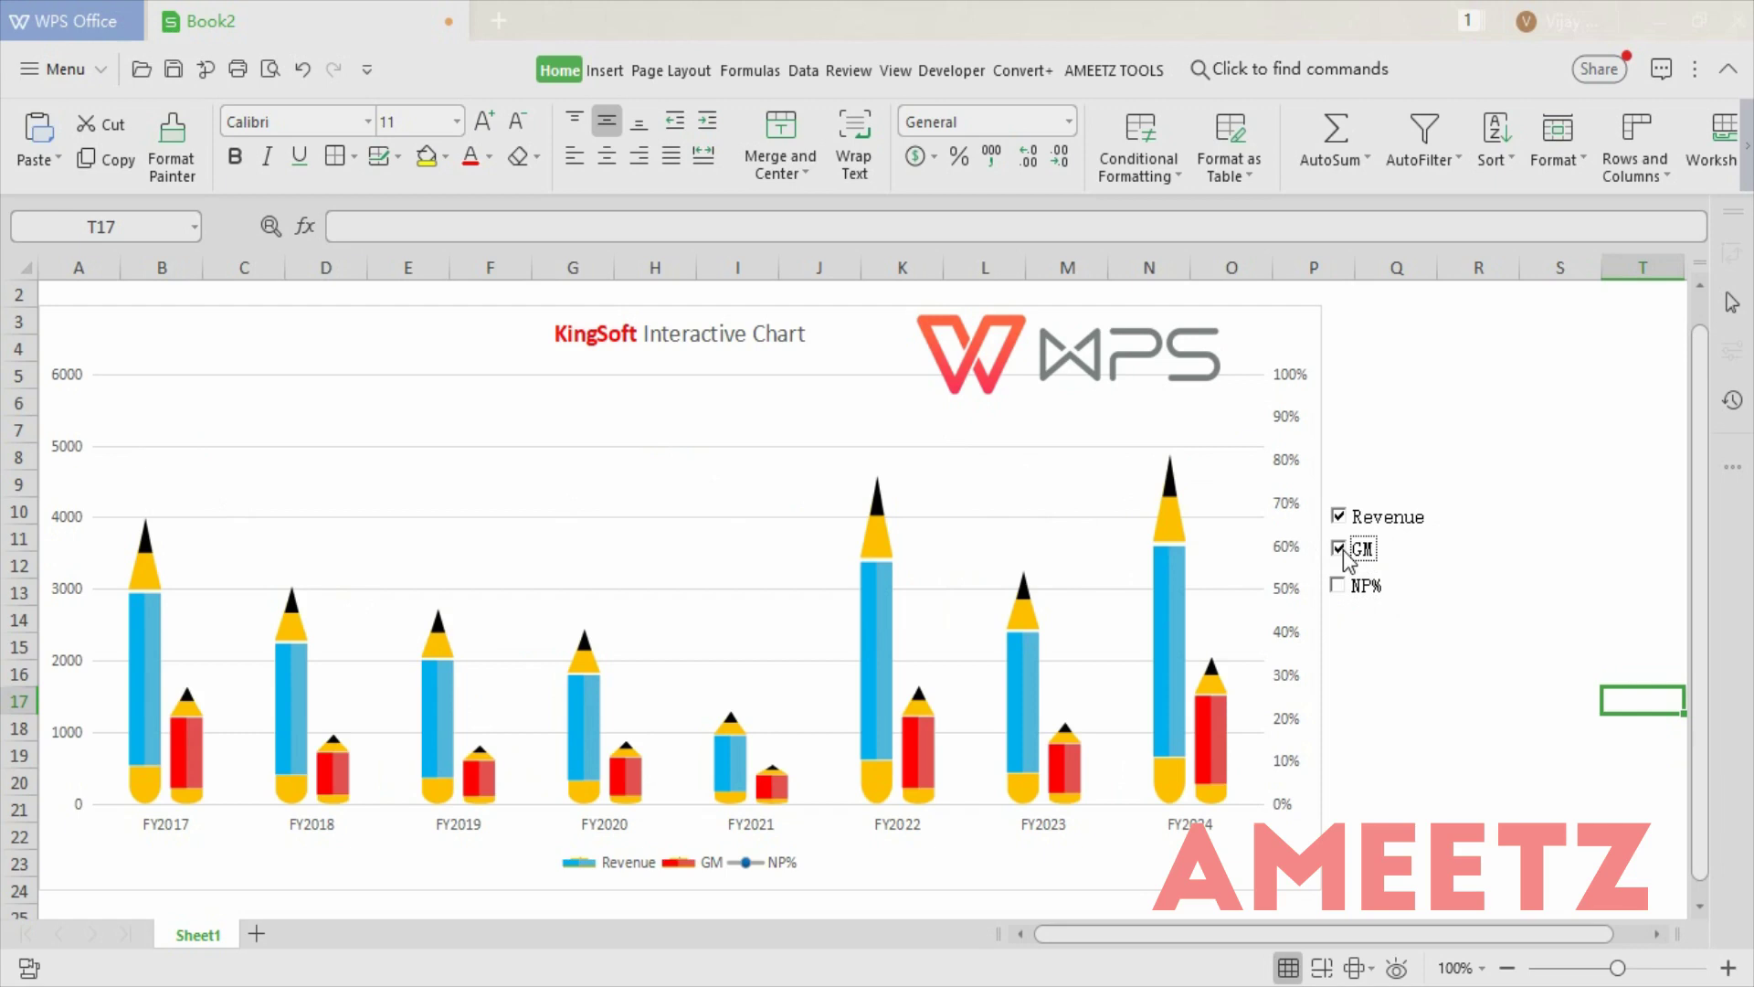
left_click(1339, 586)
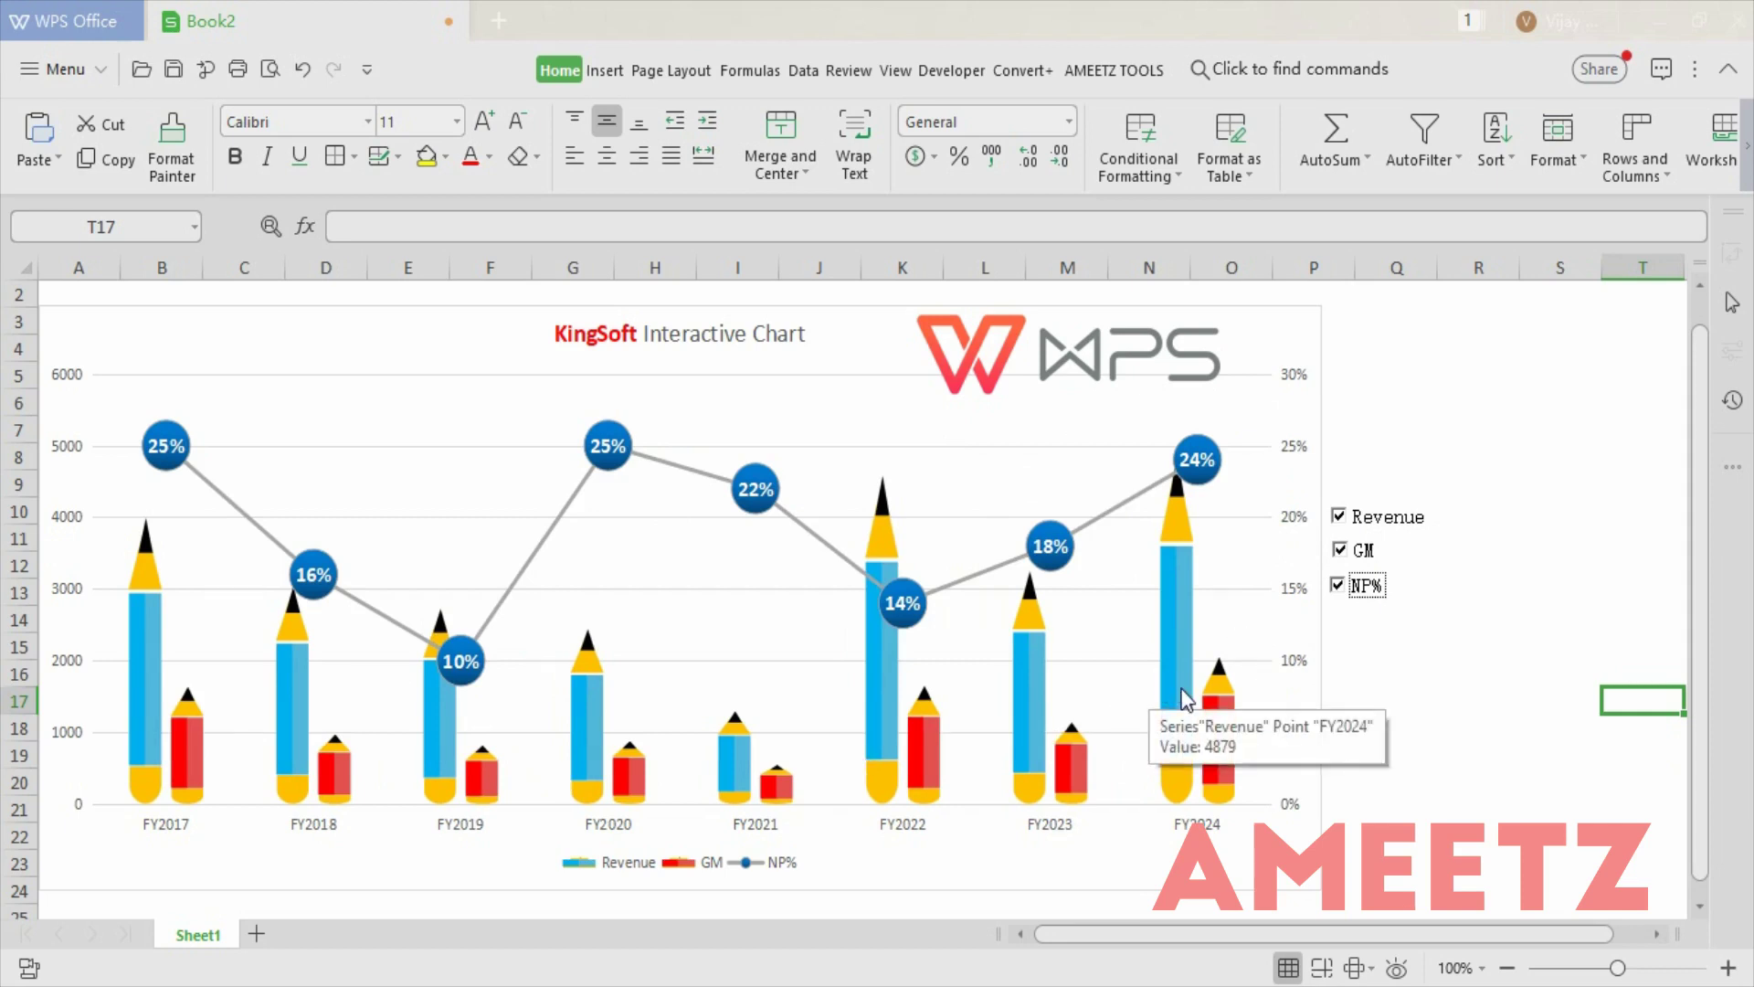
left_click(1369, 781)
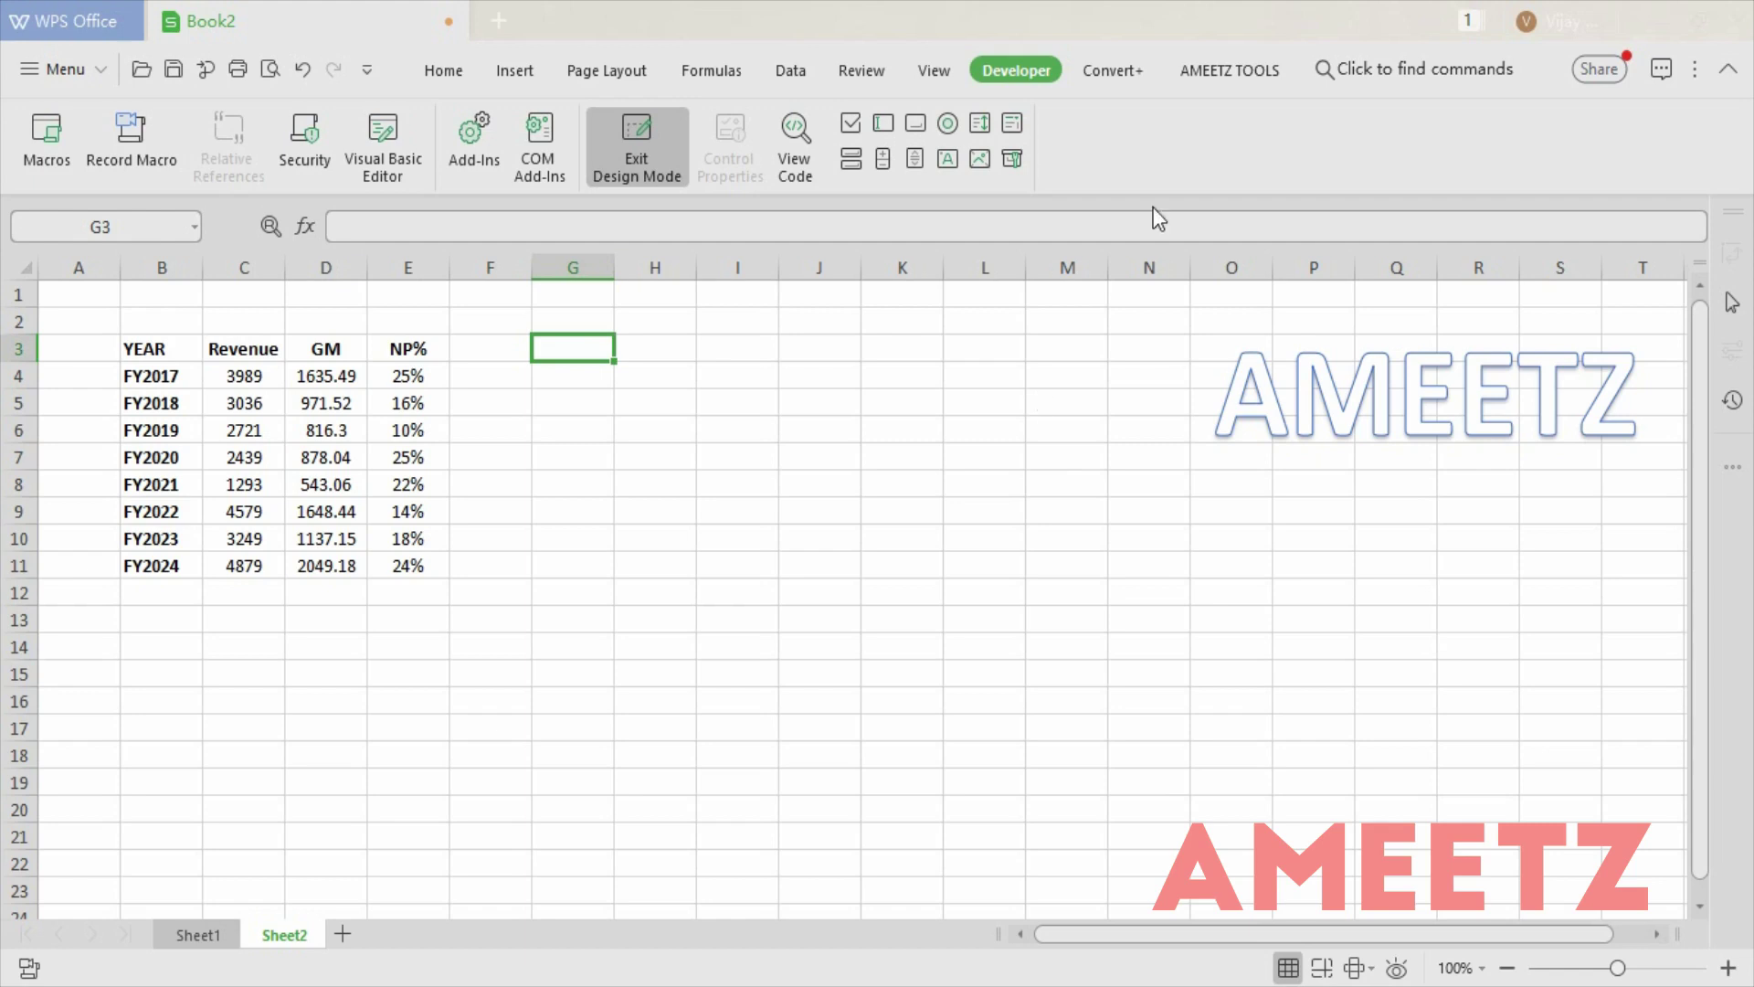
Draw a checkbox across H3:I3 and duplicate it with Ctrl+D.
left_click(850, 124)
left_click_drag(645, 339, 770, 370)
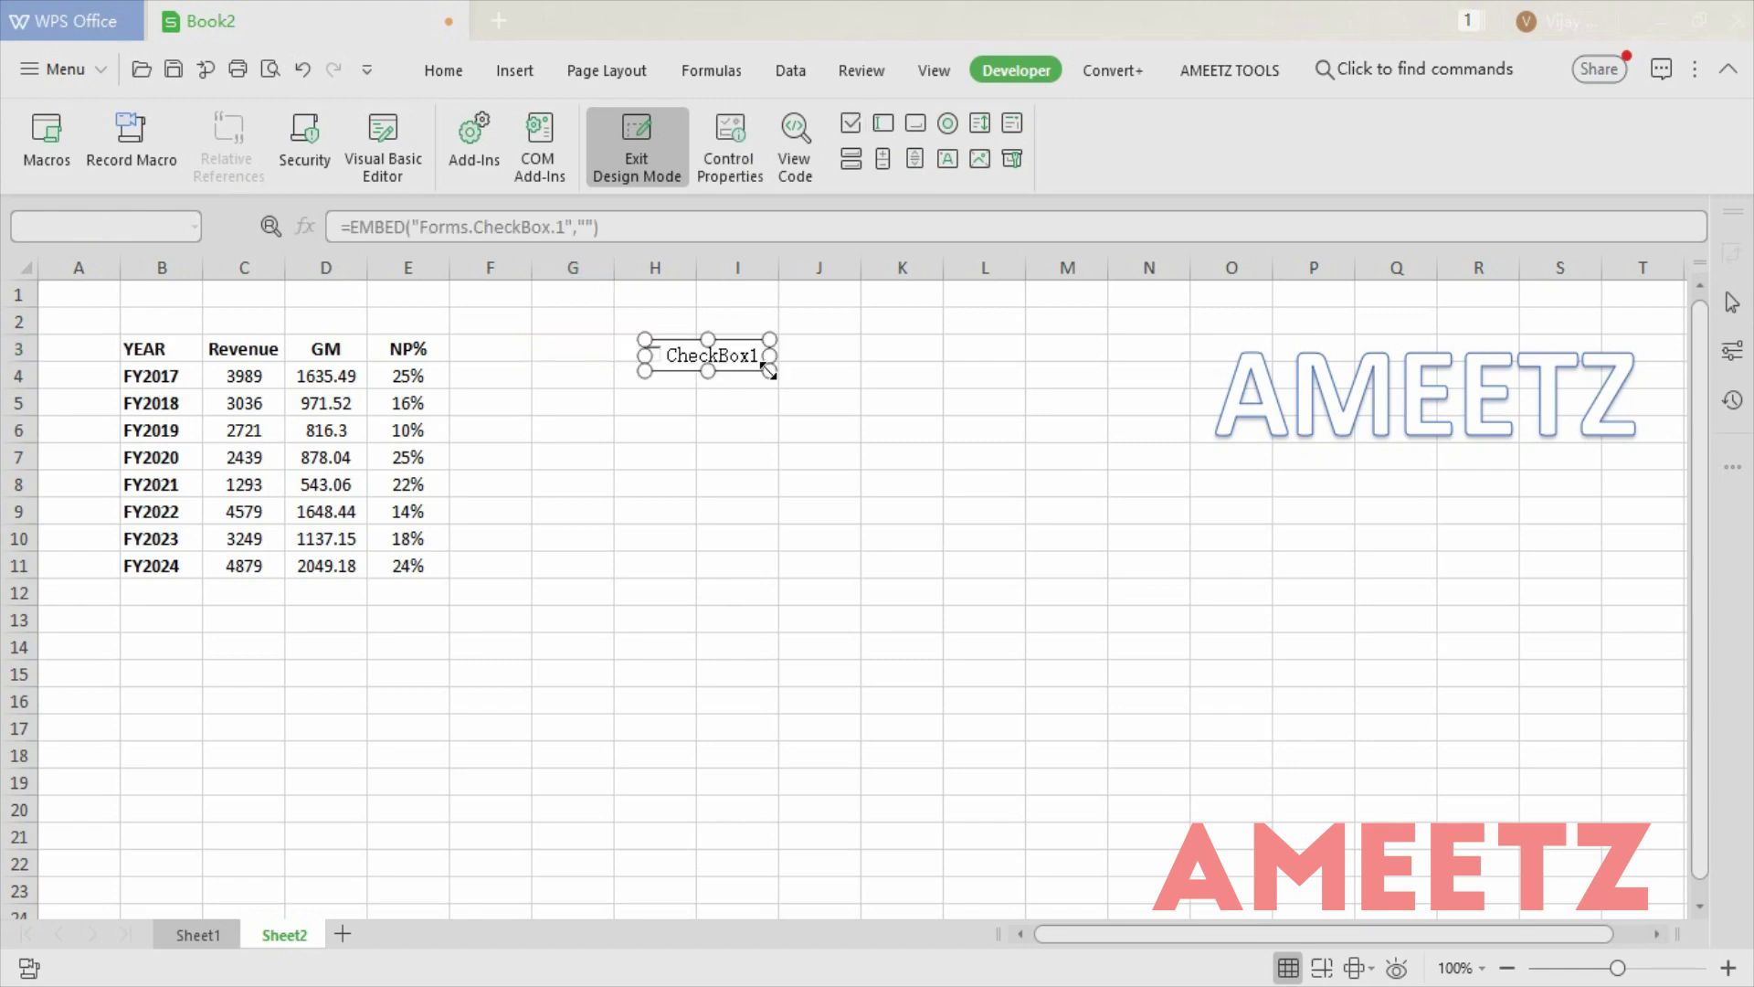
key("ctrl+d")
key("ctrl+d")
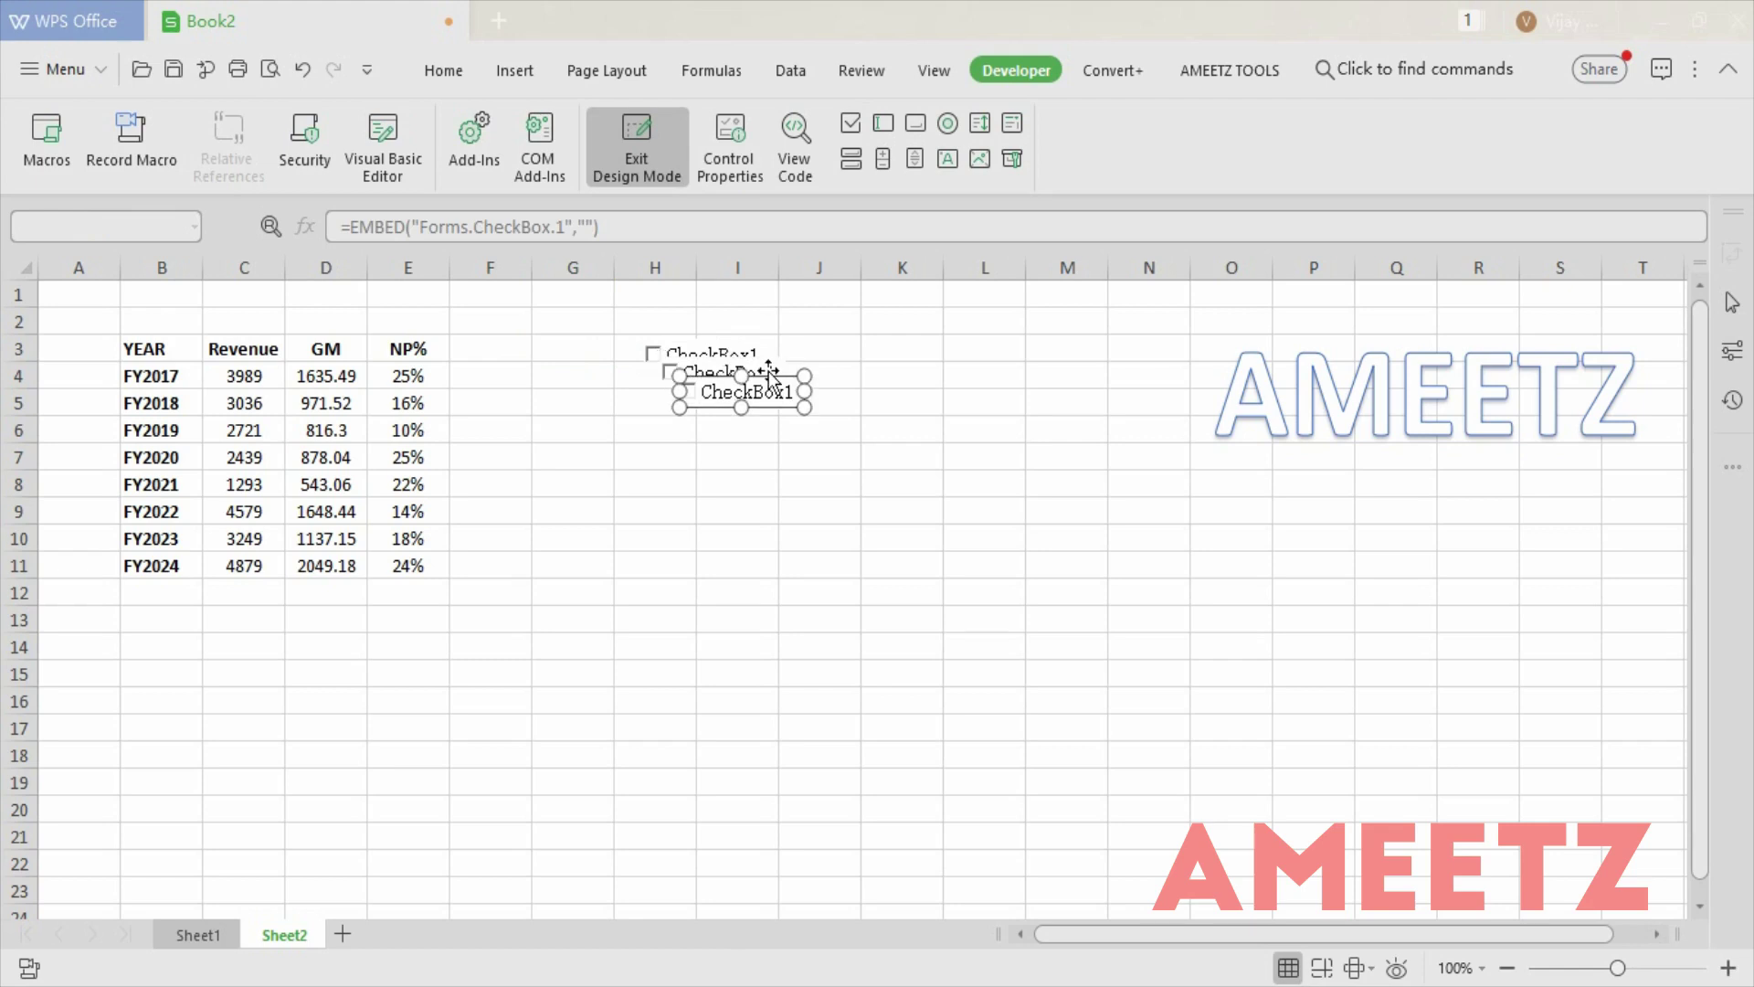
left_click(831, 479)
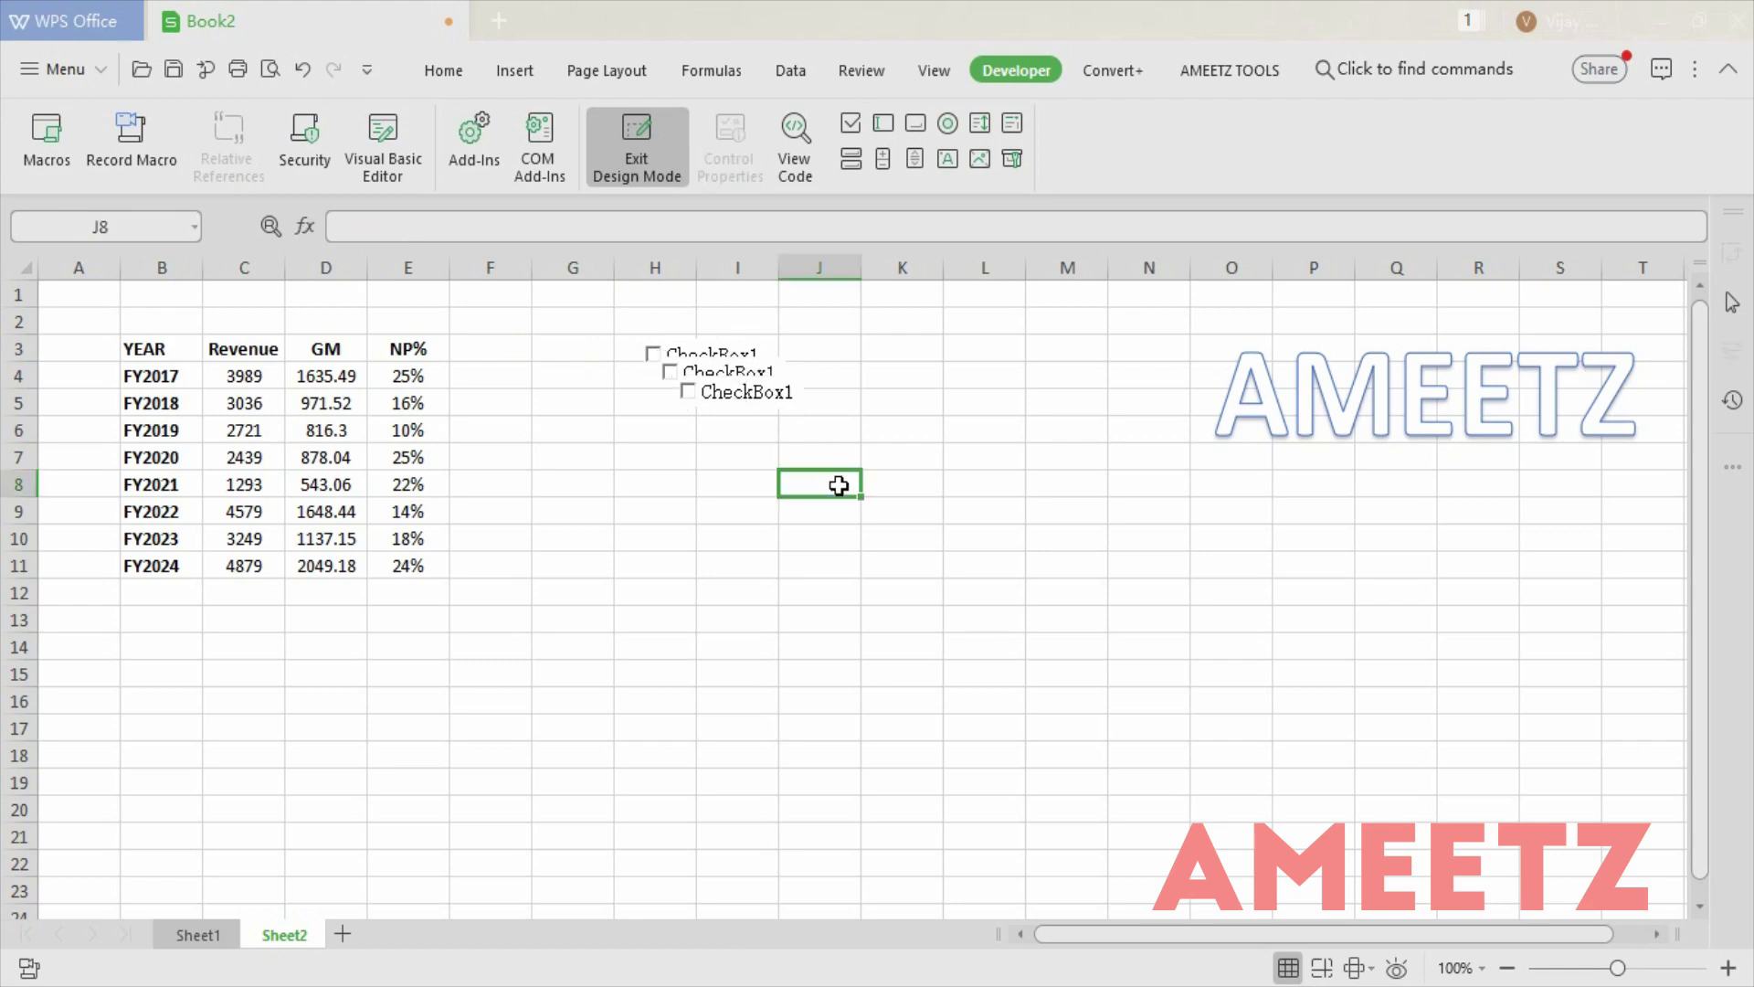
Stack the three checkboxes vertically in column Q, around rows 9 to 12.
right_click(756, 370)
key("Escape")
left_click(752, 400)
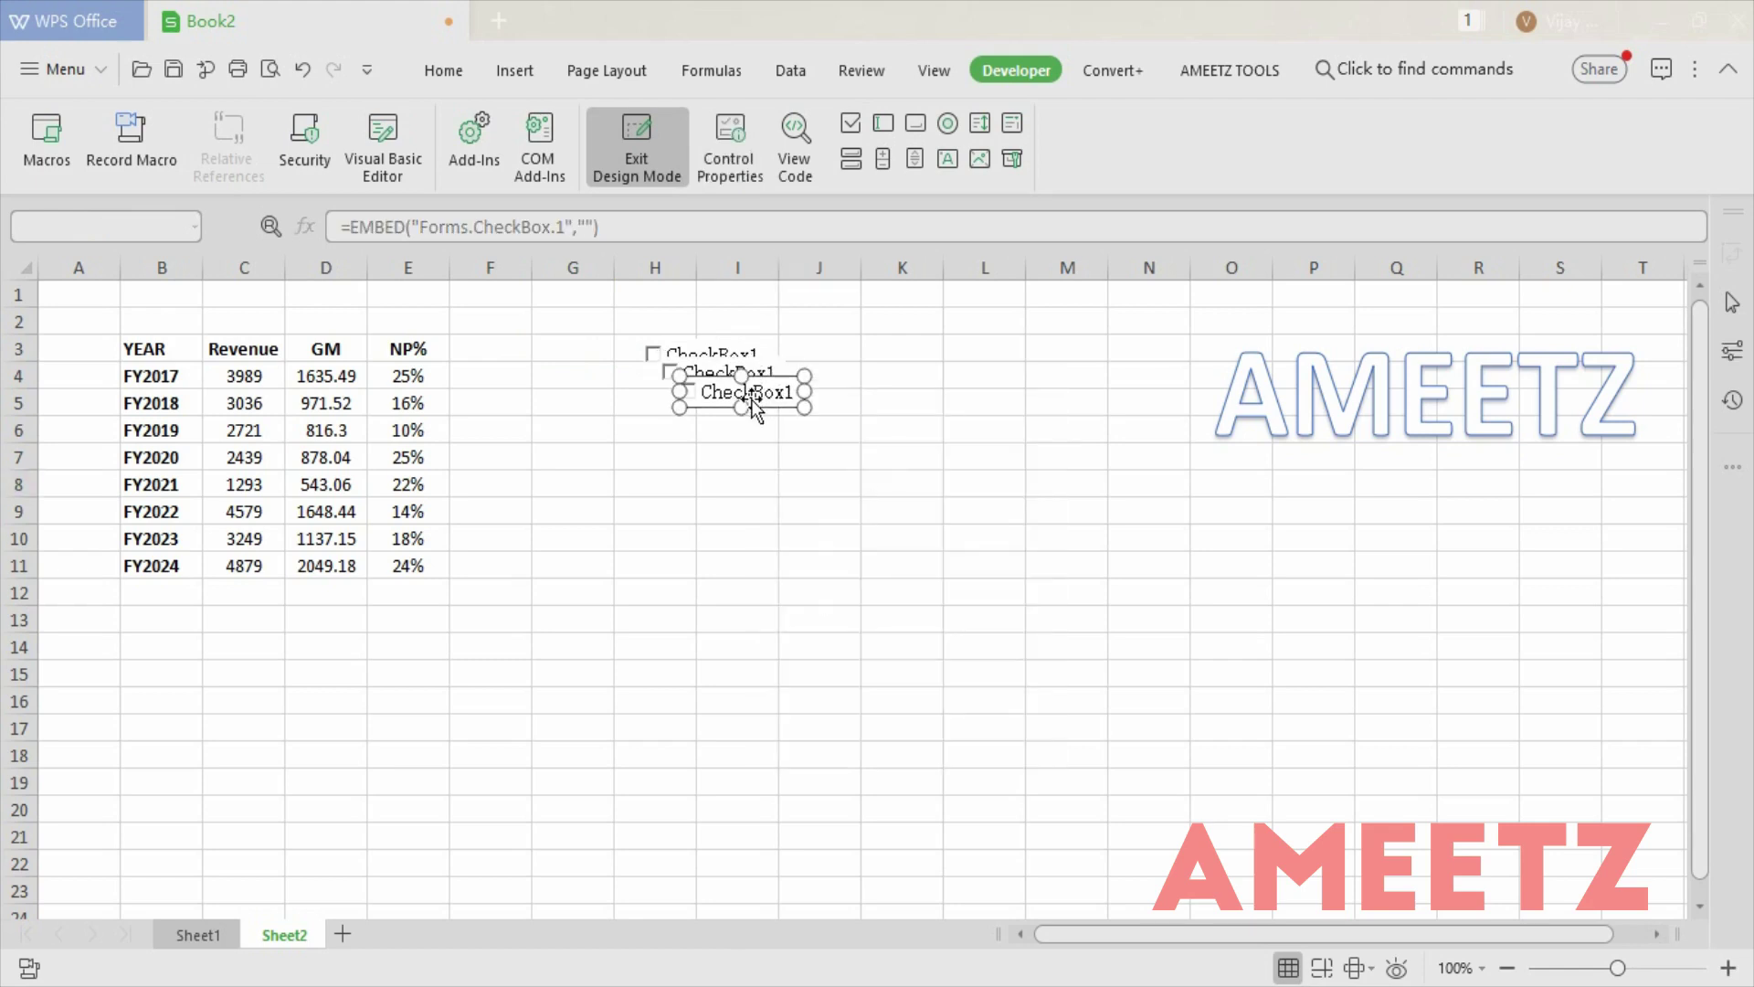
left_click_drag(752, 402, 1444, 515)
left_click_drag(677, 398, 1443, 553)
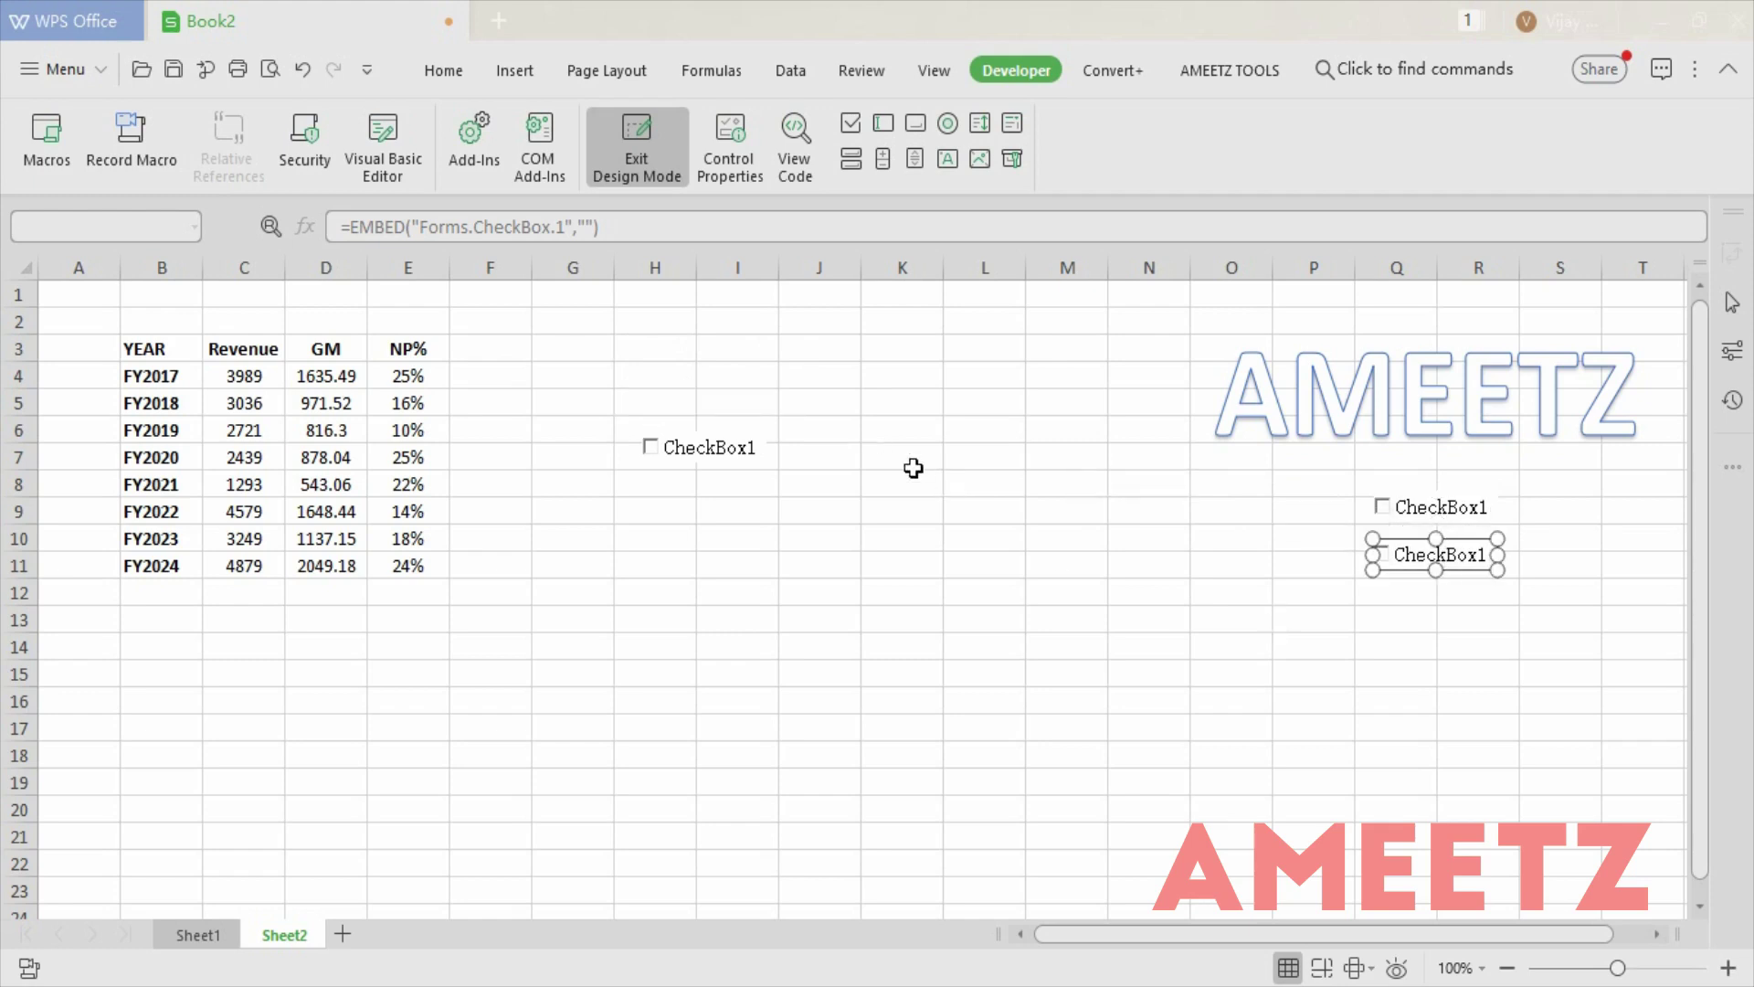
left_click_drag(721, 447, 1462, 603)
left_click(1422, 625)
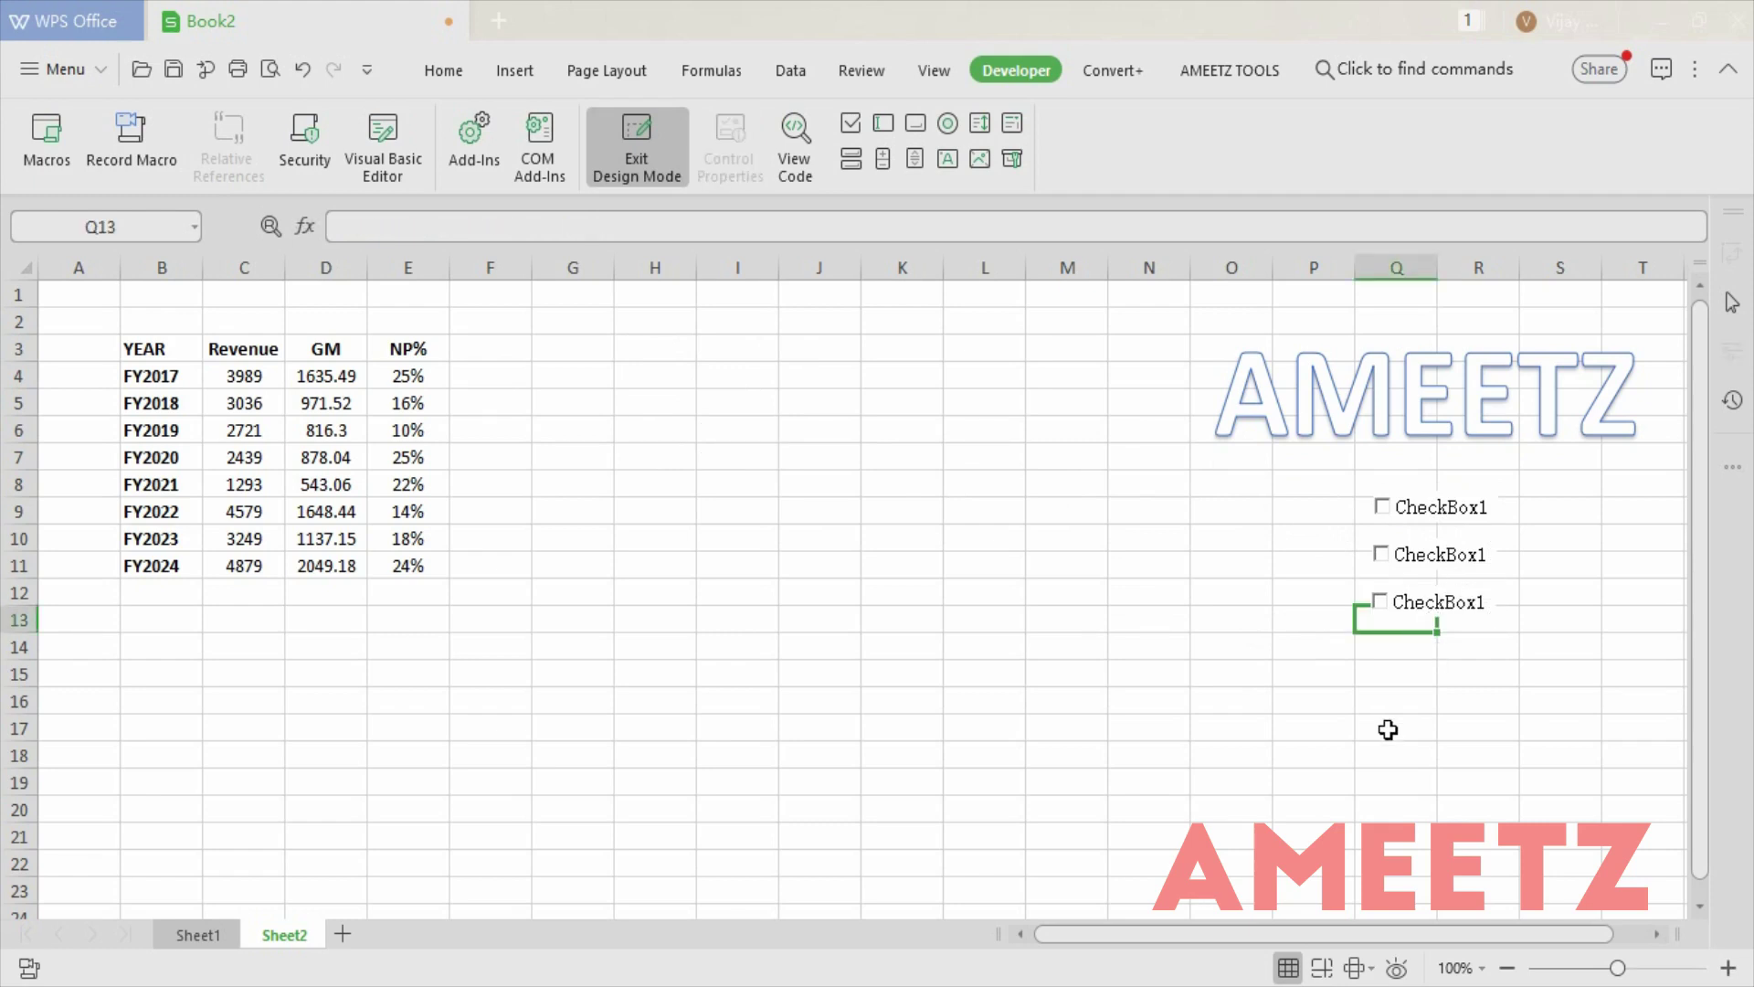
In the top checkbox's Properties, set Caption to Revenue and LinkedCell to C13.
right_click(1453, 508)
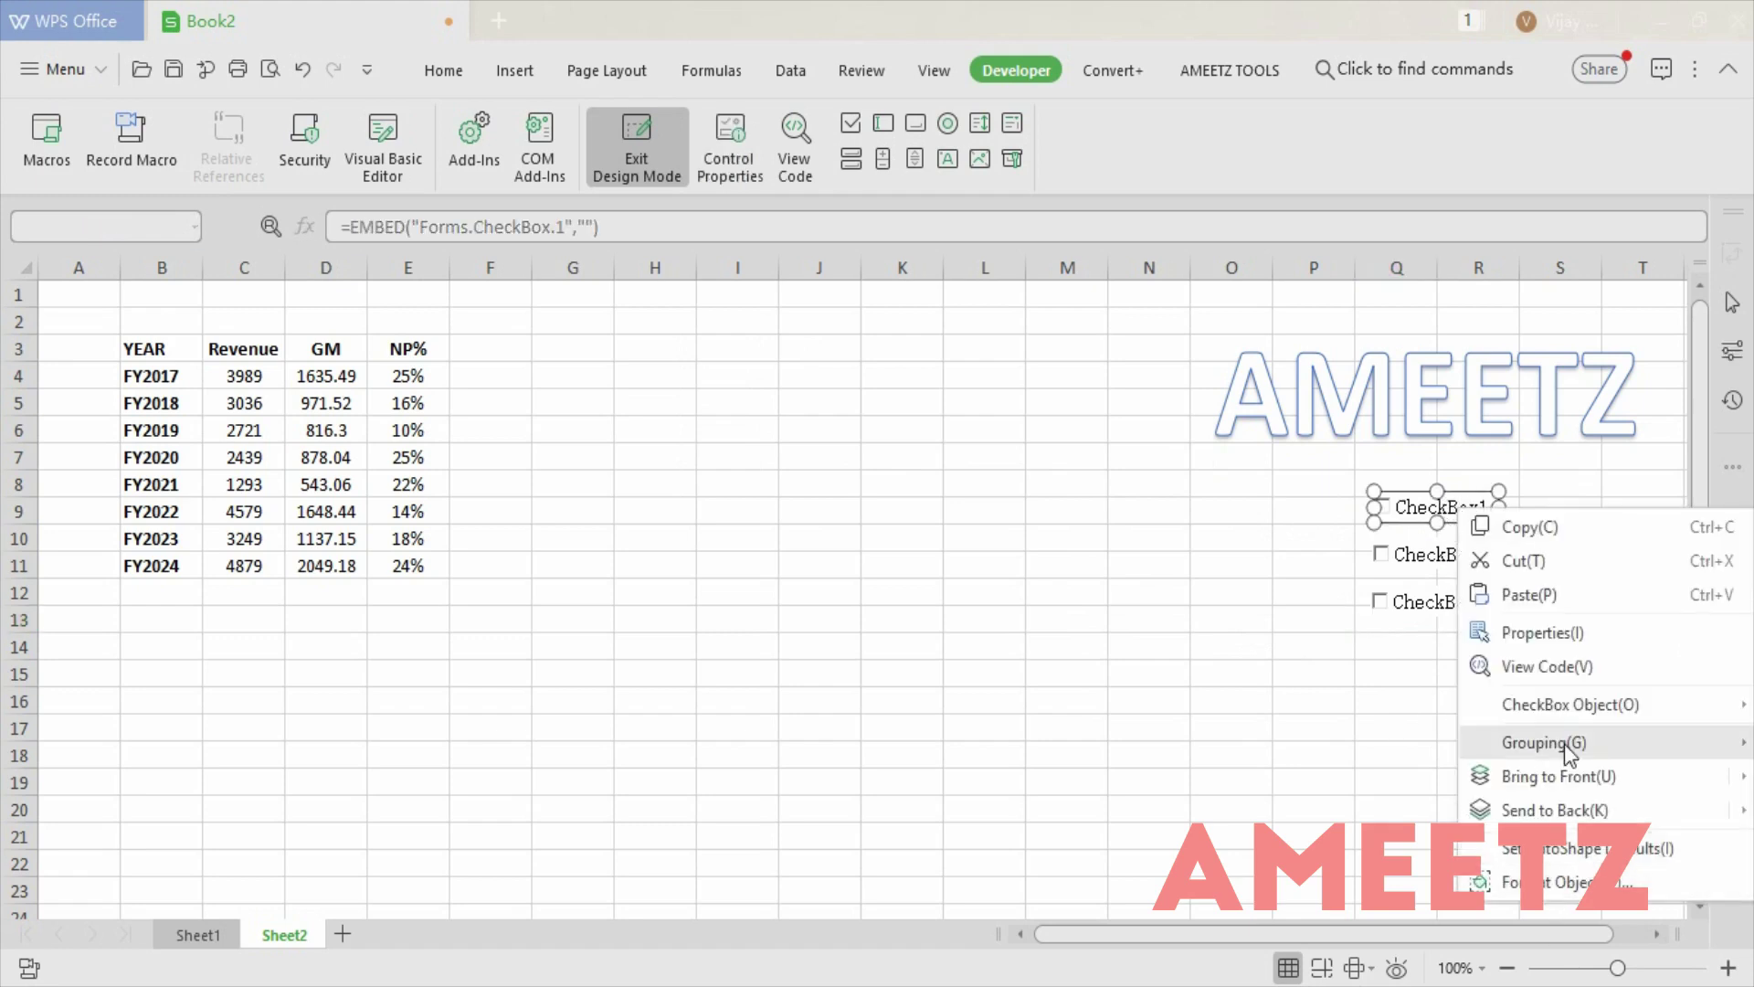
left_click(1542, 633)
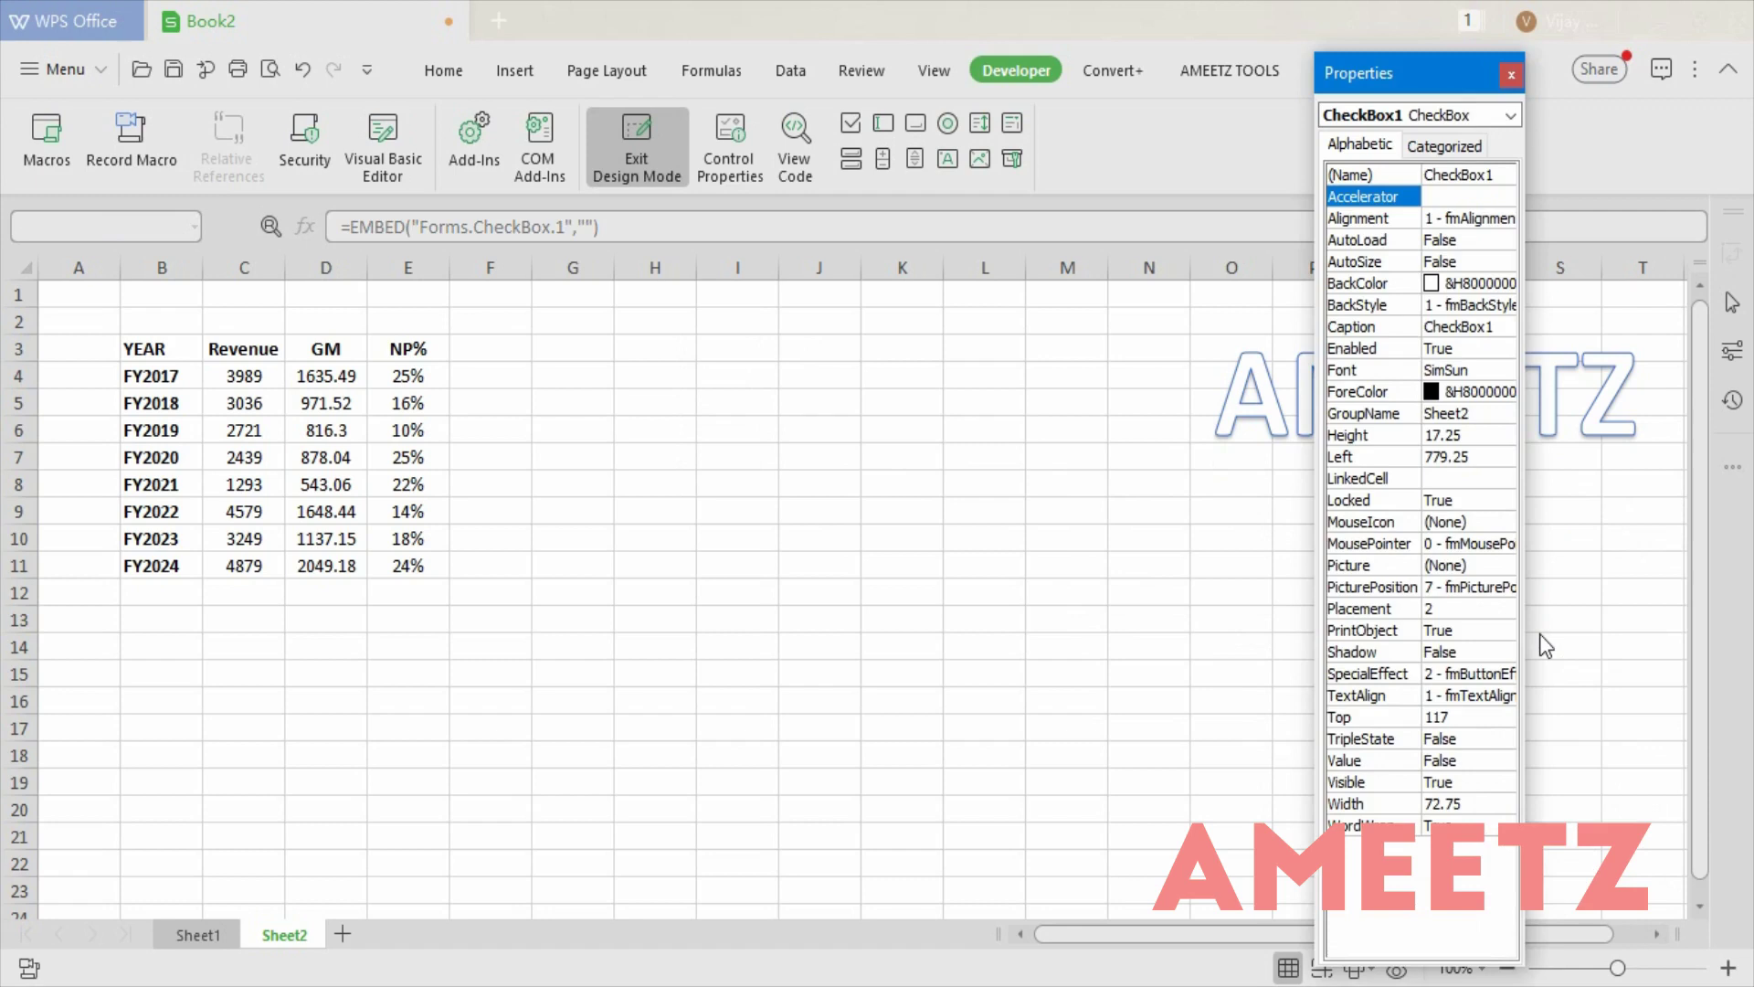
left_click(1498, 331)
left_click(1376, 322)
key("BackSpace")
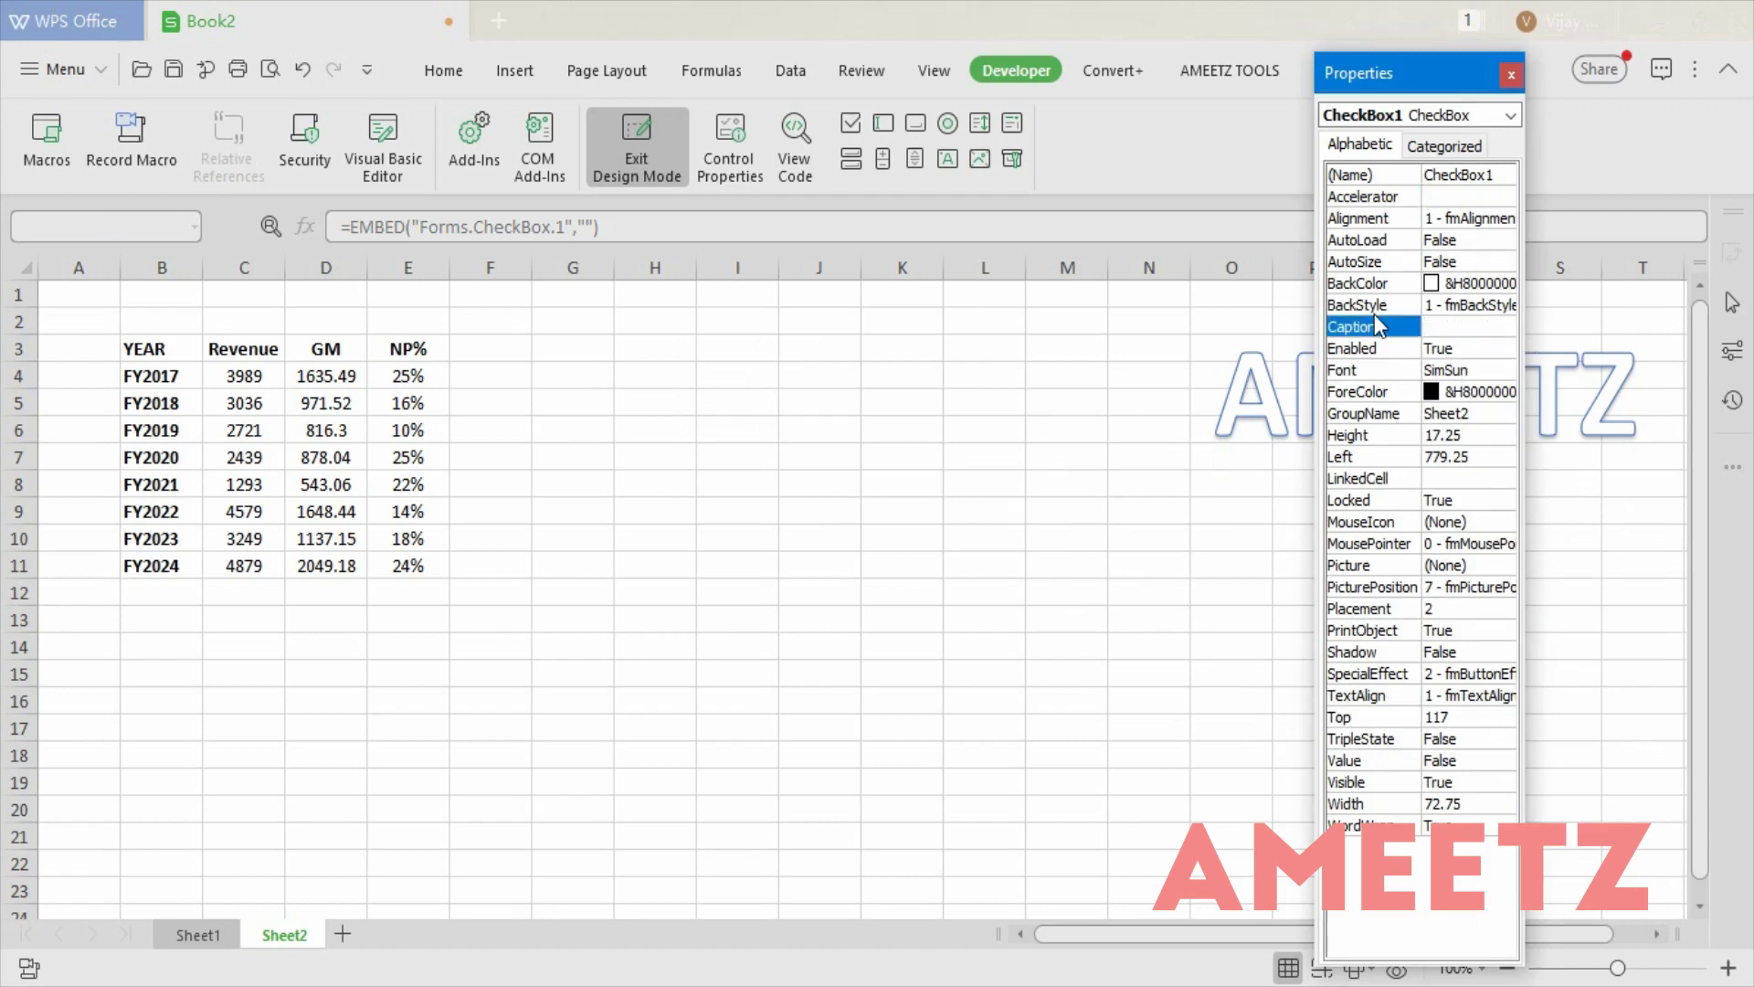
type("Revenue")
left_click(1479, 479)
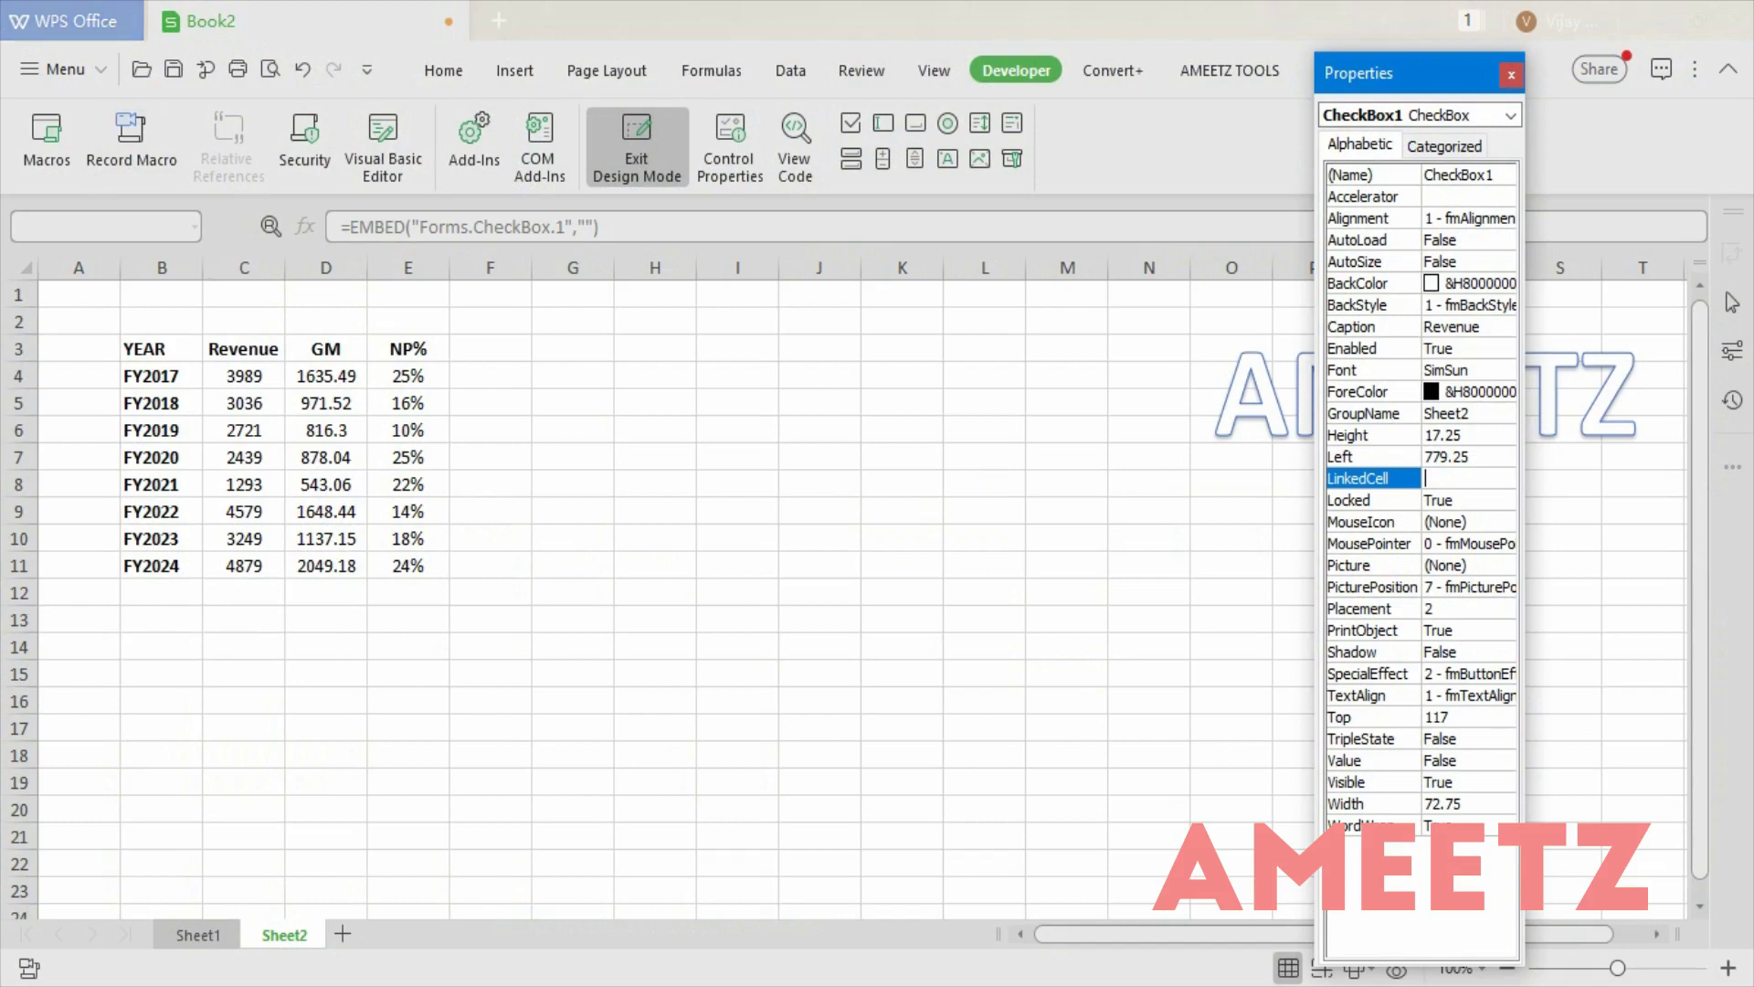
type("c13")
left_click(1115, 571)
left_click(1407, 552)
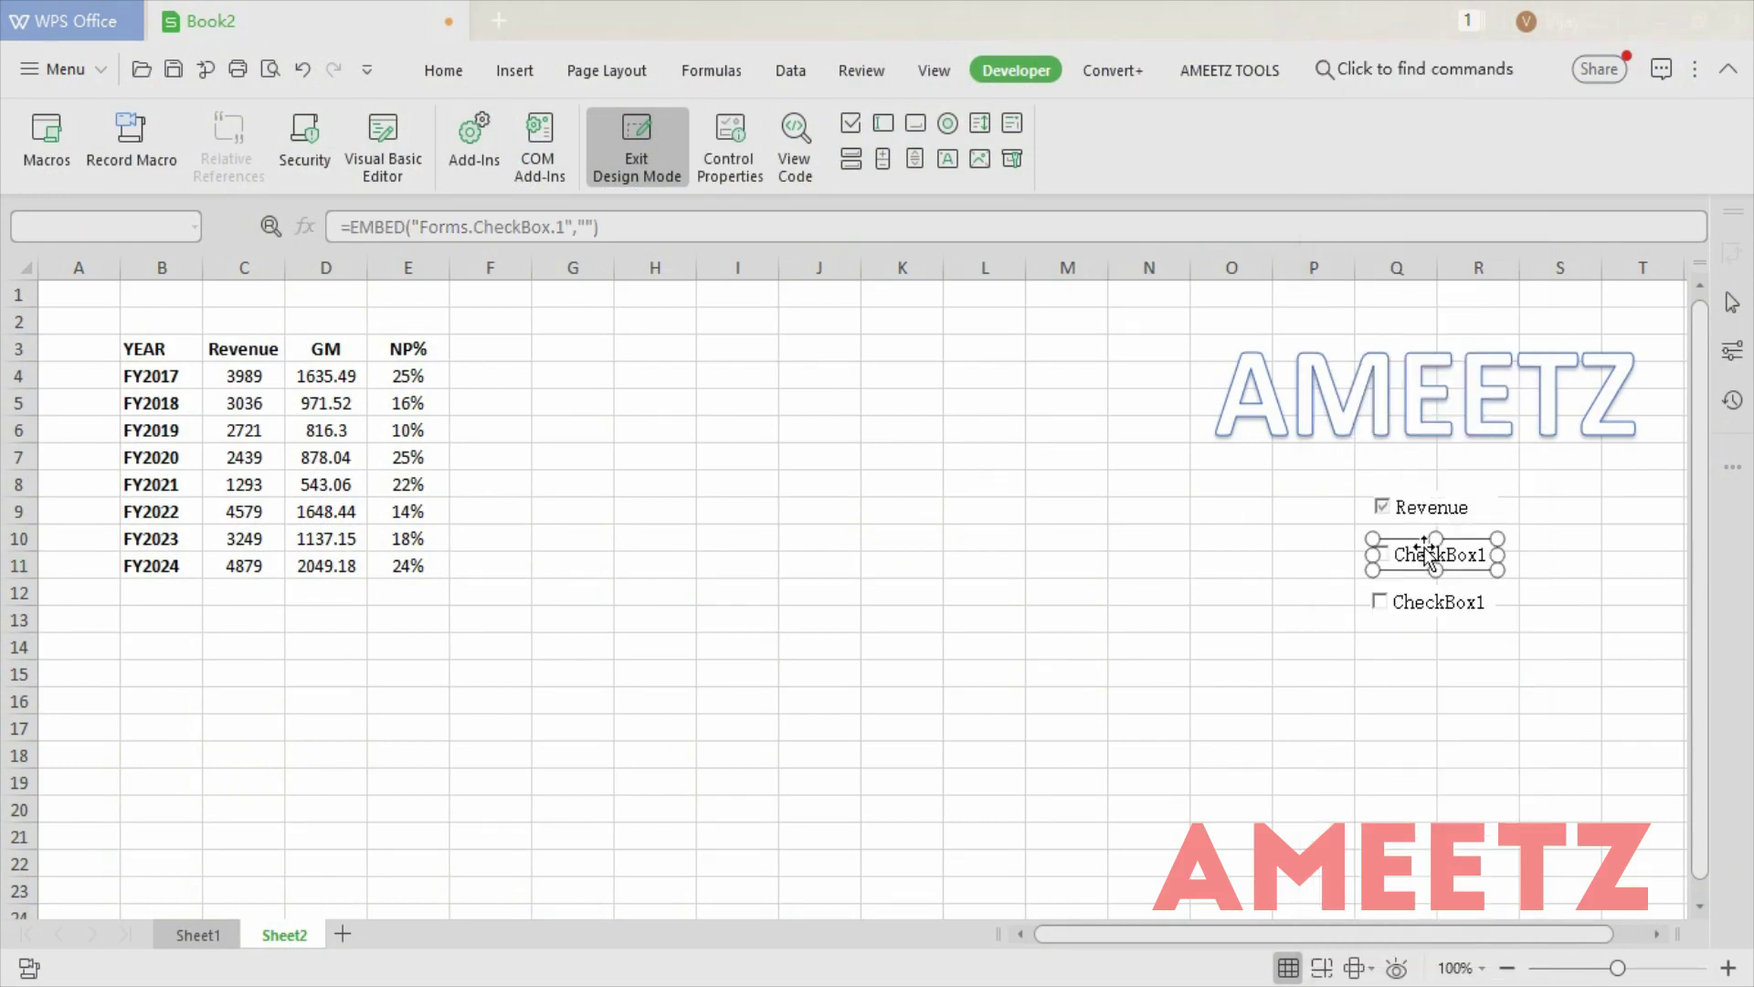
Caption the second checkbox GM and link it to cell D13.
right_click(1430, 554)
left_click(1516, 678)
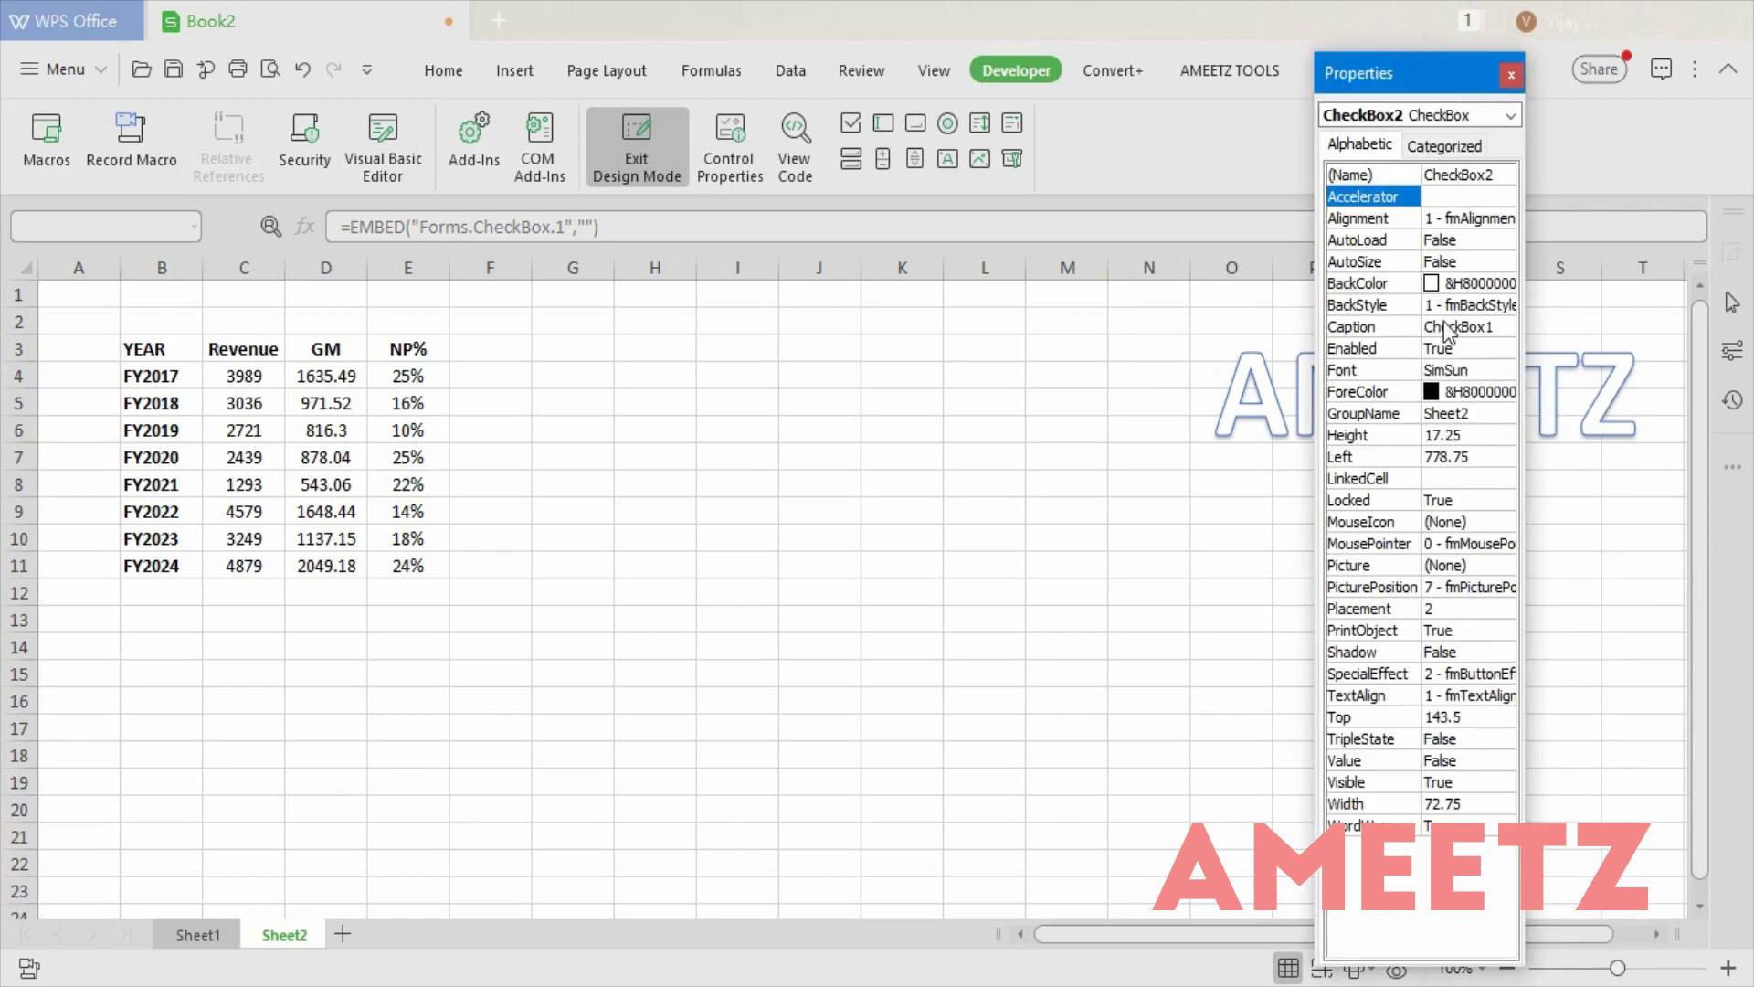
left_click(1503, 349)
left_click(1503, 327)
left_click_drag(1506, 327, 1214, 252)
type("GM")
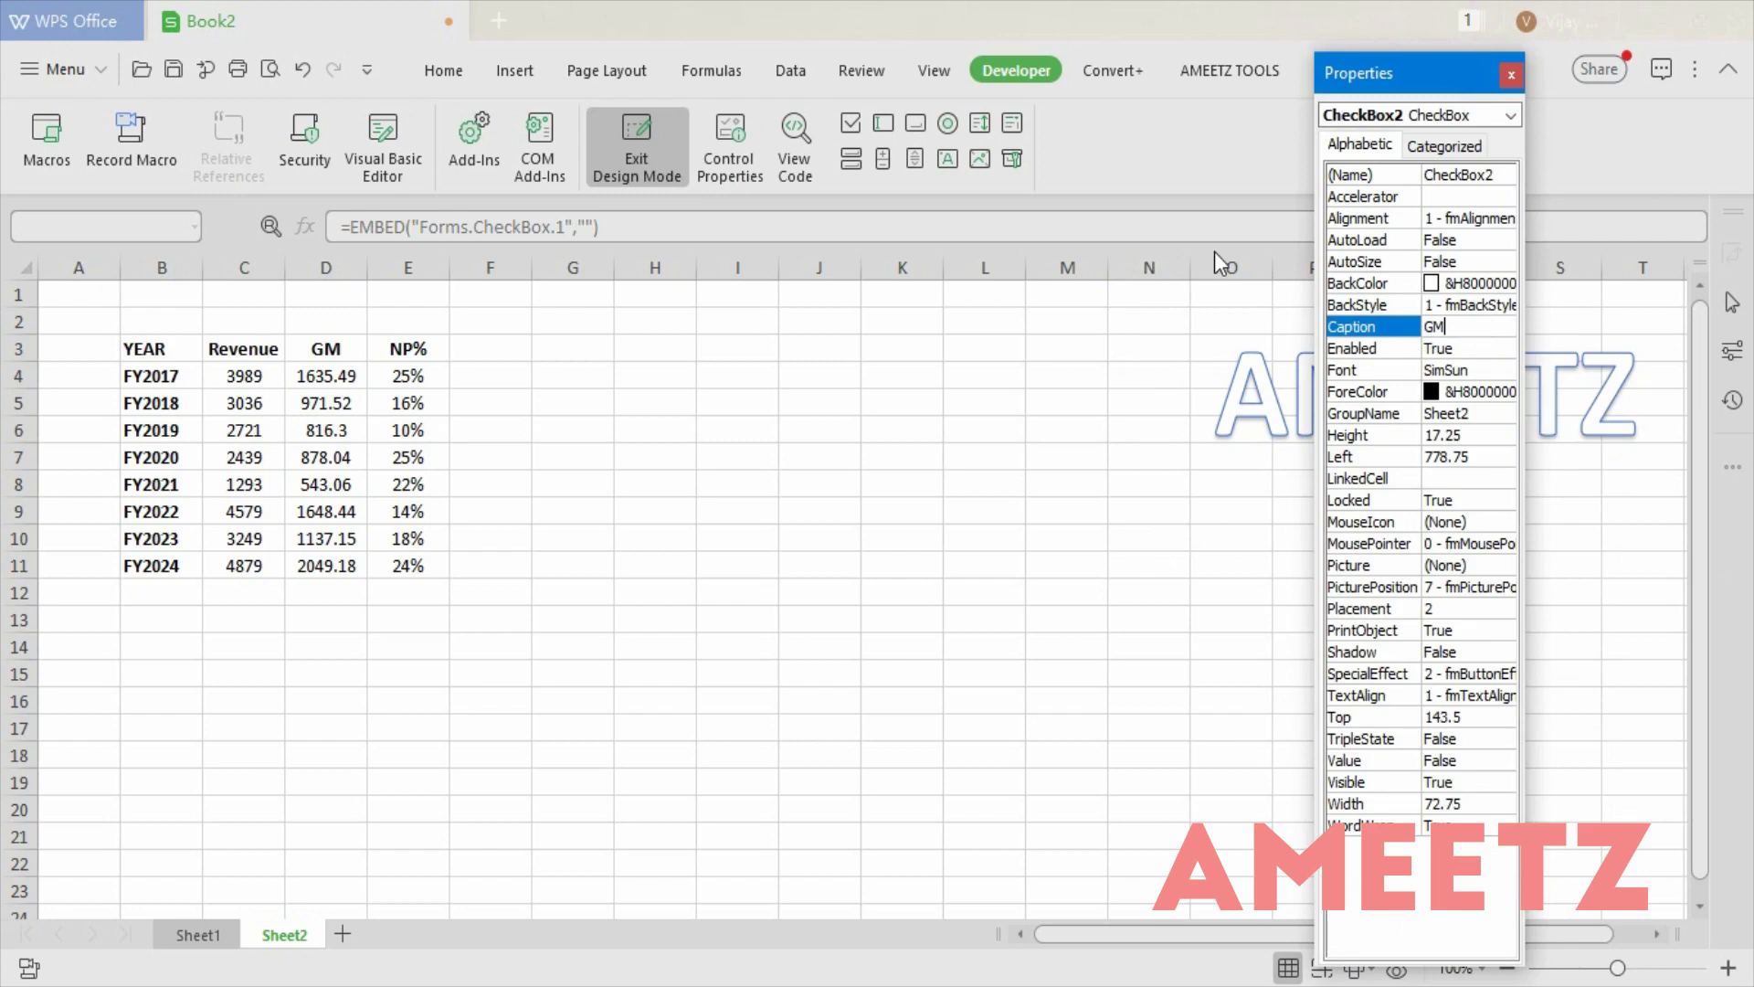
left_click(1469, 475)
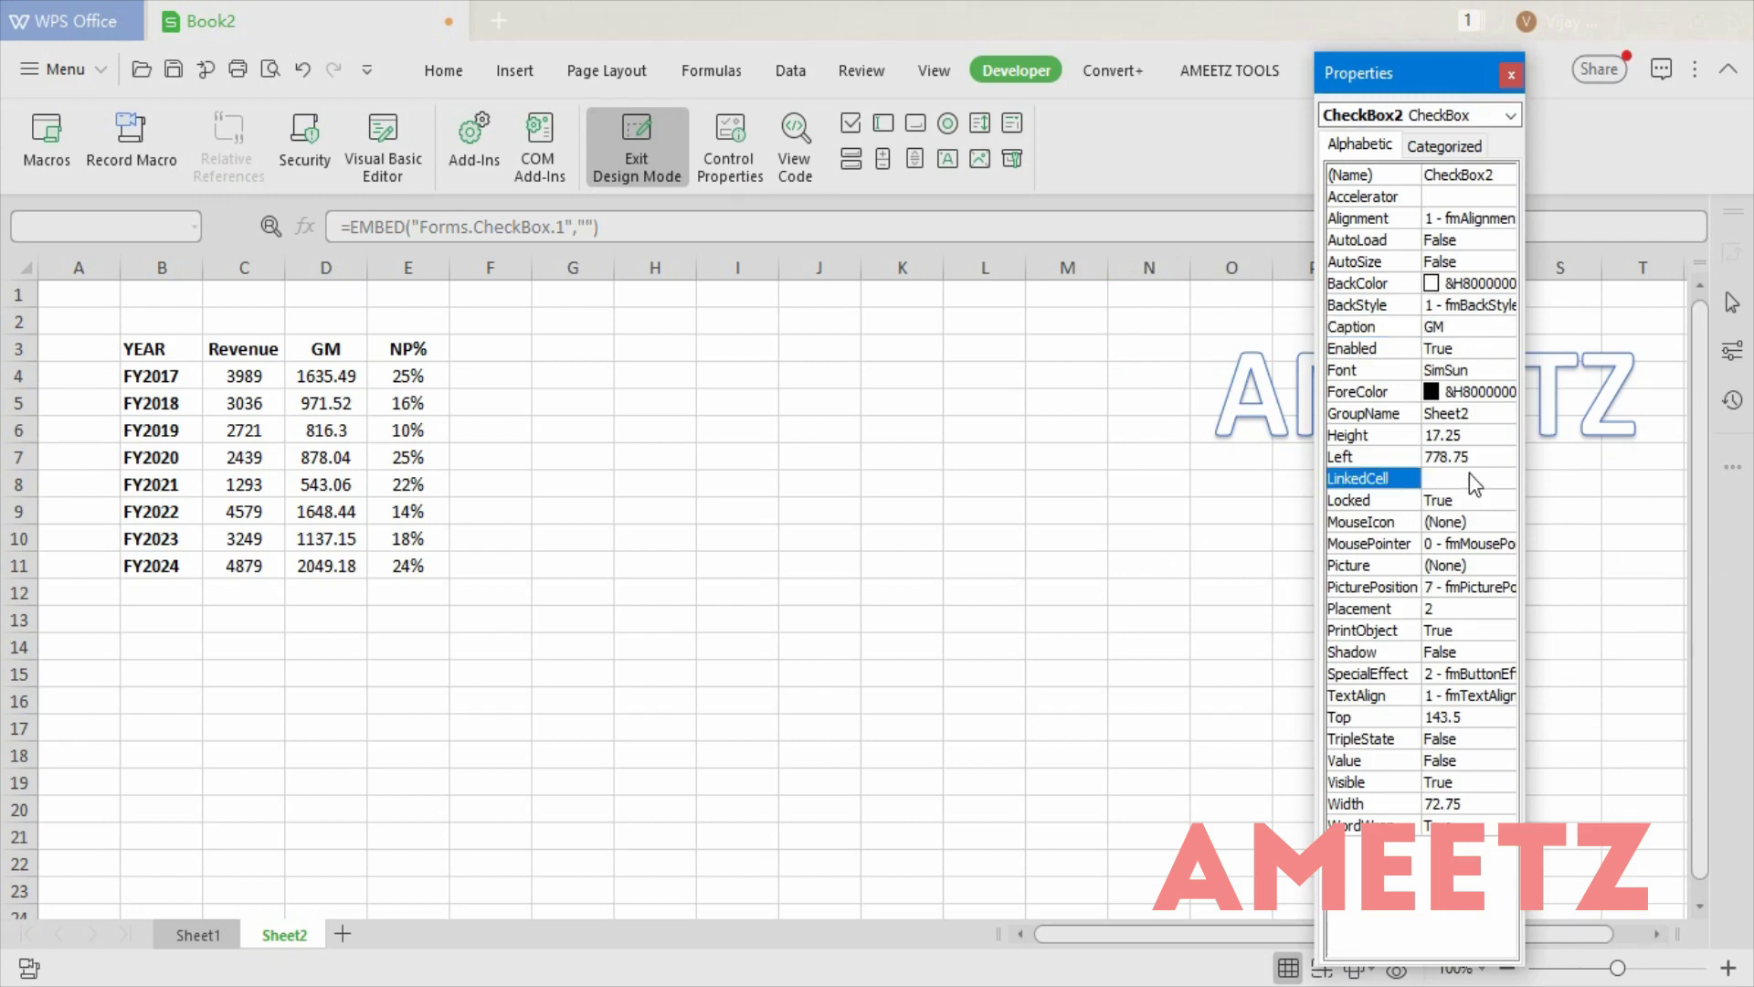
type("d13")
left_click(1070, 609)
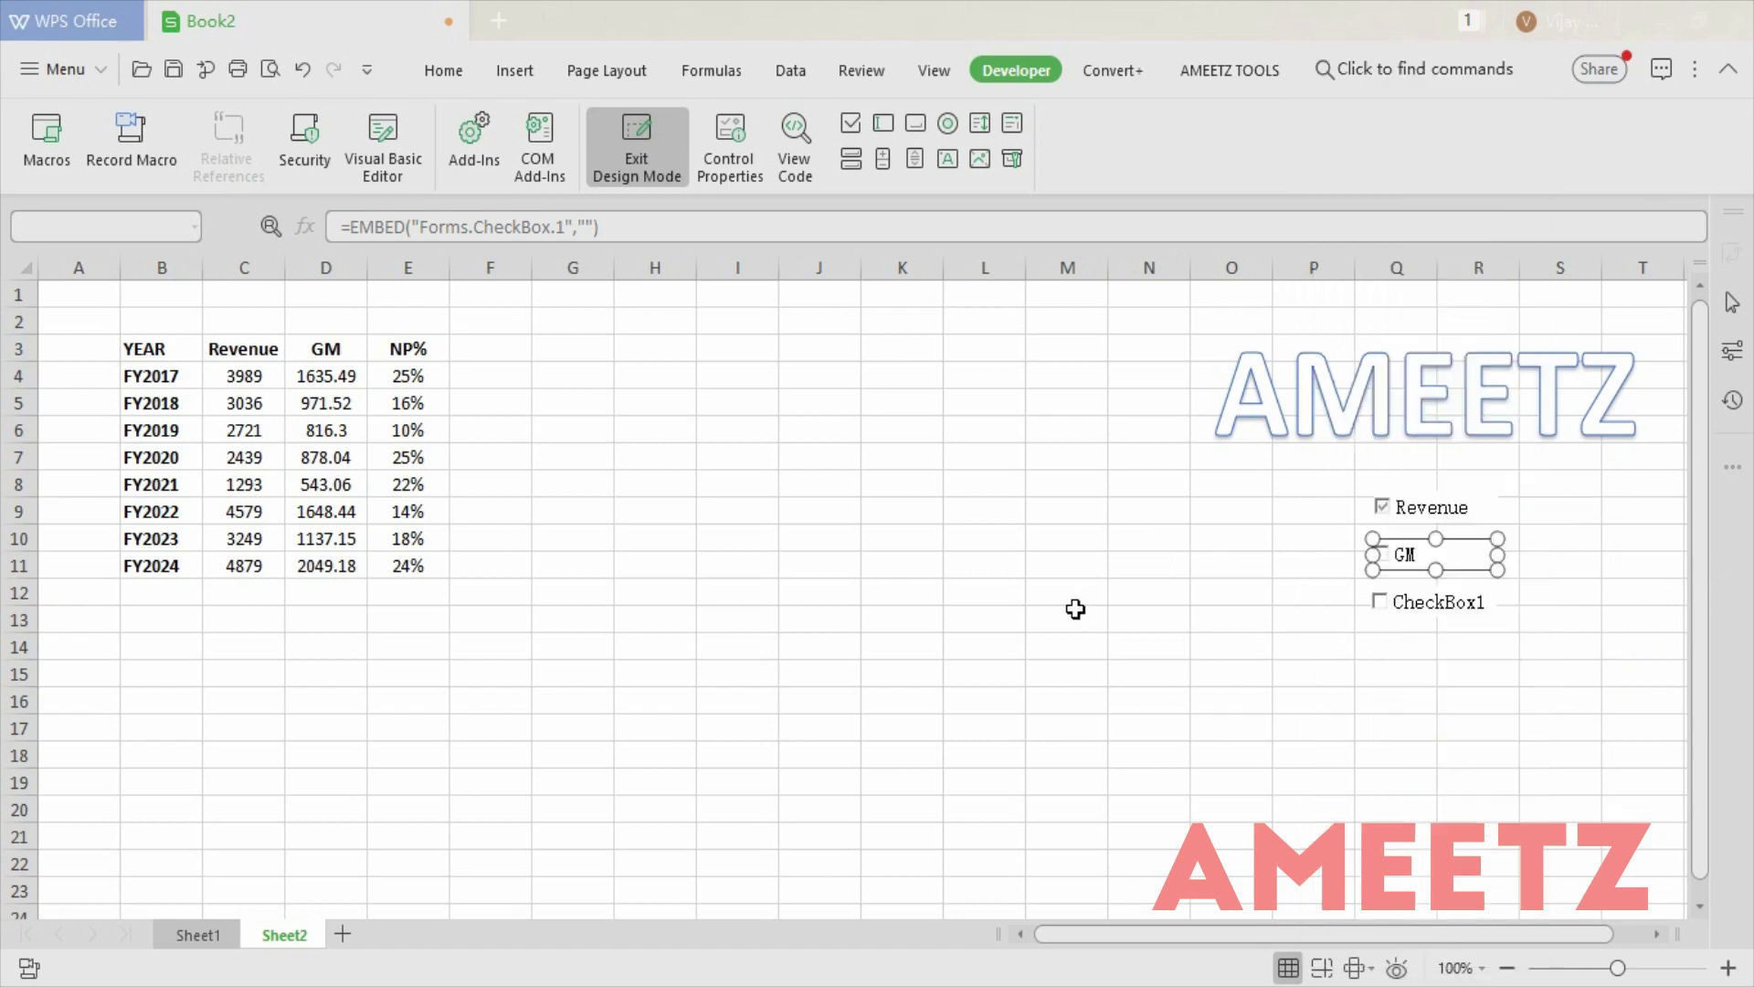
Caption the third checkbox Np%, link it to E13, and exit Design Mode.
right_click(1445, 607)
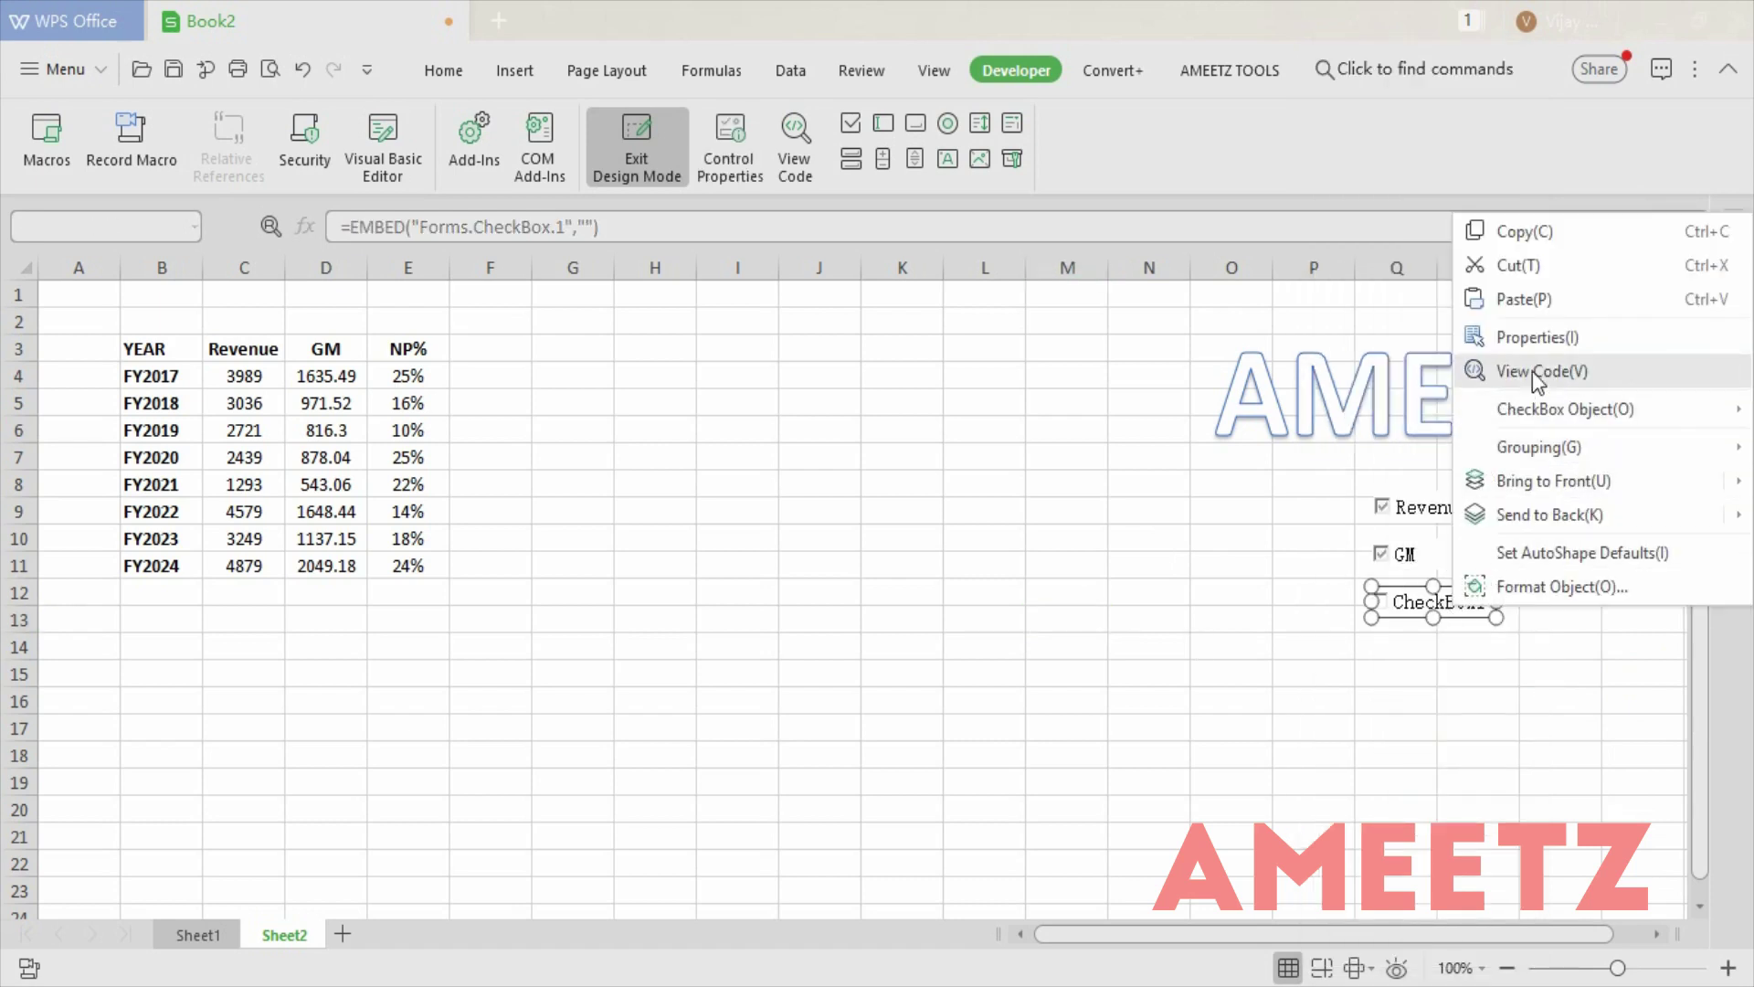
left_click(1544, 340)
left_click(1498, 327)
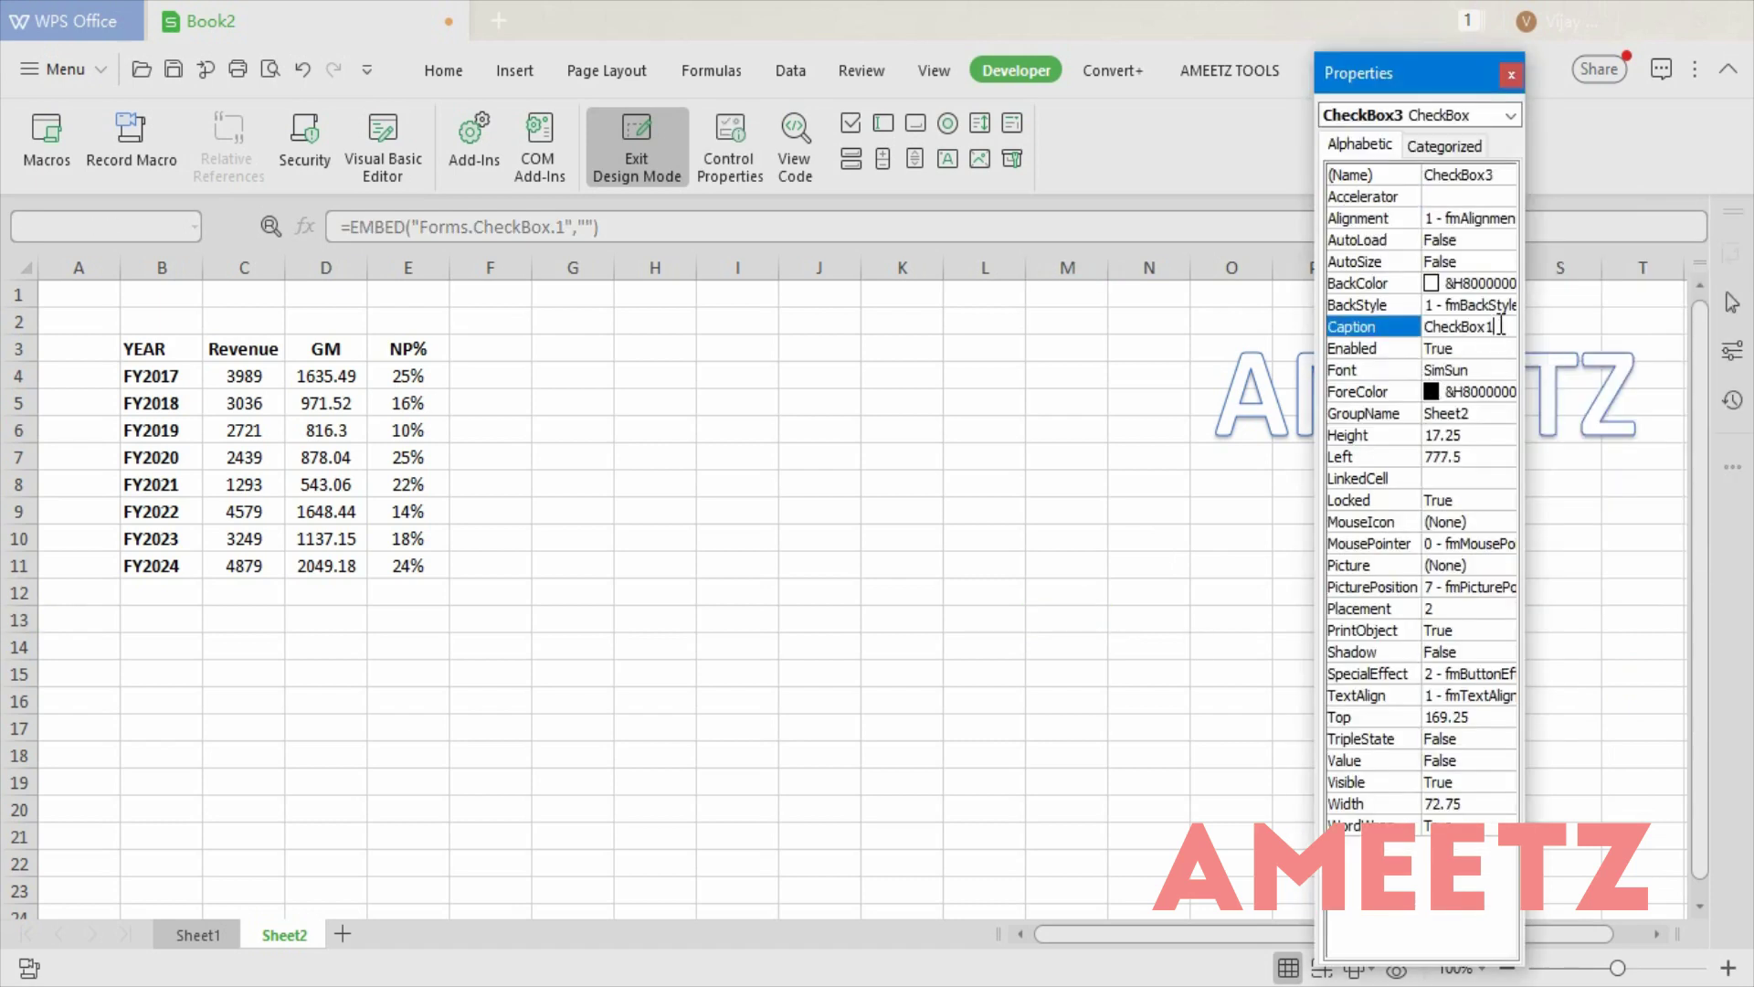
left_click(1498, 327)
type("Np%")
left_click(1462, 478)
left_click(1464, 477)
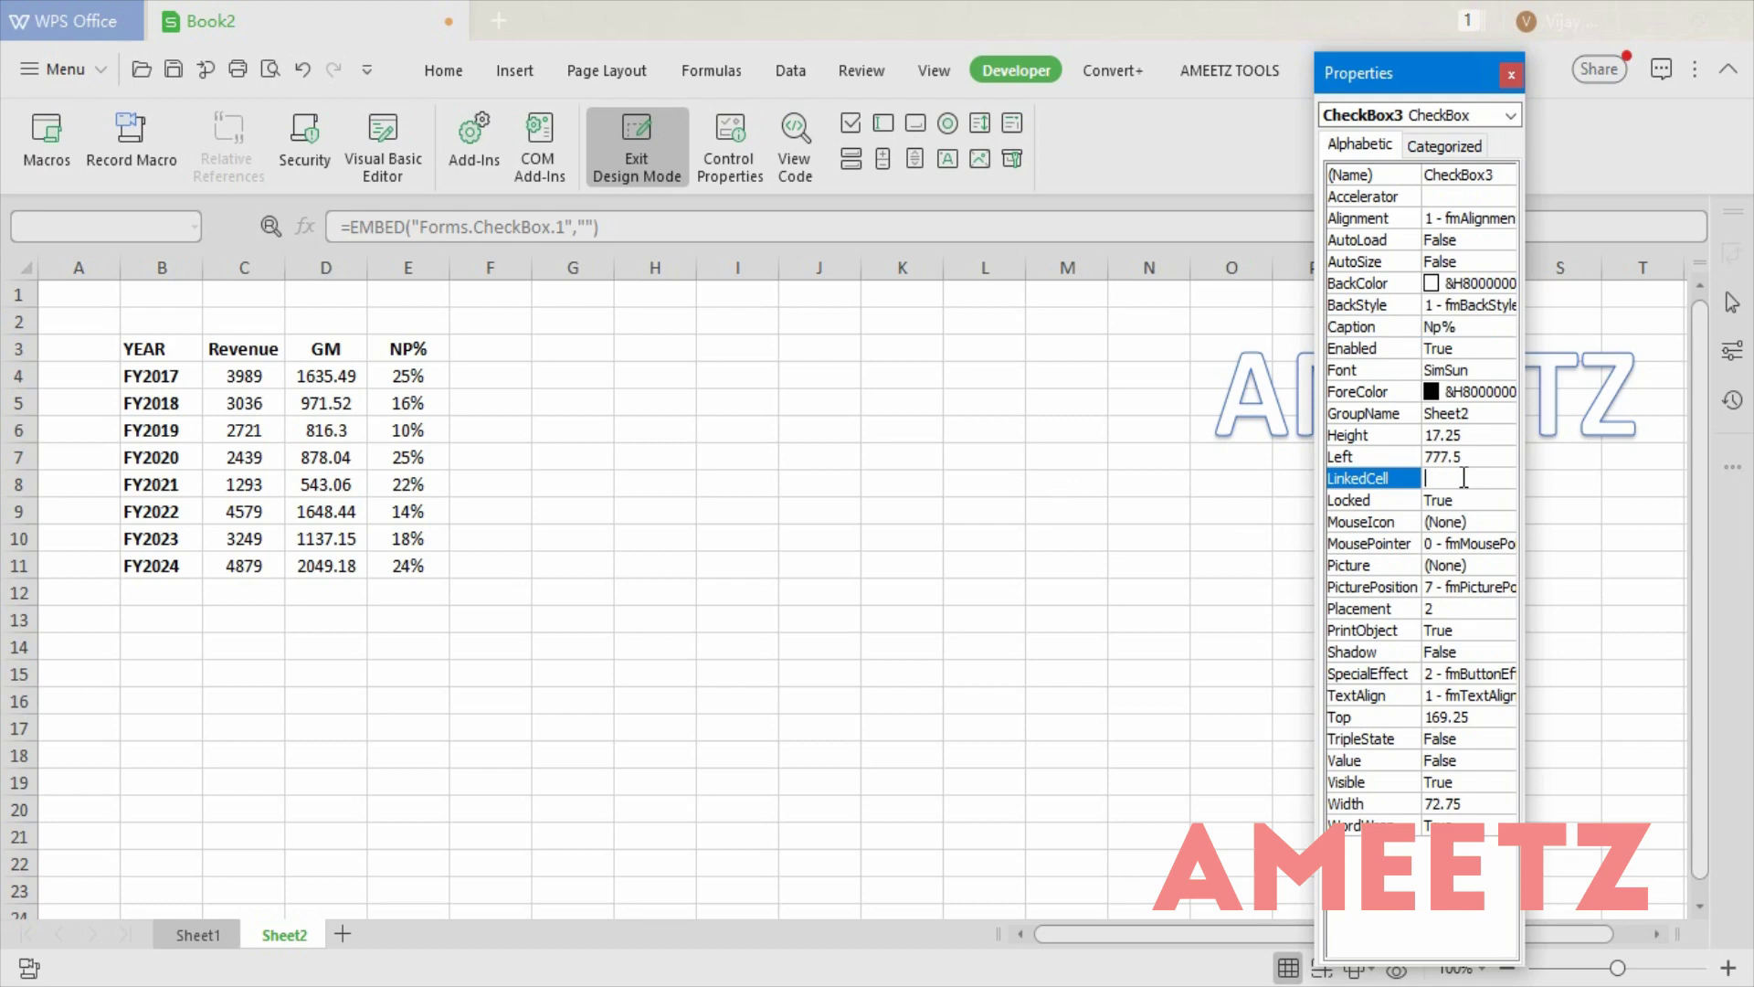
type("e13")
left_click(1005, 700)
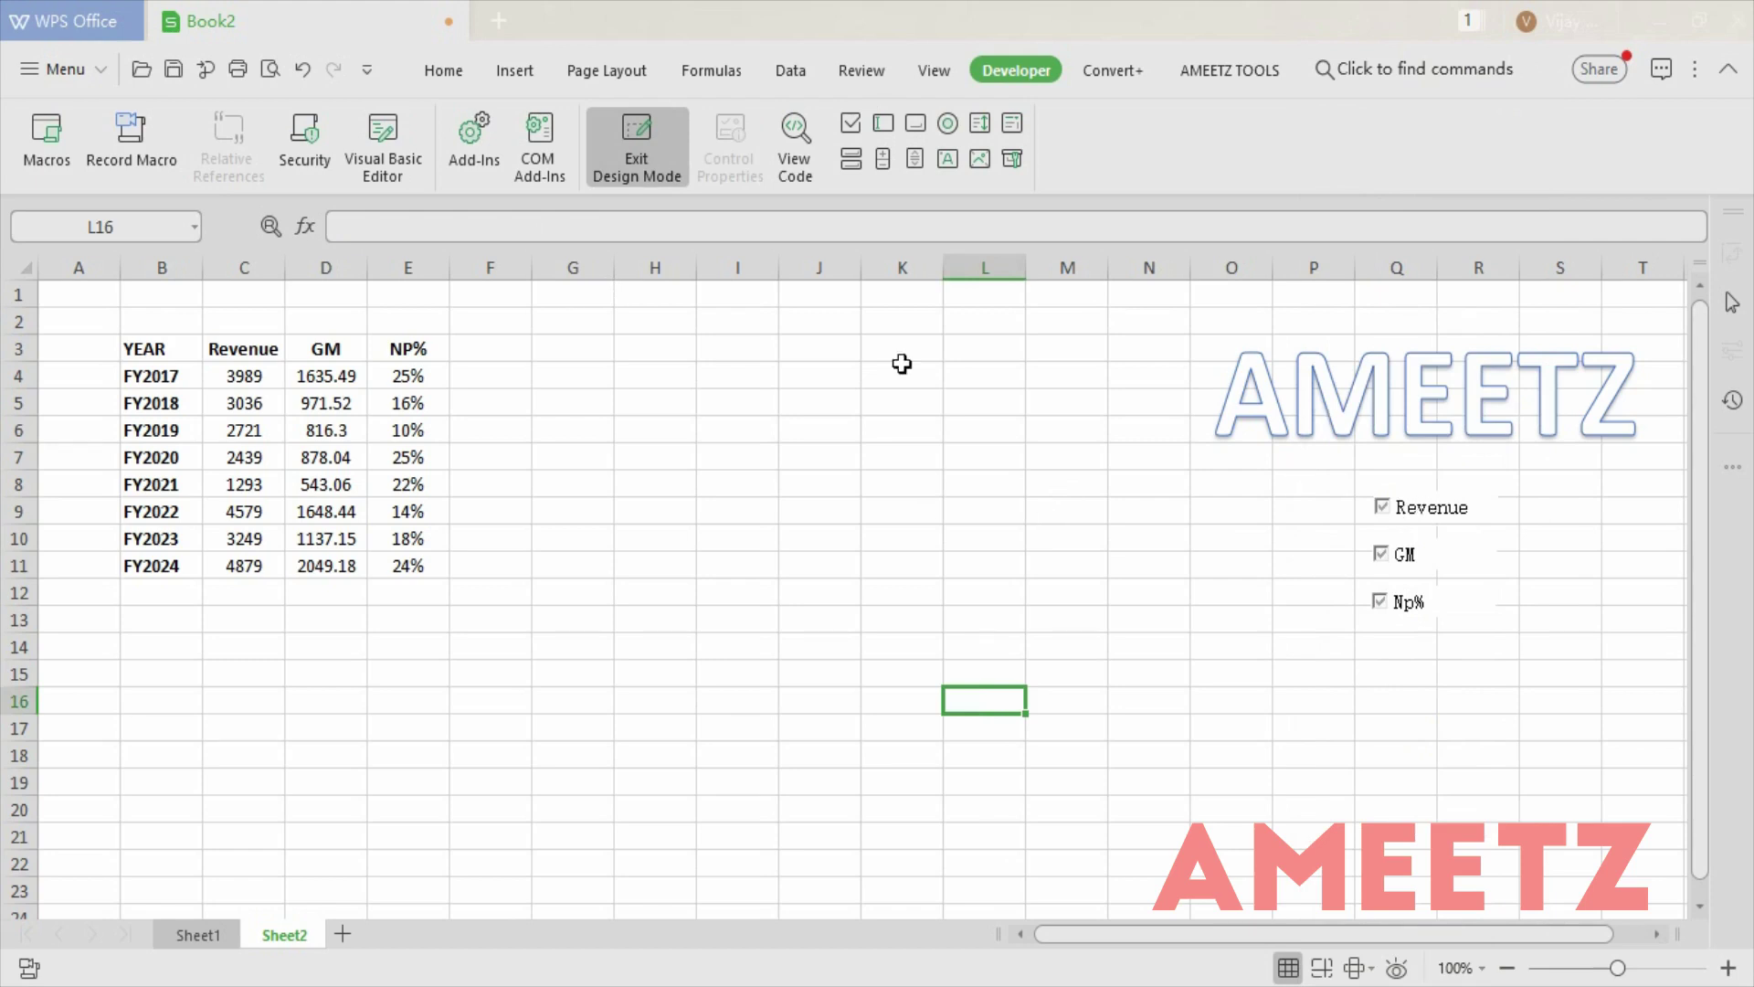
left_click(655, 178)
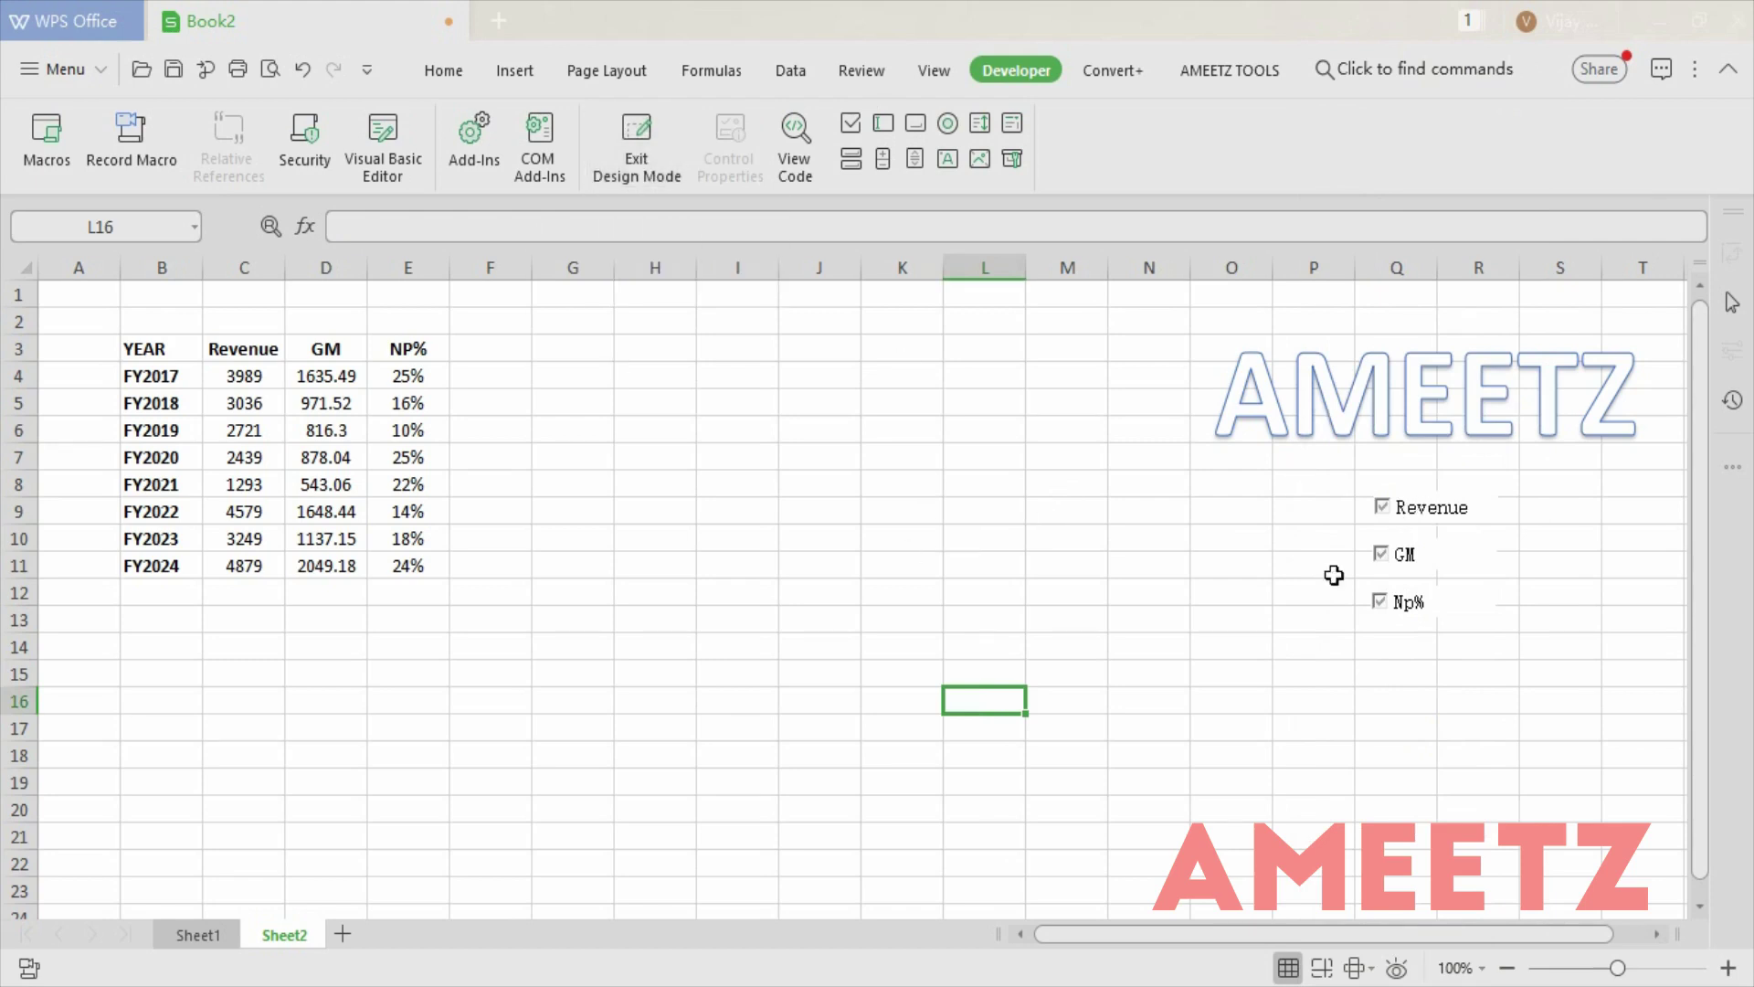
Tick the Revenue, GM and Np% checkboxes and inspect the linked values in C13:E13.
left_click(1407, 513)
left_click(1404, 555)
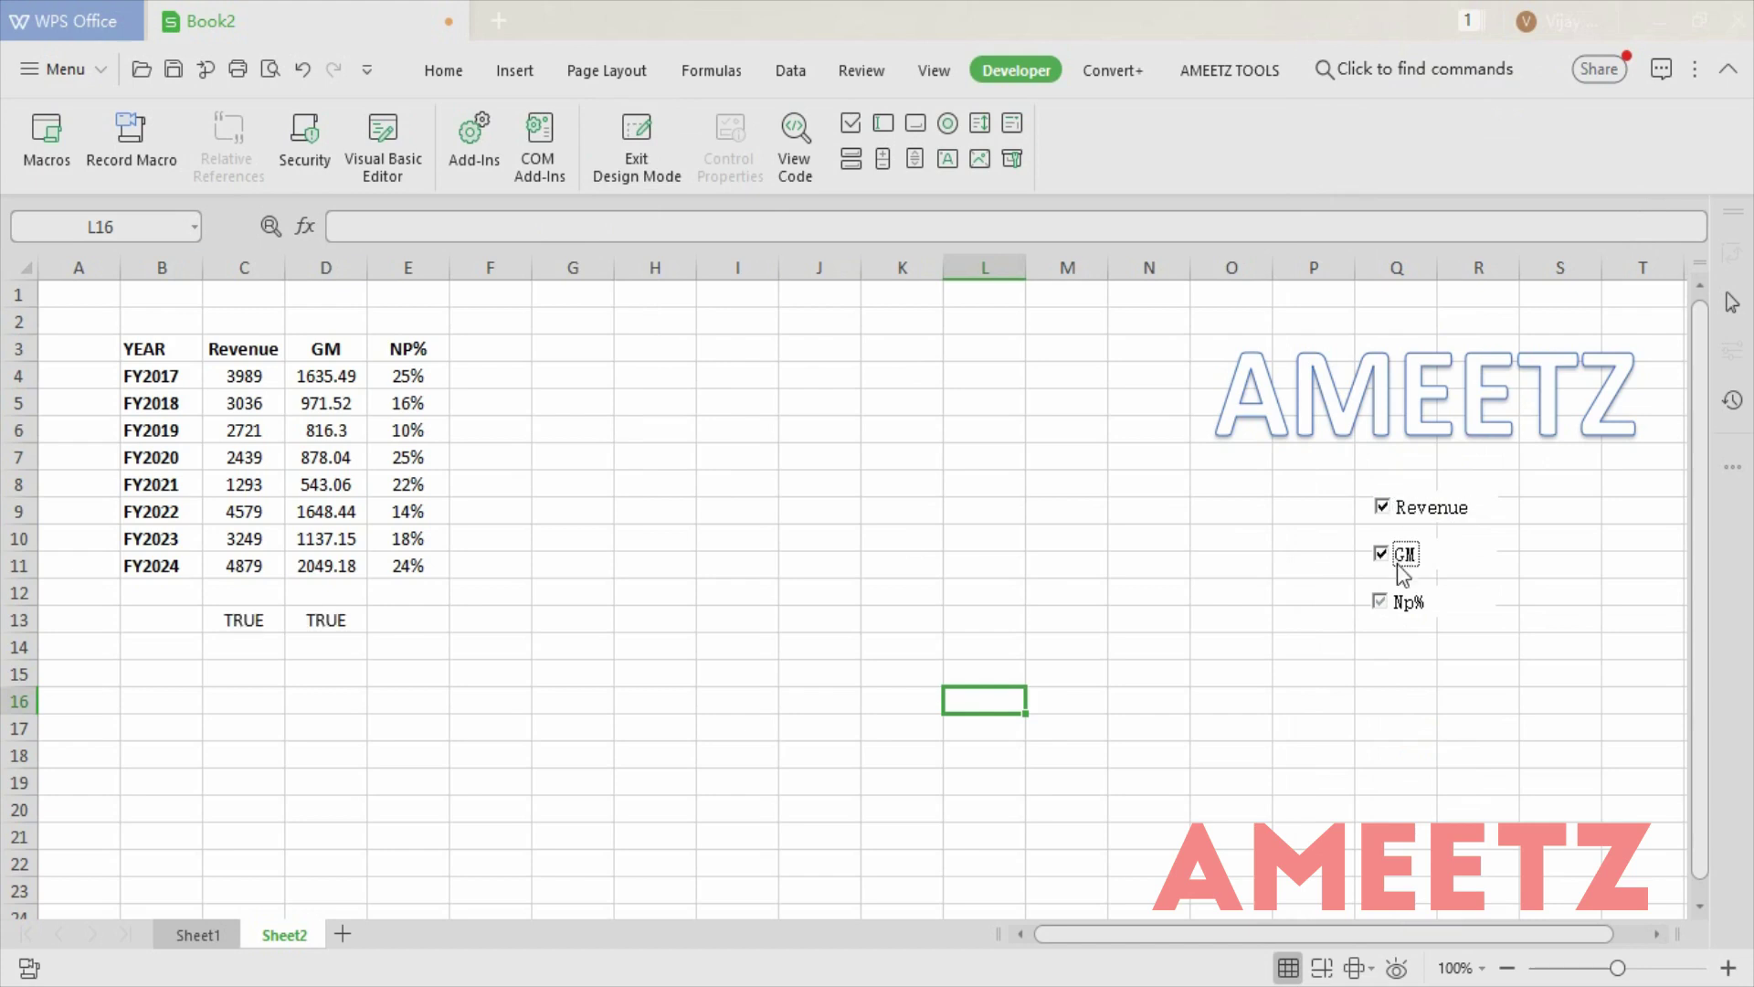
left_click(1405, 603)
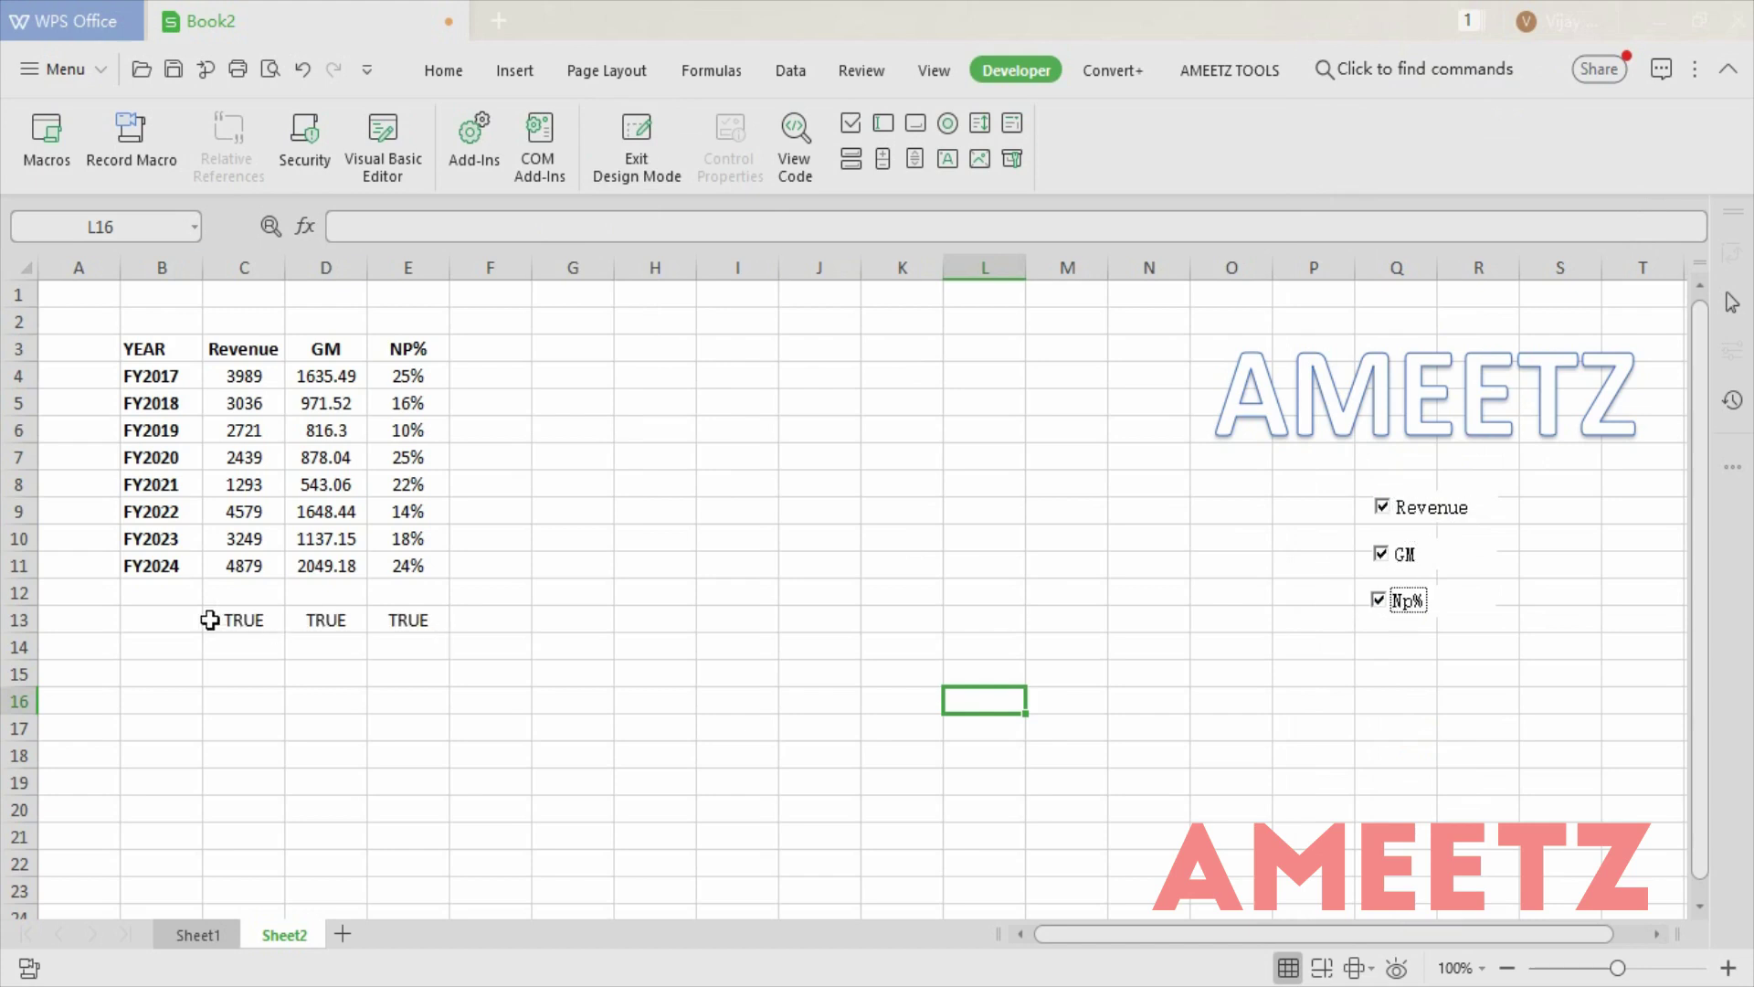
left_click(402, 617)
left_click(360, 625)
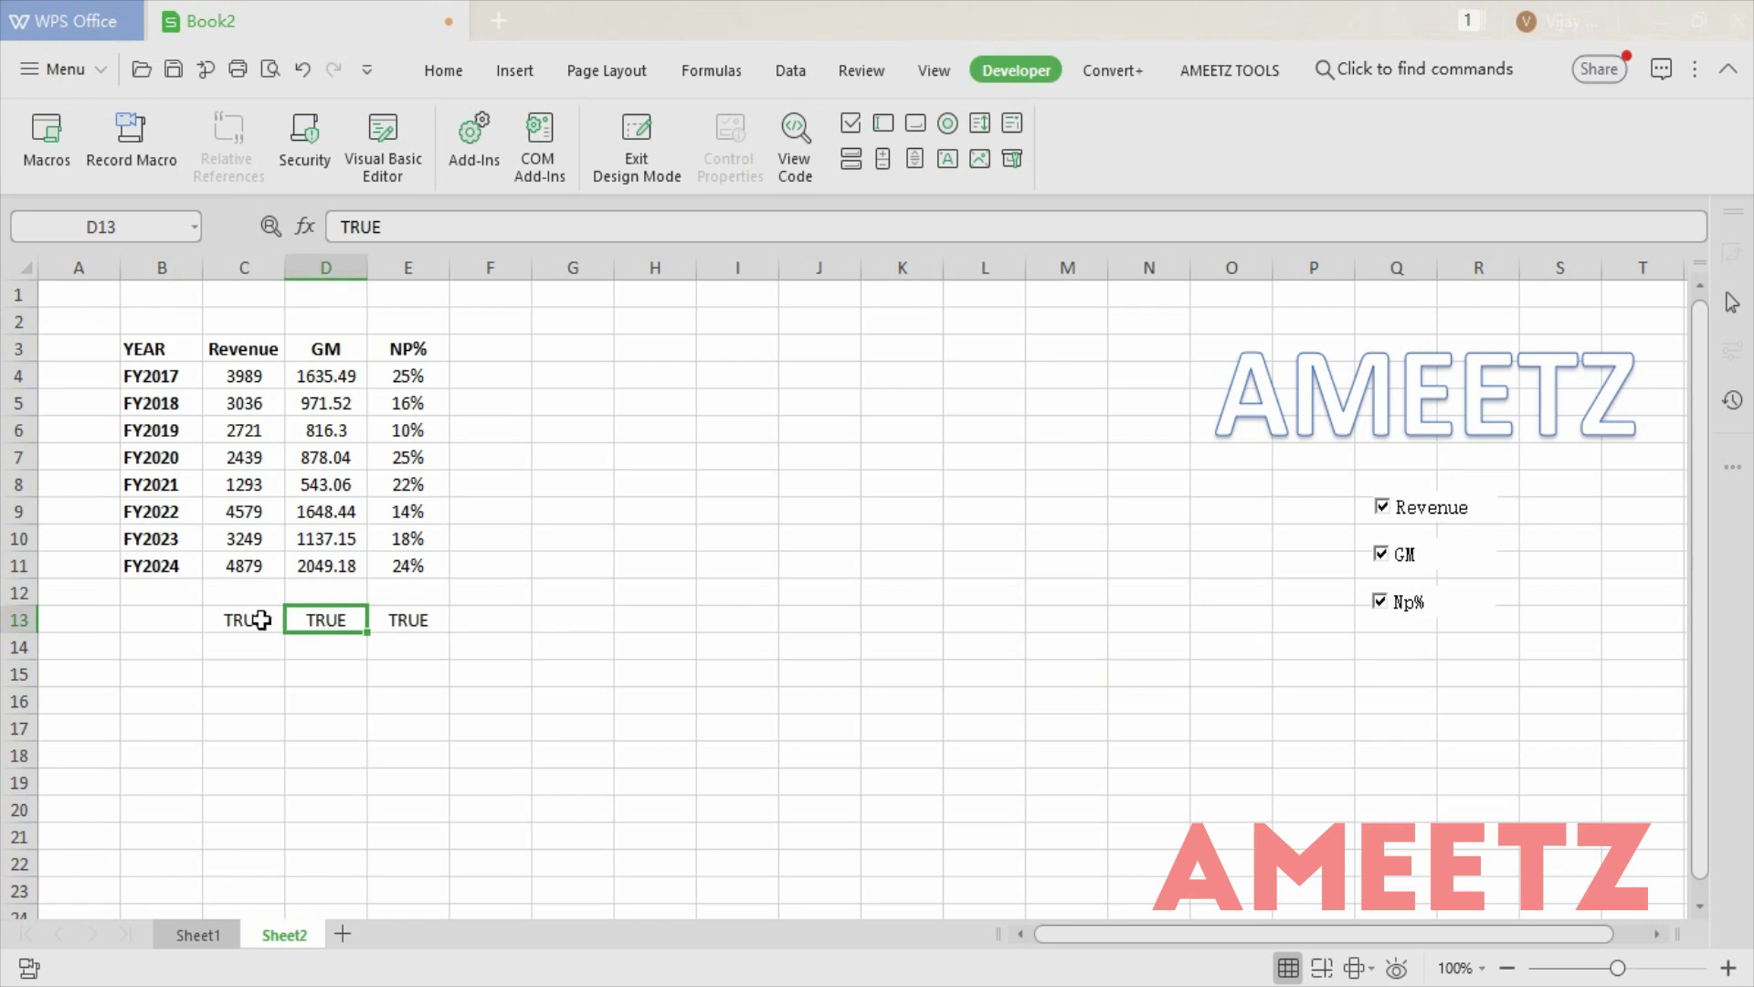
left_click(237, 620)
left_click(327, 629)
left_click(403, 625)
left_click(321, 630)
left_click(250, 630)
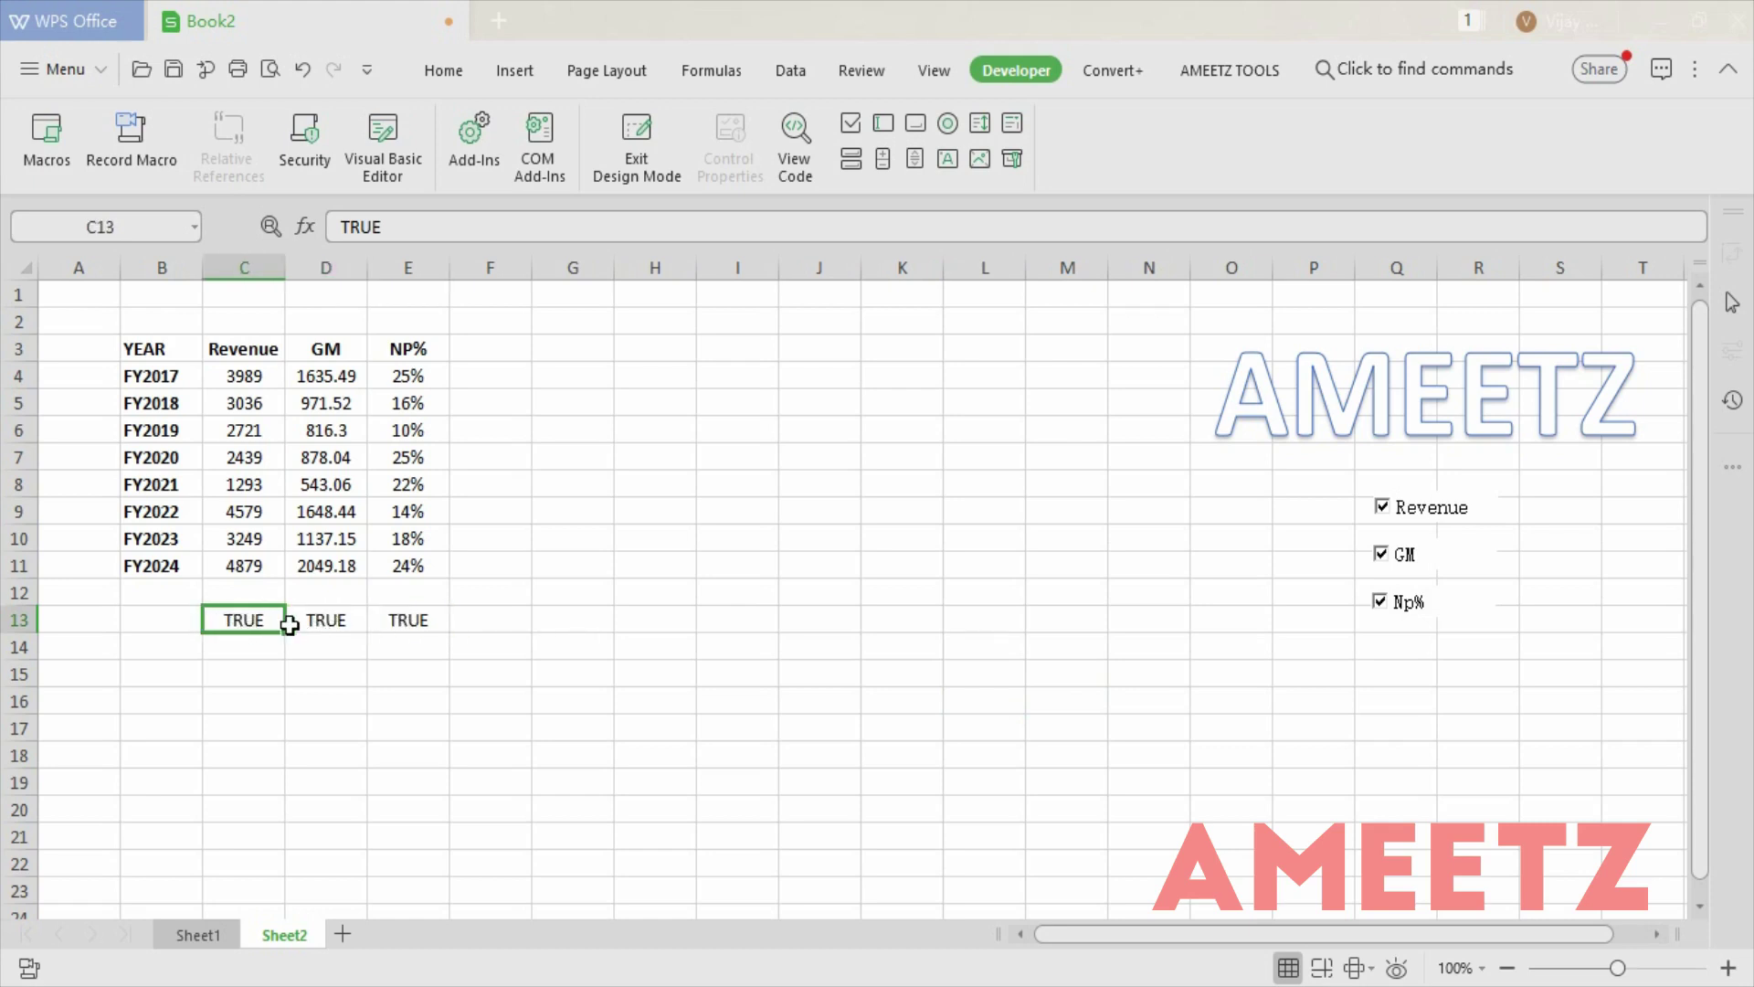
Untick the Revenue, GM and Np% checkboxes so the linked cells turn FALSE.
left_click(1438, 510)
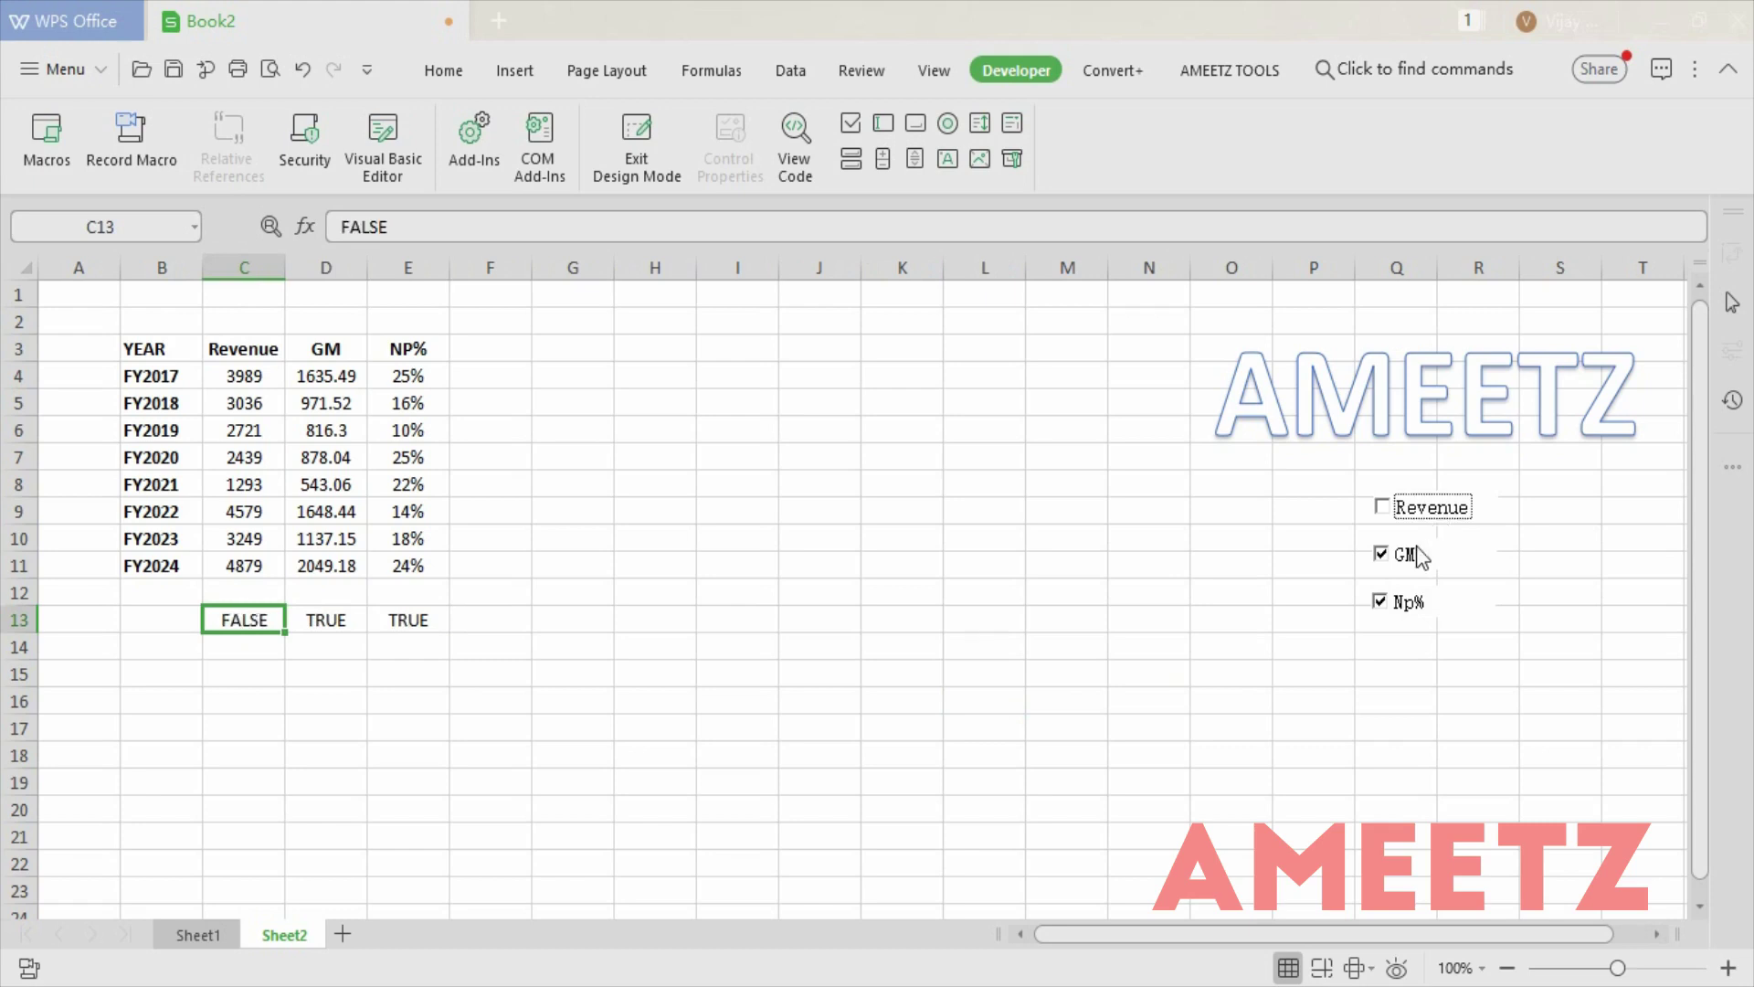
left_click(1403, 554)
left_click(1405, 605)
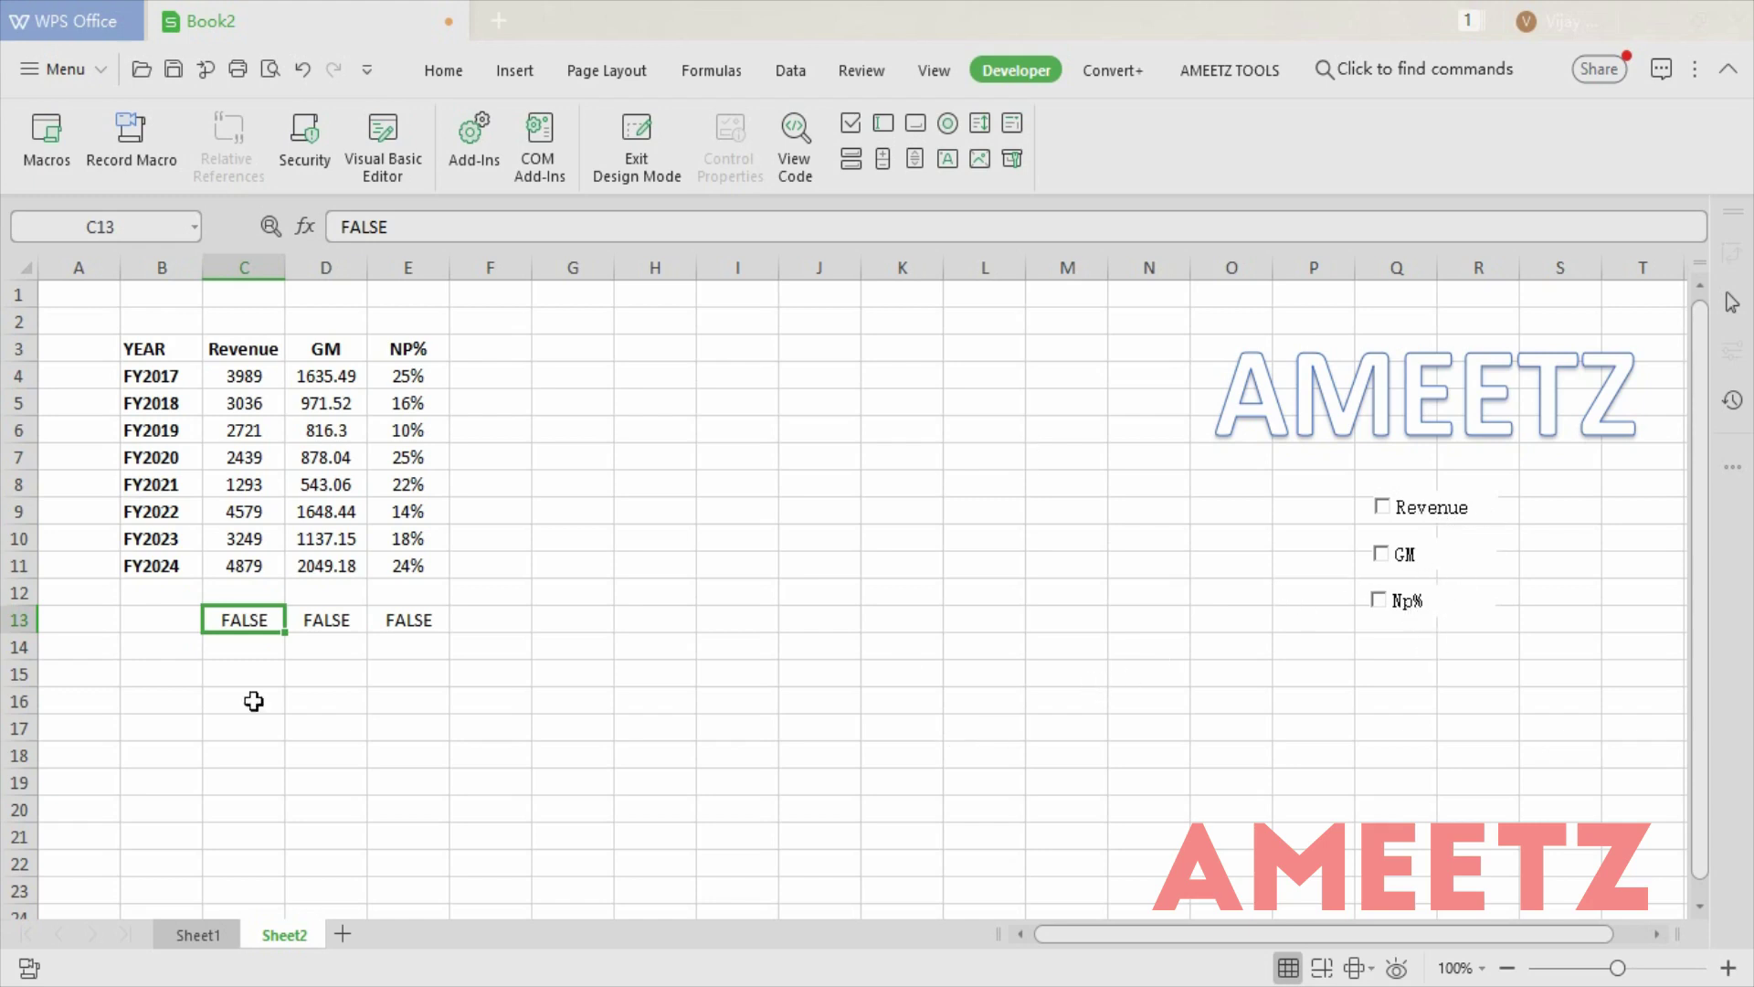
left_click(162, 698)
left_click(189, 376)
Copy the YEAR column to B15 and the Revenue, GM and NP% headers to C15:E15.
key("Up")
key("shift+Down")
key("shift+Down")
key("shift+Down")
key("shift+Down")
key("shift+Down")
key("shift+Down")
key("shift+Down")
key("shift+Down")
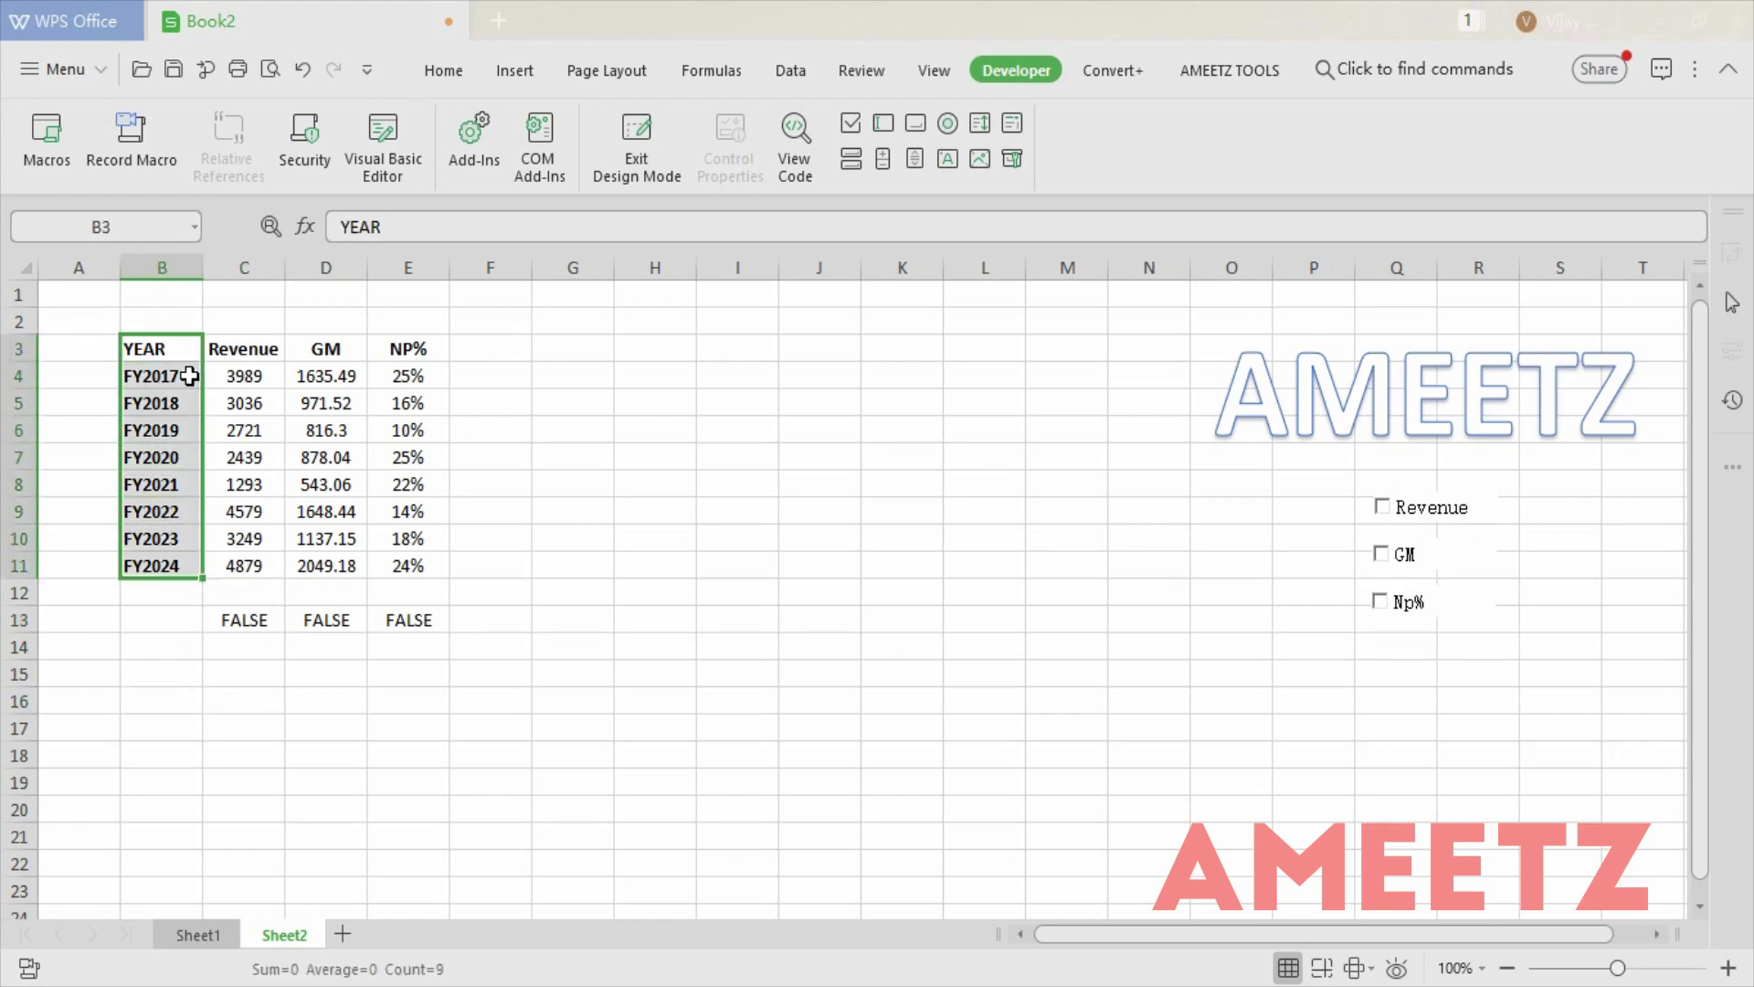
key("ctrl+c")
key("Down")
key("Down")
key("Down")
key("Down")
key("Down")
key("Down")
key("Down")
key("Down")
key("Down")
key("Down")
key("Down")
key("Down")
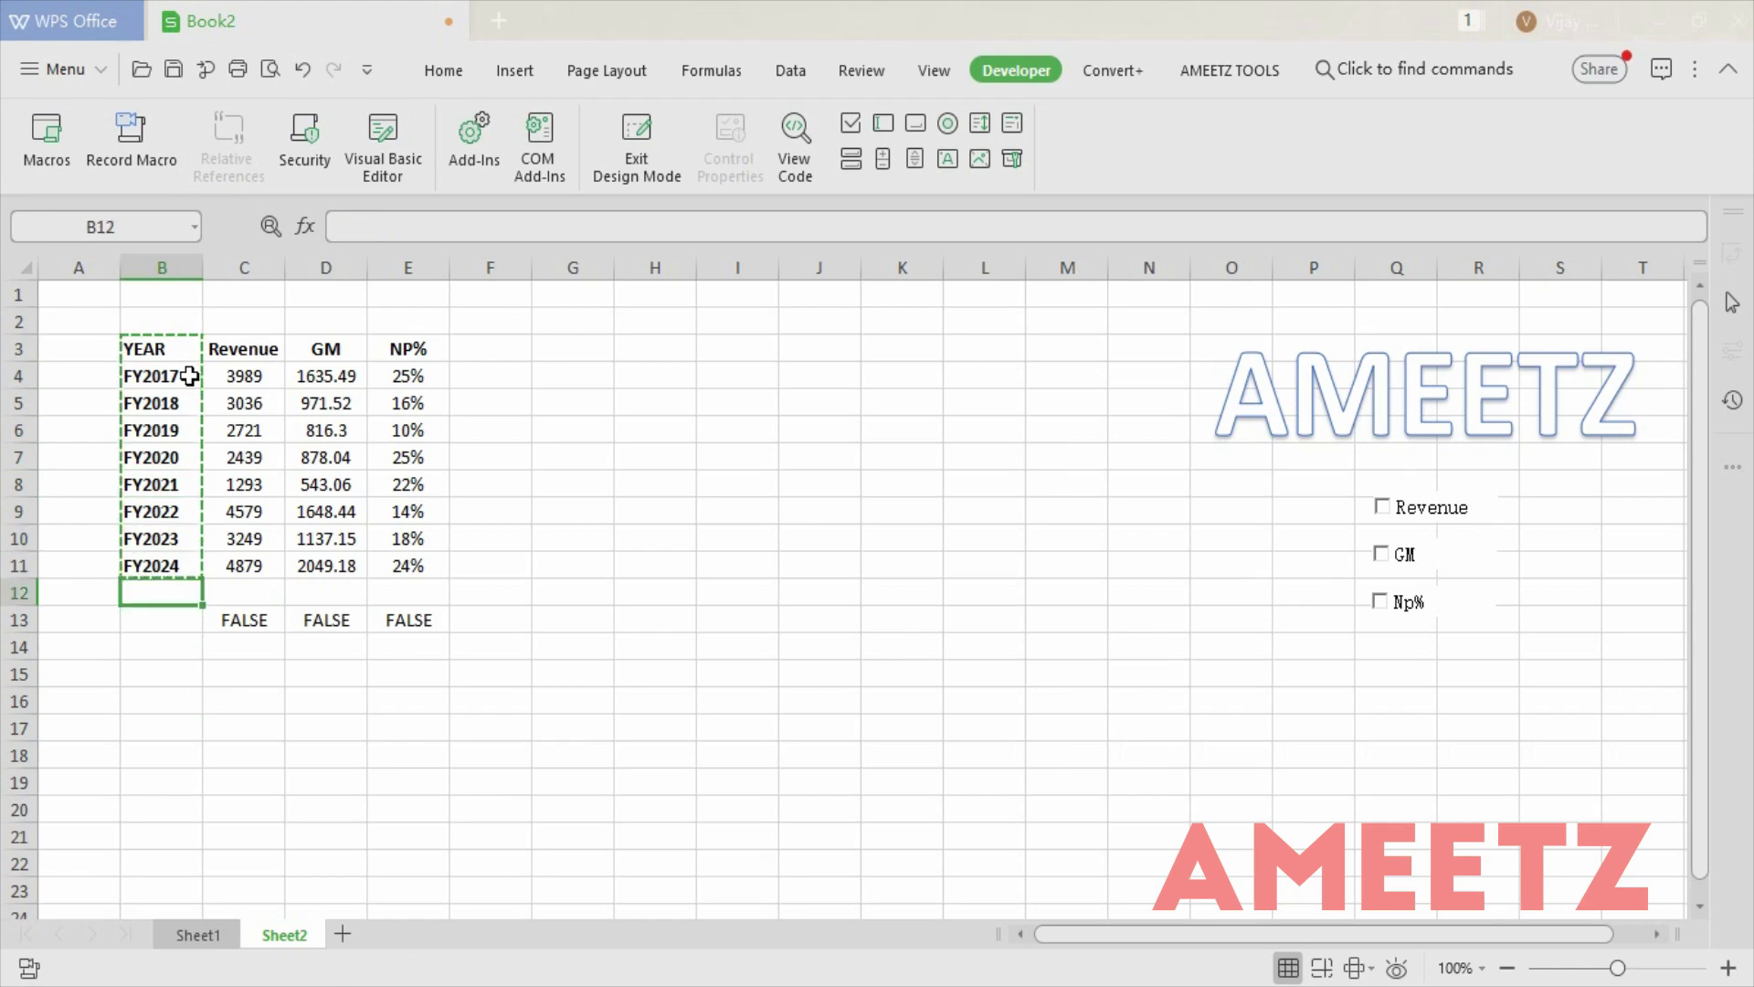
key("ctrl+v")
key("Up")
key("Up")
key("Up")
key("Up")
key("Up")
key("Up")
key("Up")
key("Up")
key("Up")
key("Up")
key("Up")
key("Up")
key("Up")
key("Right")
key("Right")
key("Down")
key("Left")
key("shift+Right")
key("shift+Right")
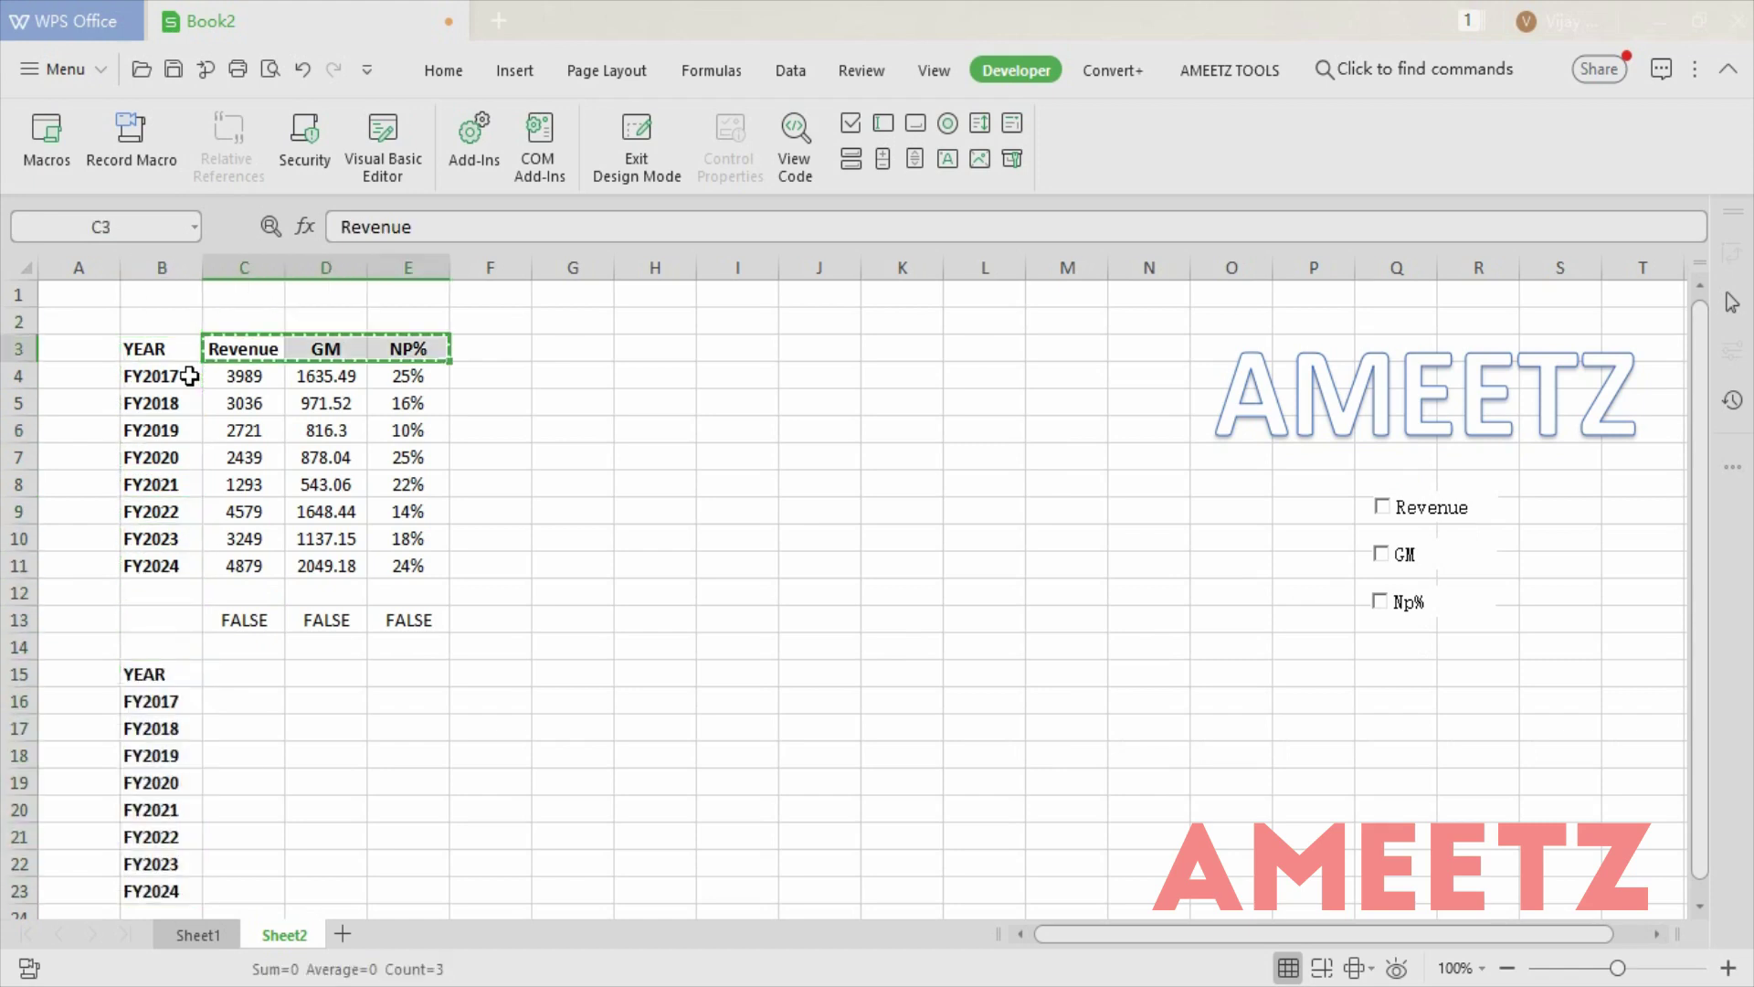
key("Down")
key("Down")
key("Down")
key("Down")
key("Down")
key("Down")
key("Down")
key("Down")
key("Down")
key("Down")
key("Down")
key("Down")
key("ctrl+v")
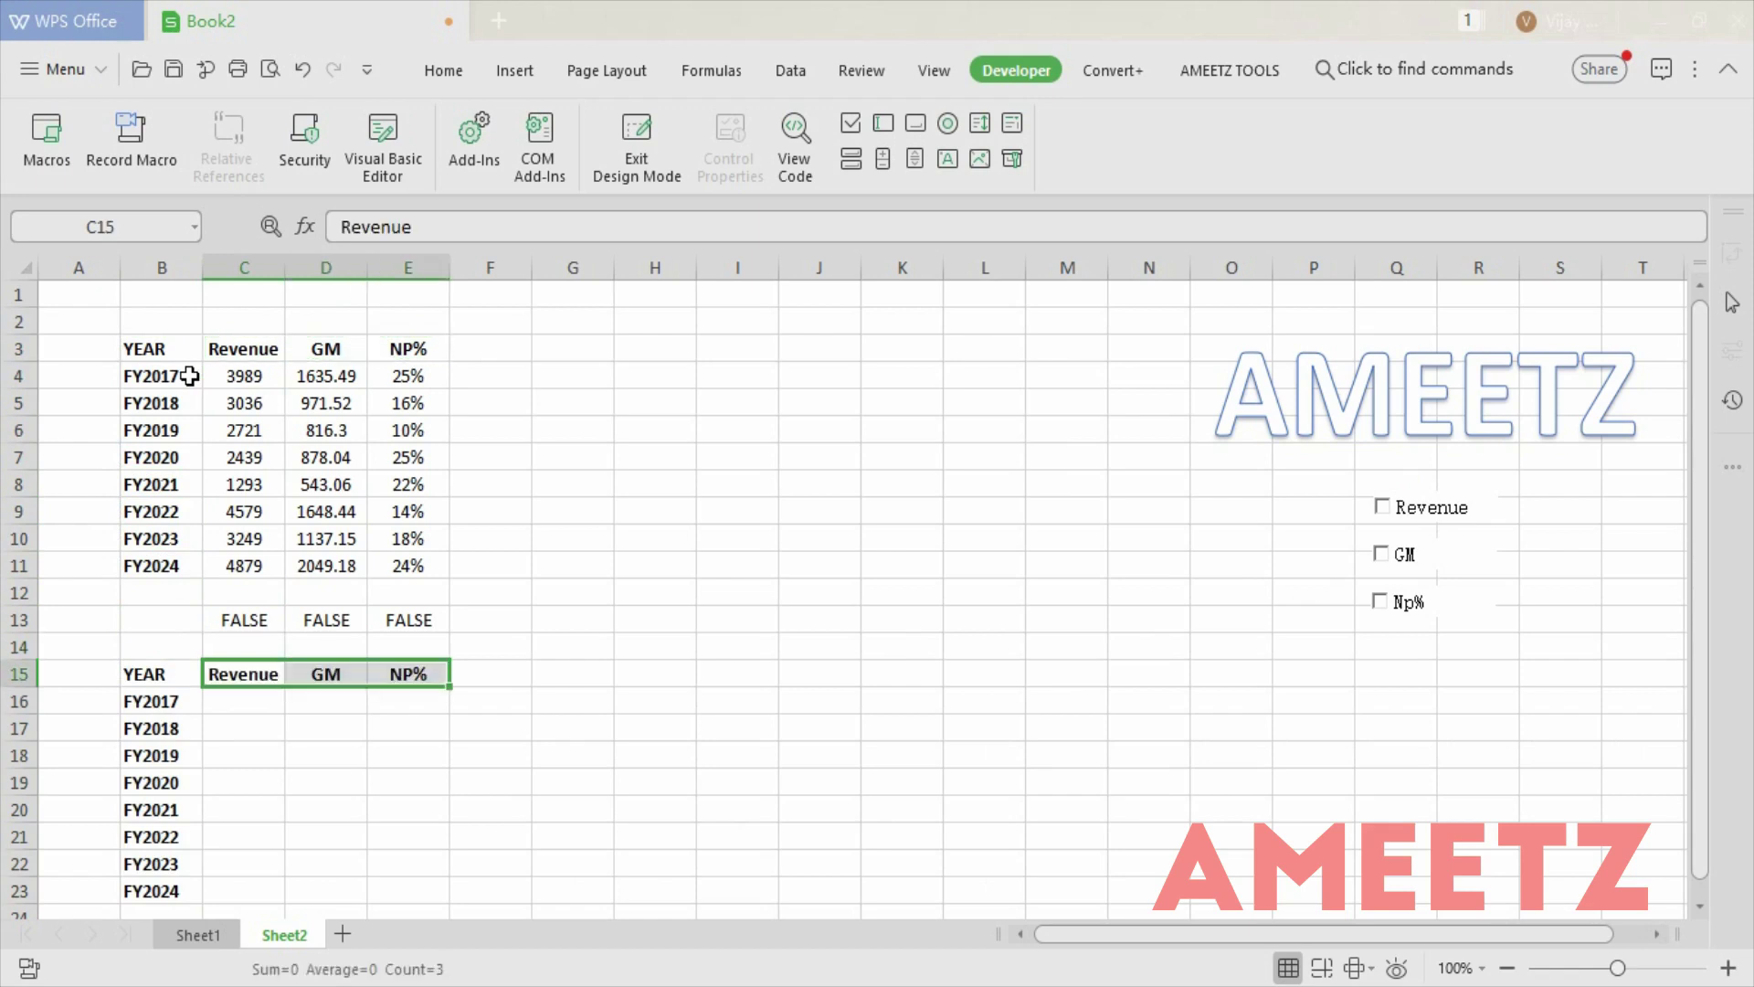
Enter =IF(C$13,C4,NA()) in C16 and fill it across C16:E23.
left_click(217, 699)
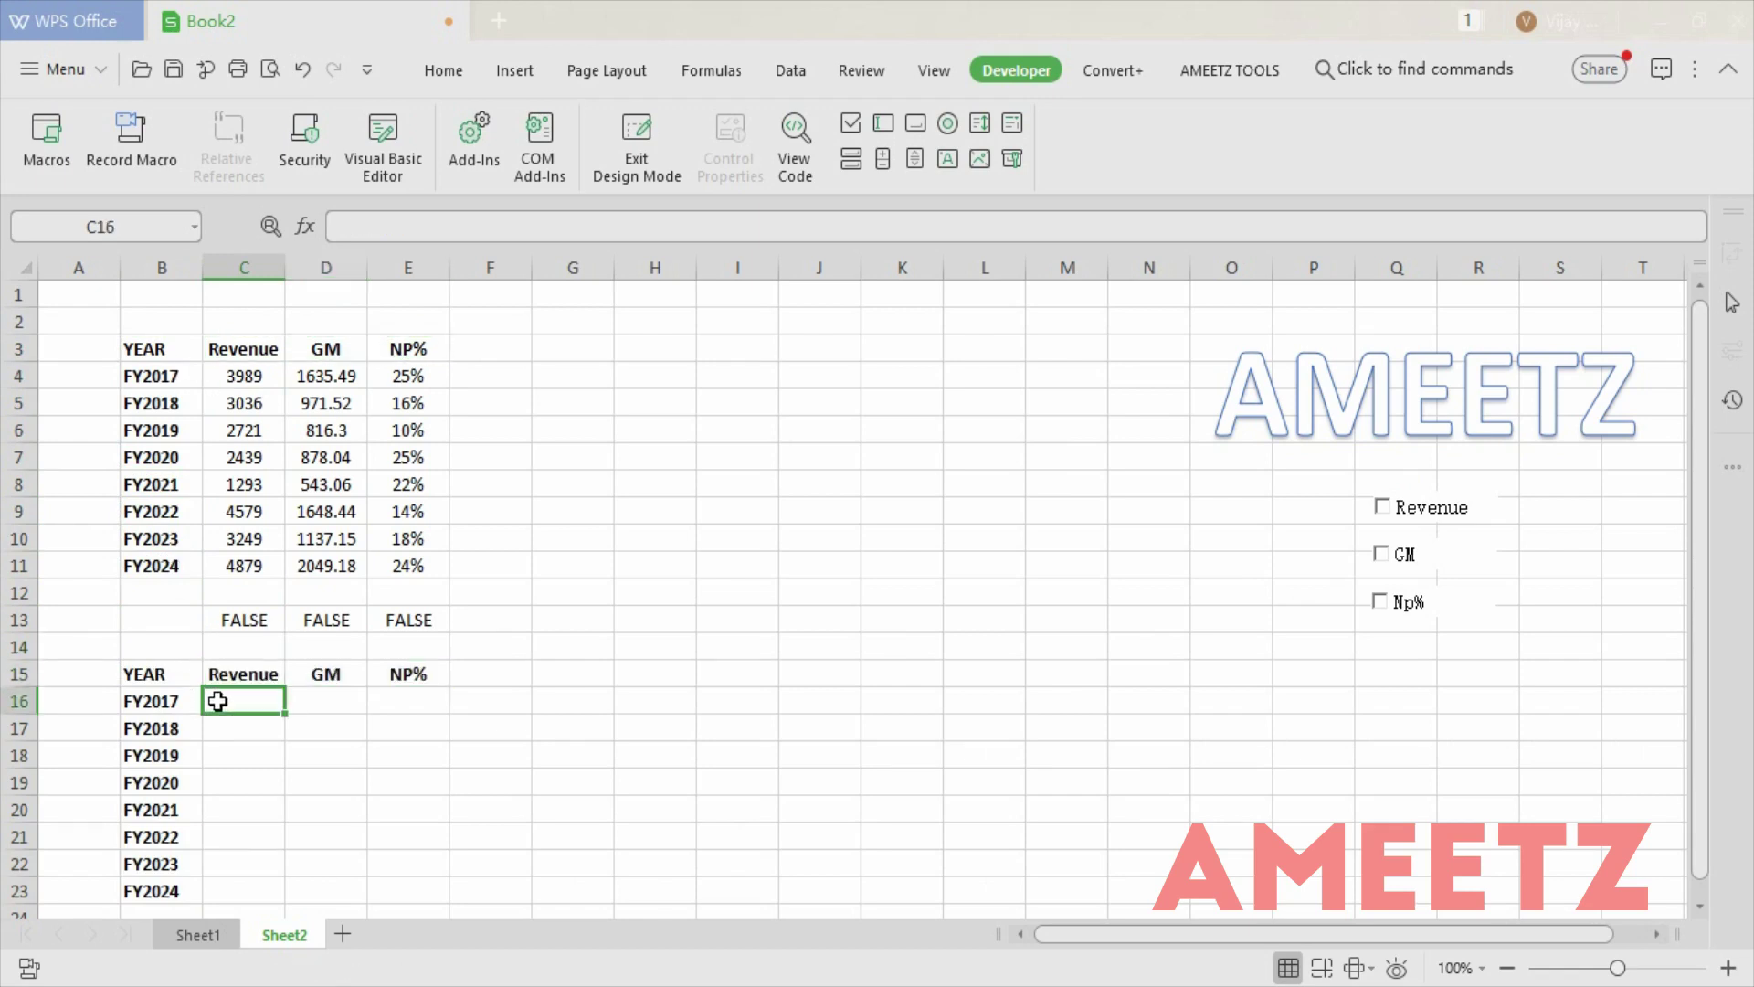
type("=if(")
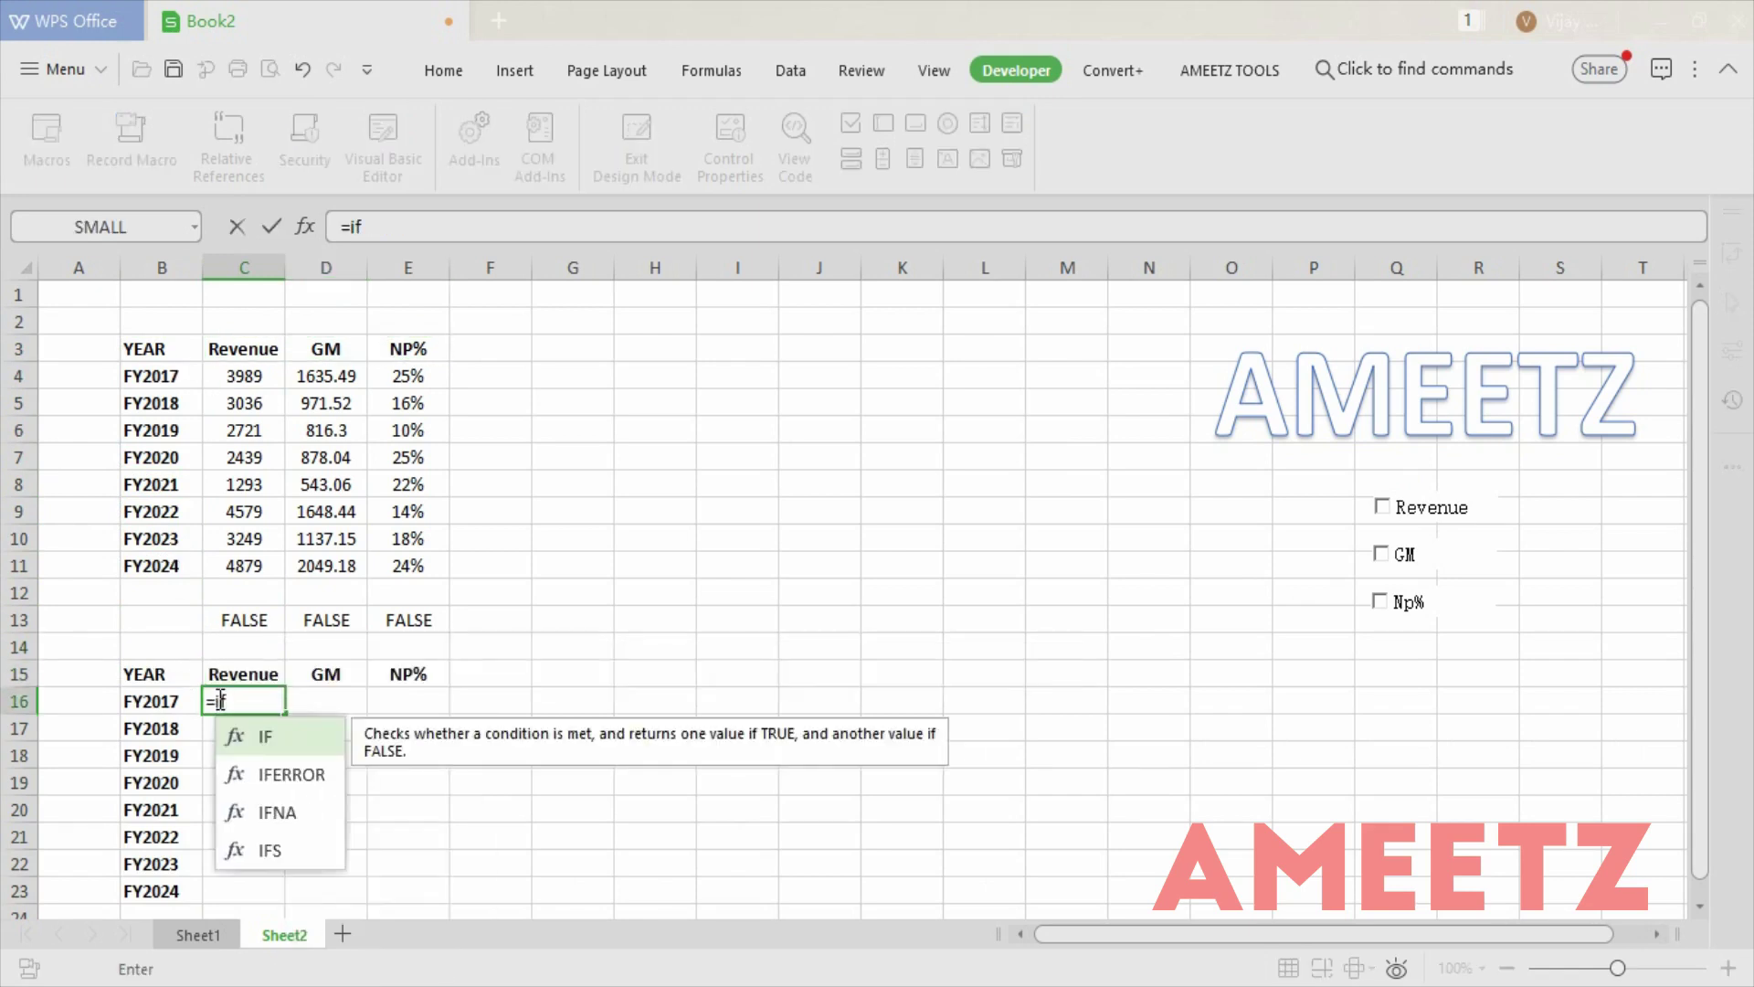
left_click(263, 618)
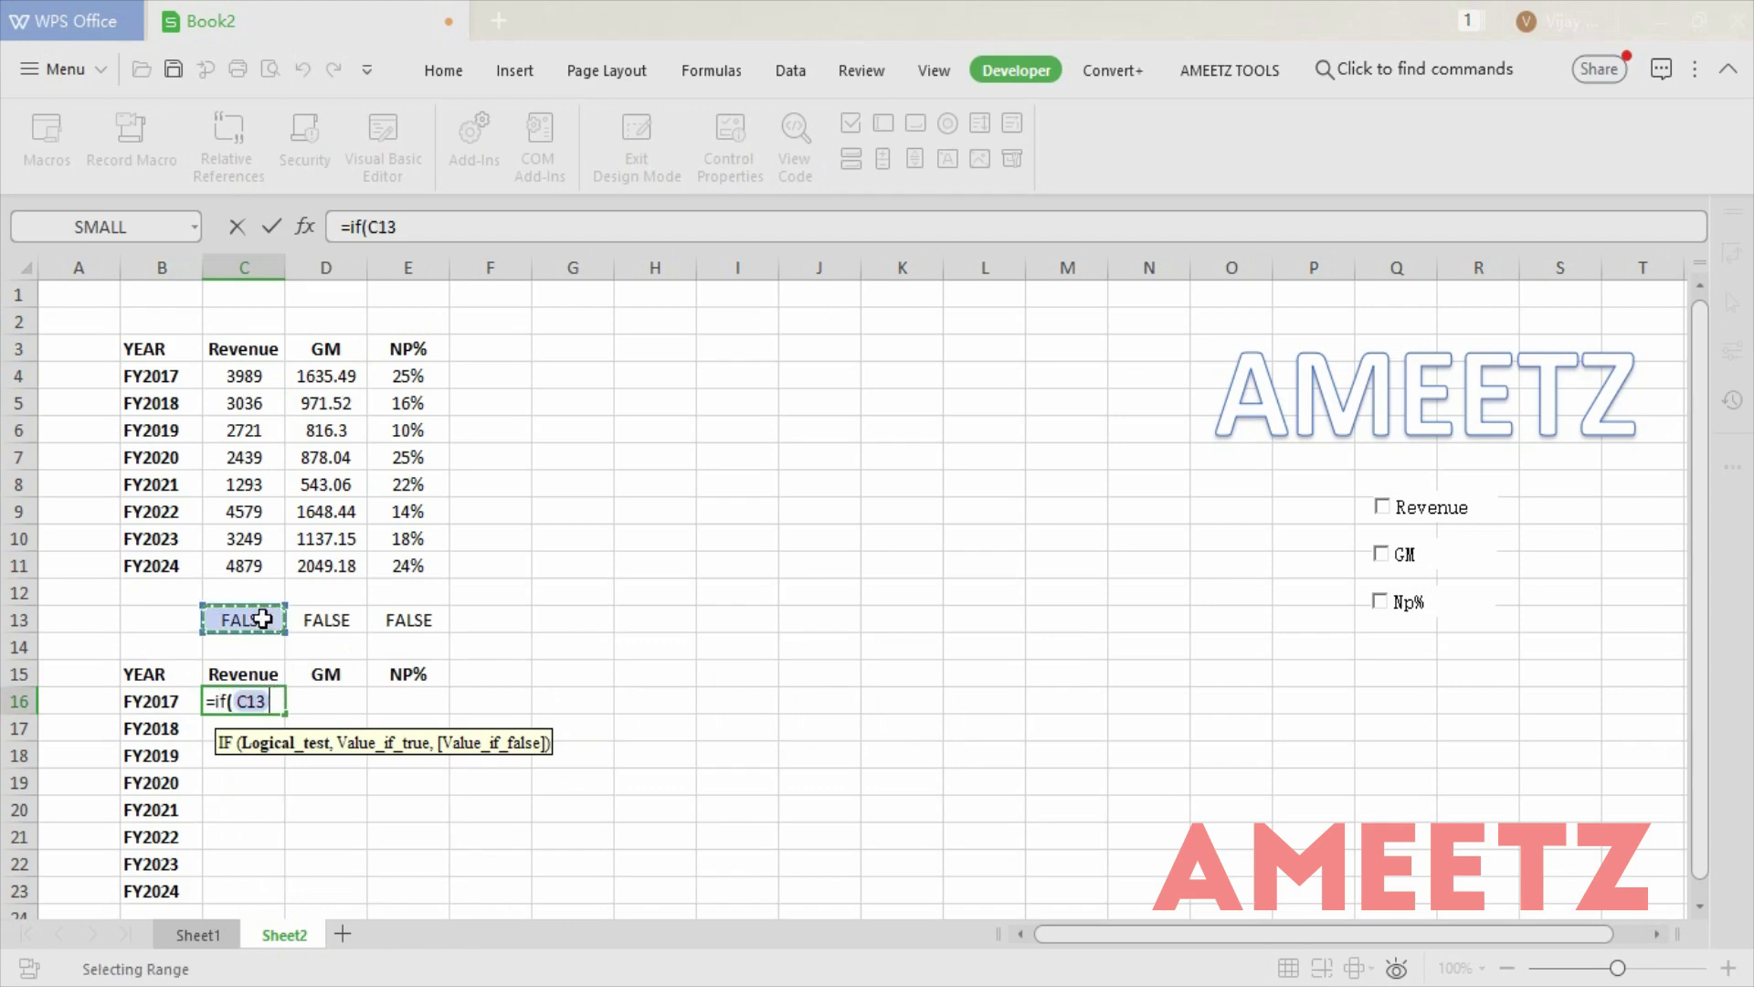
key("F4")
key("F4")
type(",")
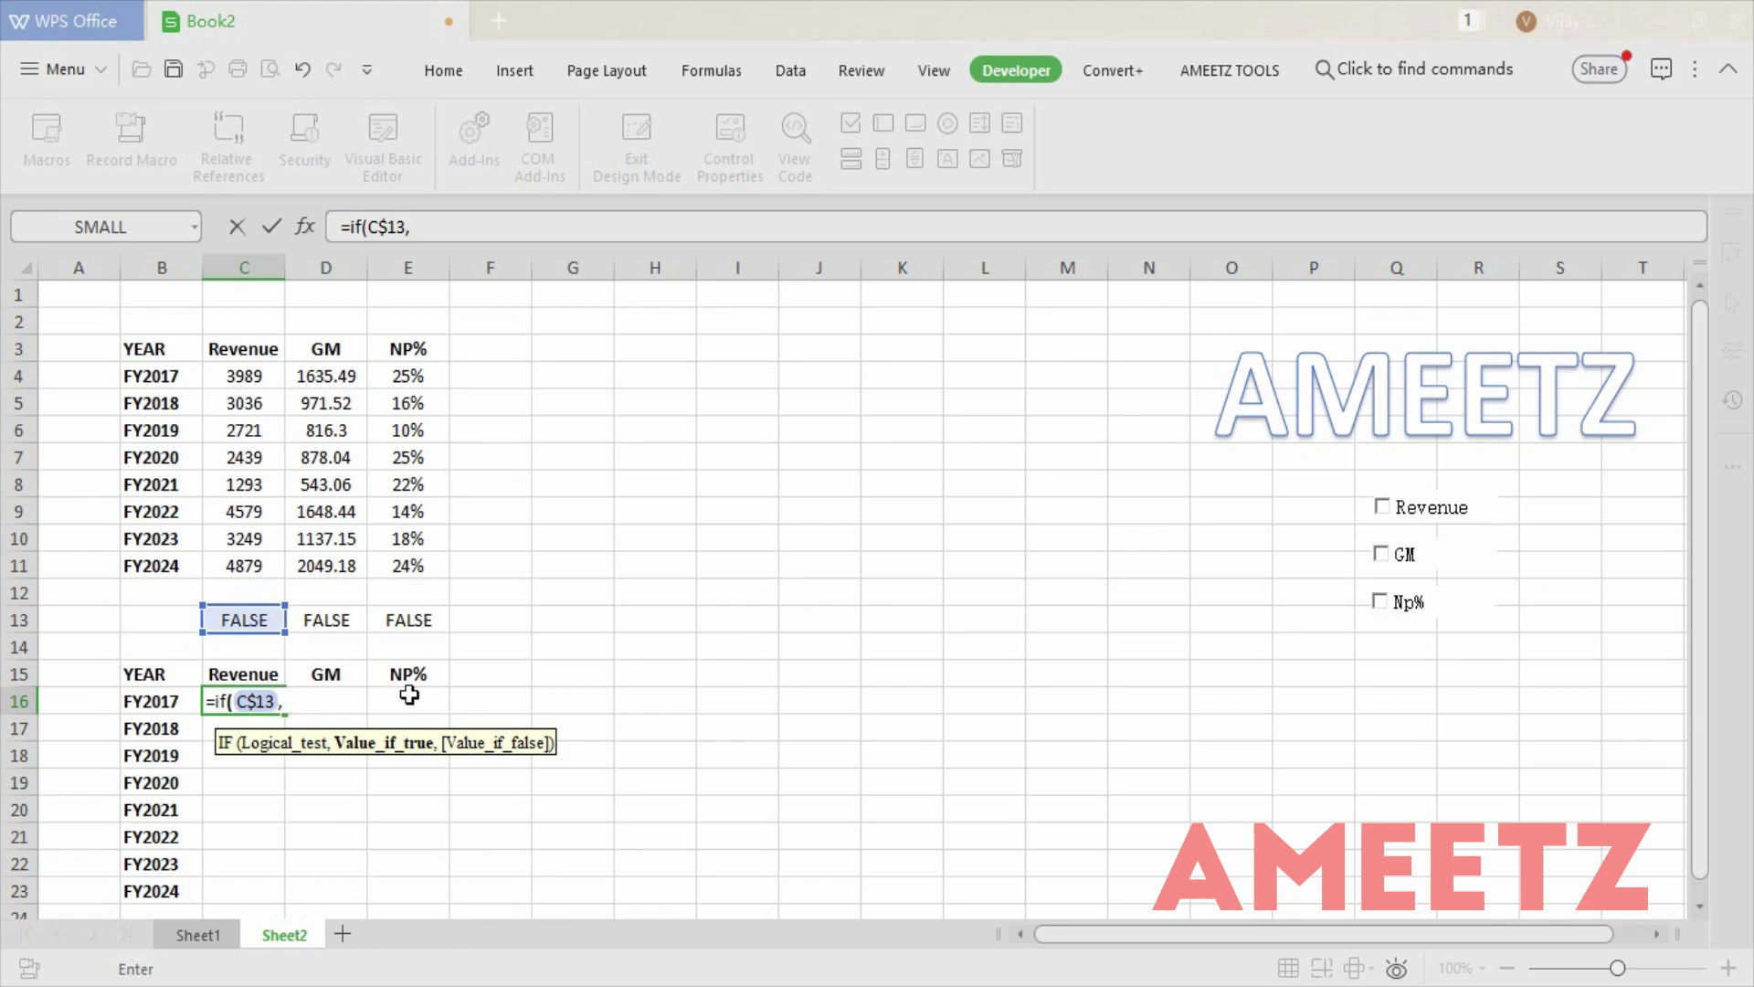
left_click(253, 379)
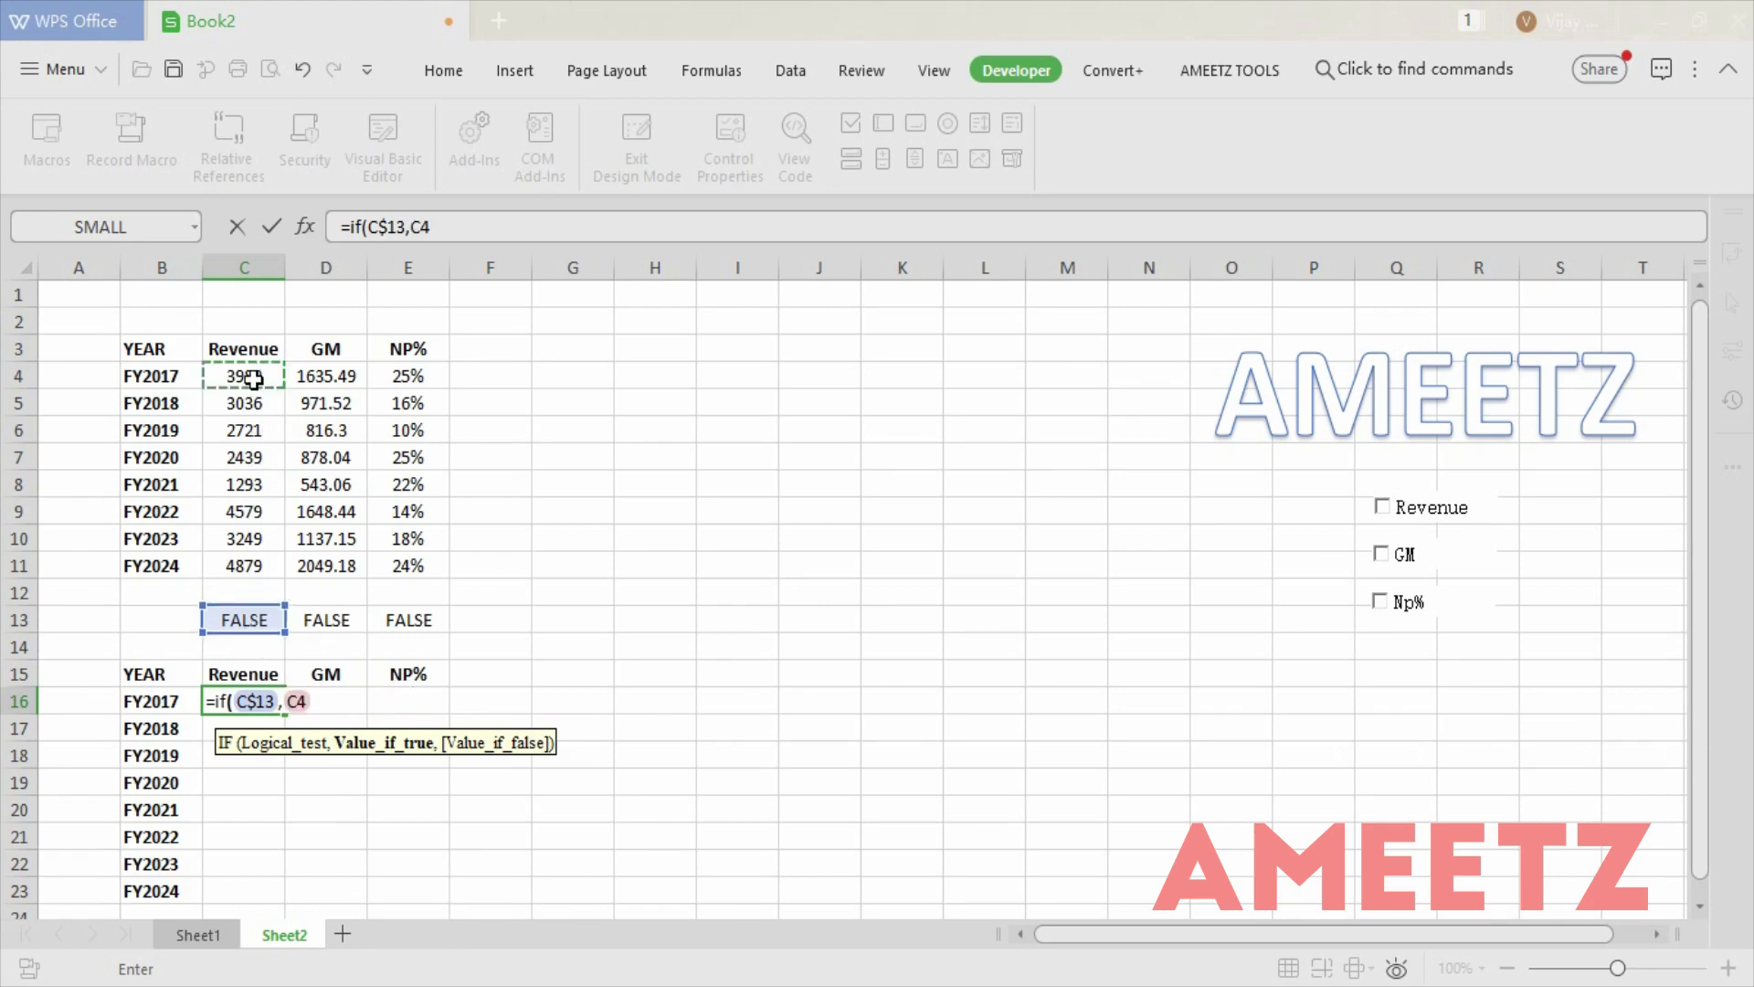
type(",")
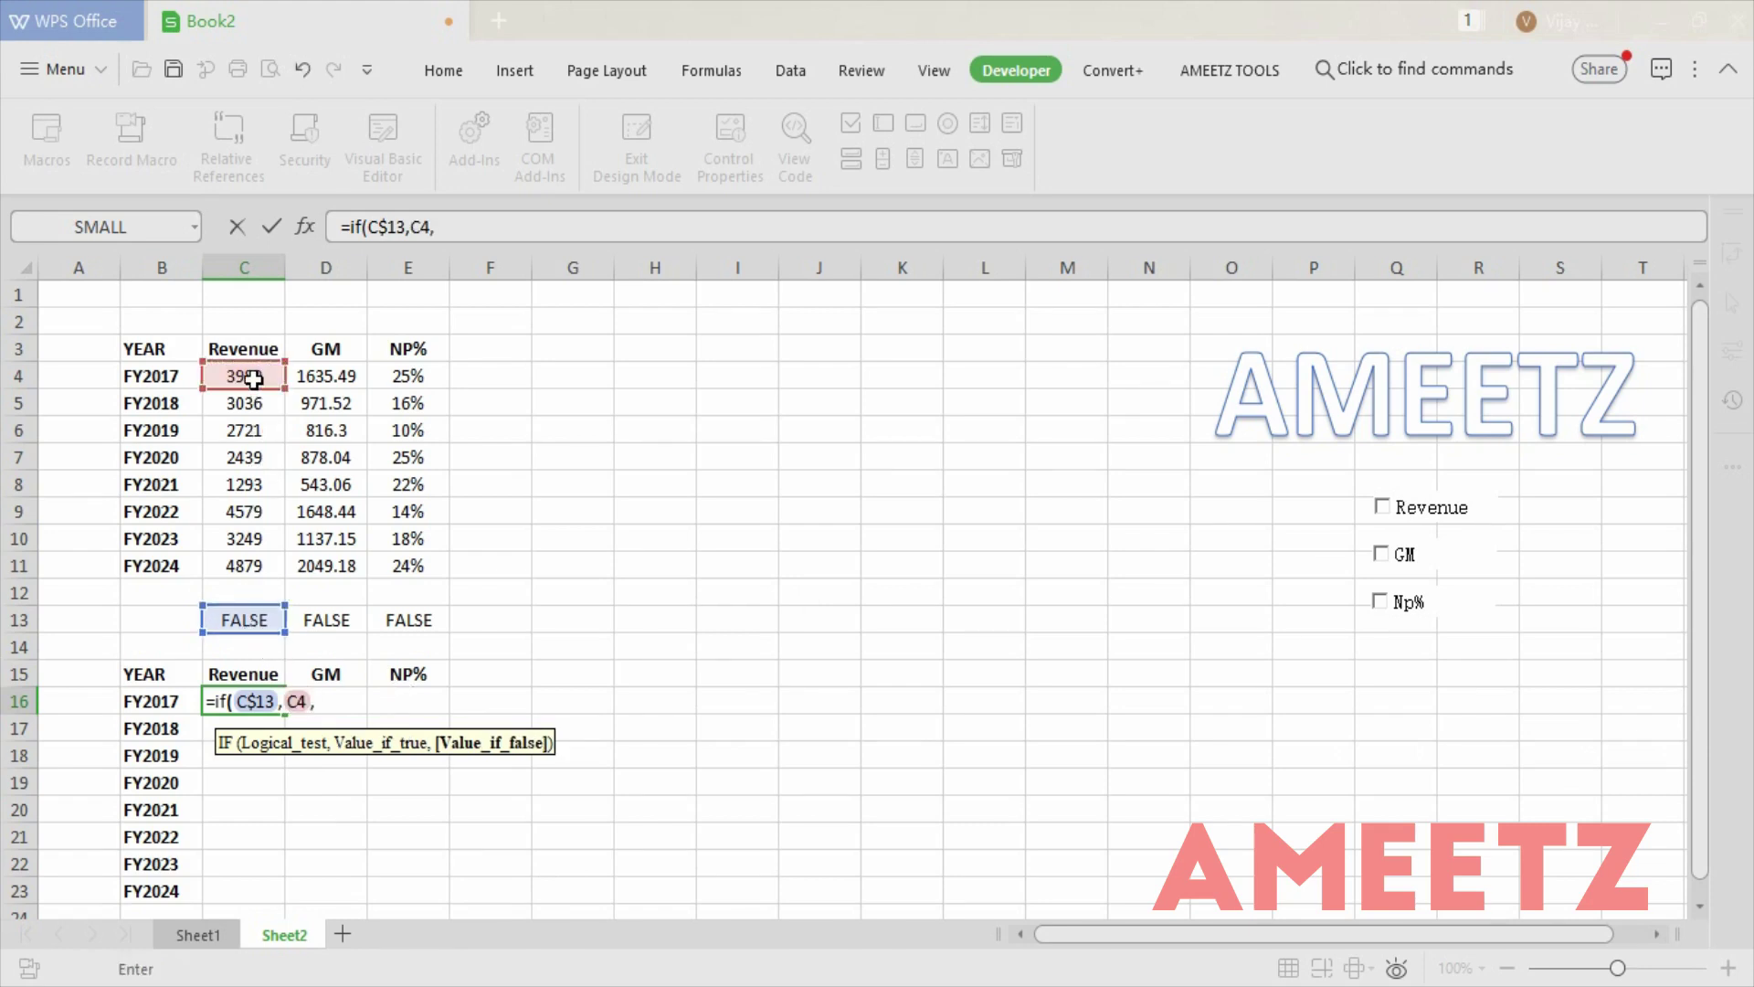
type("NA())")
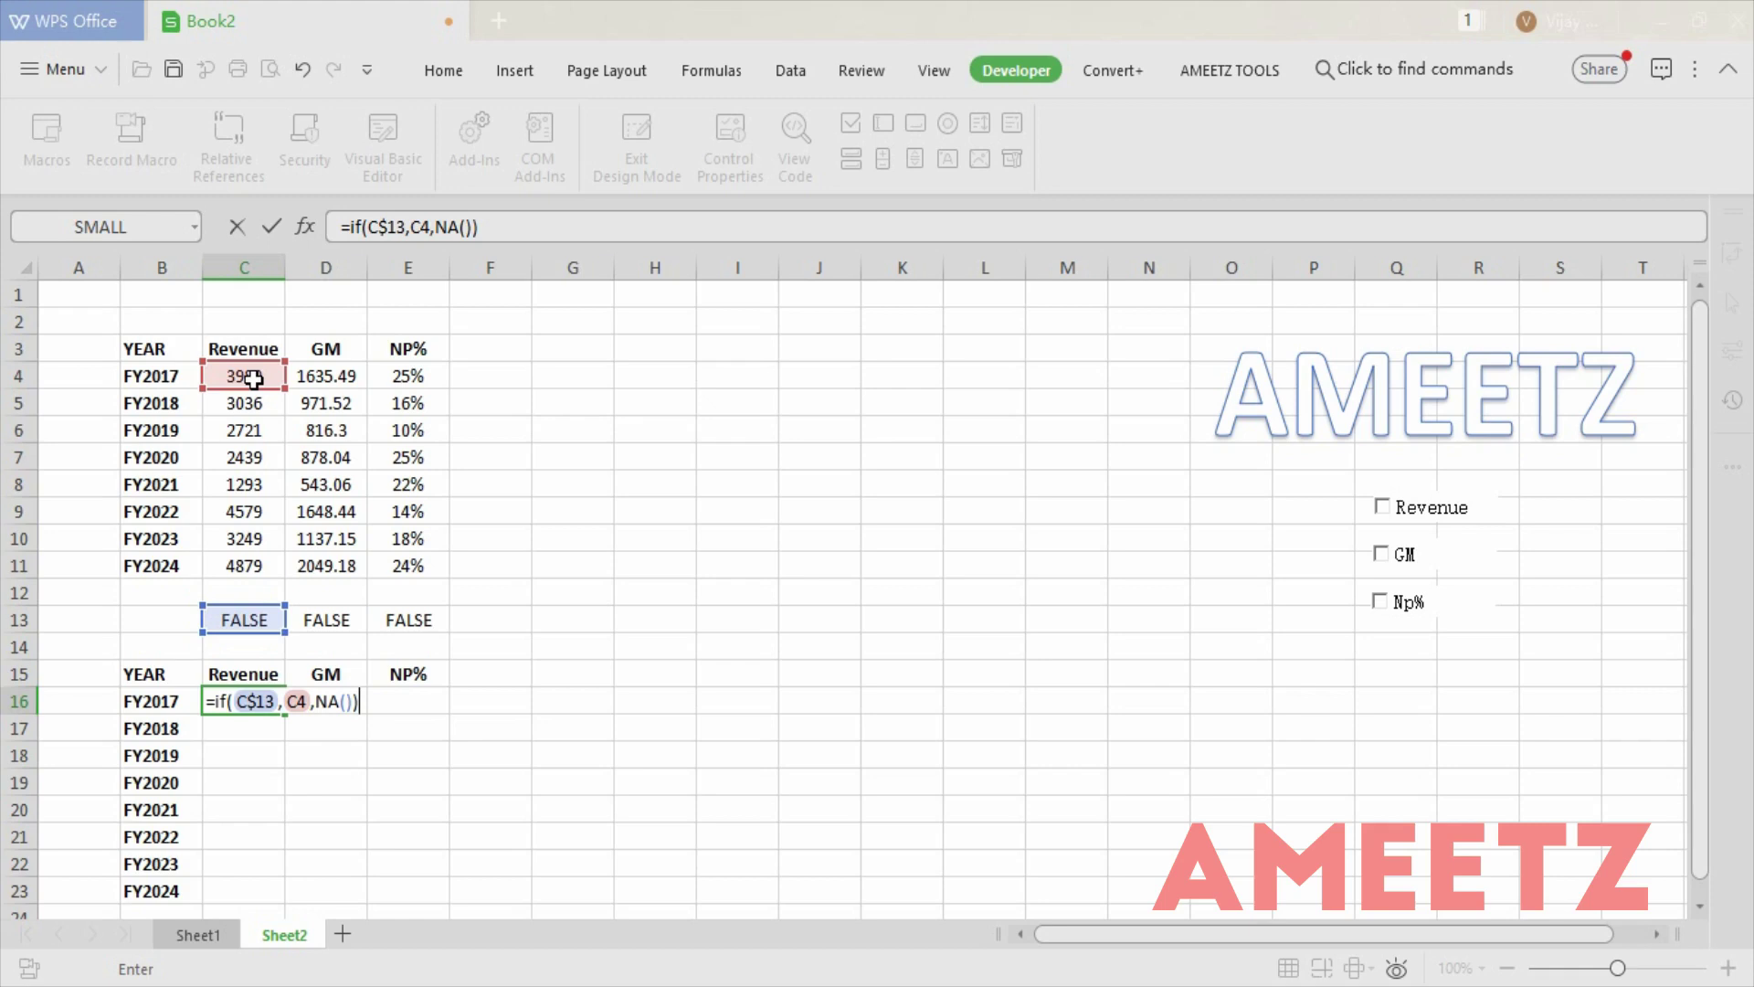
key("Return")
key("Up")
key("shift+Right")
key("shift+Right")
key("shift+Down")
key("shift+Down")
key("shift+Down")
key("shift+Down")
key("shift+Down")
key("shift+Down")
key("shift+Down")
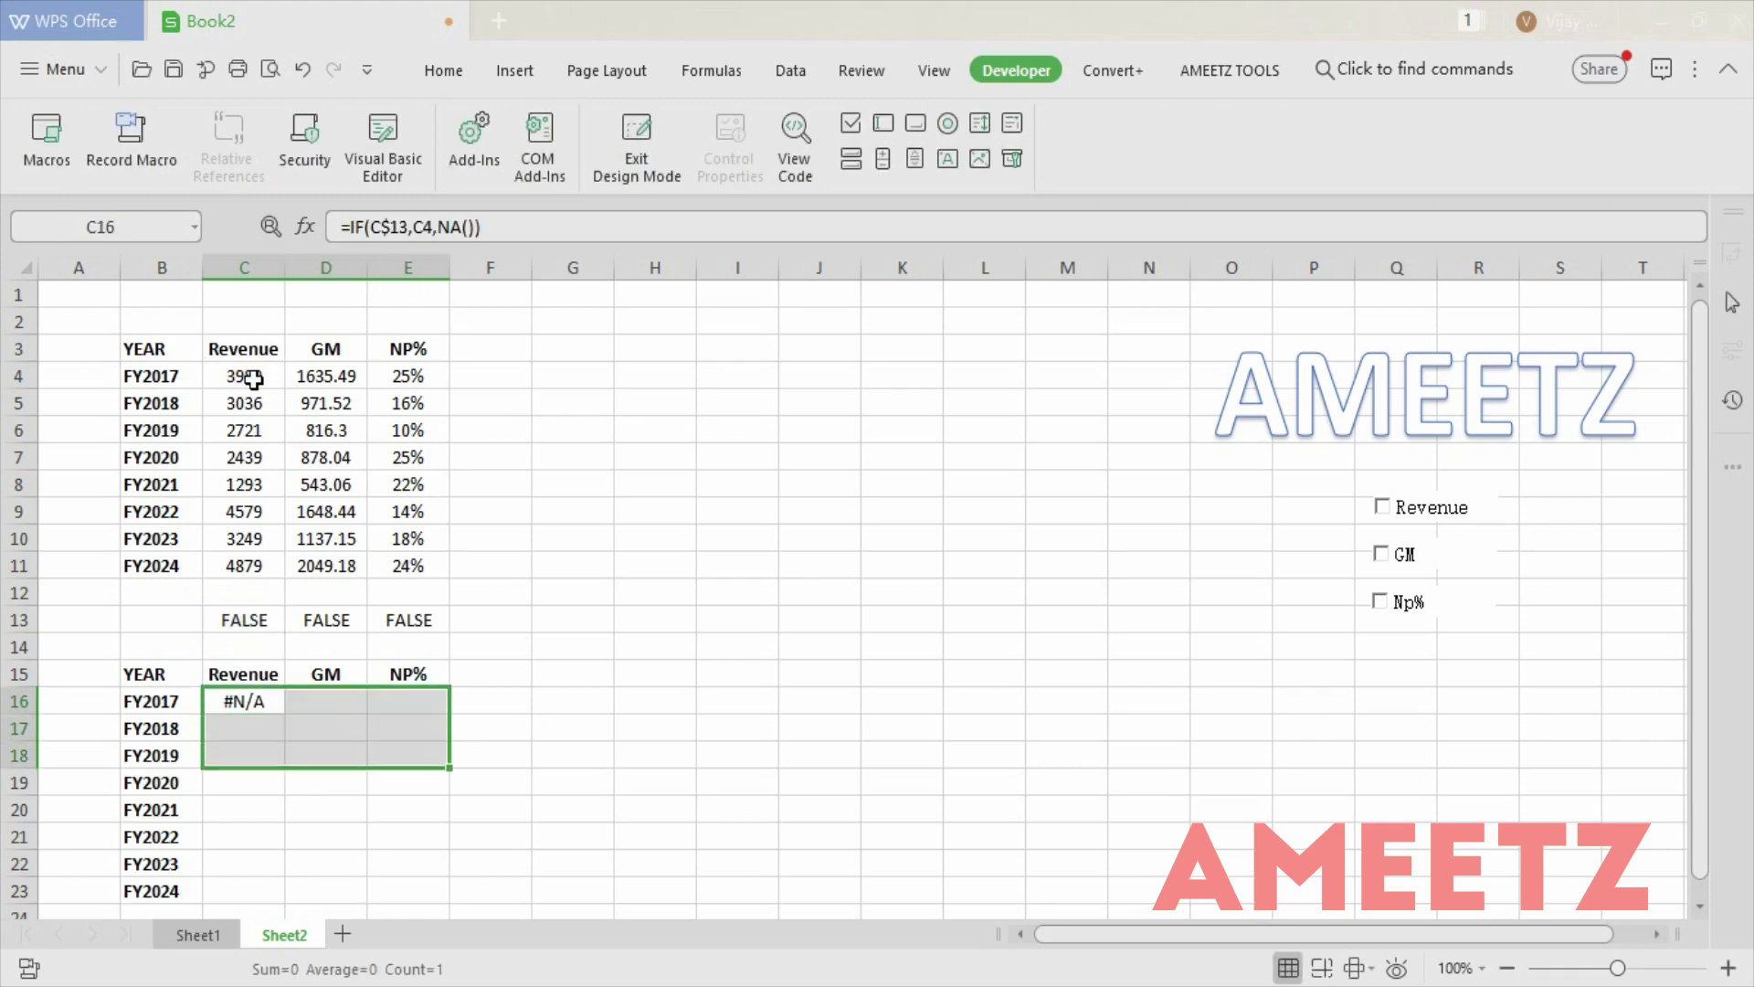
key("ctrl+d")
key("ctrl+r")
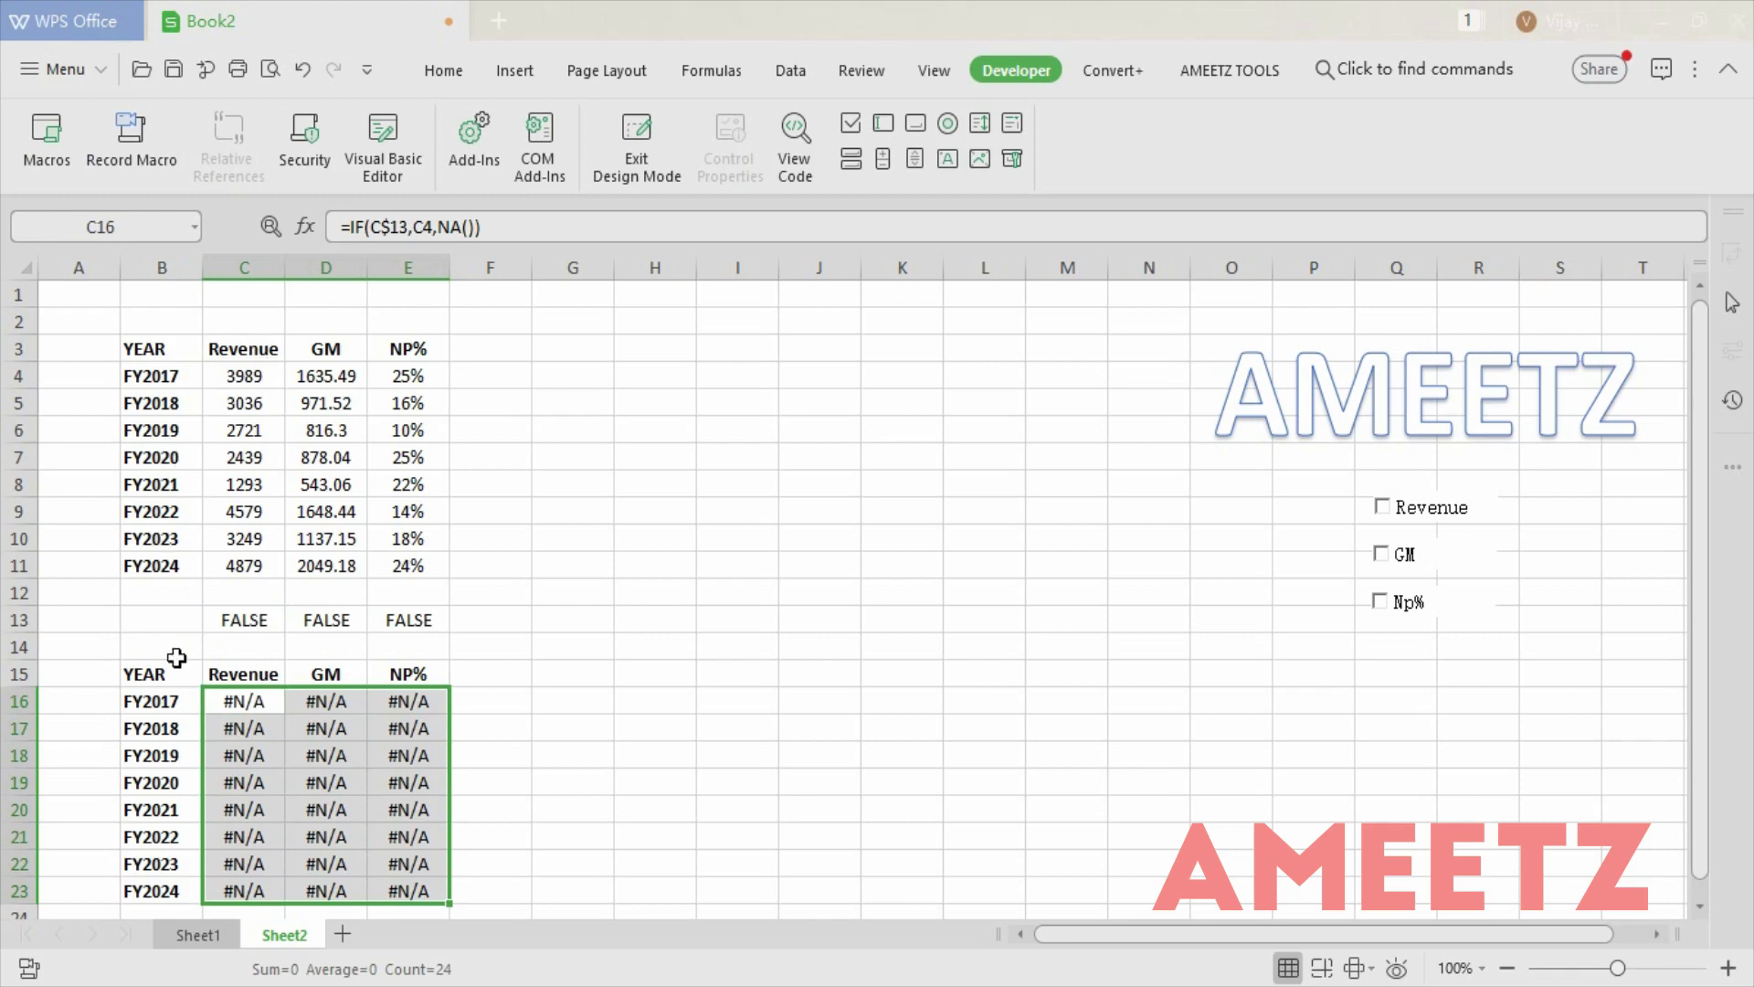
Tick Revenue, GM and Np% so C13:E13 read TRUE, then select the data block C4:E11.
left_click(1385, 508)
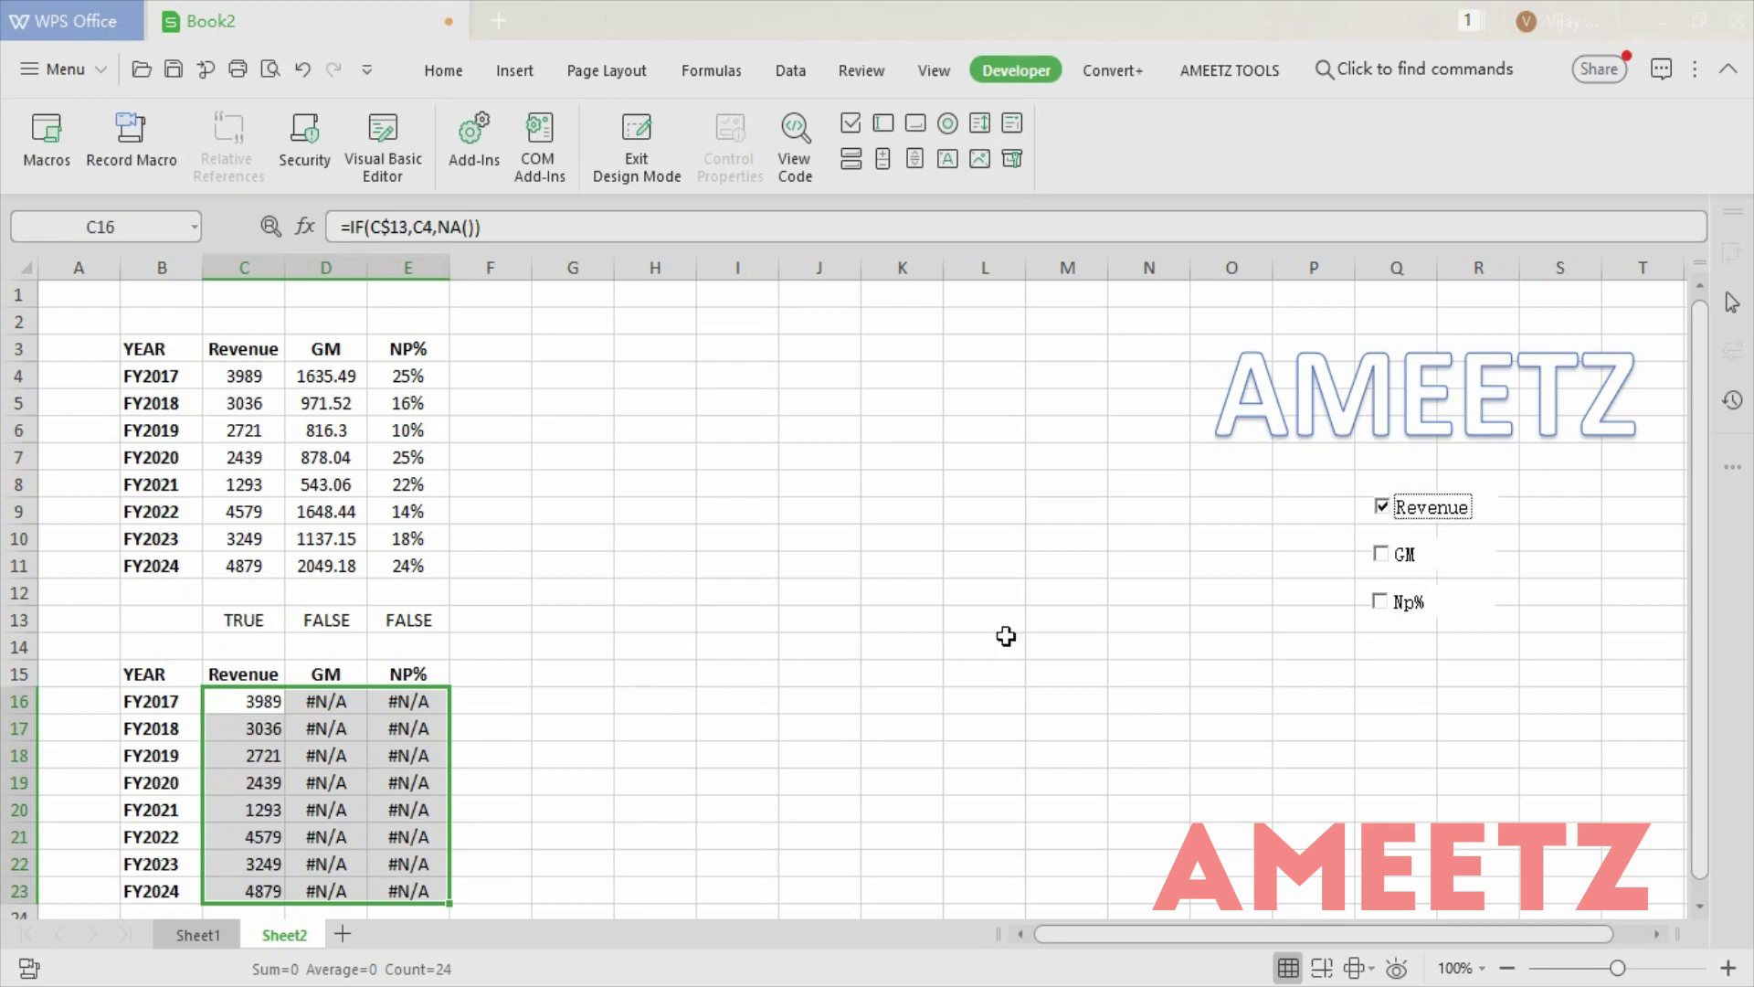
left_click(1381, 556)
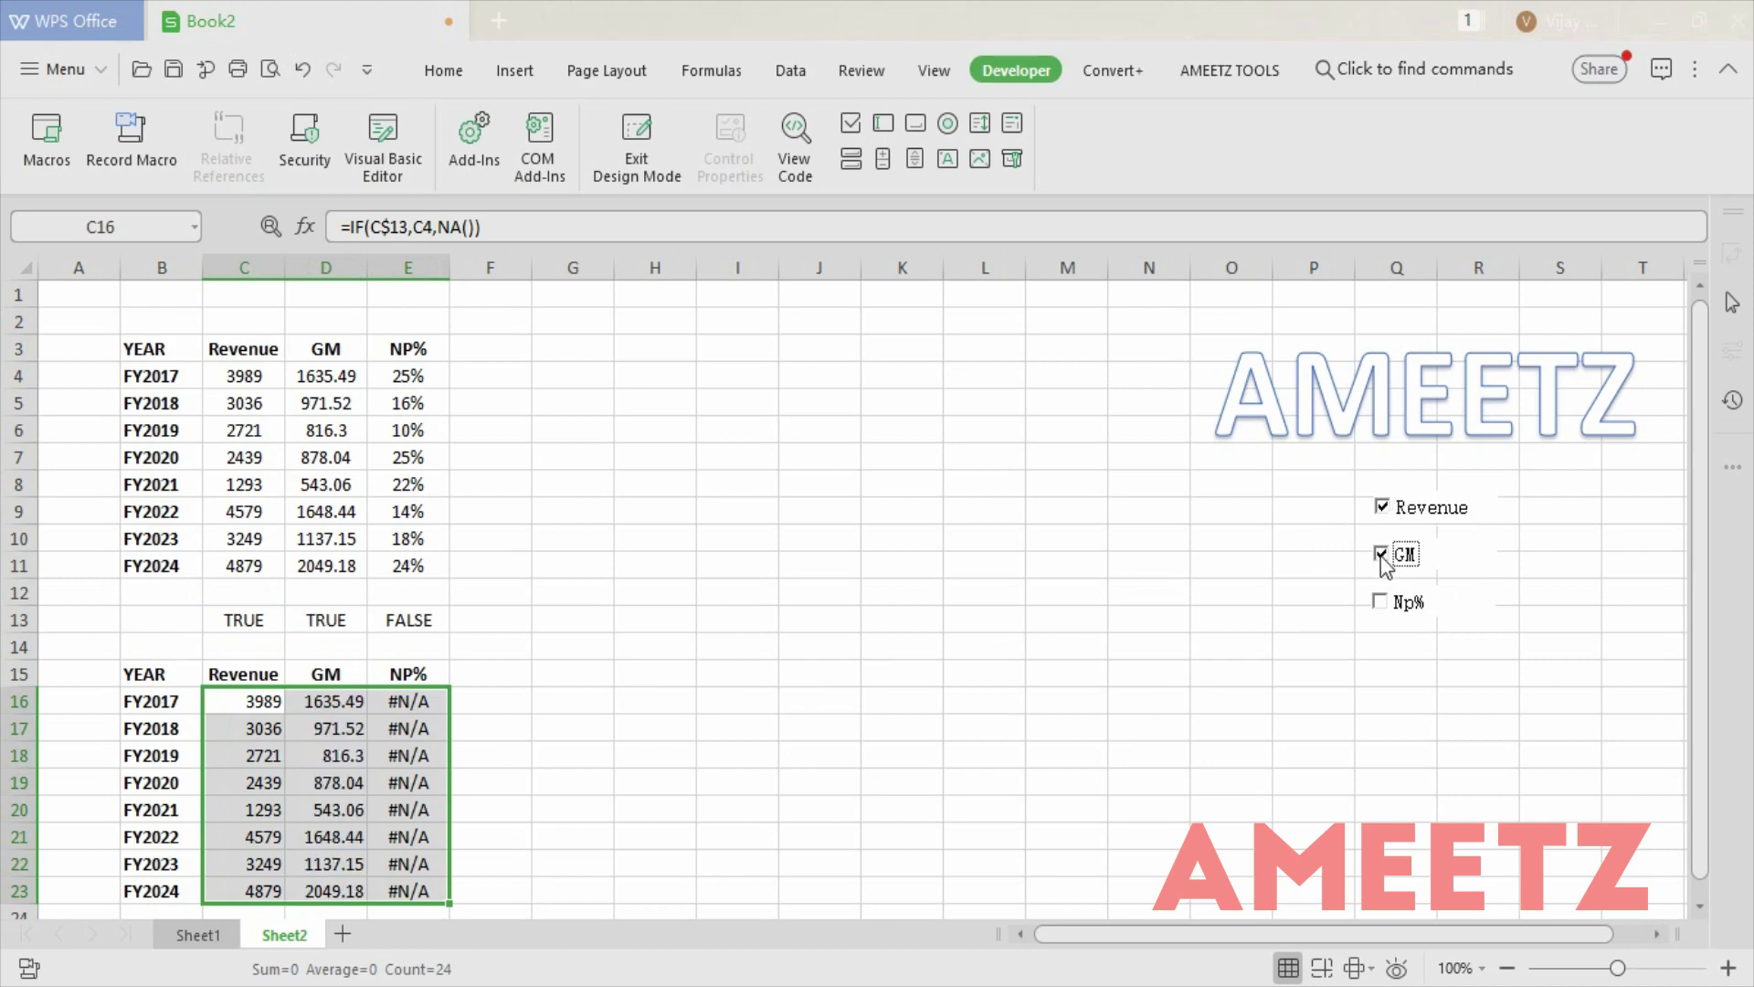
left_click(1382, 600)
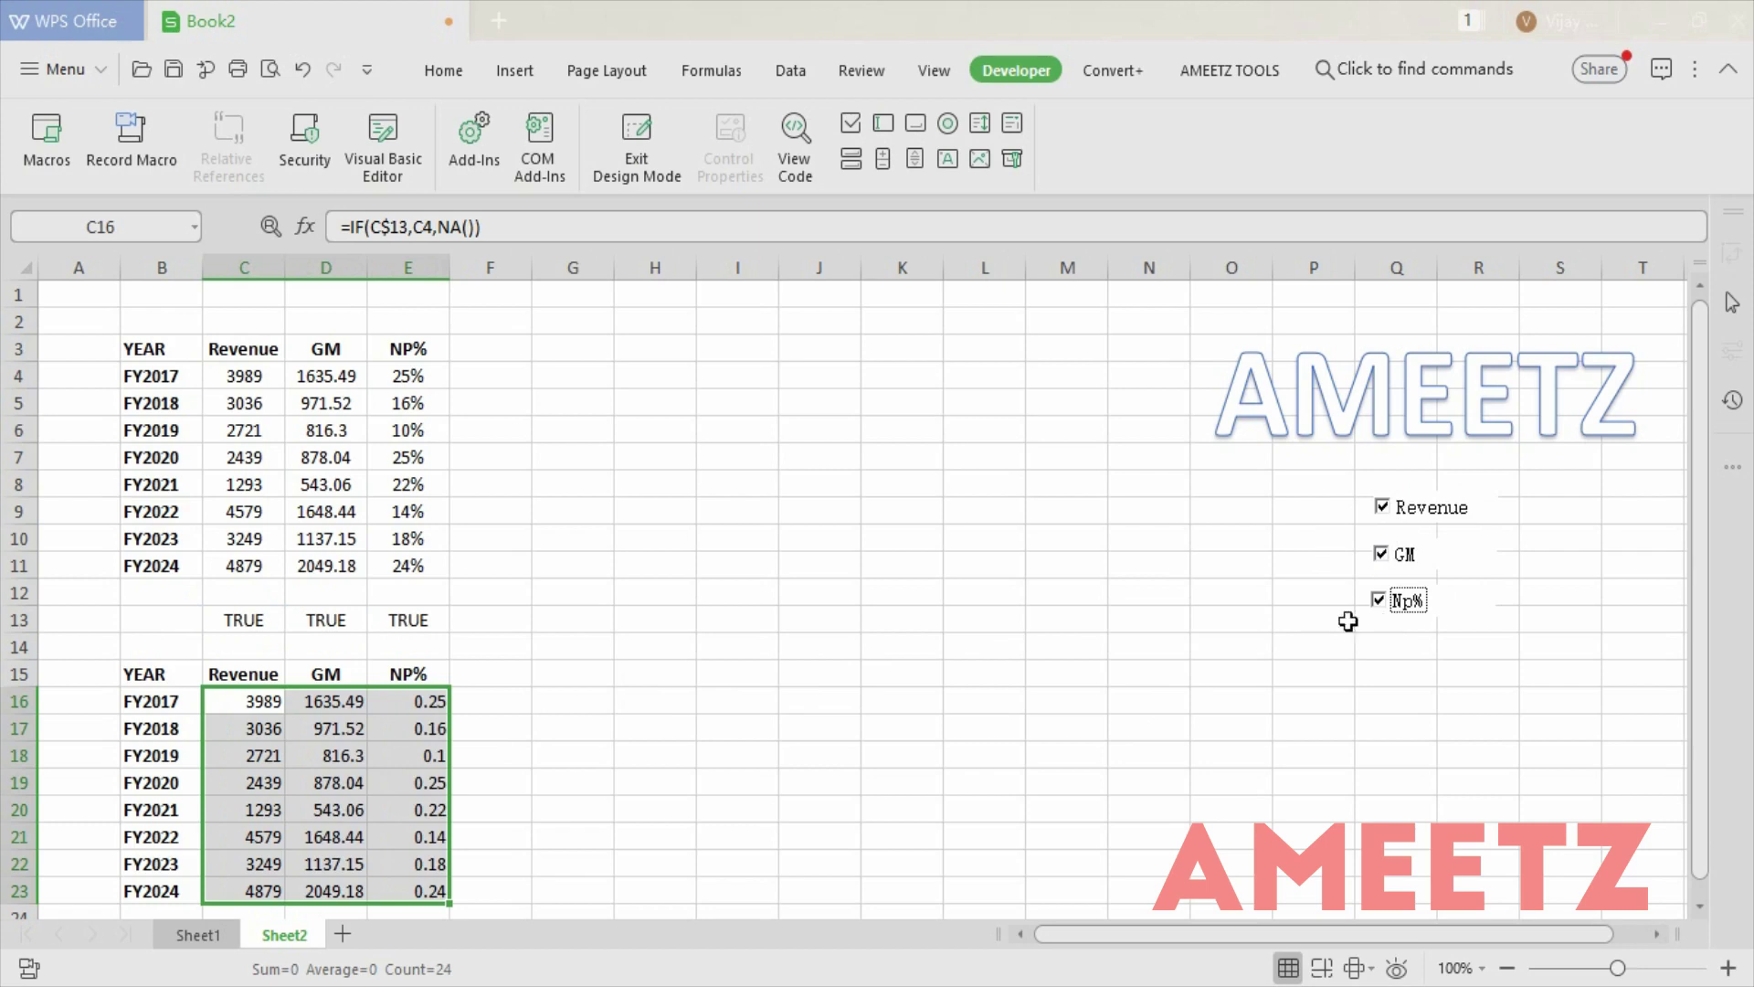
left_click_drag(250, 388, 398, 561)
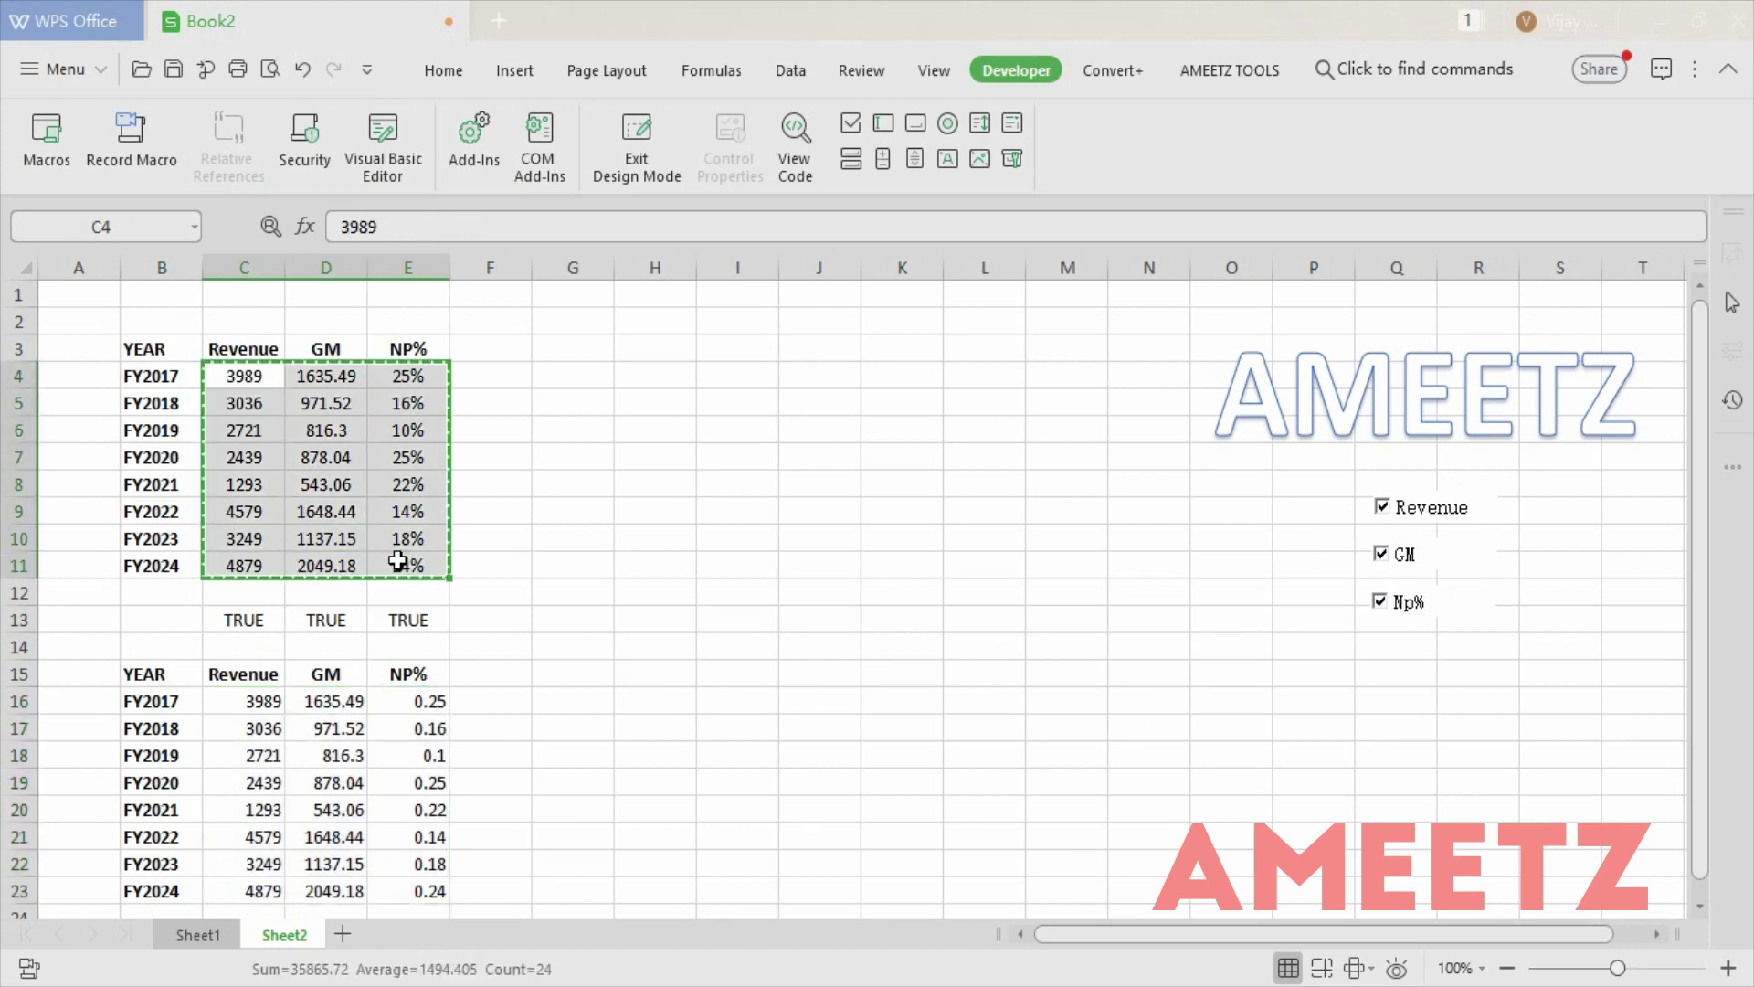
Paste only the formats of C4:E11 onto the helper table starting at C16.
left_click(269, 700)
key("alt")
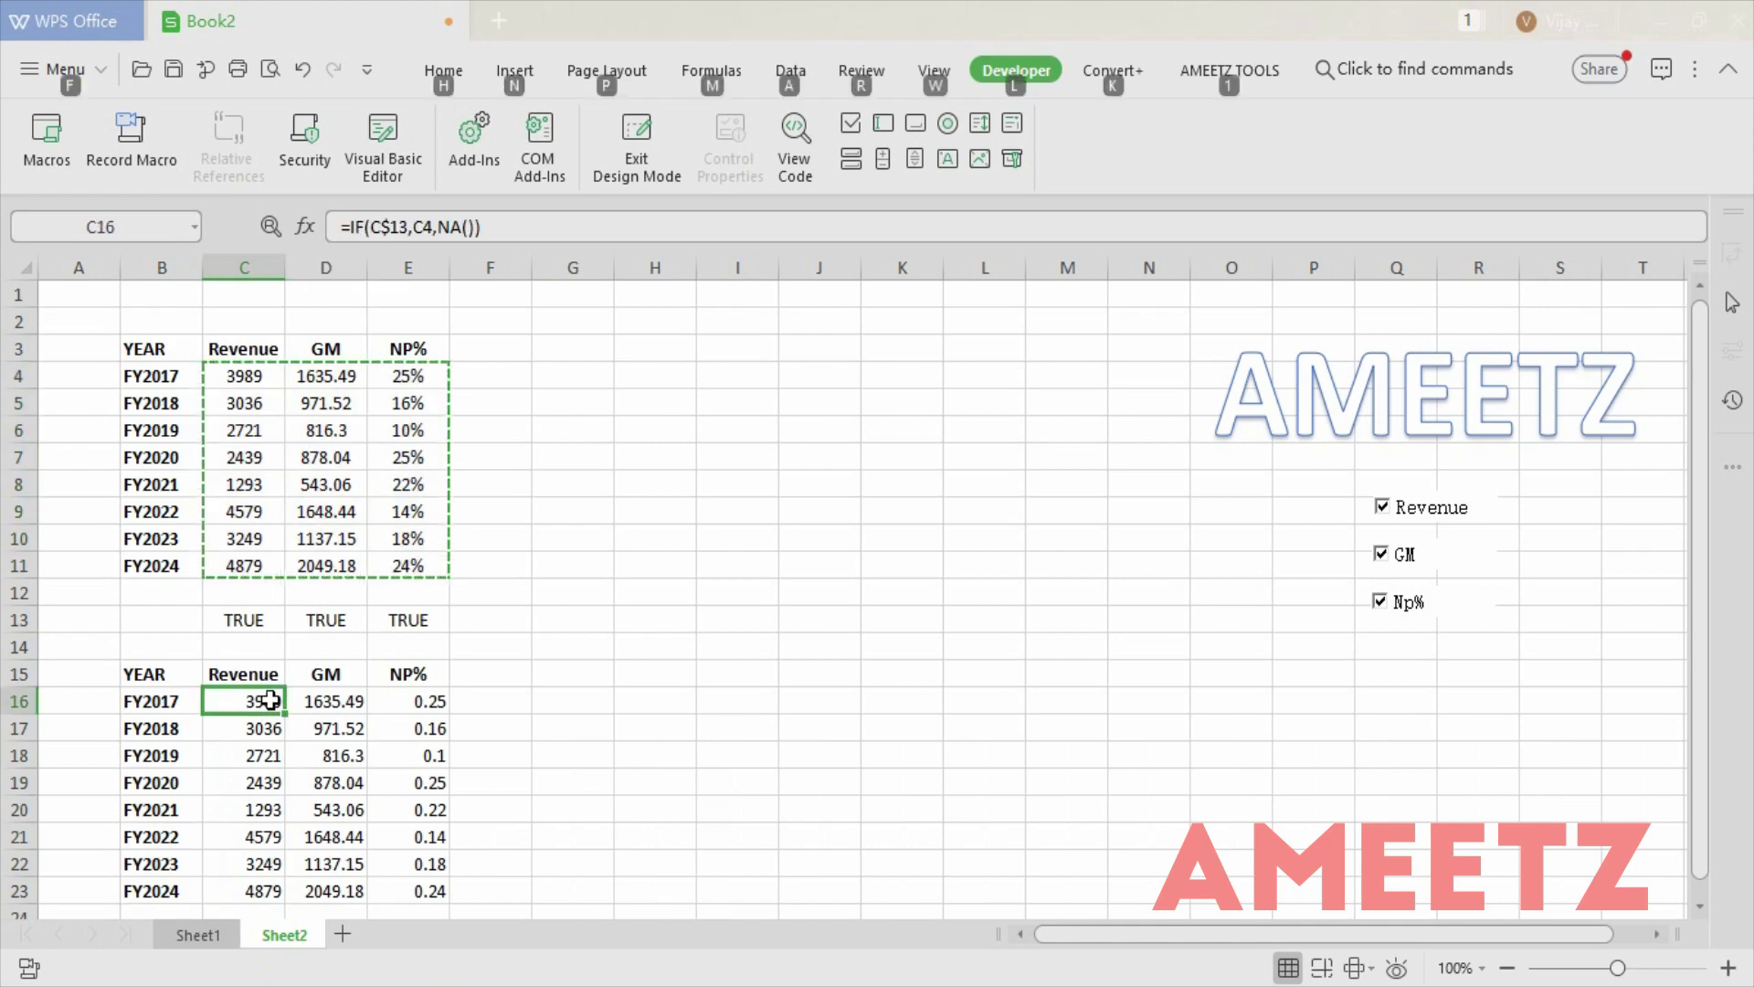
key("ctrl+alt+v")
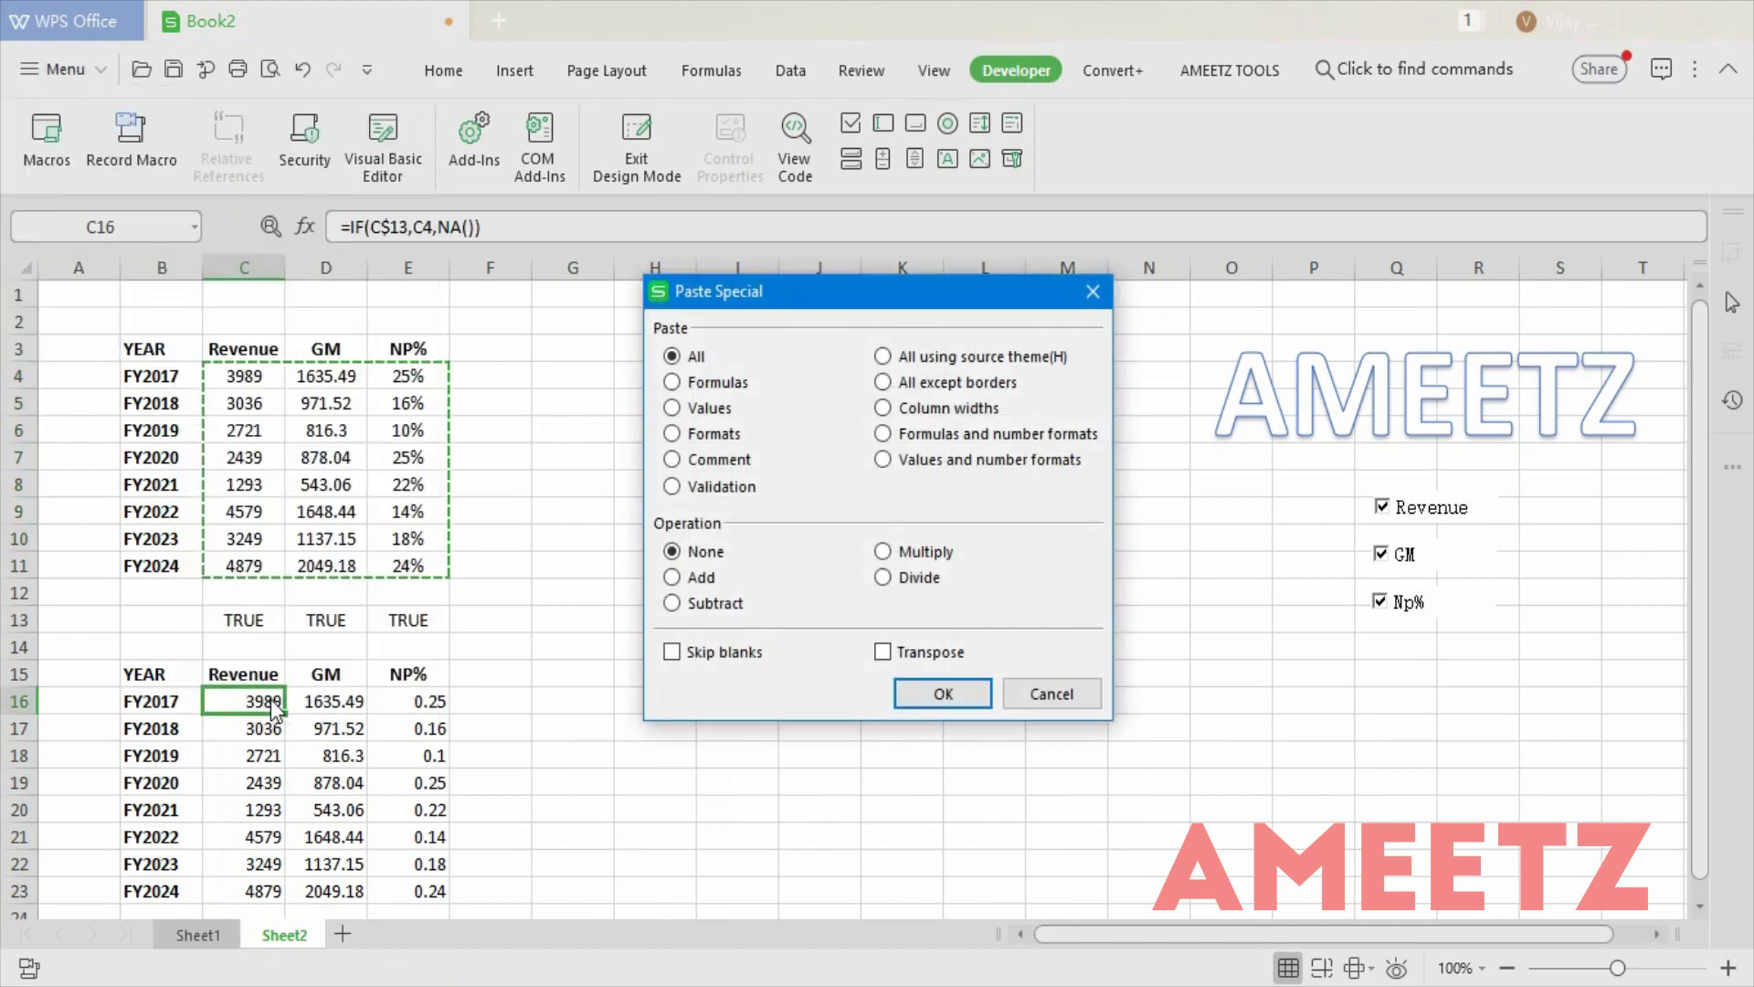
key("t")
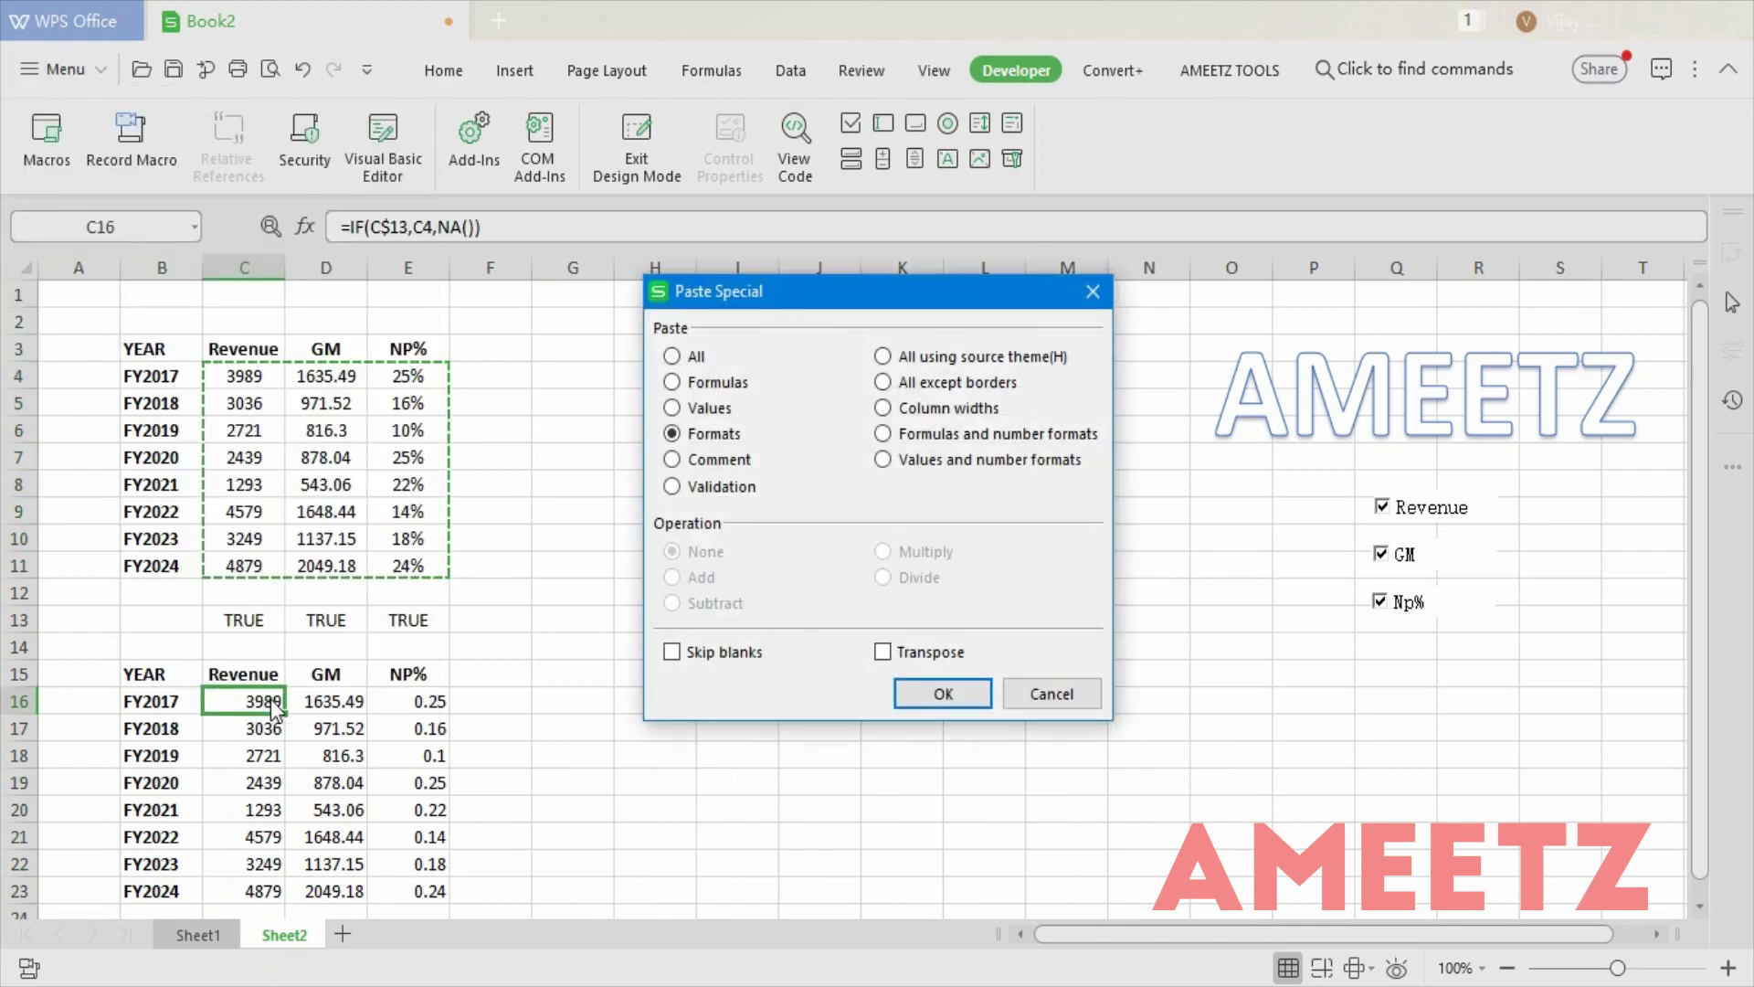
left_click(942, 693)
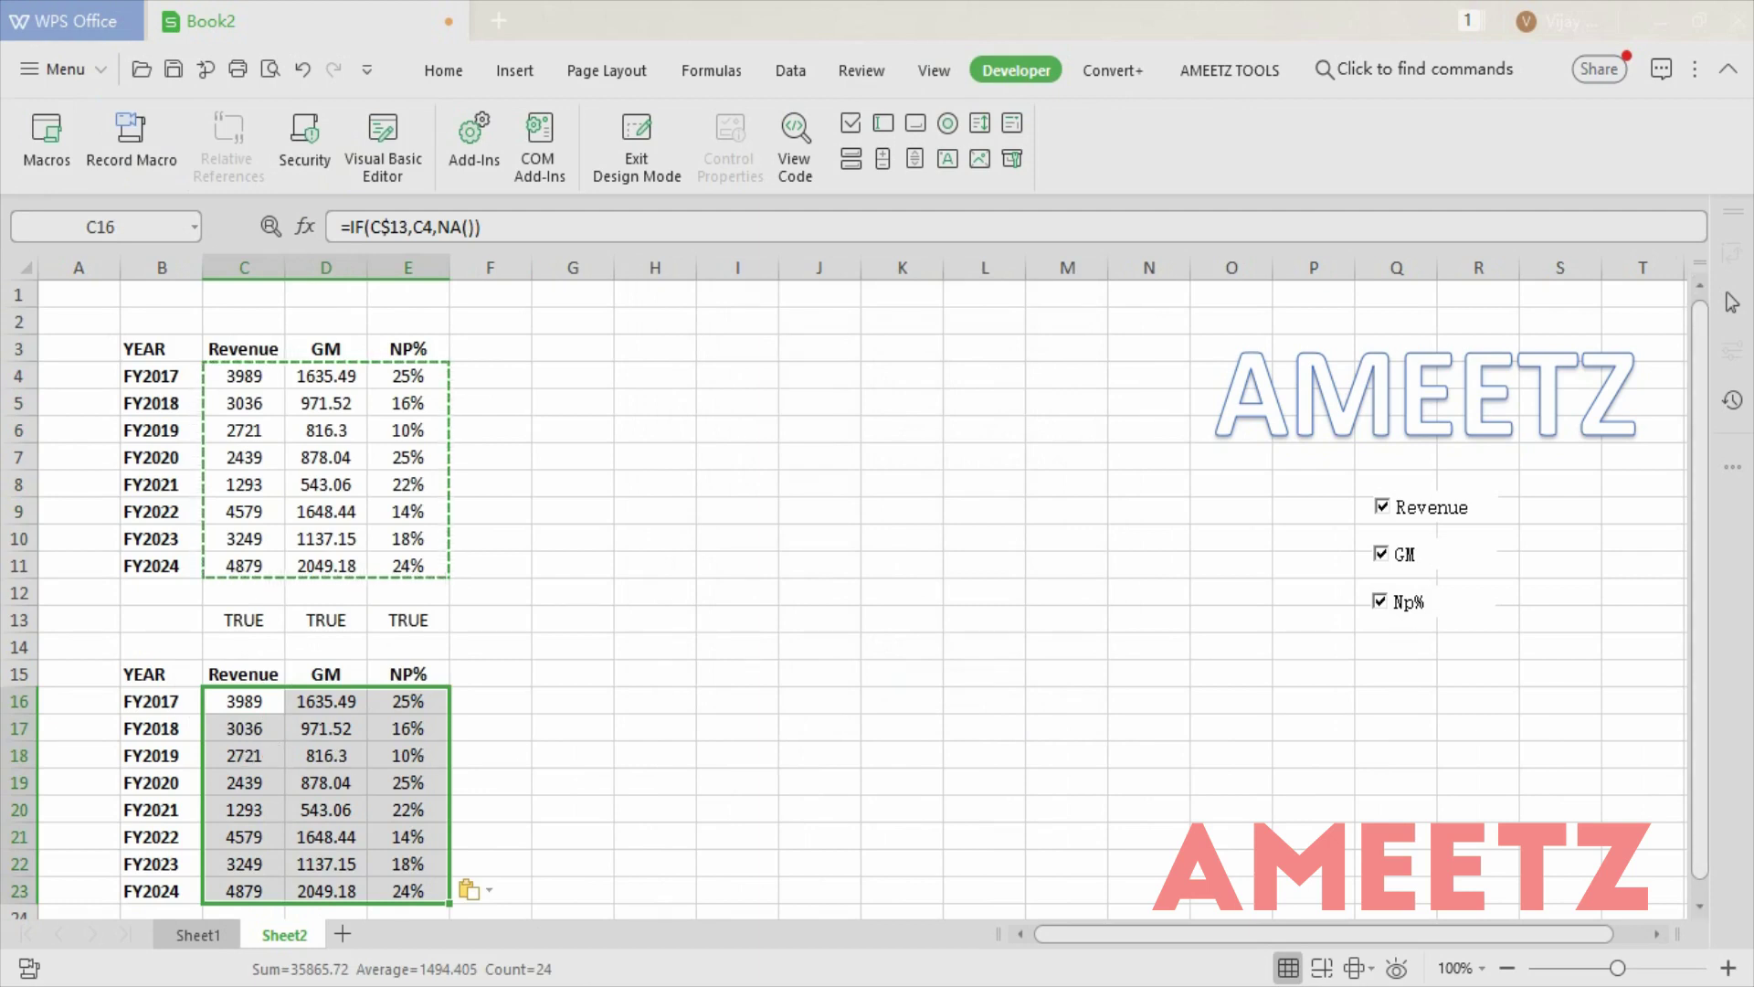
left_click(1430, 508)
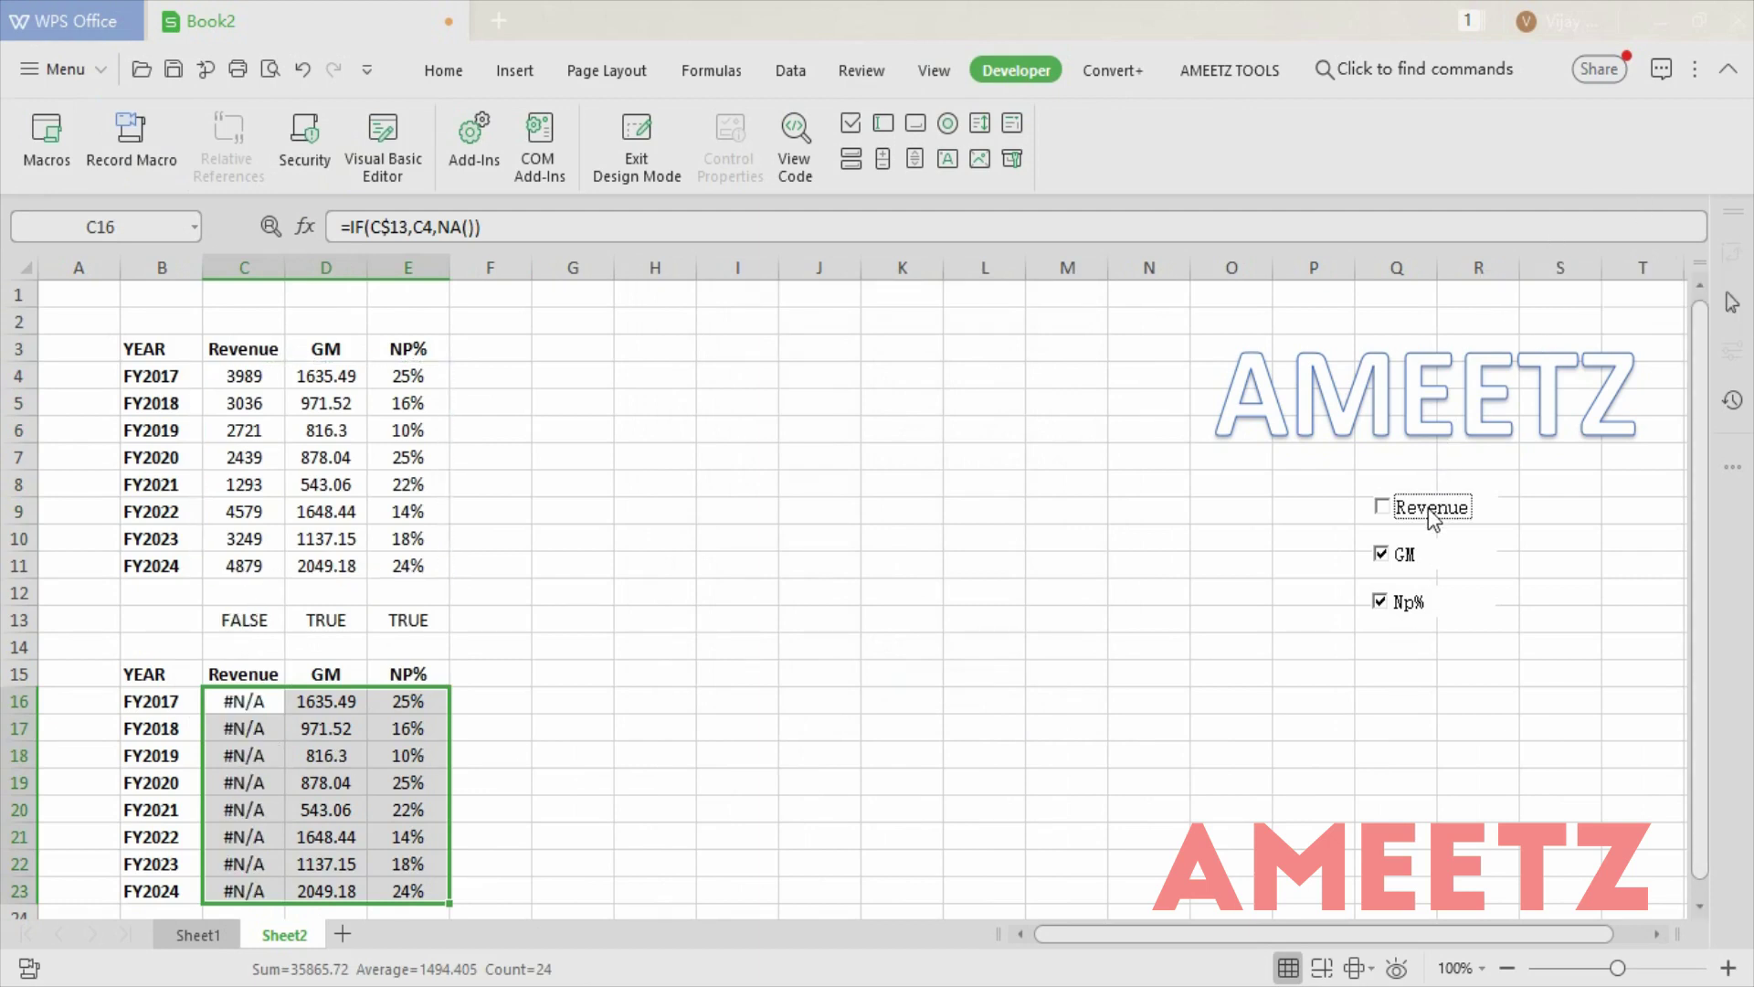
left_click(1408, 552)
left_click(1409, 605)
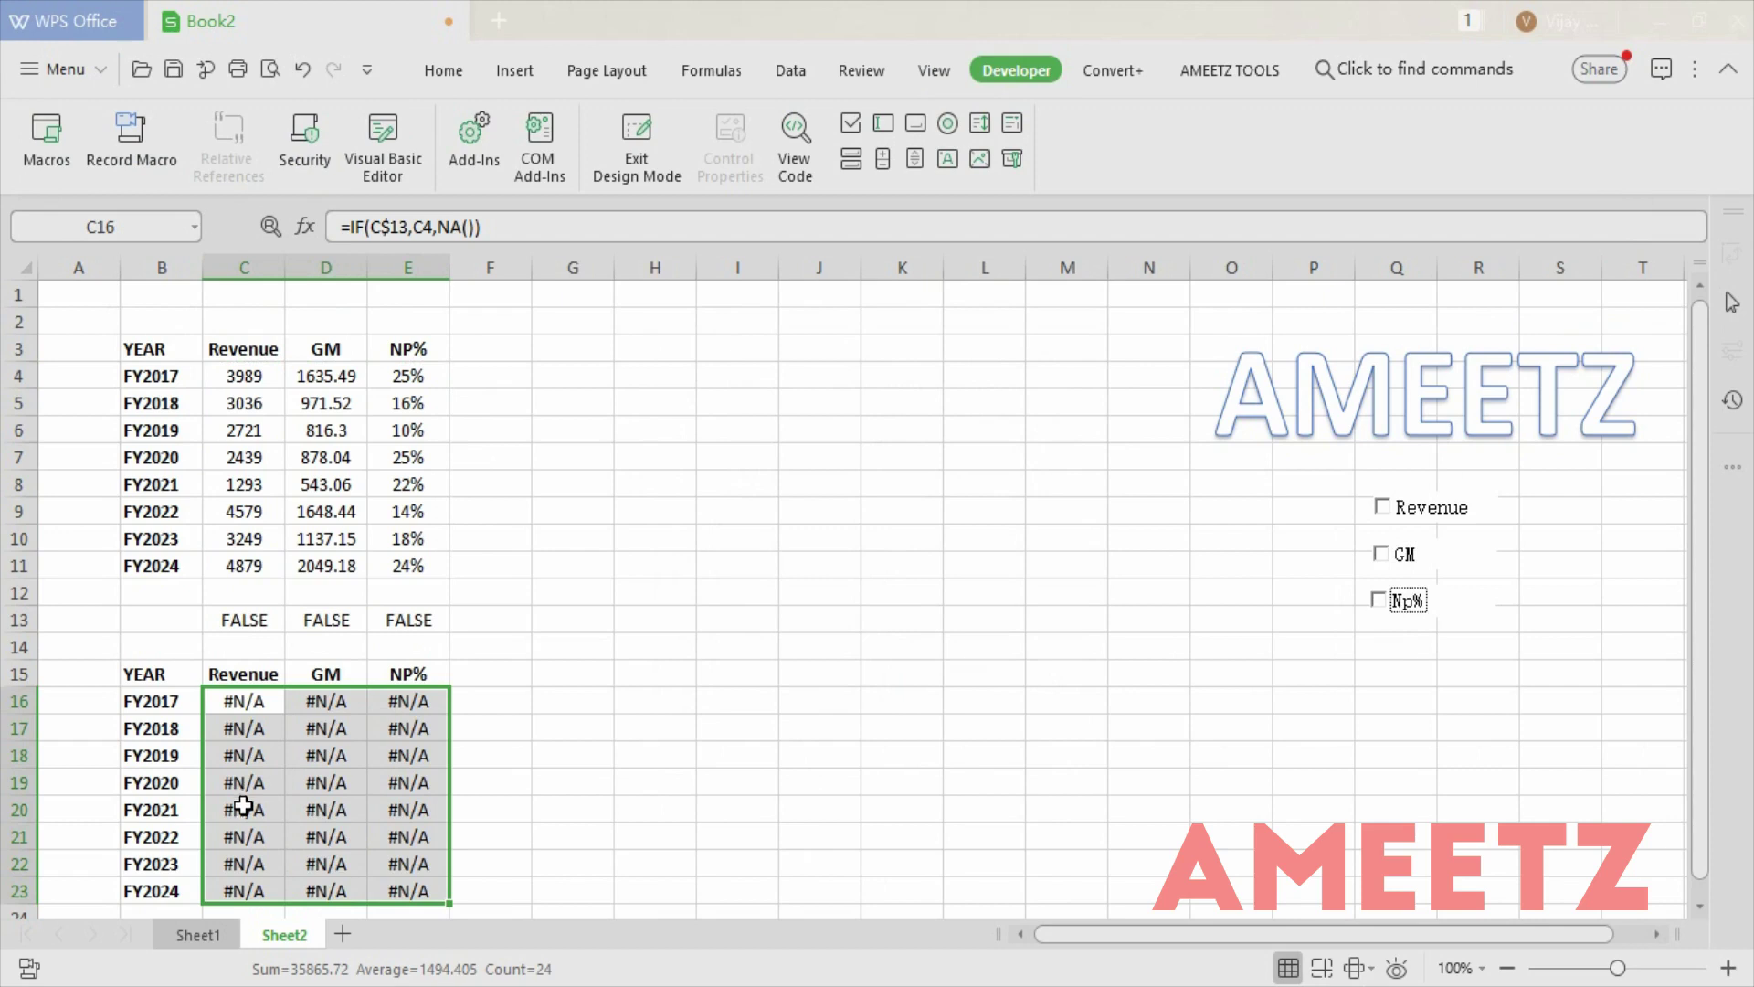
left_click(1382, 509)
left_click(1384, 562)
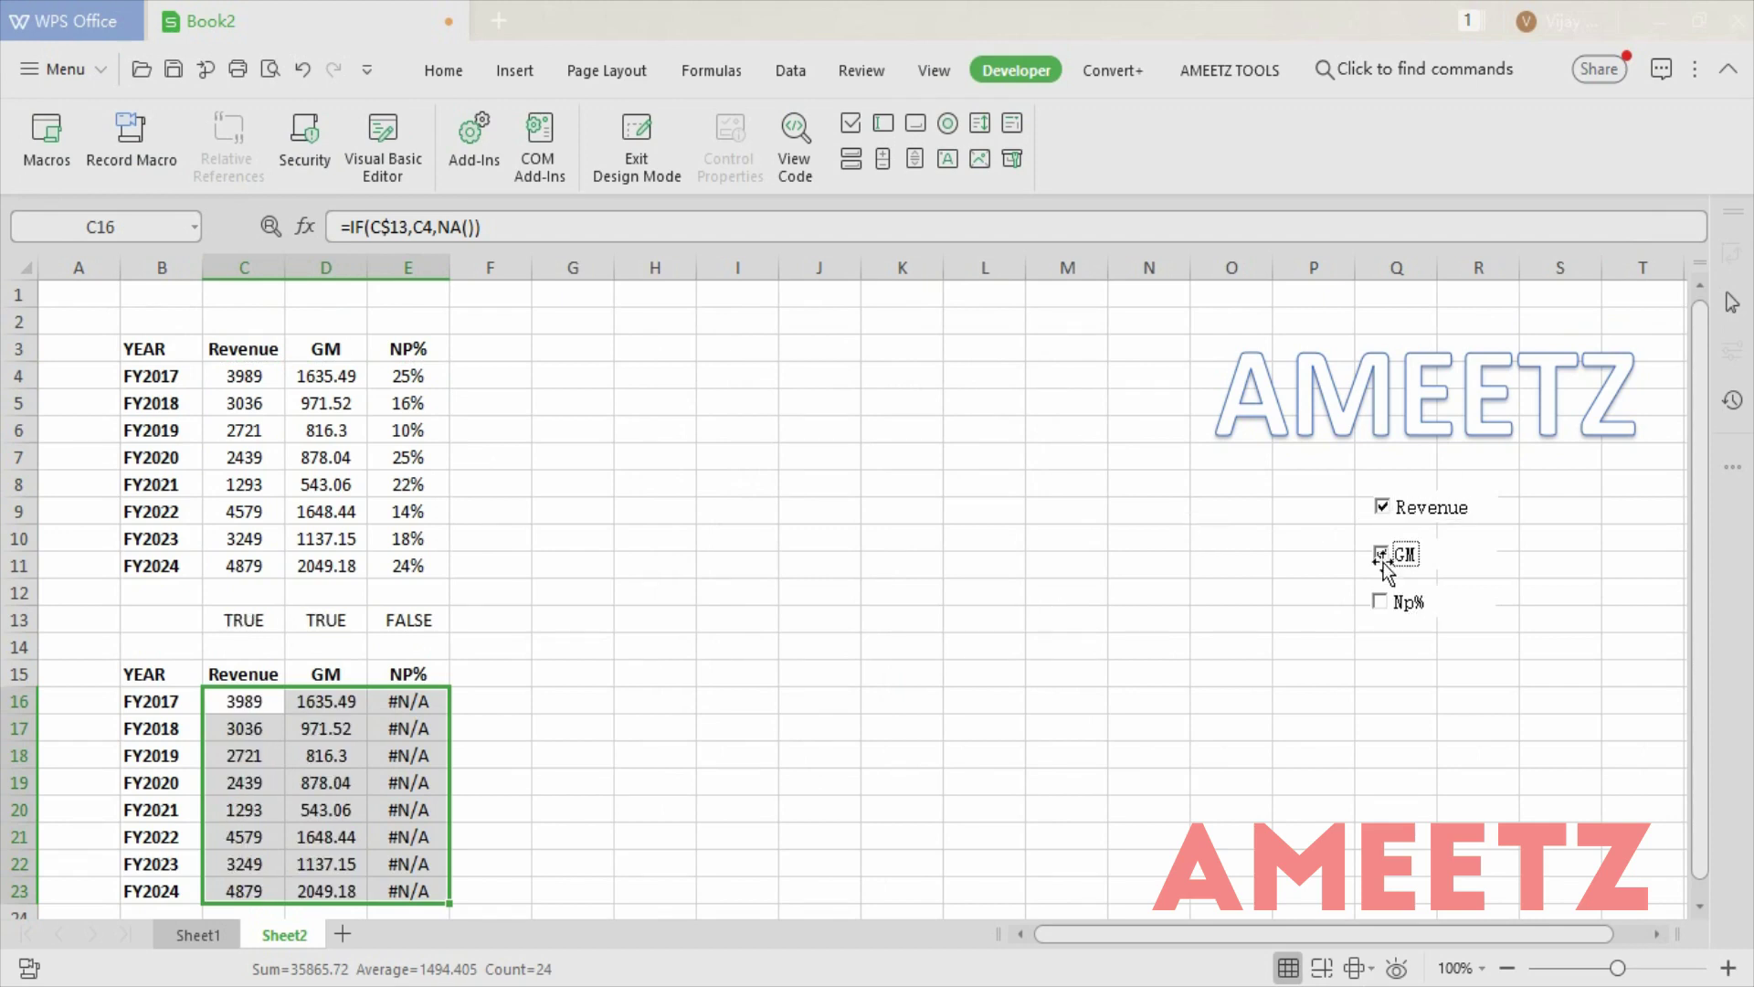
left_click(1379, 606)
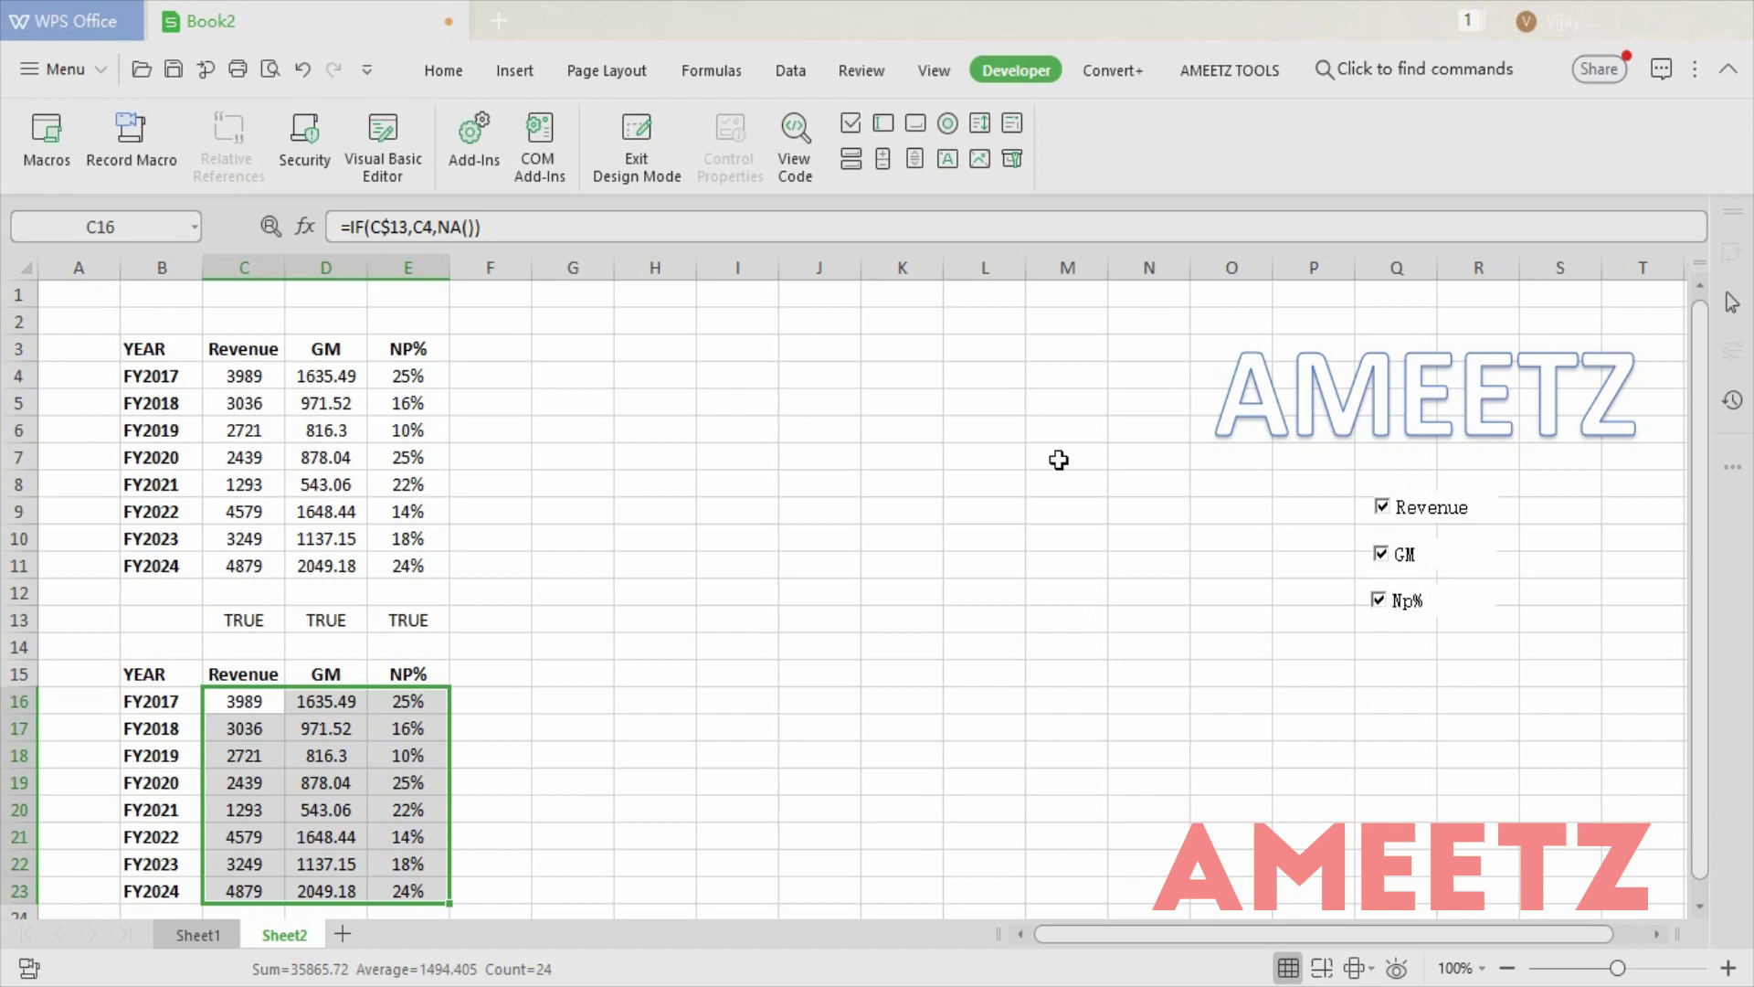
Insert a Clustered Column - Line on Secondary Axis combo chart from the helper table, NP% on the secondary axis.
left_click(154, 678)
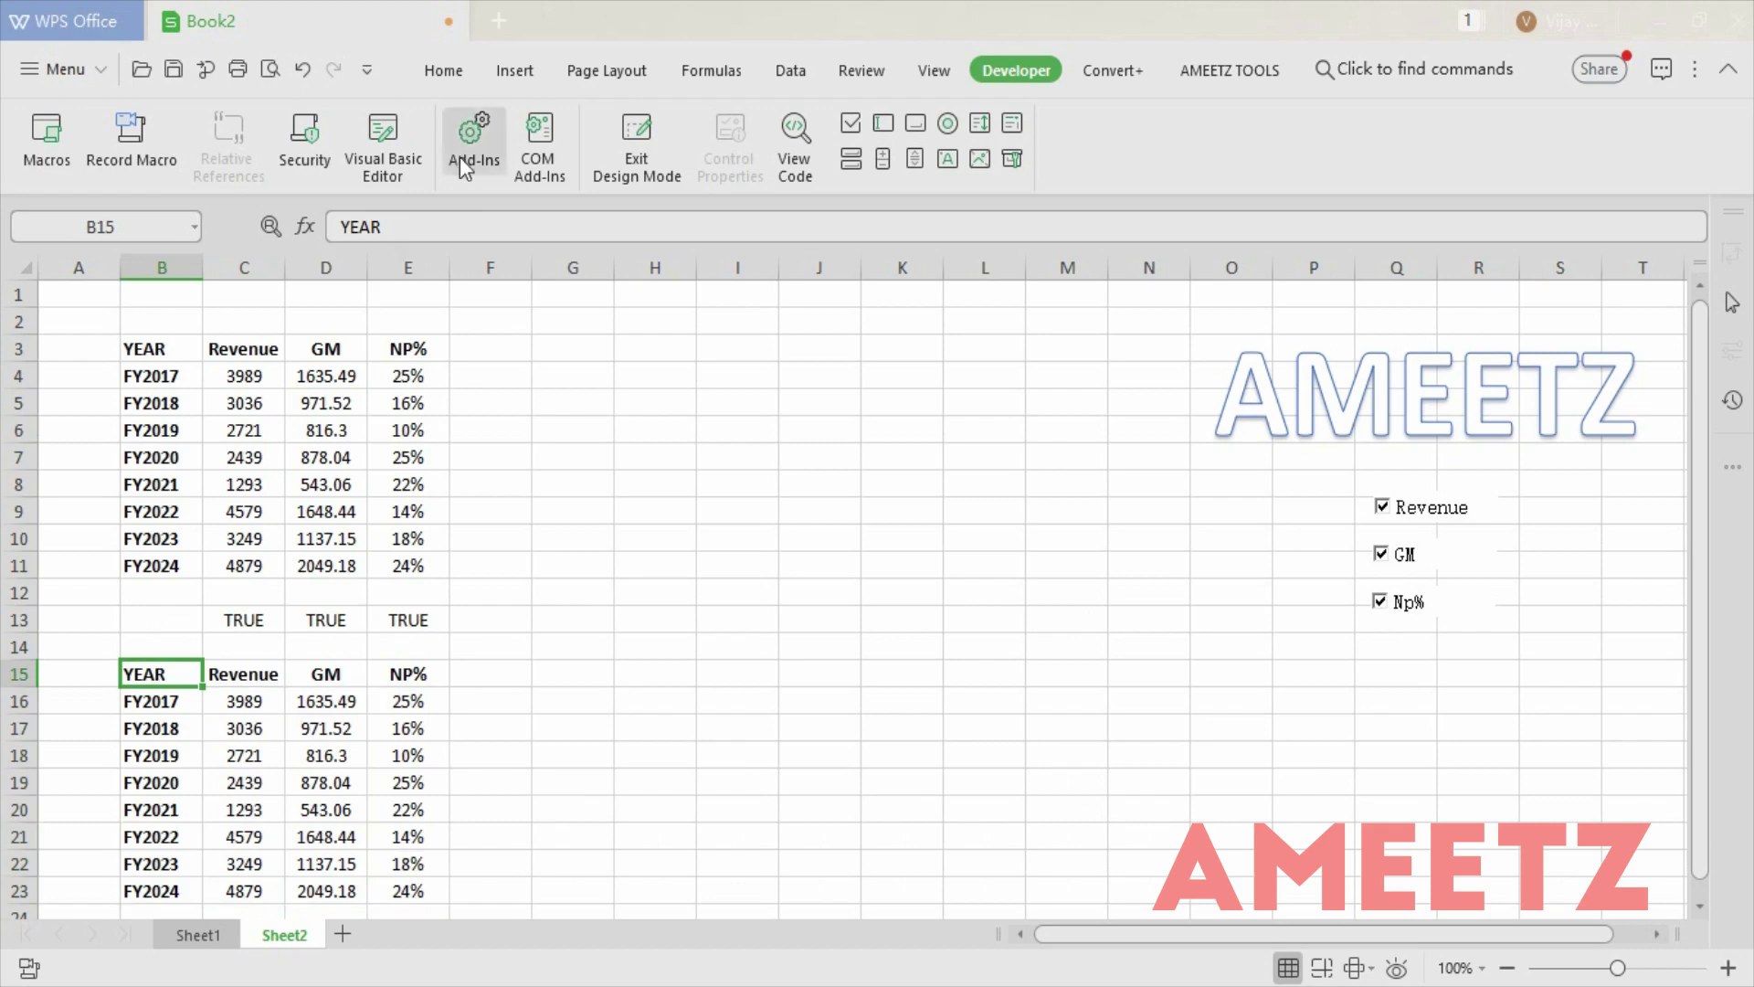
left_click(515, 70)
left_click(534, 142)
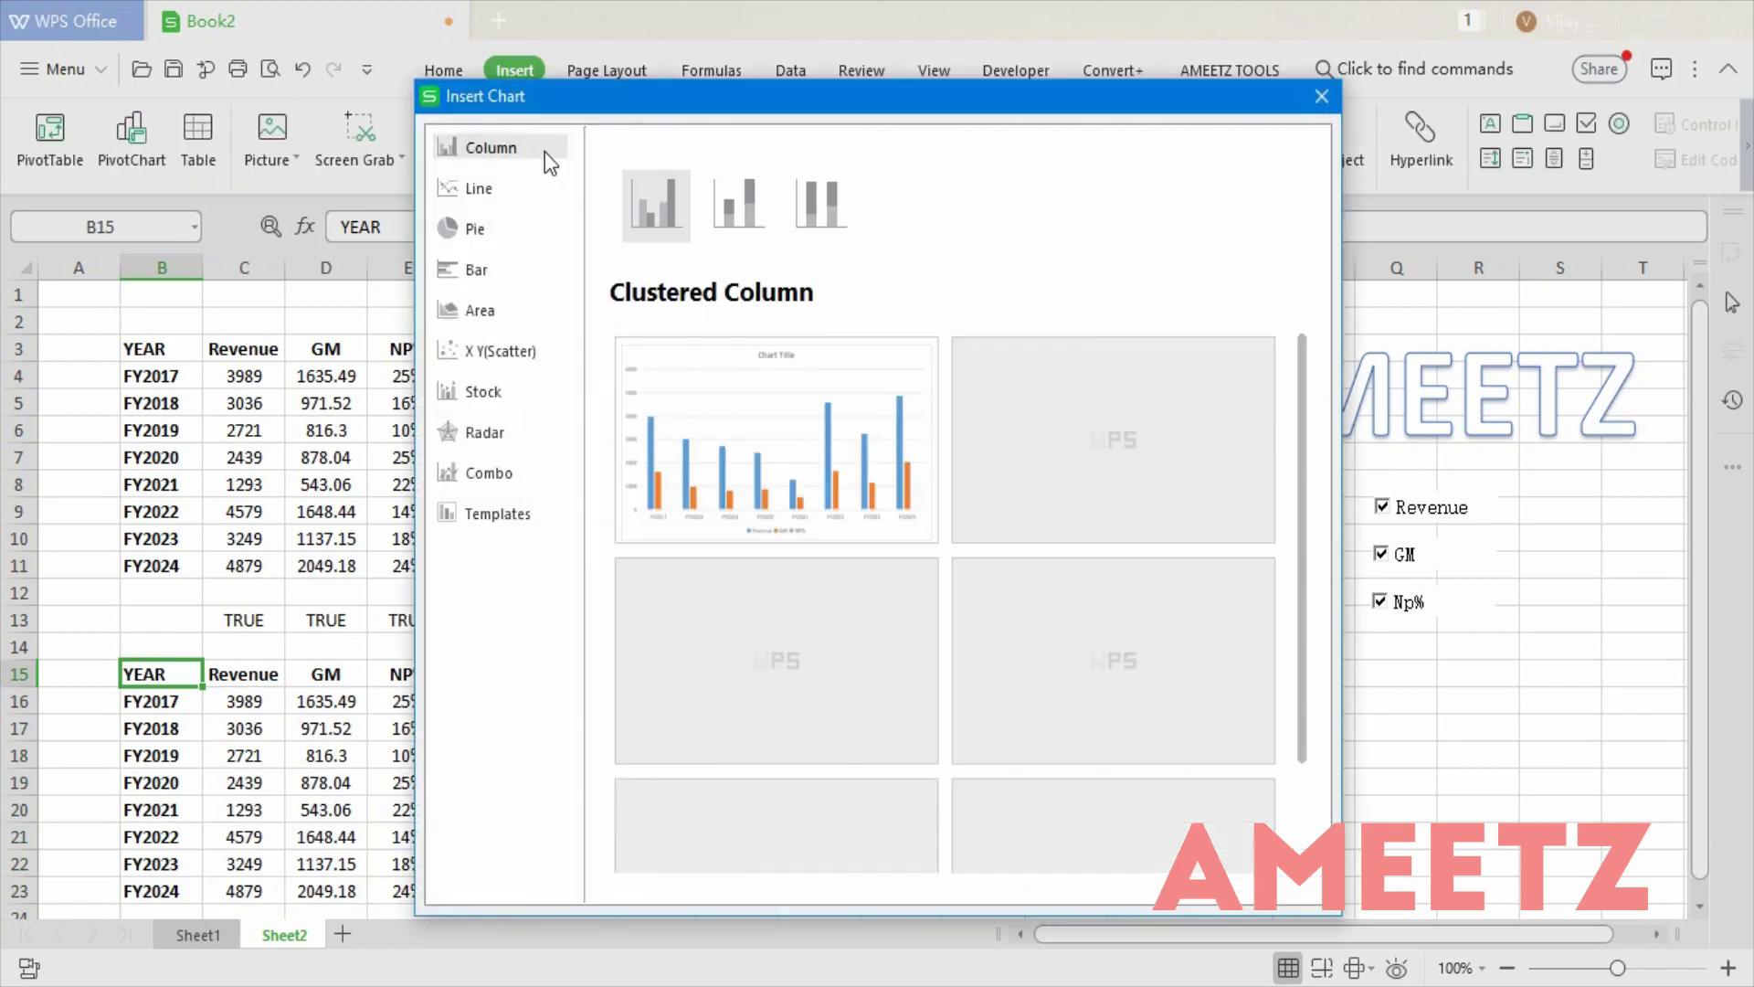
left_click(519, 474)
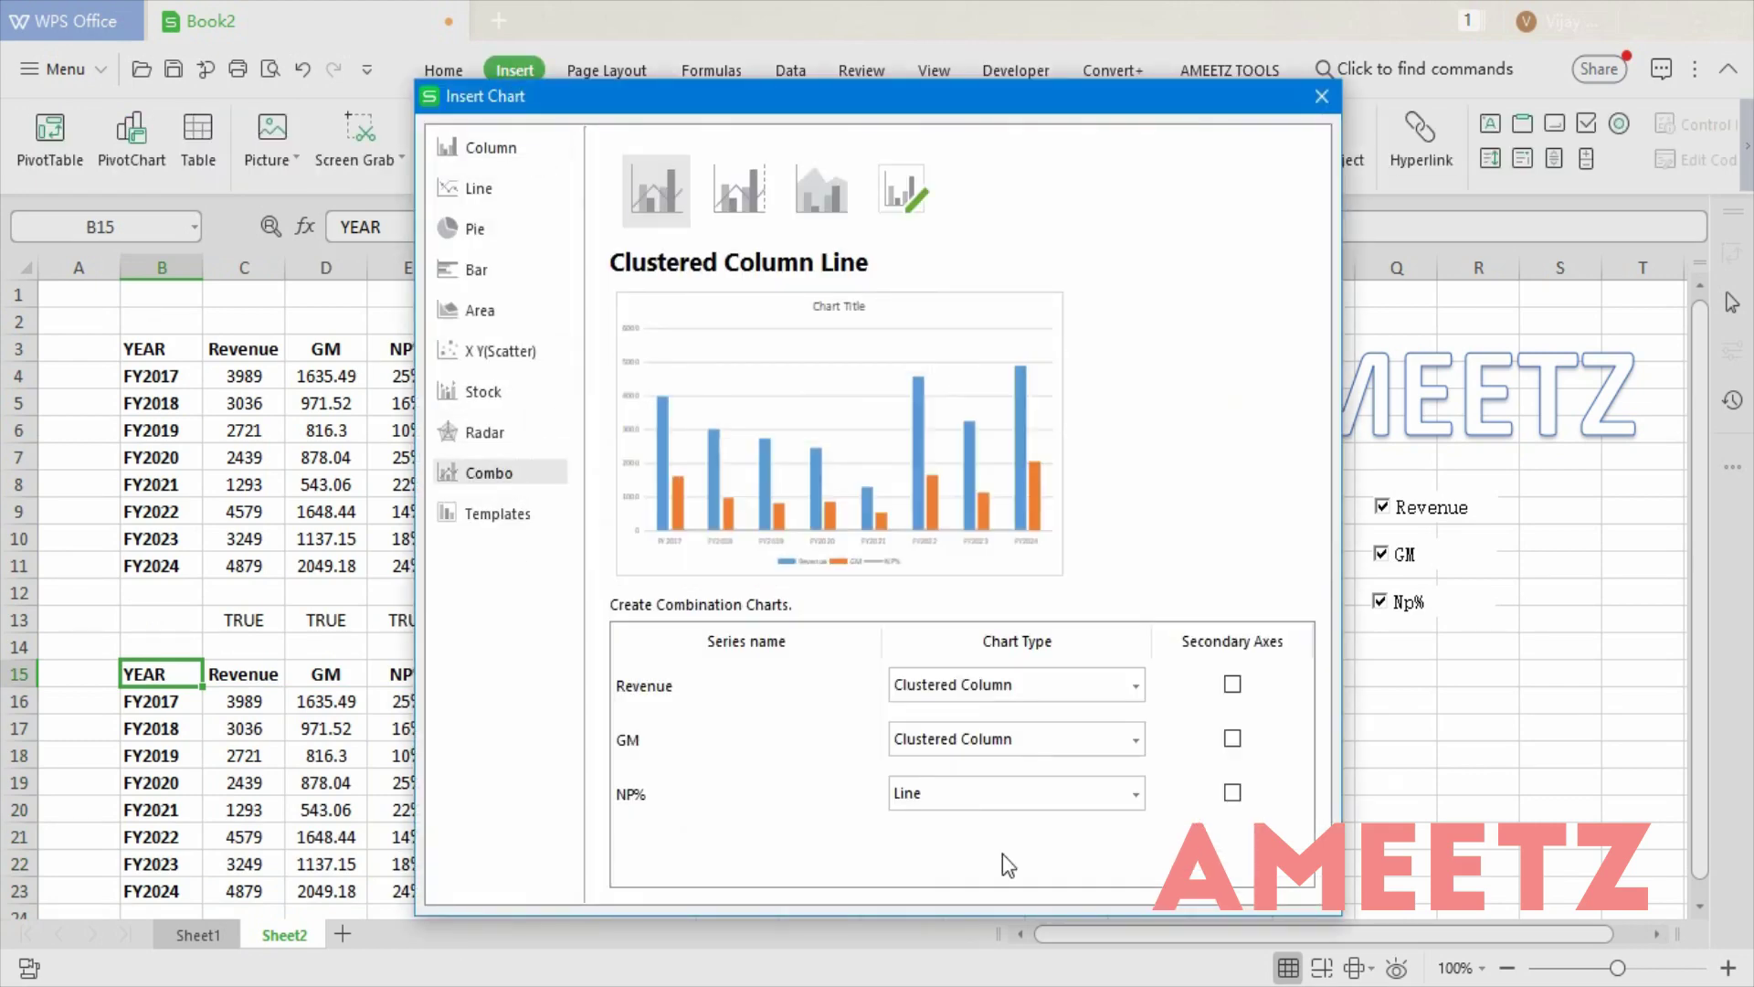
left_click(963, 812)
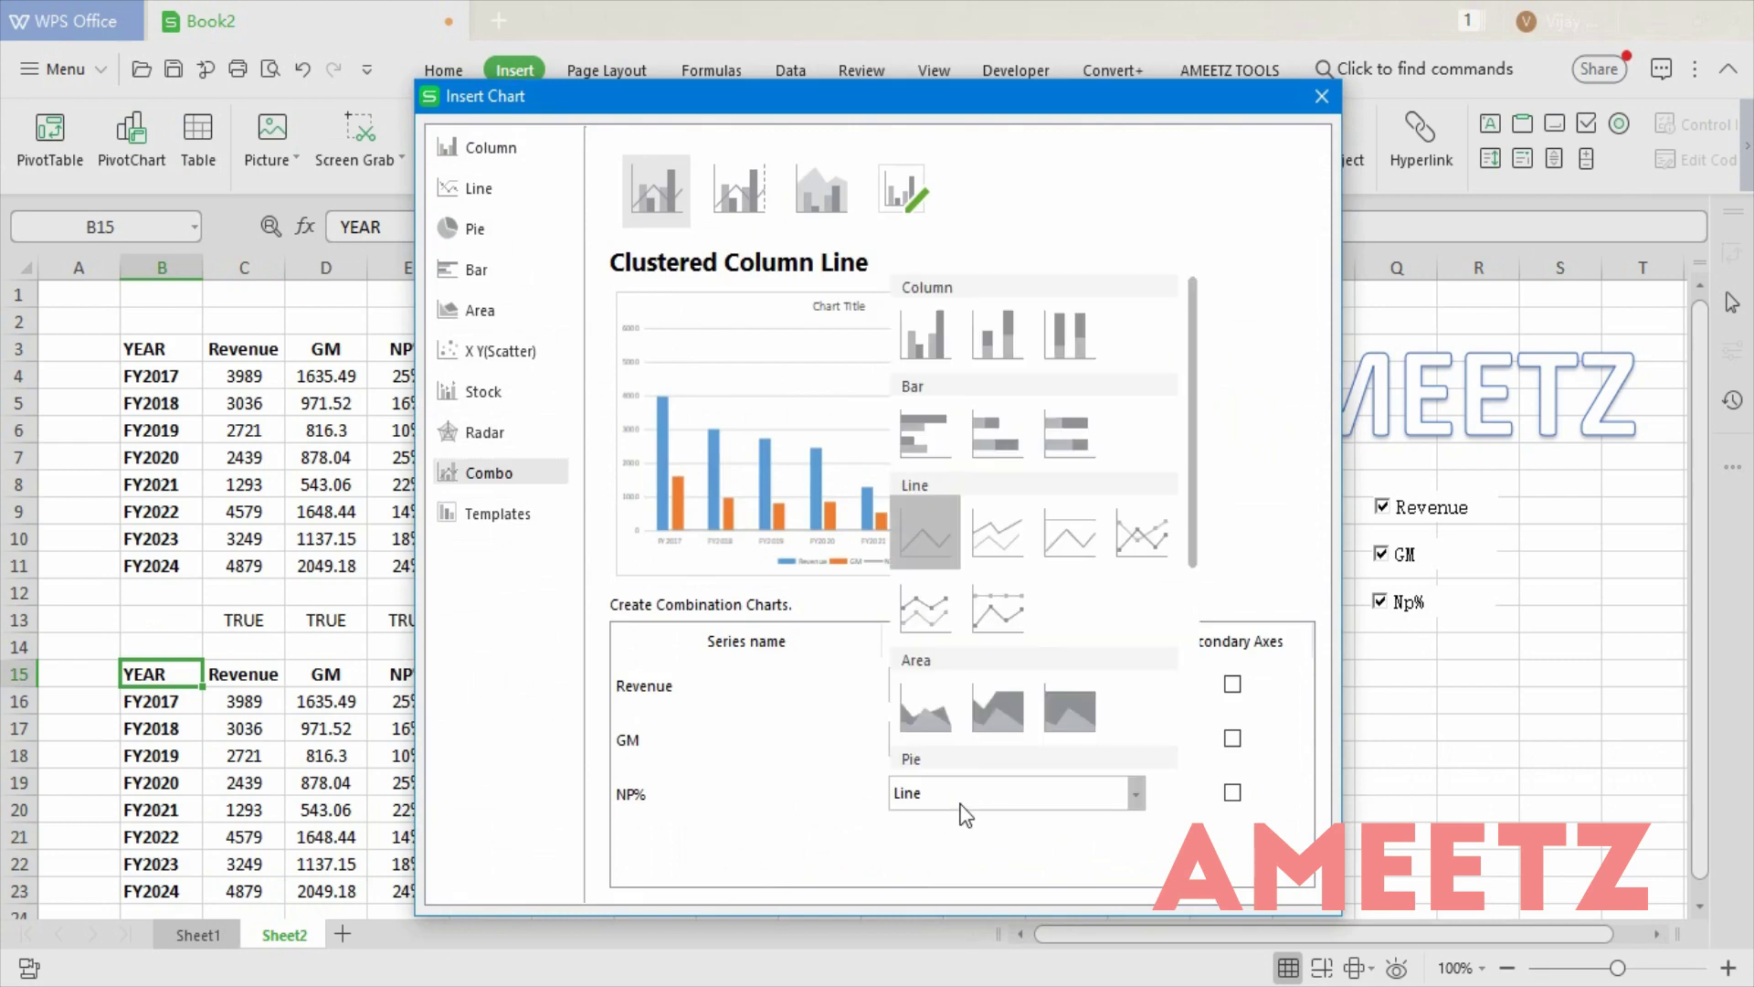
left_click(1226, 831)
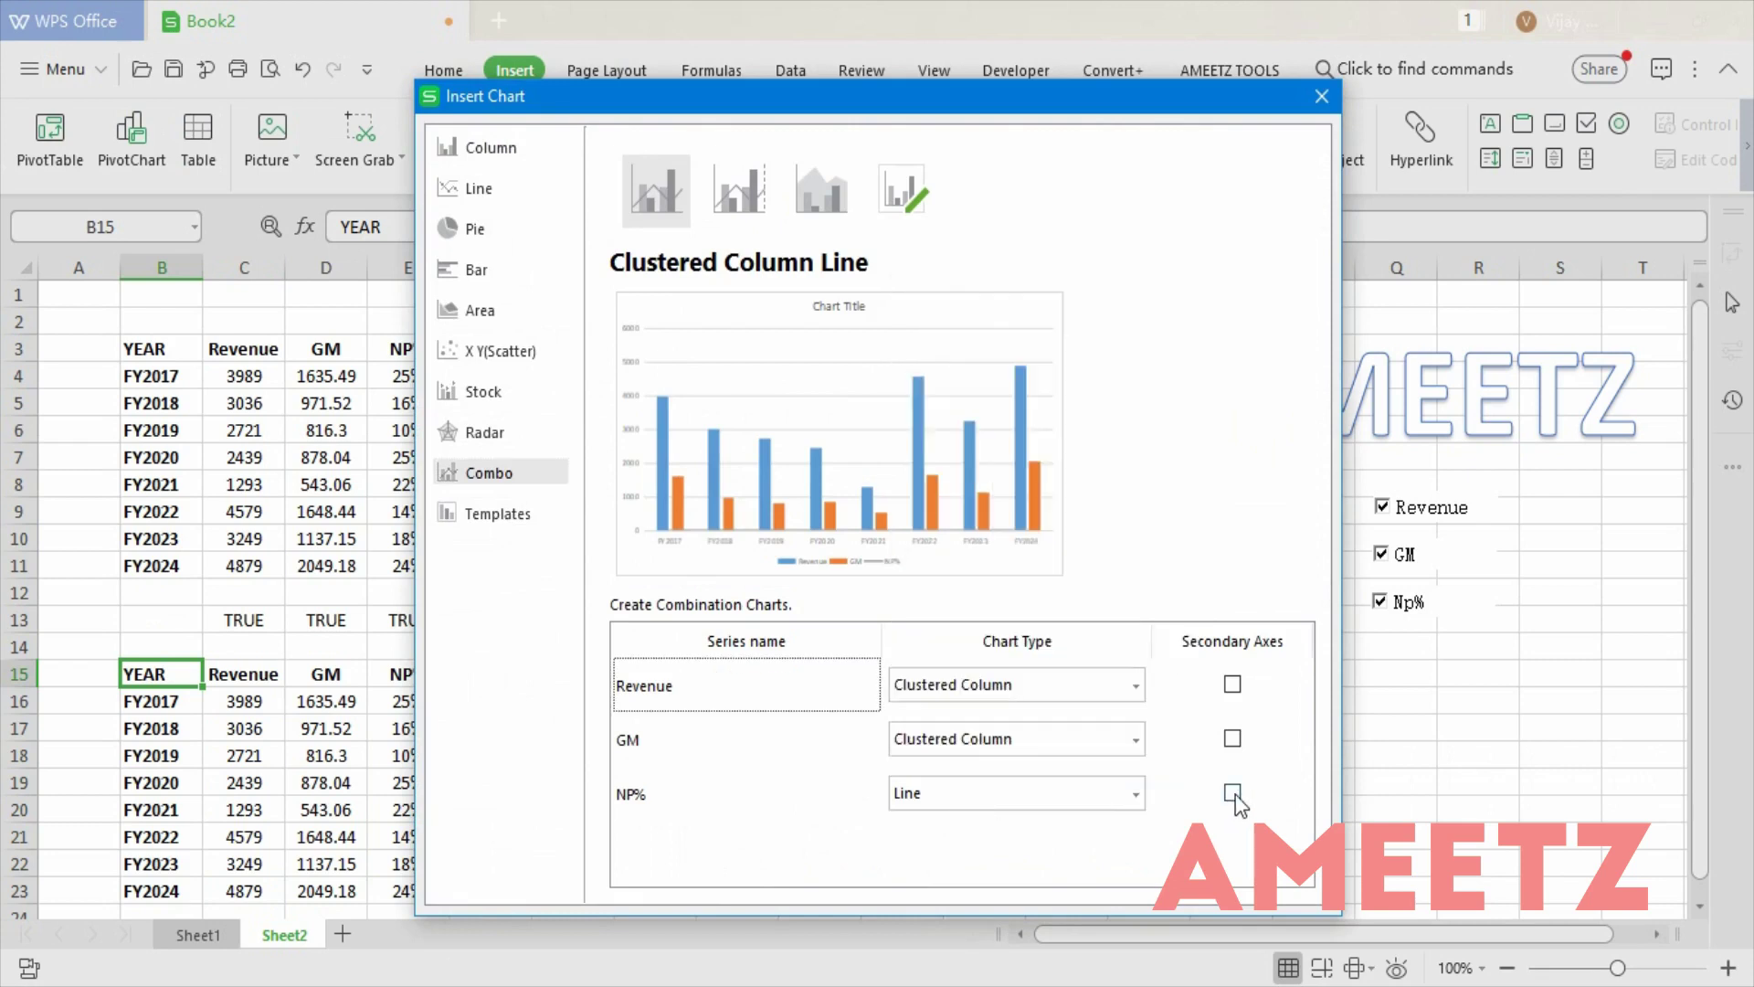
left_click(1232, 792)
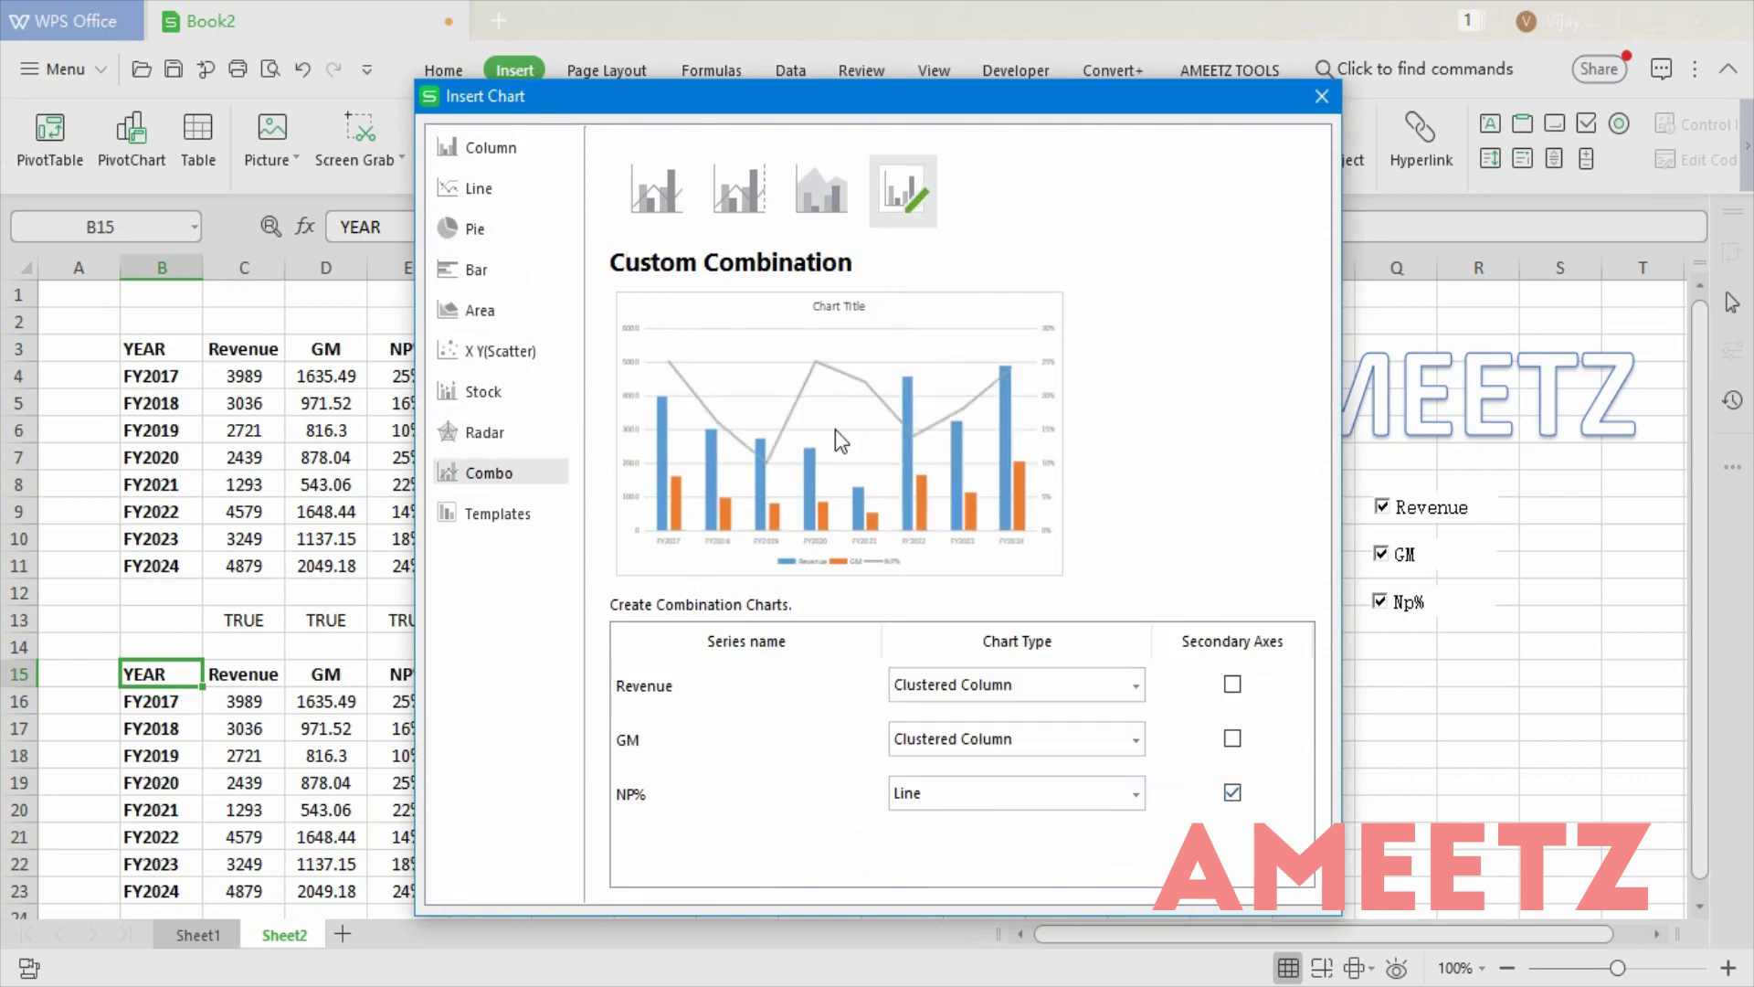
left_click(759, 181)
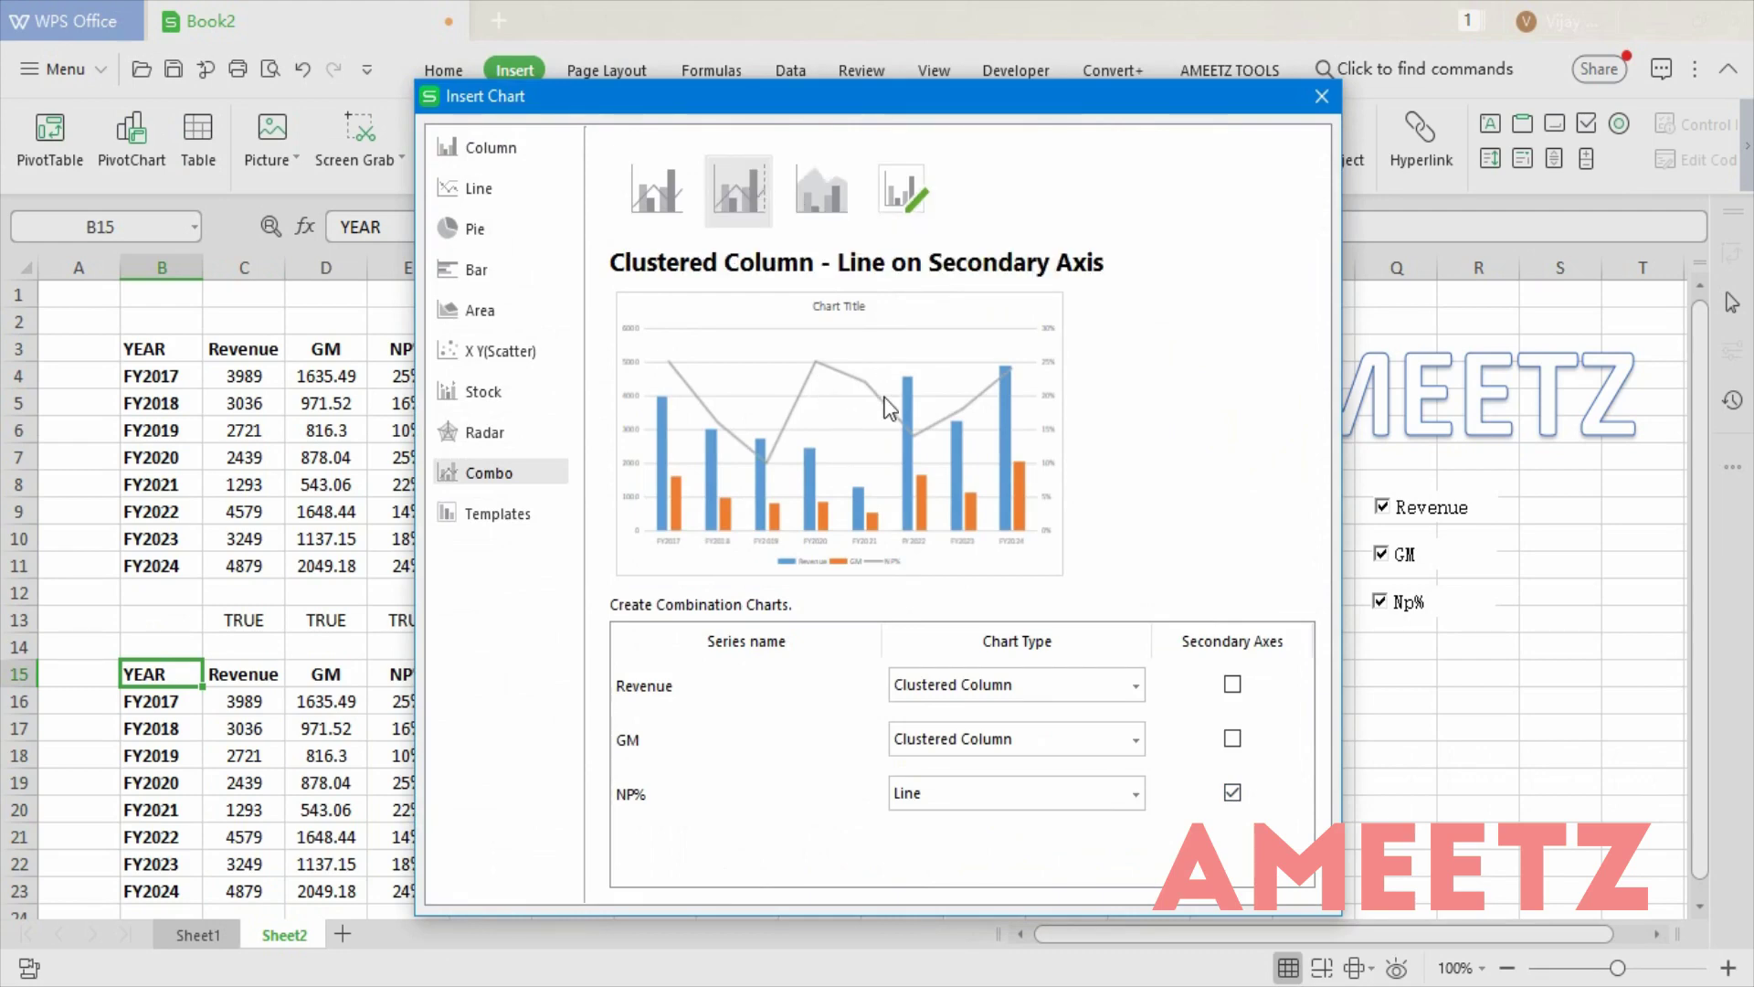
left_click(889, 422)
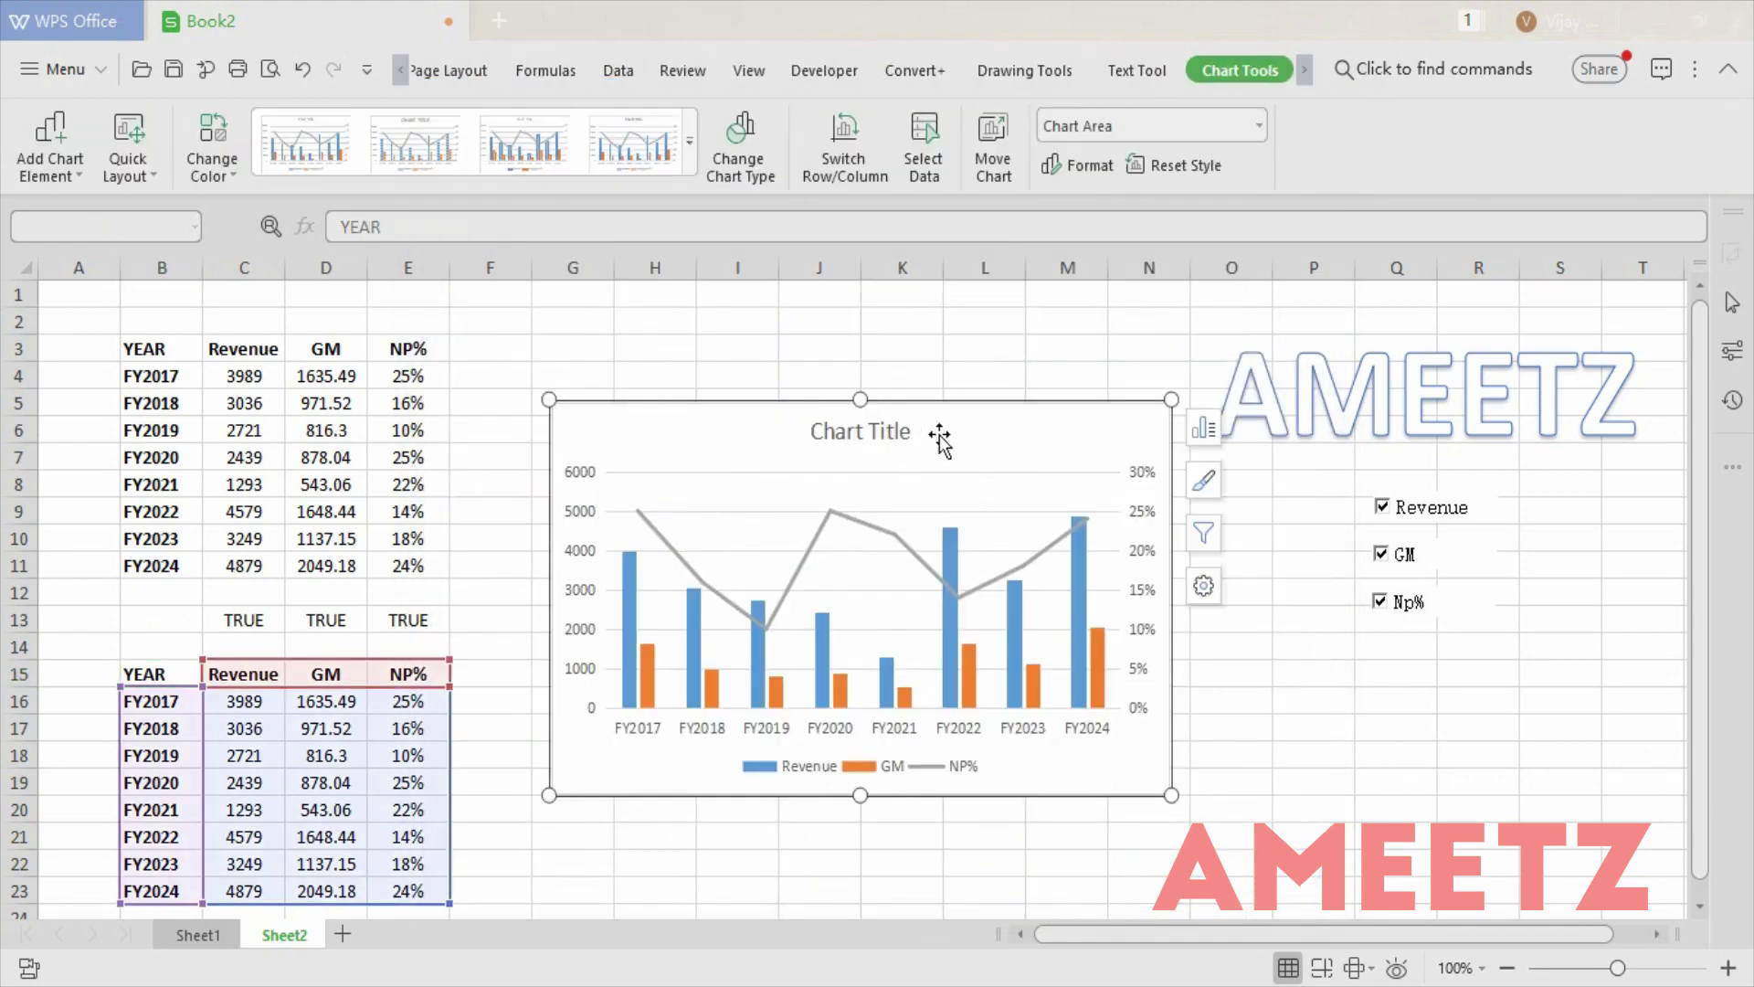
Move the chart to the top-left, enlarge it to about column K, row 24, and untick Revenue.
left_click_drag(994, 411, 498, 320)
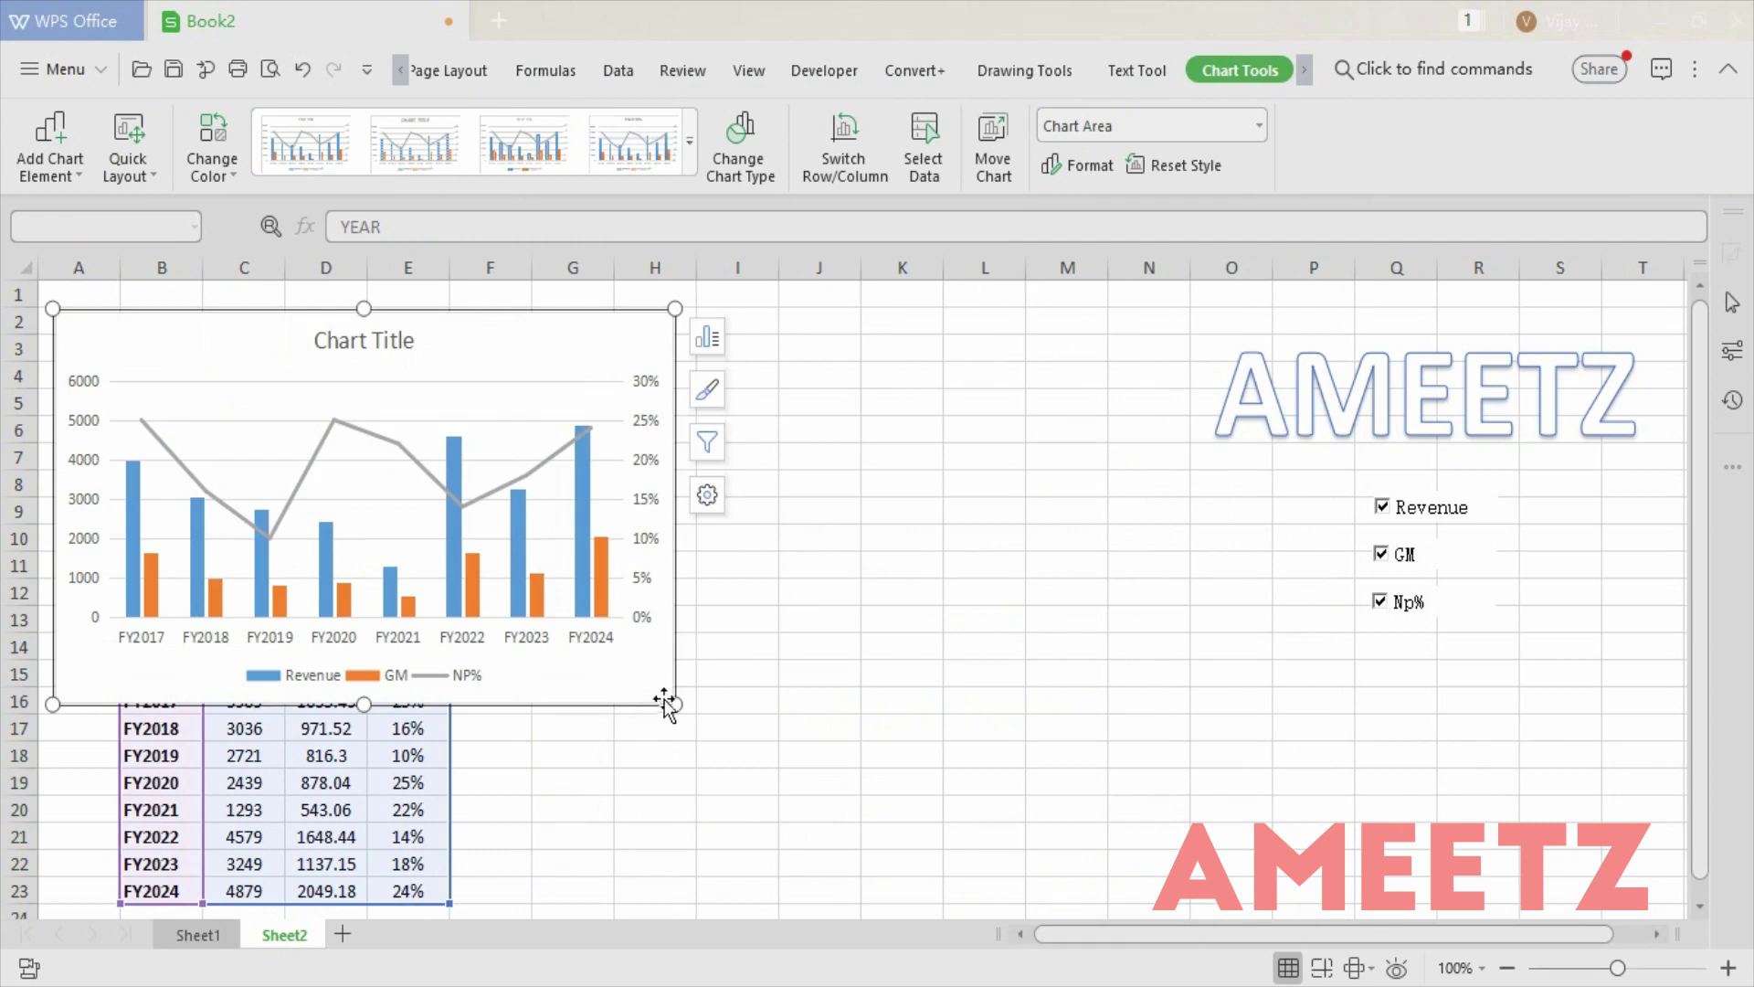
left_click_drag(677, 704, 958, 903)
left_click(1380, 519)
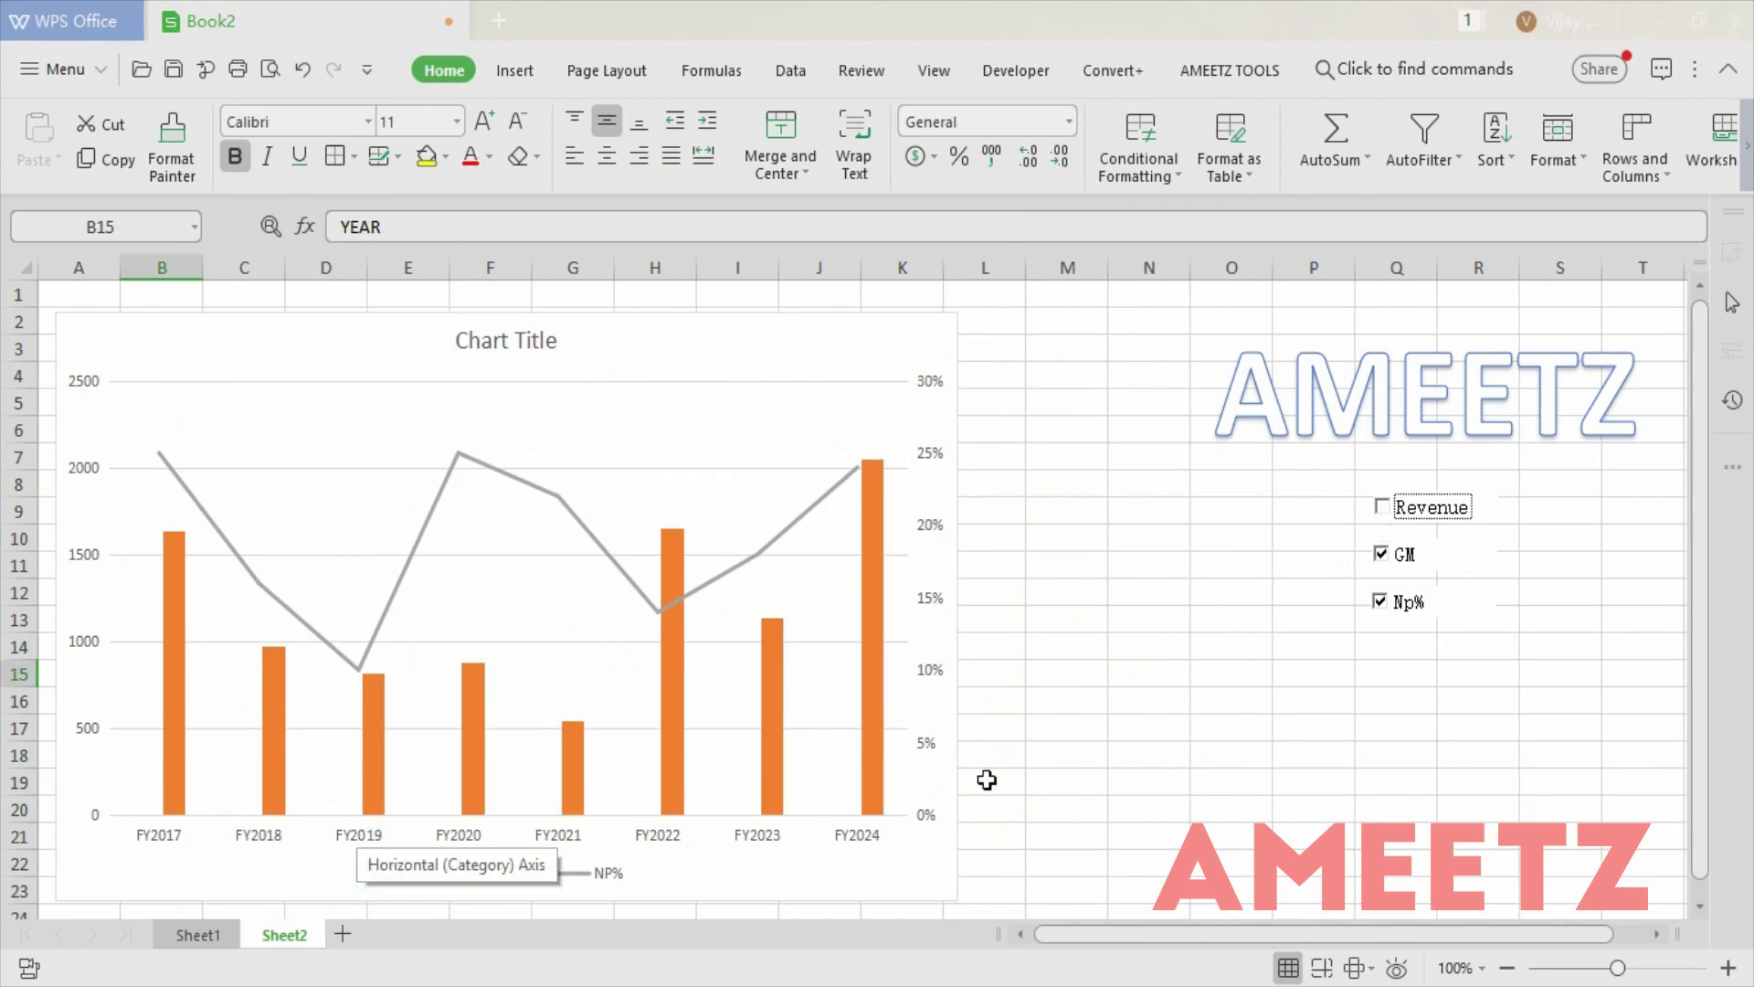
left_click(1380, 556)
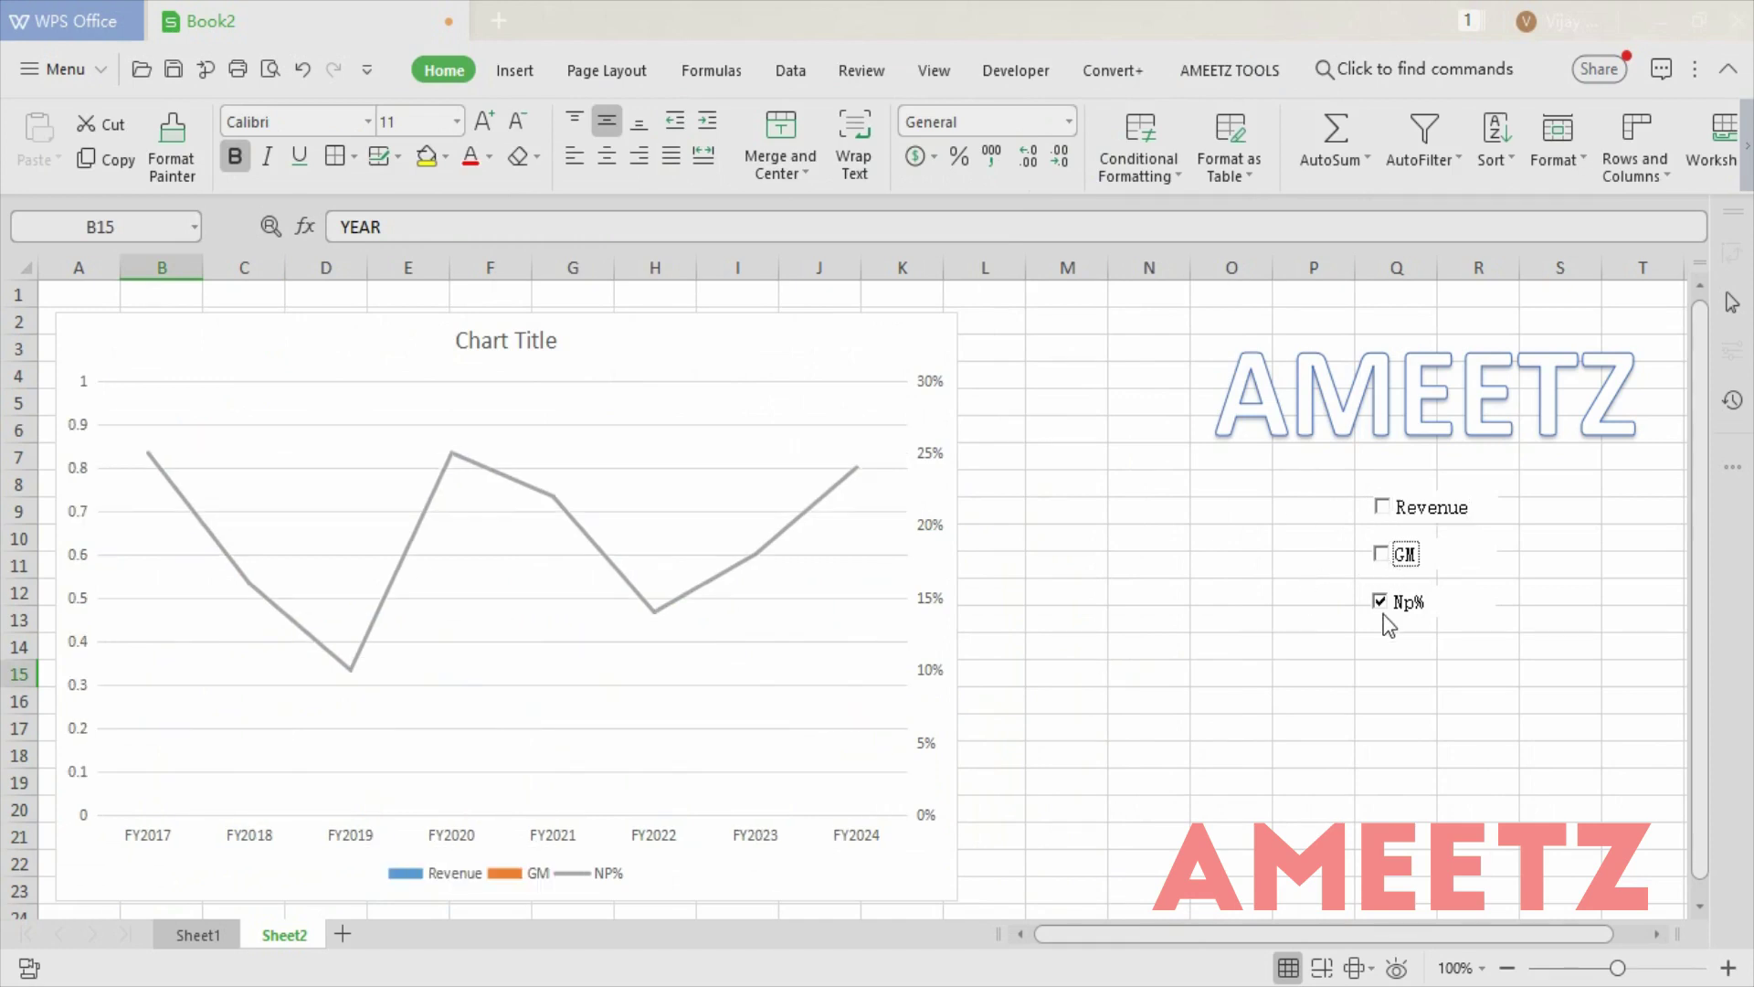
left_click(1381, 610)
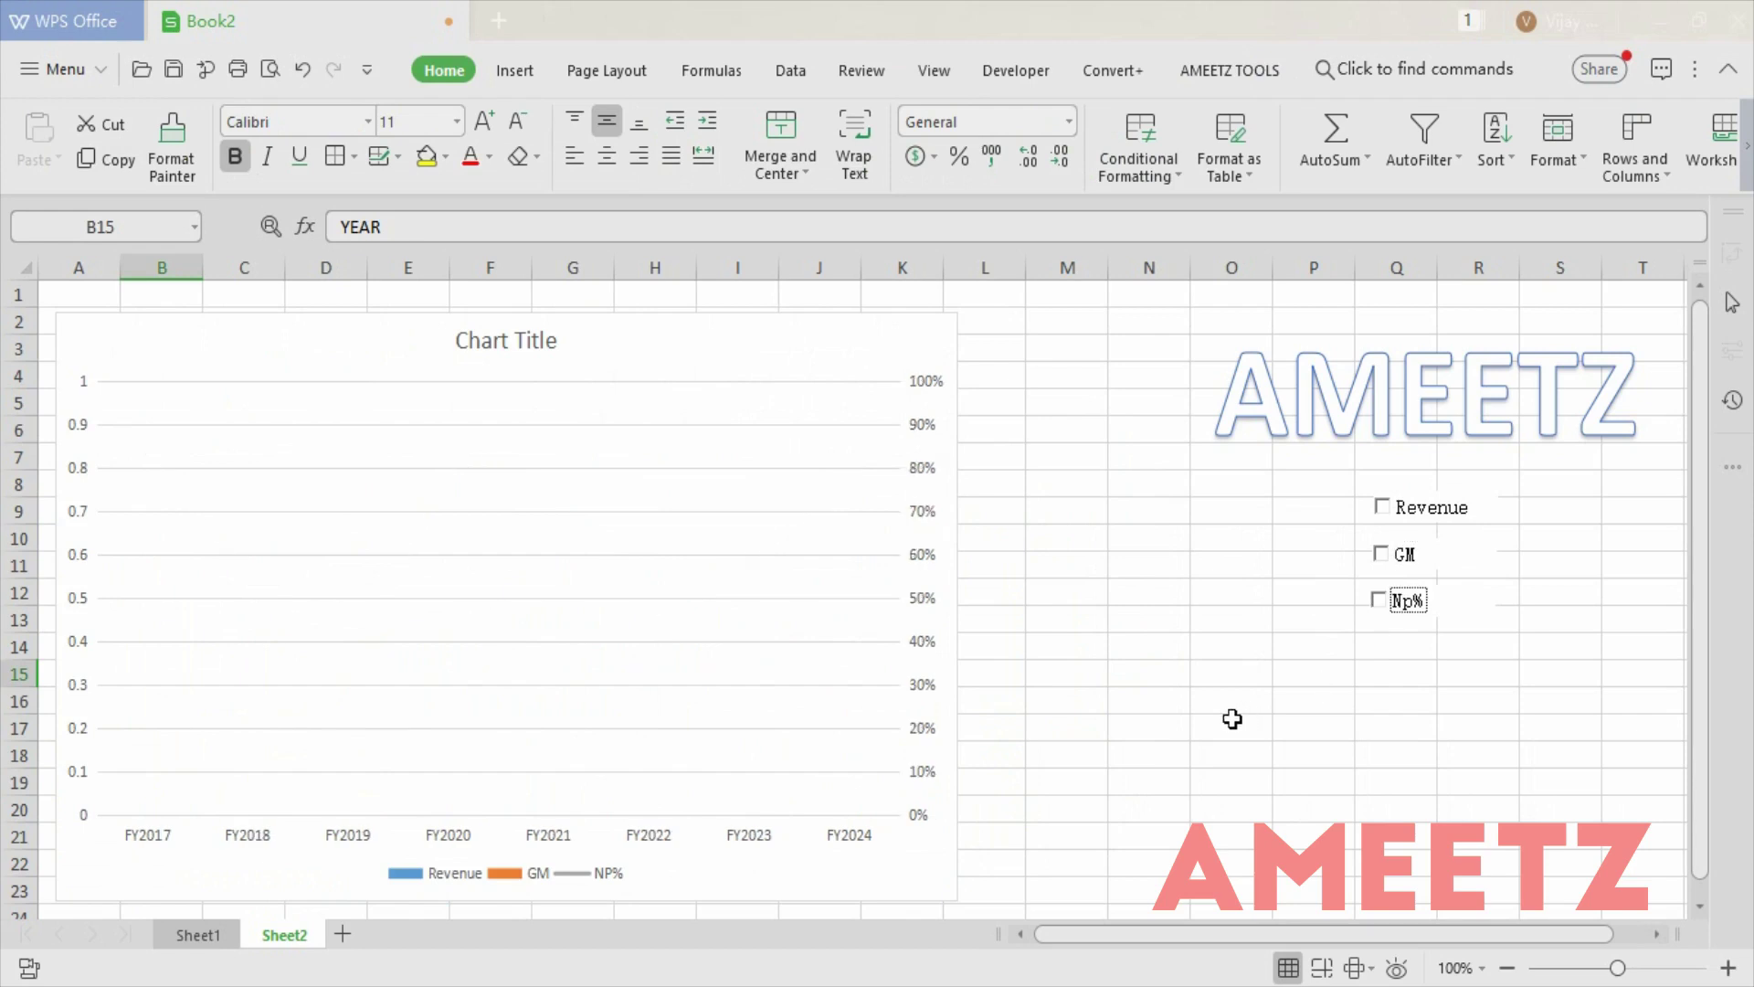
left_click(1416, 511)
left_click(1417, 512)
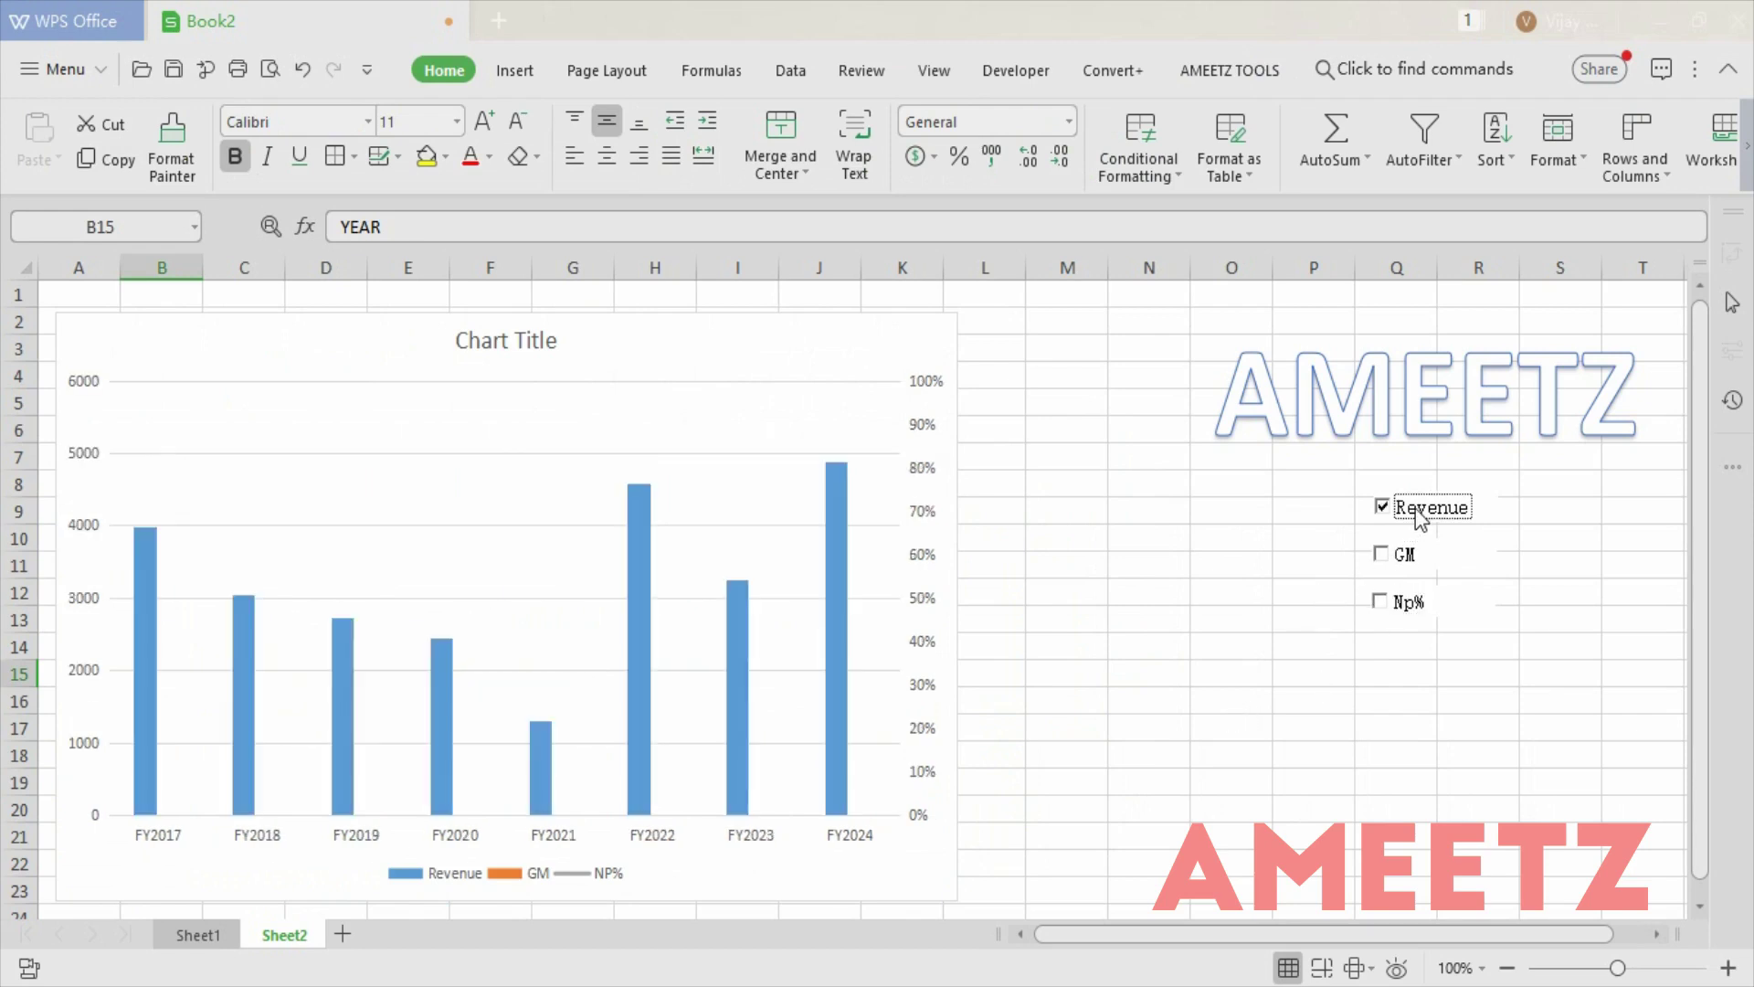
left_click(1408, 559)
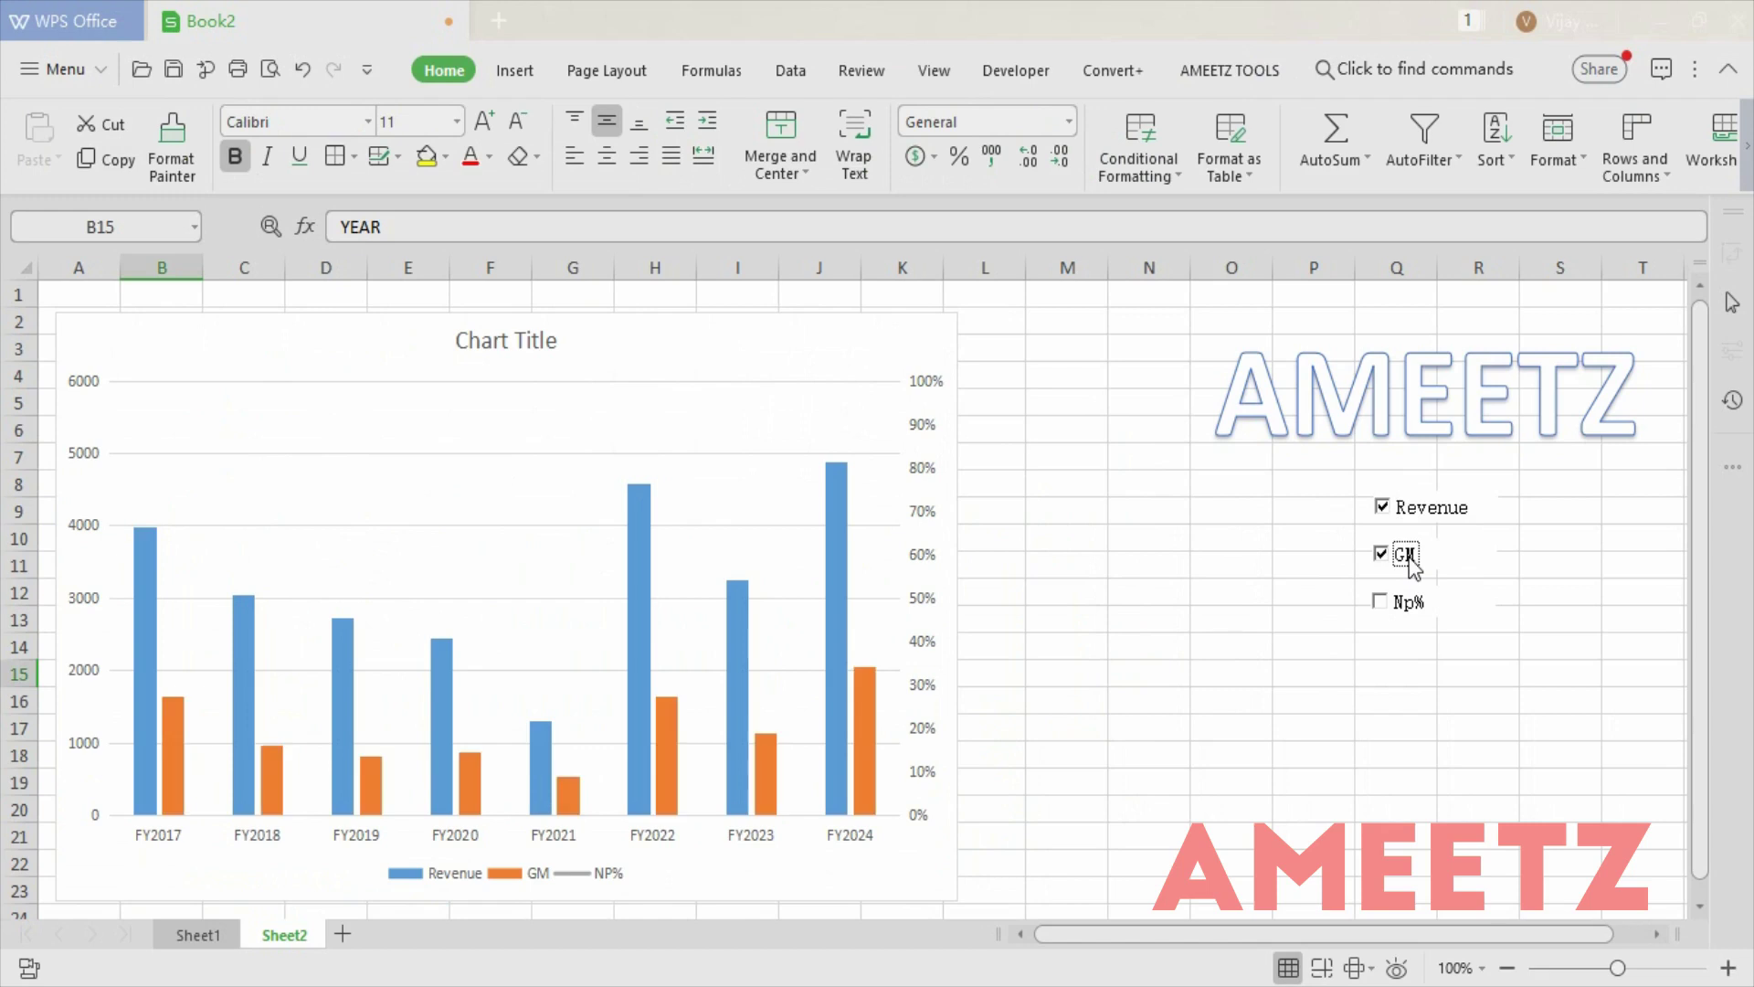
left_click(1422, 516)
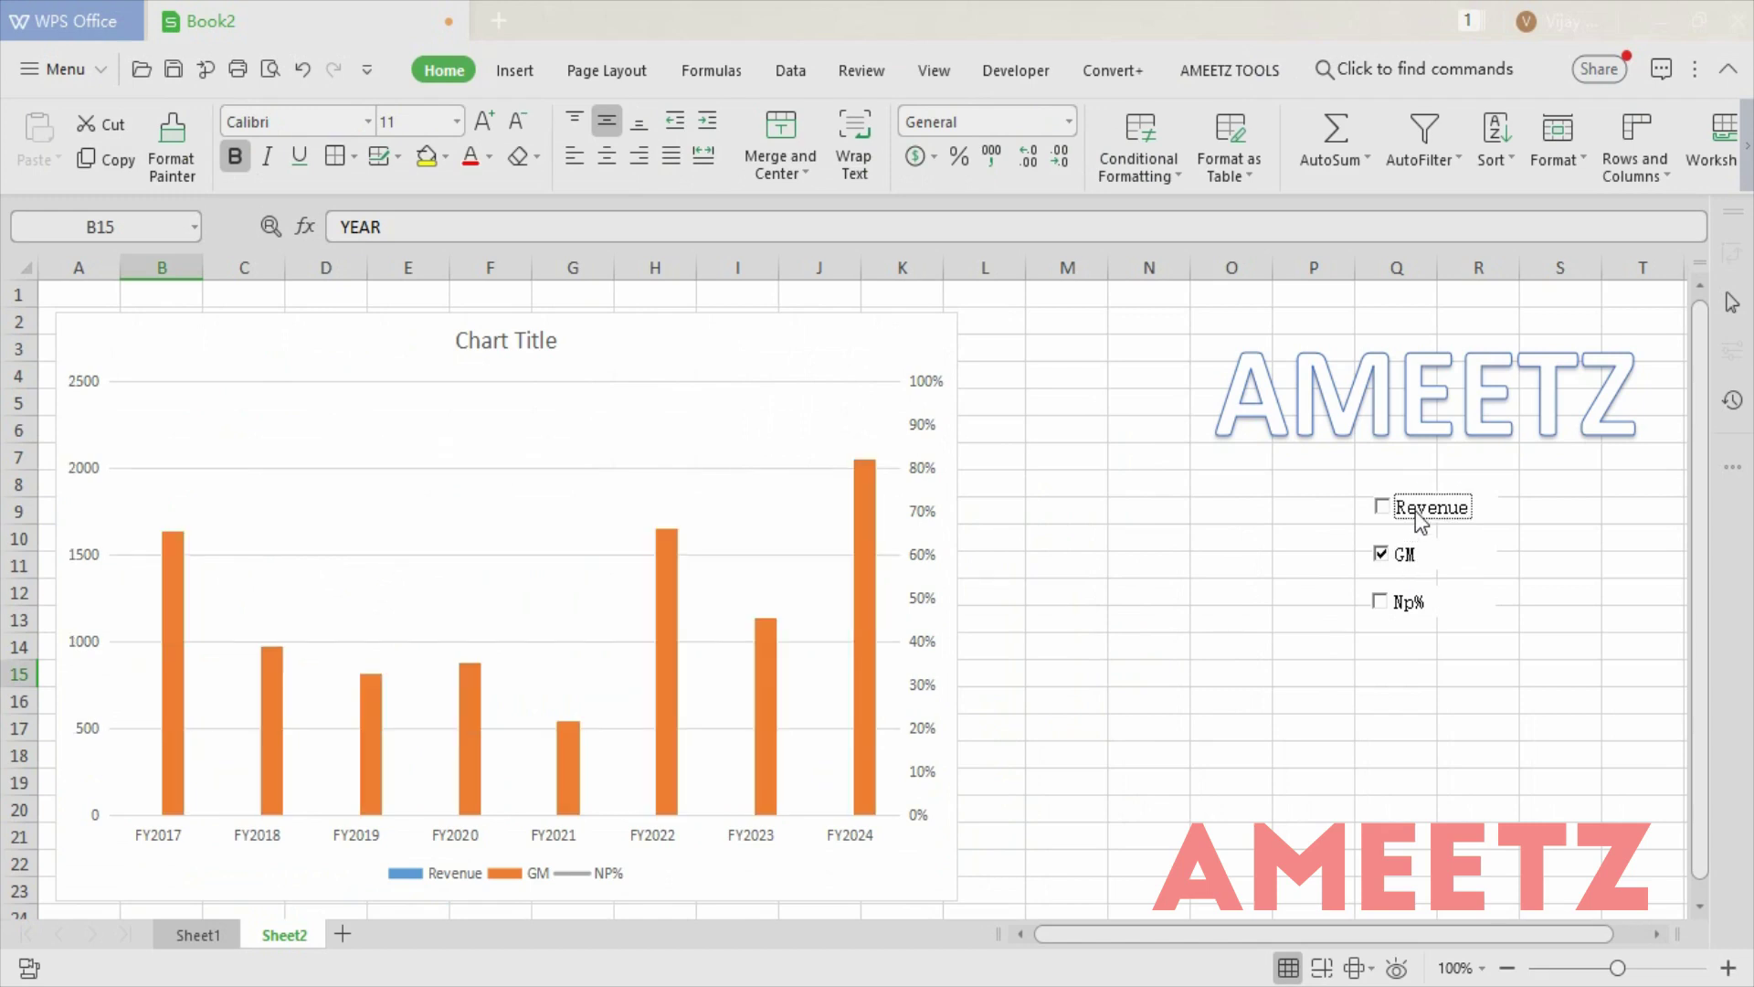
left_click(1407, 601)
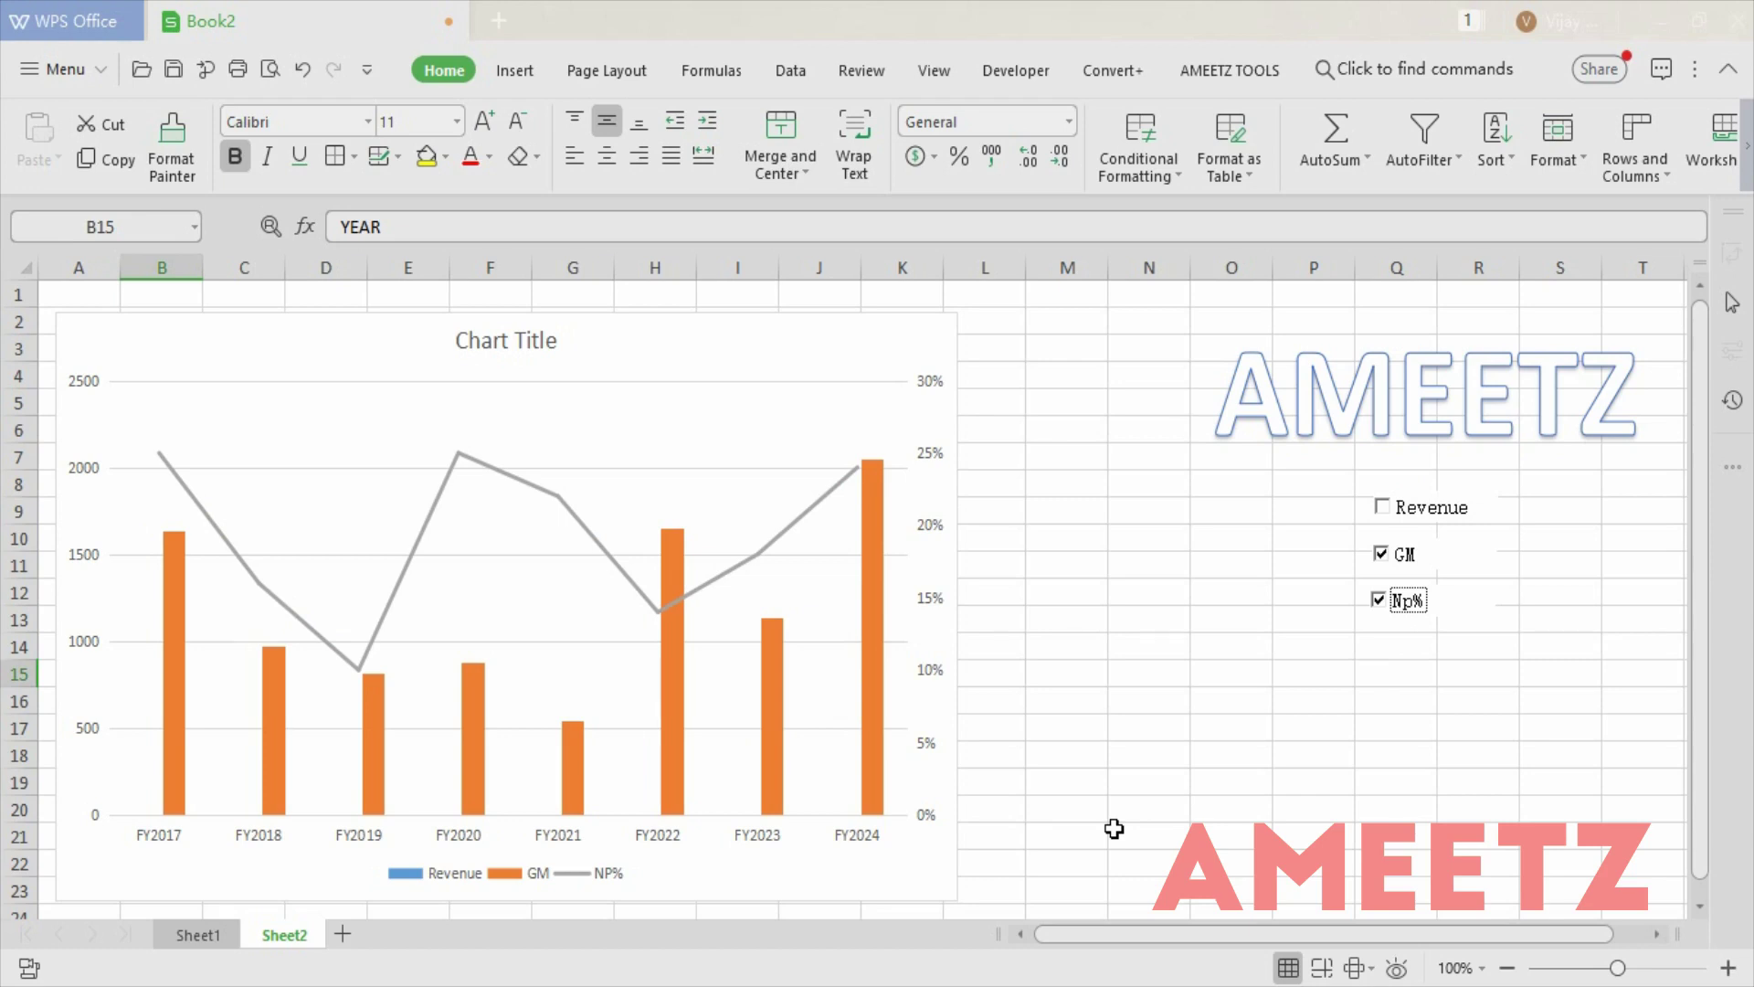
left_click(508, 482)
left_click(508, 482)
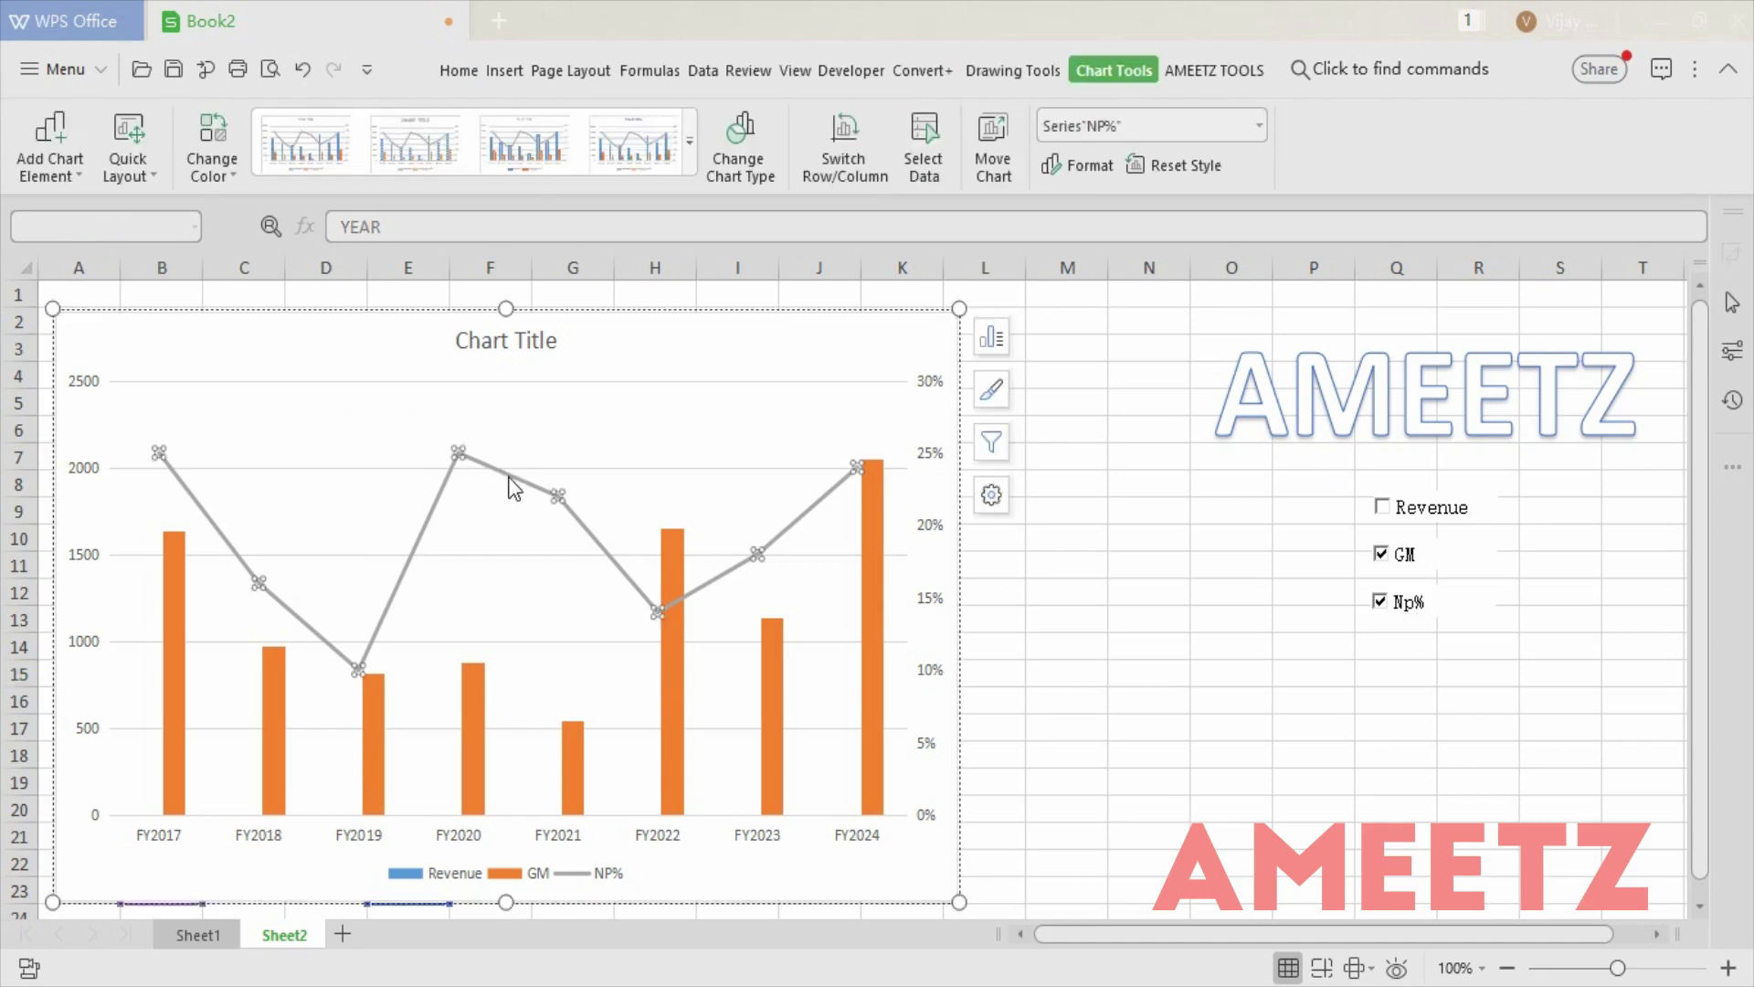
Give the NP% line built-in circle markers in Format Data Series.
right_click(513, 487)
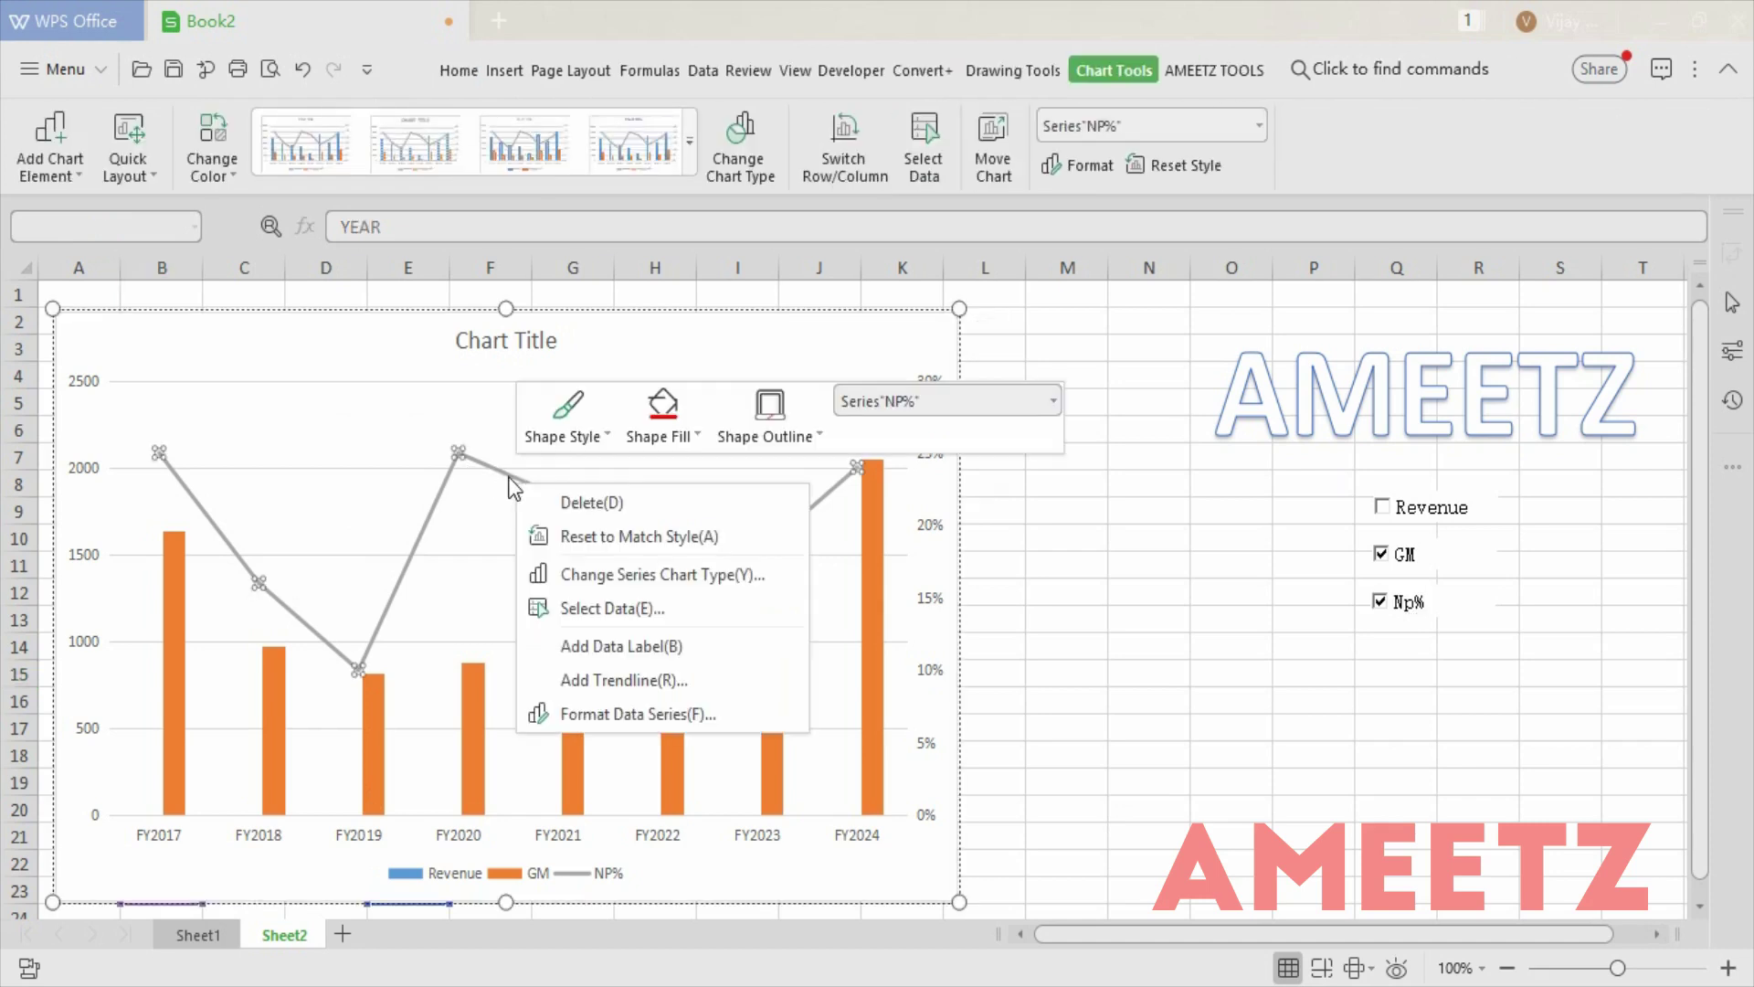
left_click(617, 720)
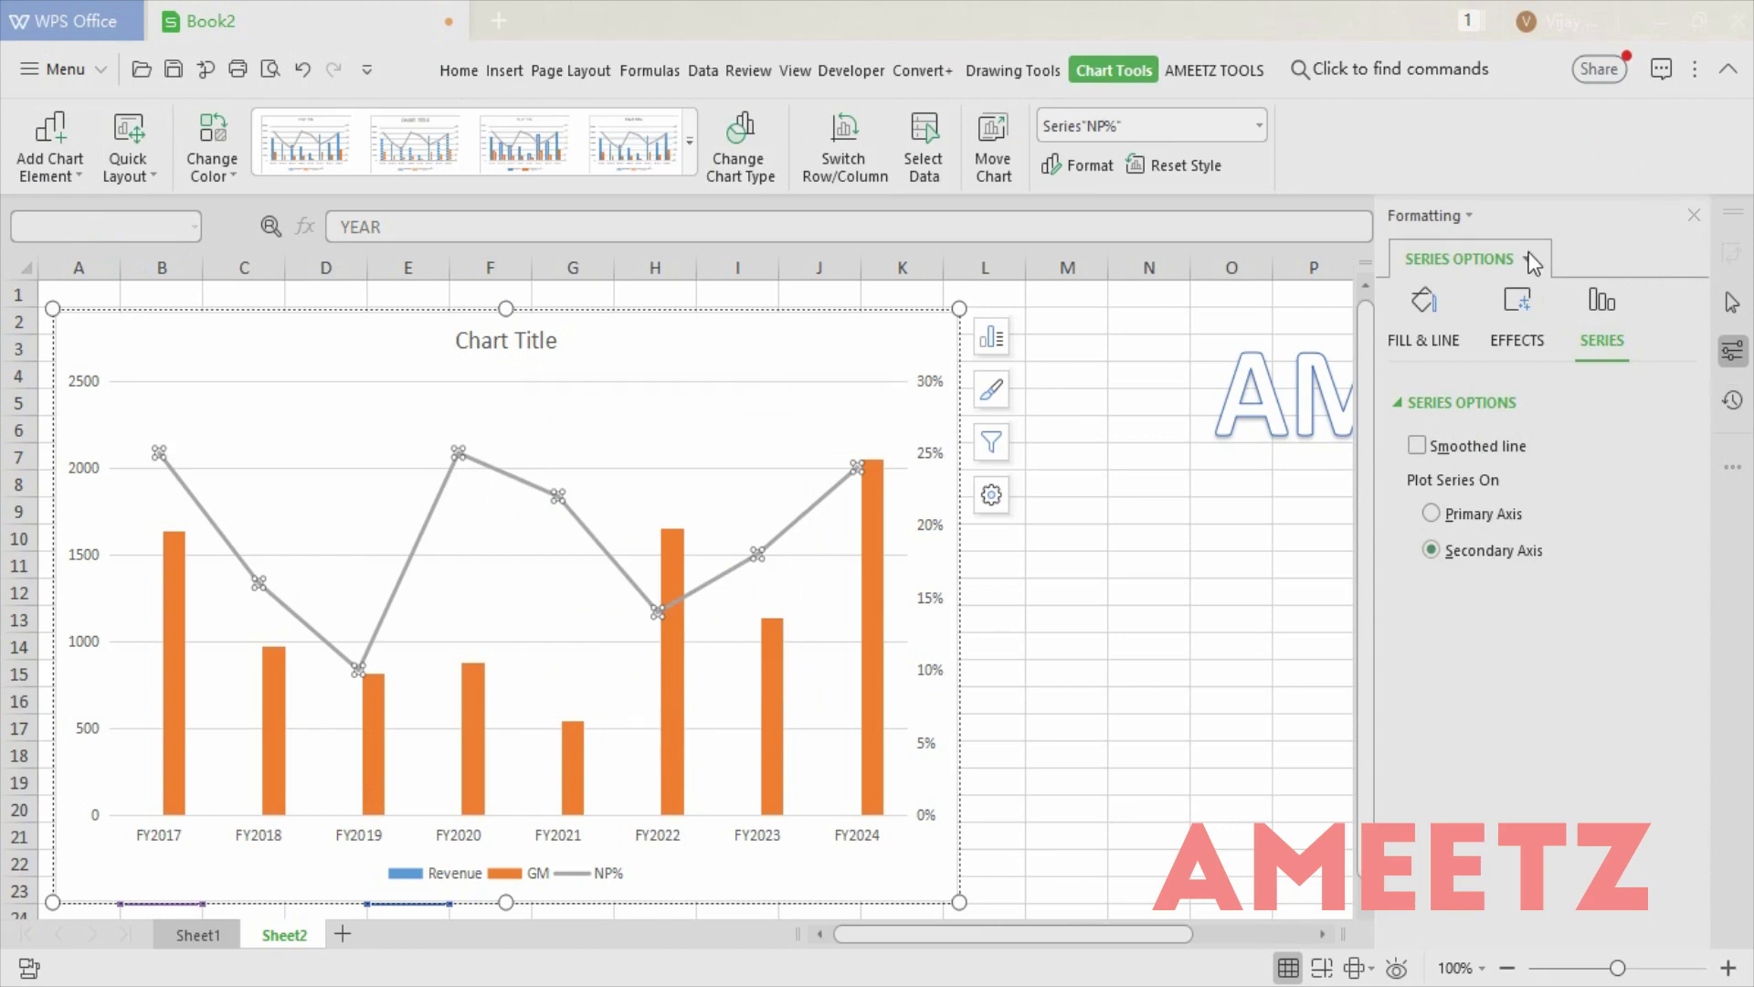
left_click(1433, 331)
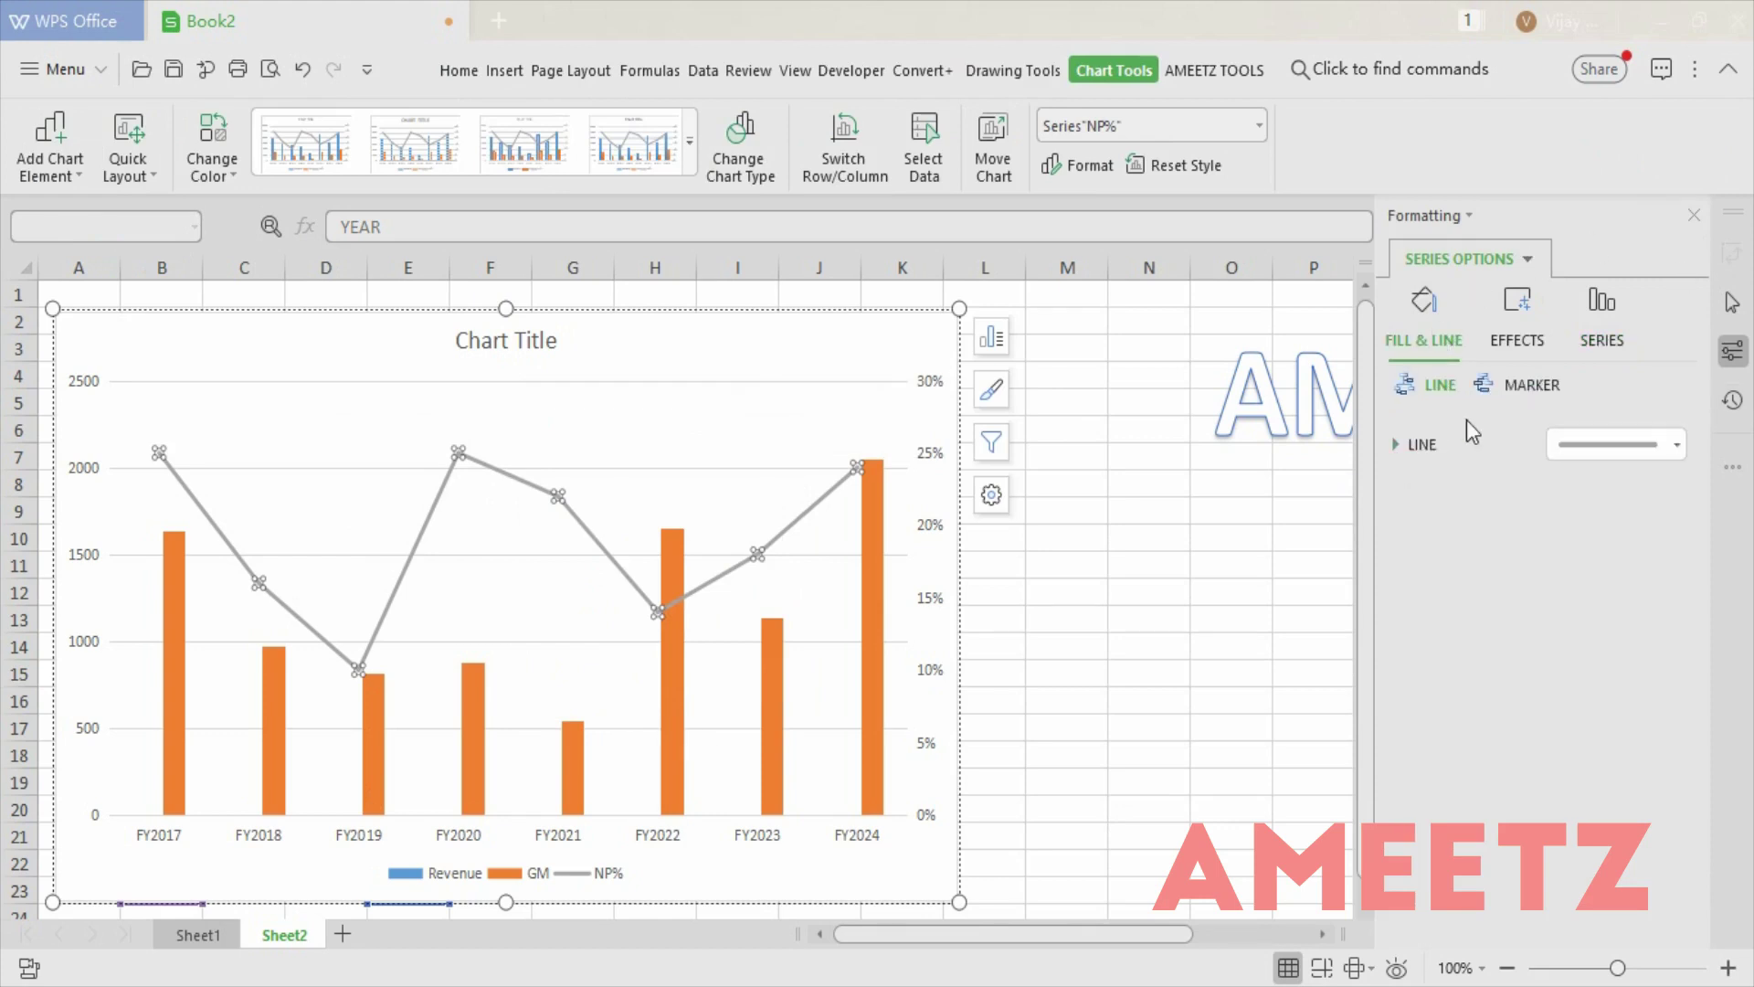
left_click(1528, 389)
left_click(1455, 559)
left_click(1505, 598)
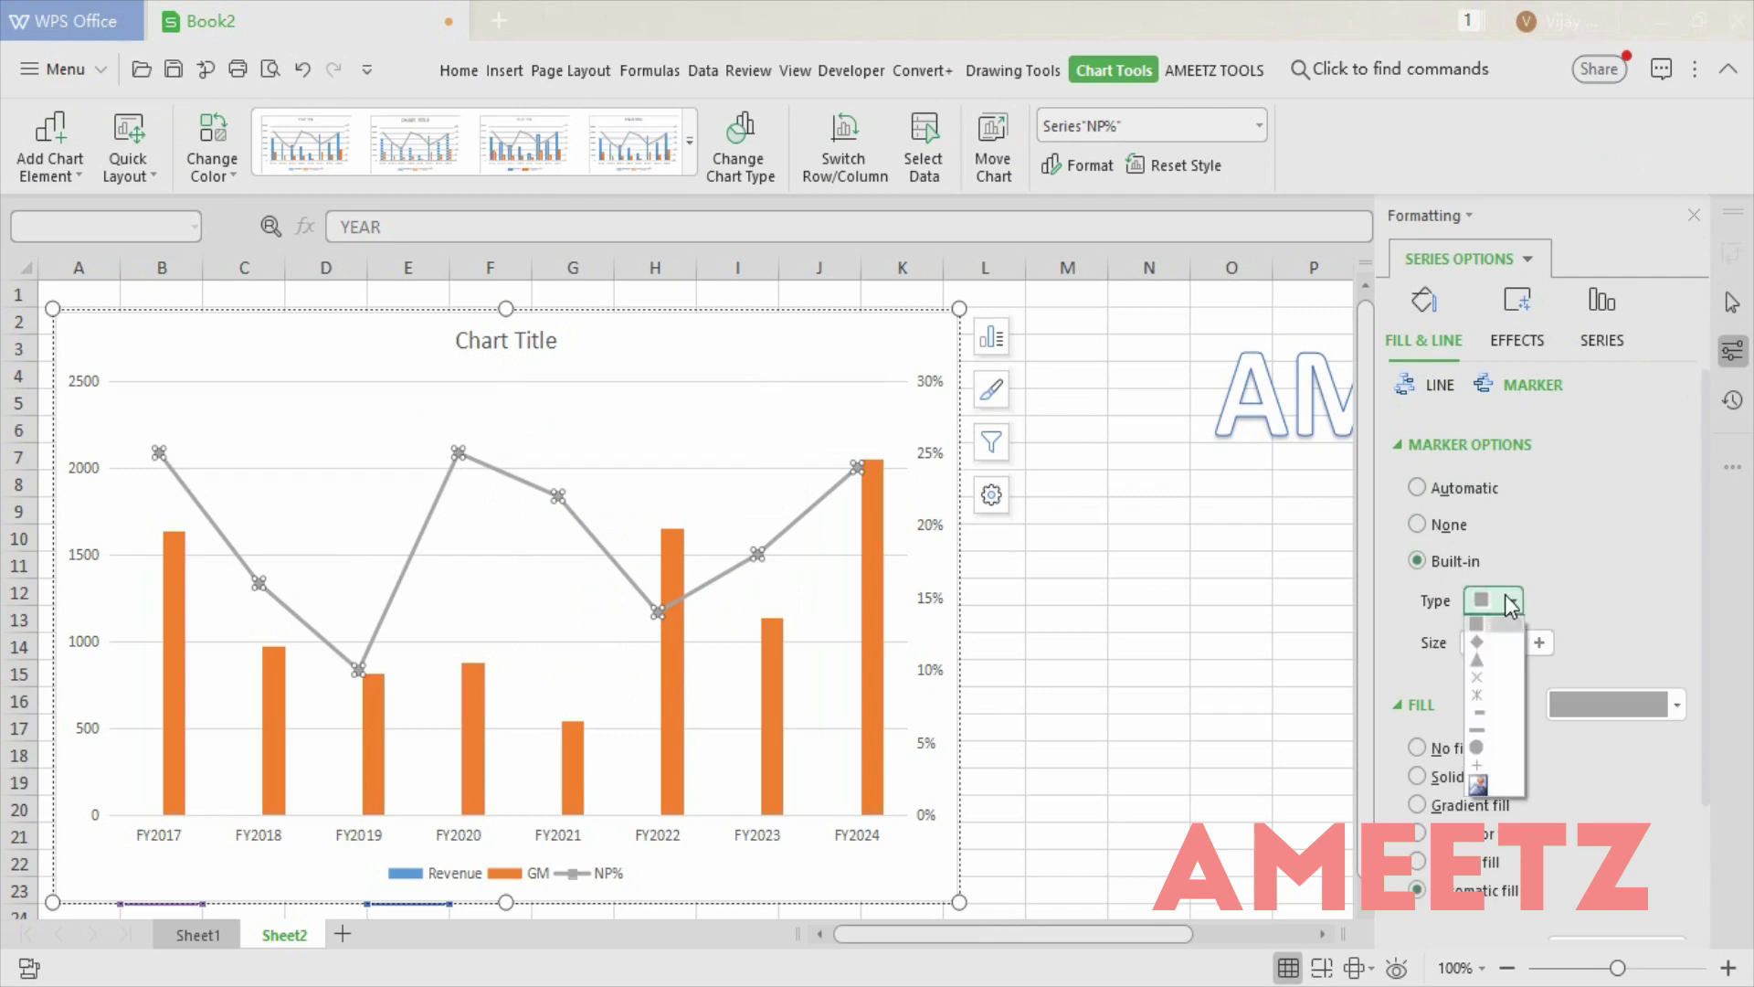
left_click(1489, 745)
Set the NP% circle markers to size 19 with a blue gradient fill.
left_click(1539, 642)
left_click(1539, 642)
left_click(1540, 642)
left_click(1539, 642)
left_click(1539, 643)
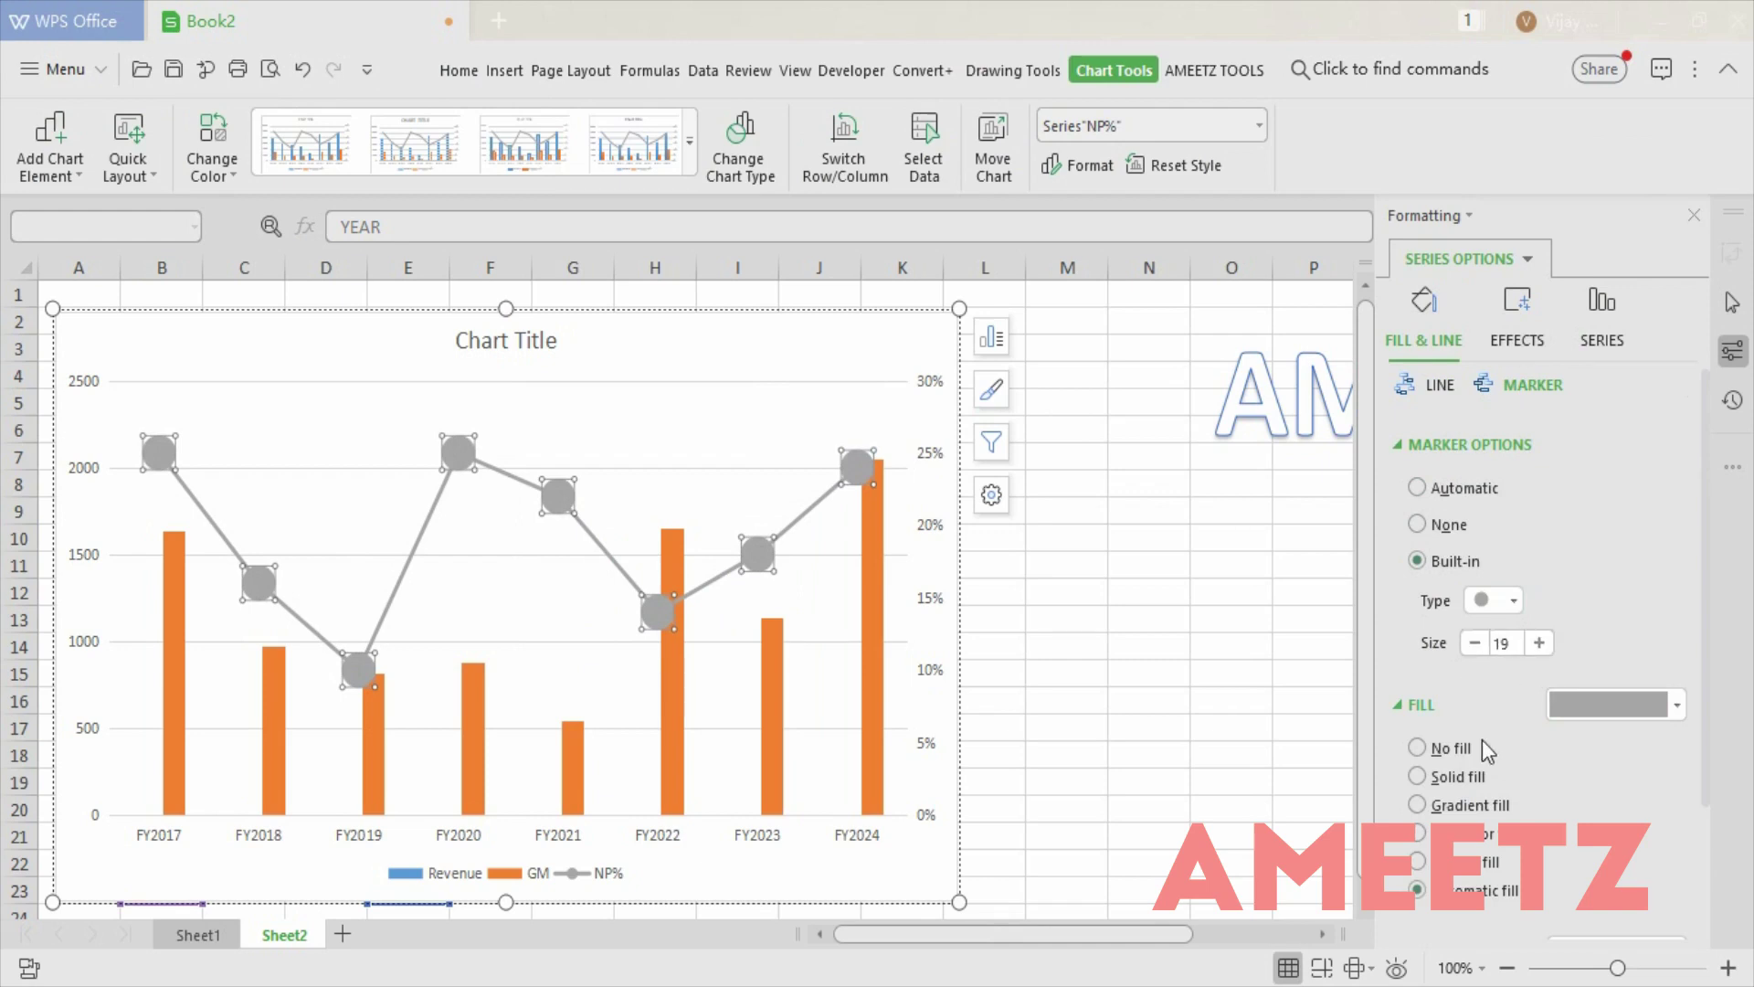
left_click(1487, 807)
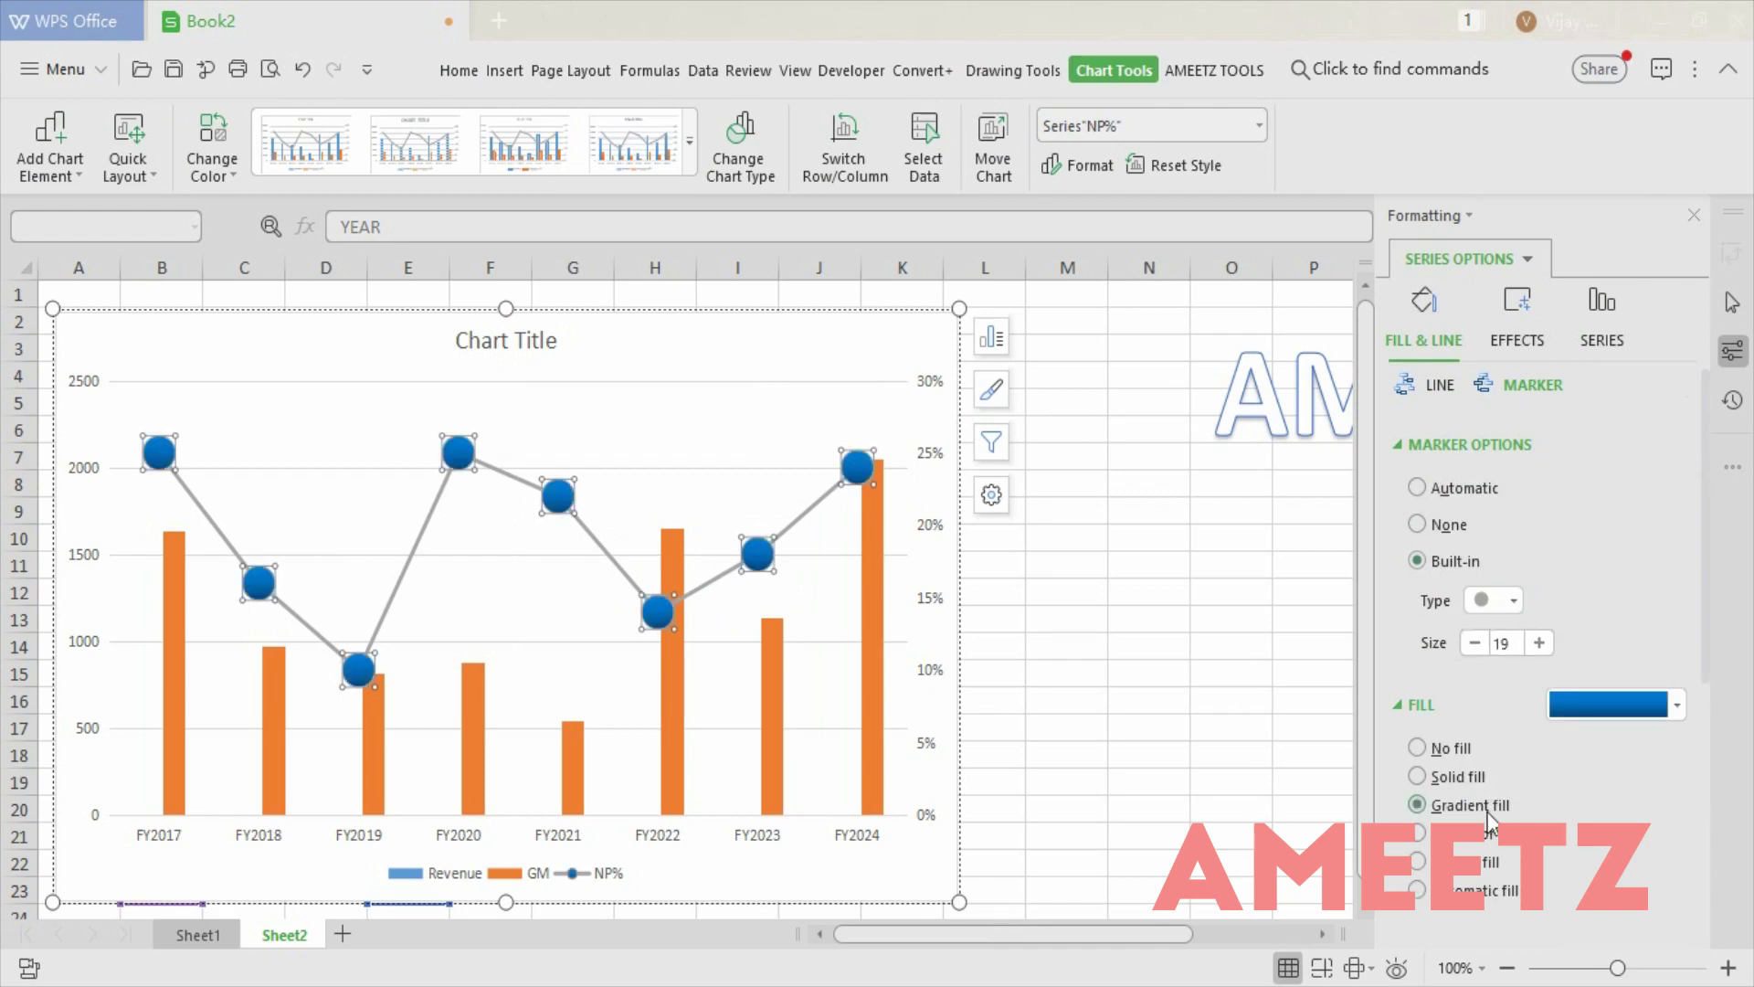
Raise the NP% markers to size 24 and add percentage data labels (10%–25%).
left_click(1539, 643)
left_click(1539, 643)
left_click(1539, 643)
left_click(1539, 643)
left_click(1540, 643)
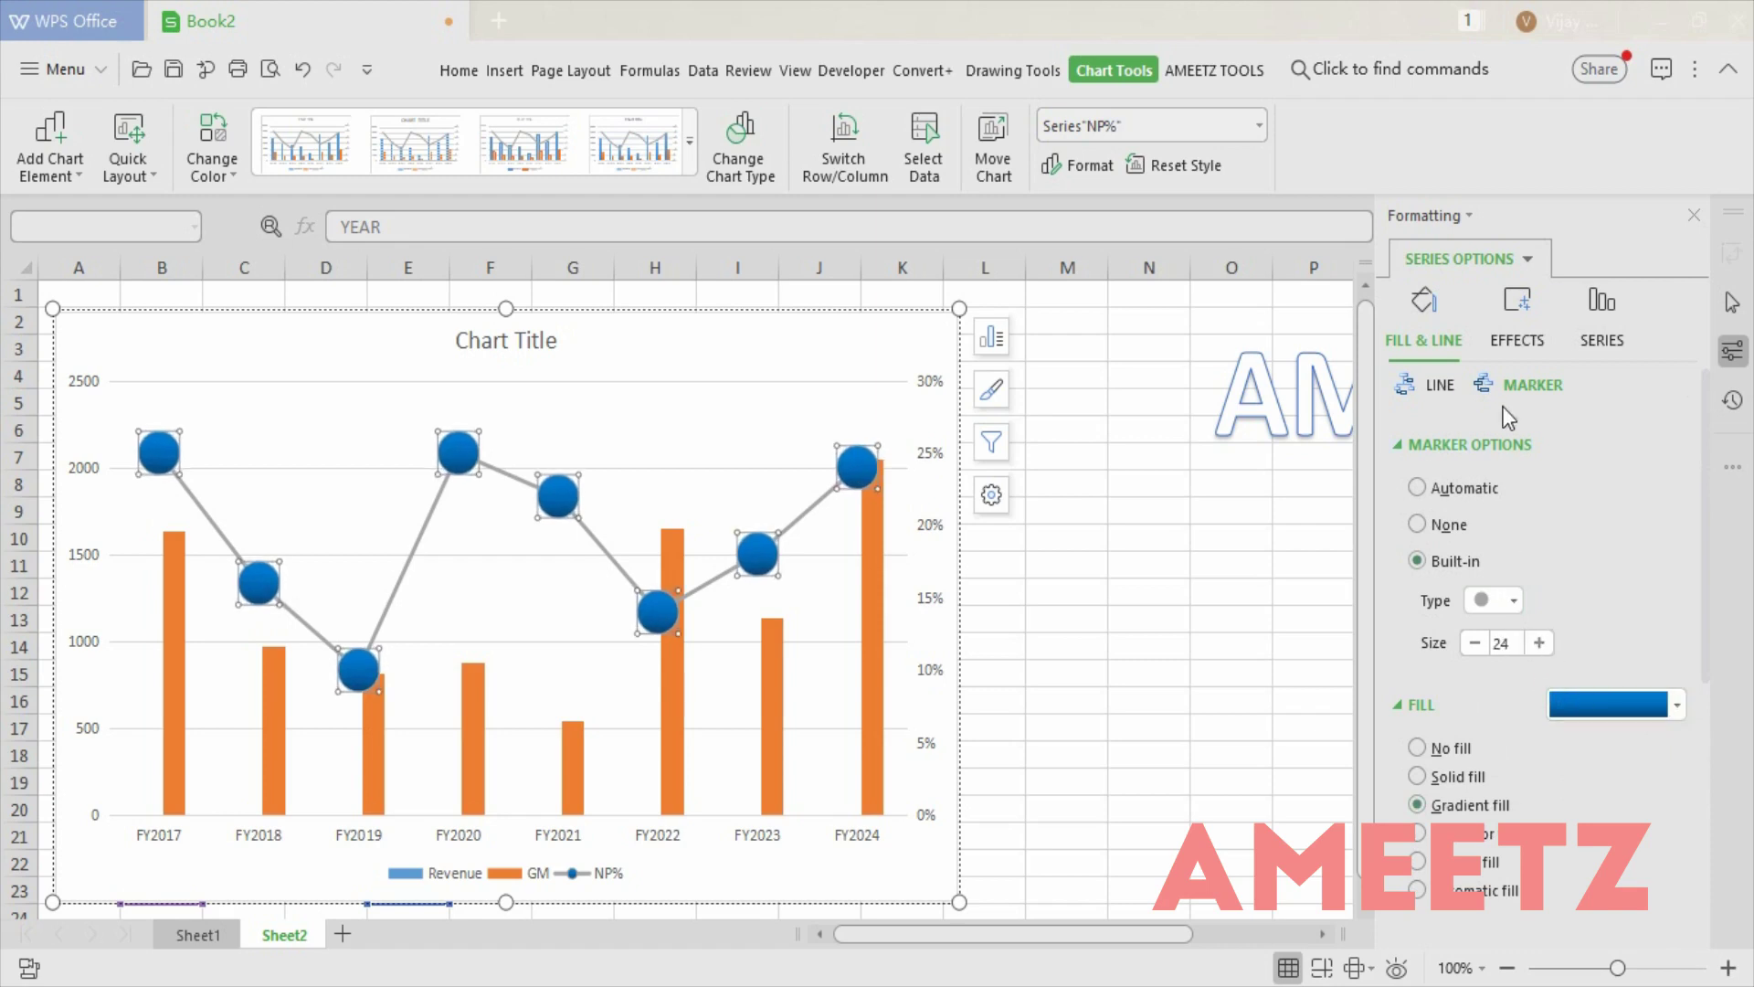
right_click(866, 473)
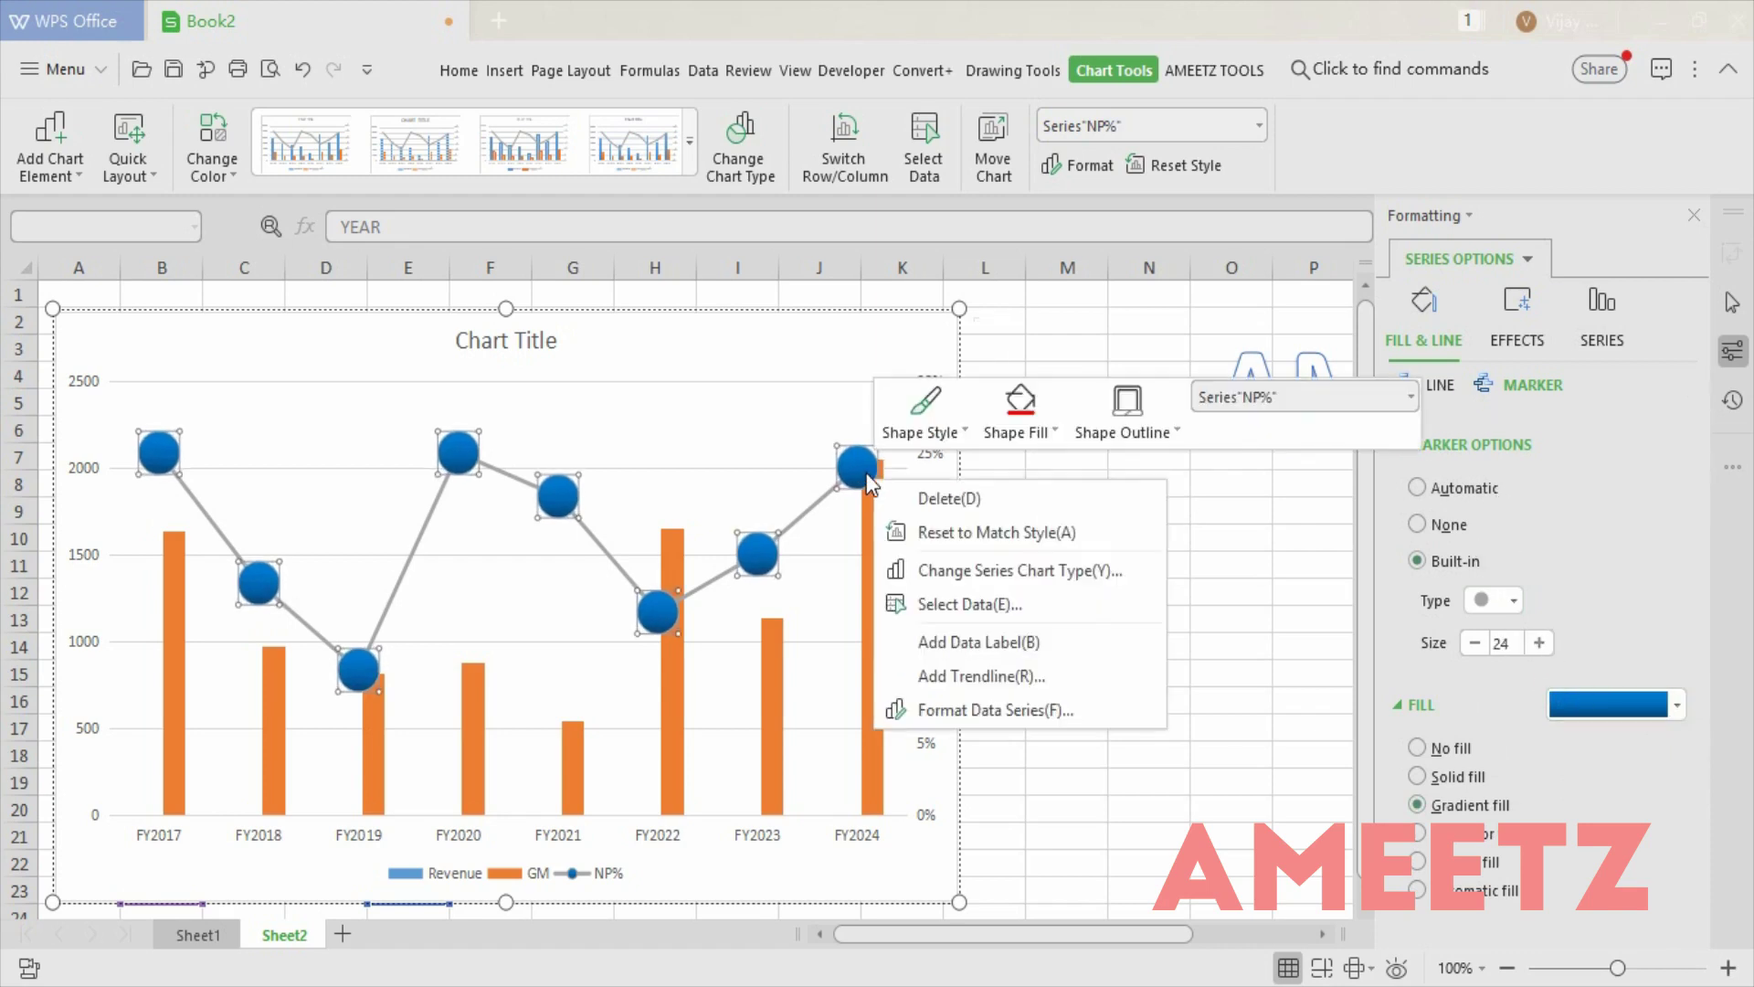
left_click(1010, 645)
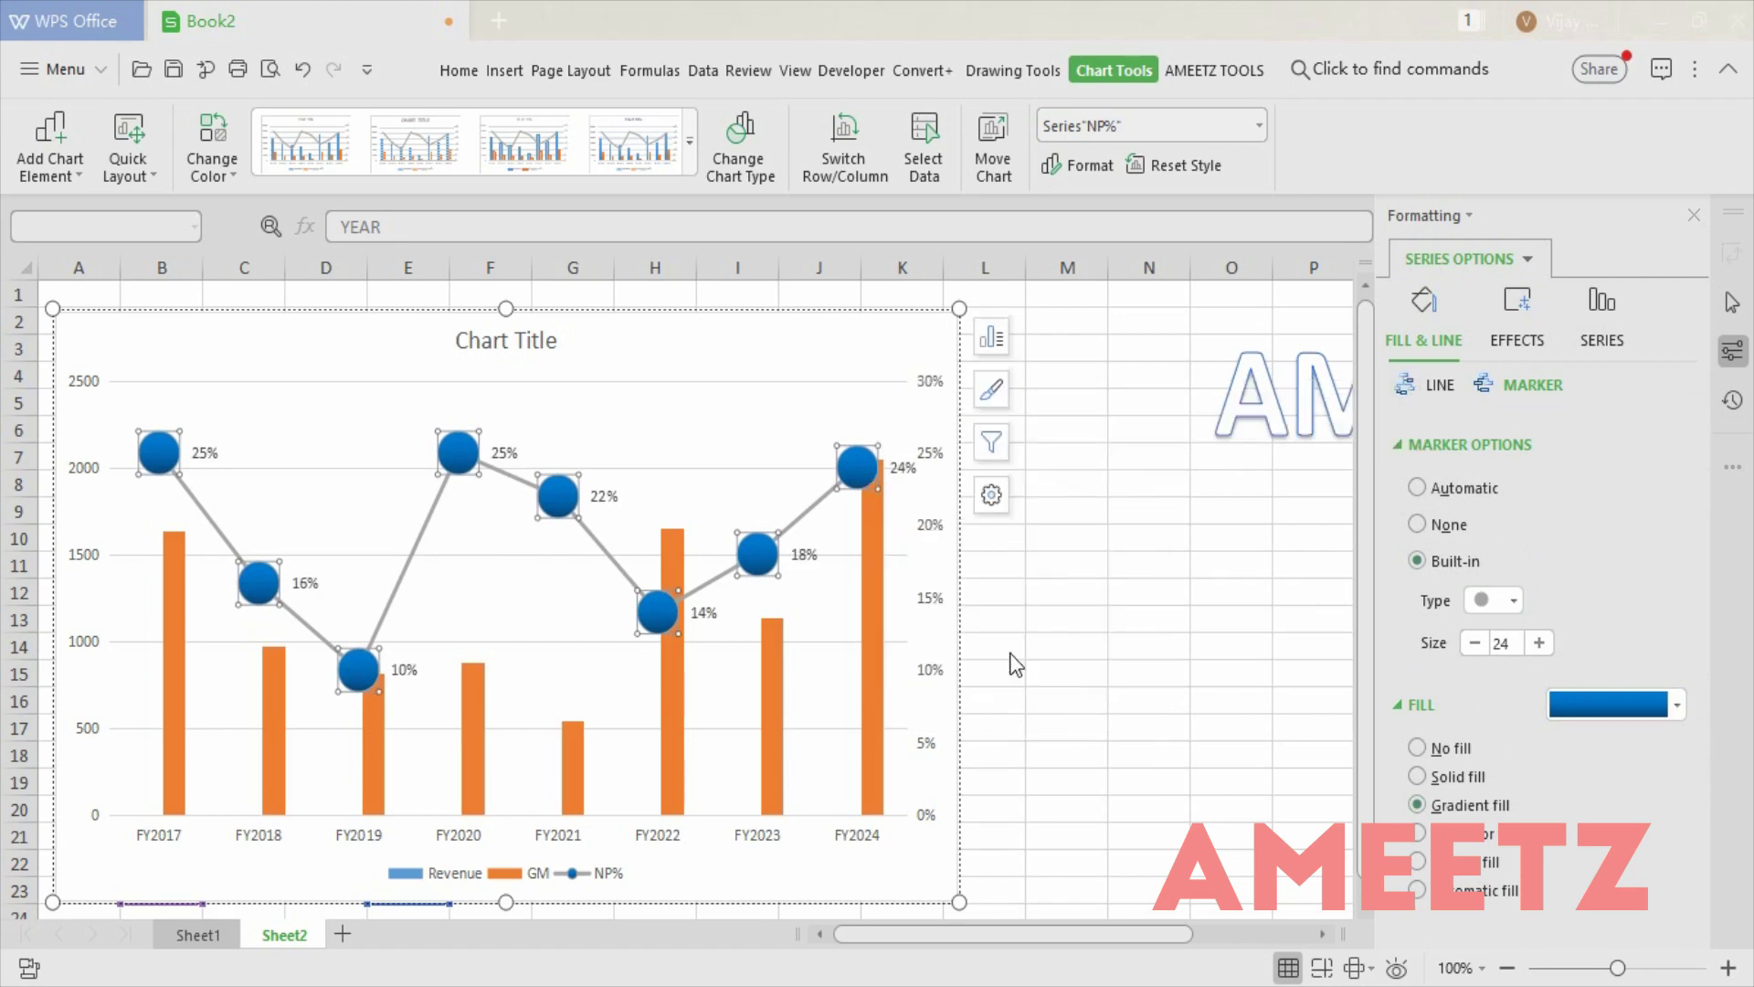
Set the NP% data labels' position to Center inside the circle markers.
left_click(903, 468)
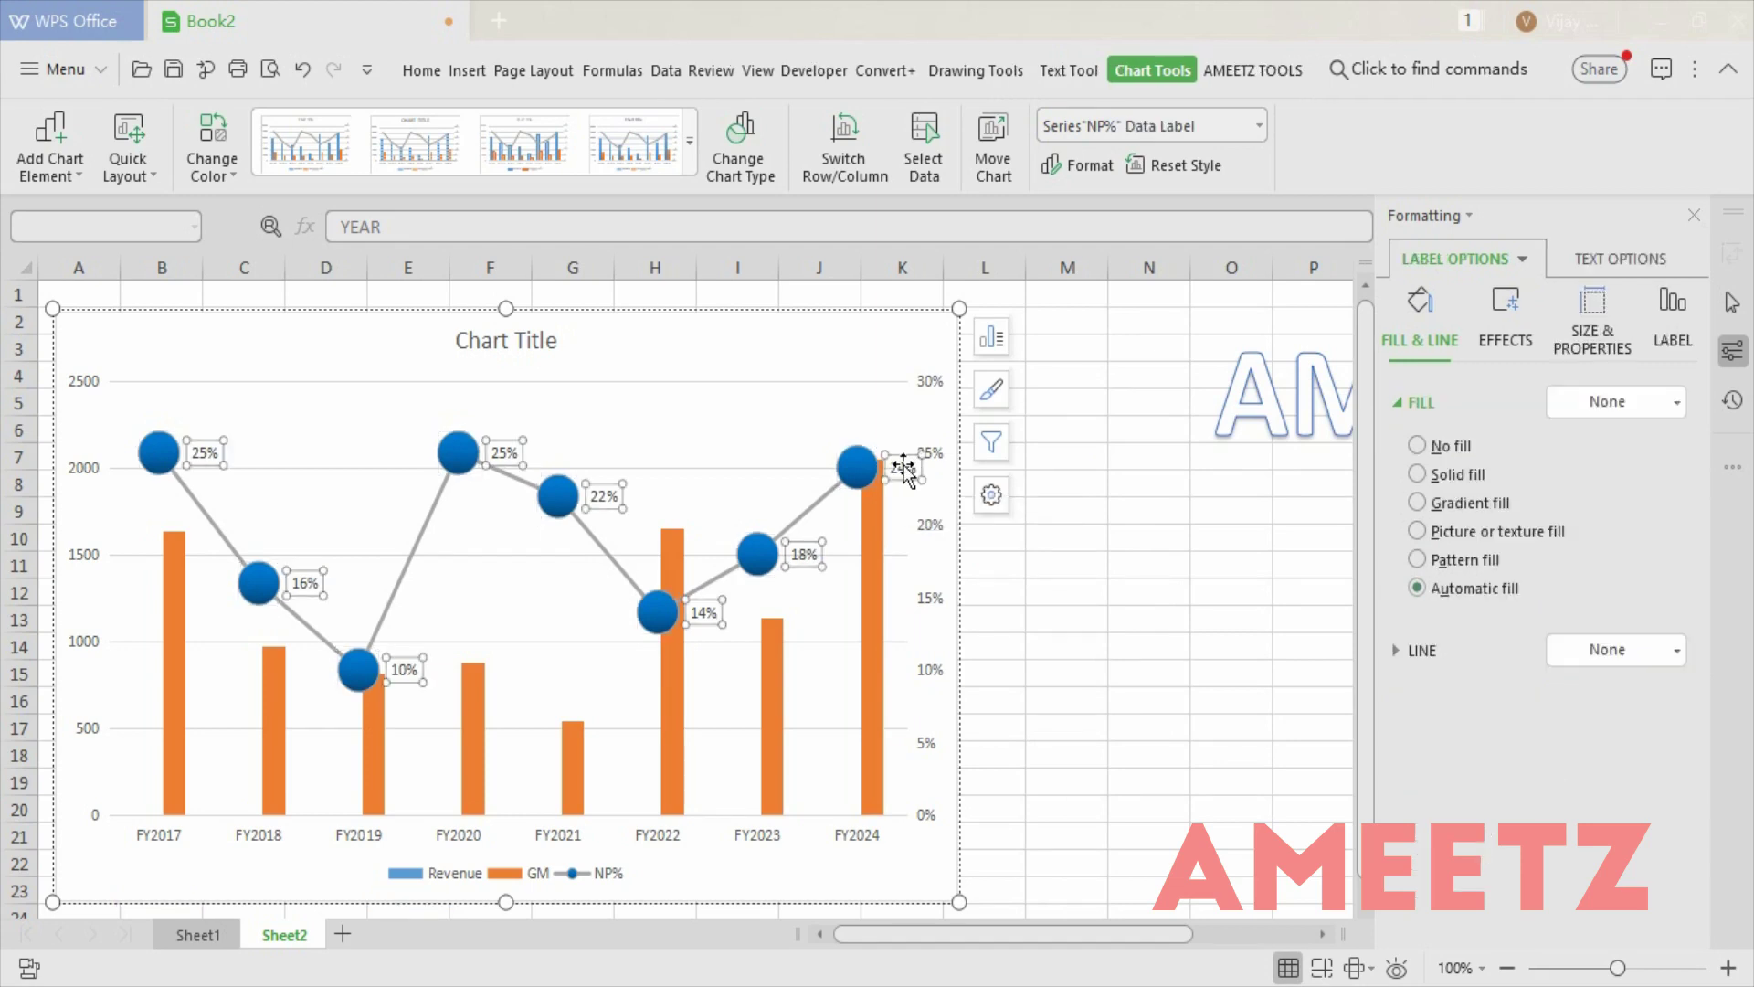
right_click(902, 464)
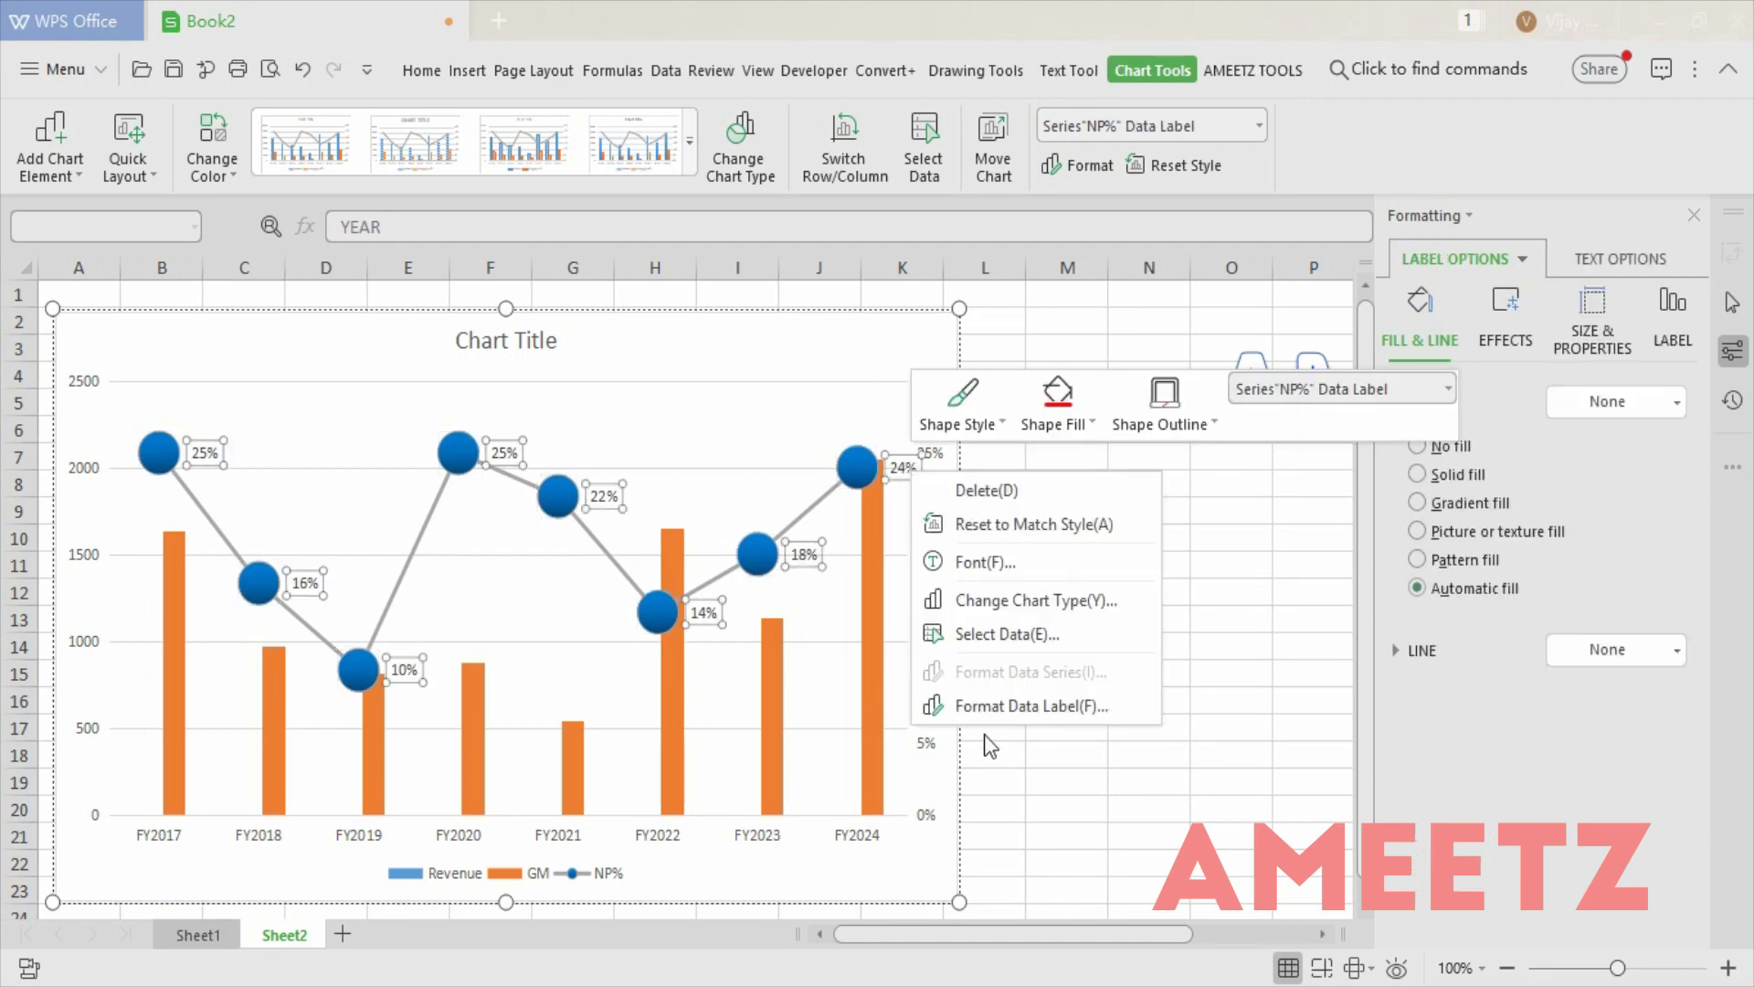
left_click(1066, 706)
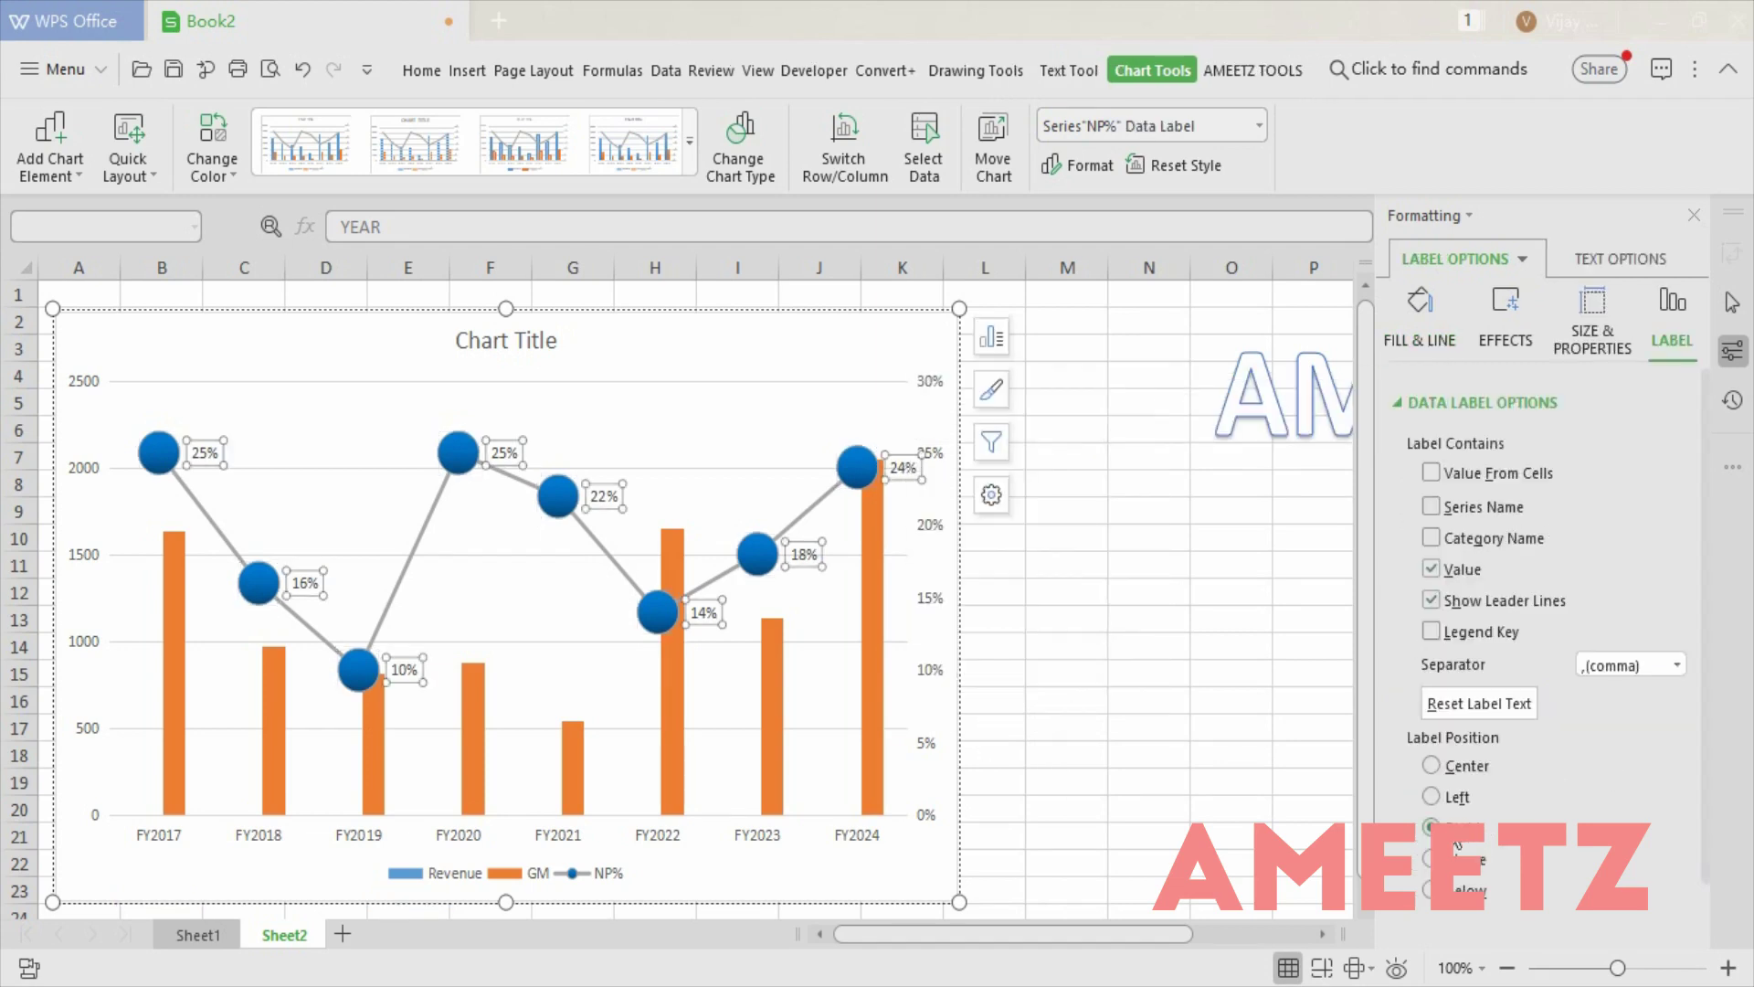
left_click(1478, 770)
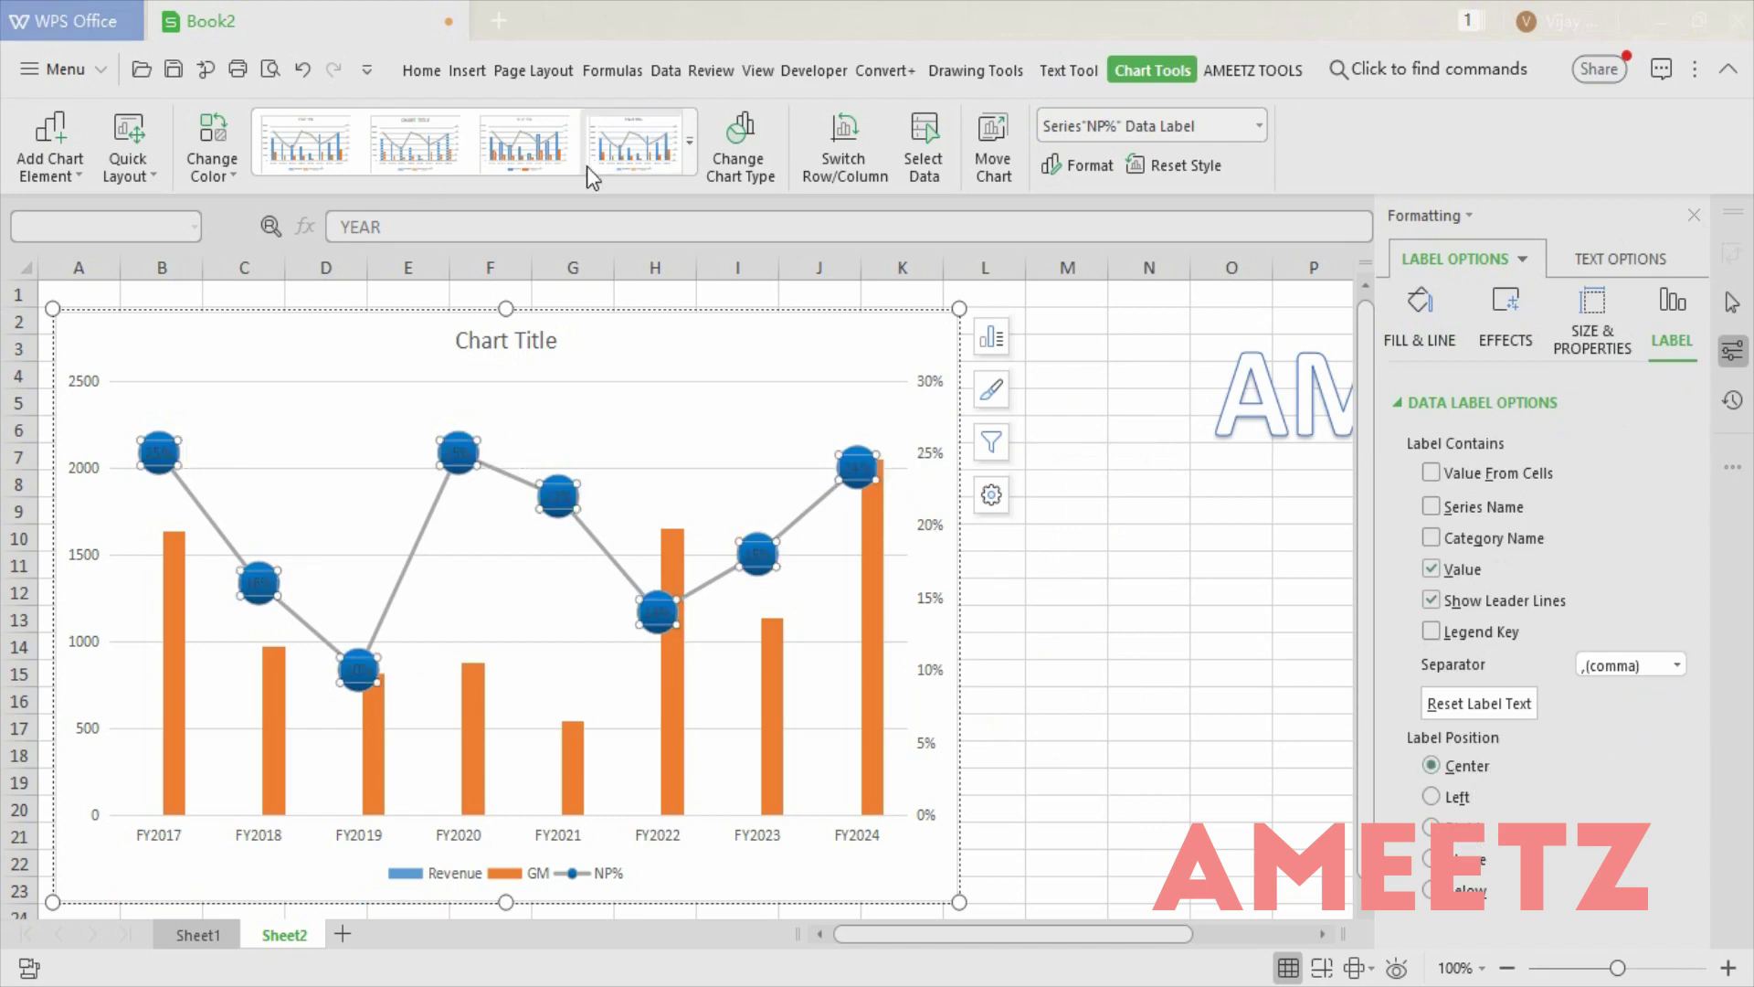
Make the NP% label text white, bold and one size larger.
left_click(429, 69)
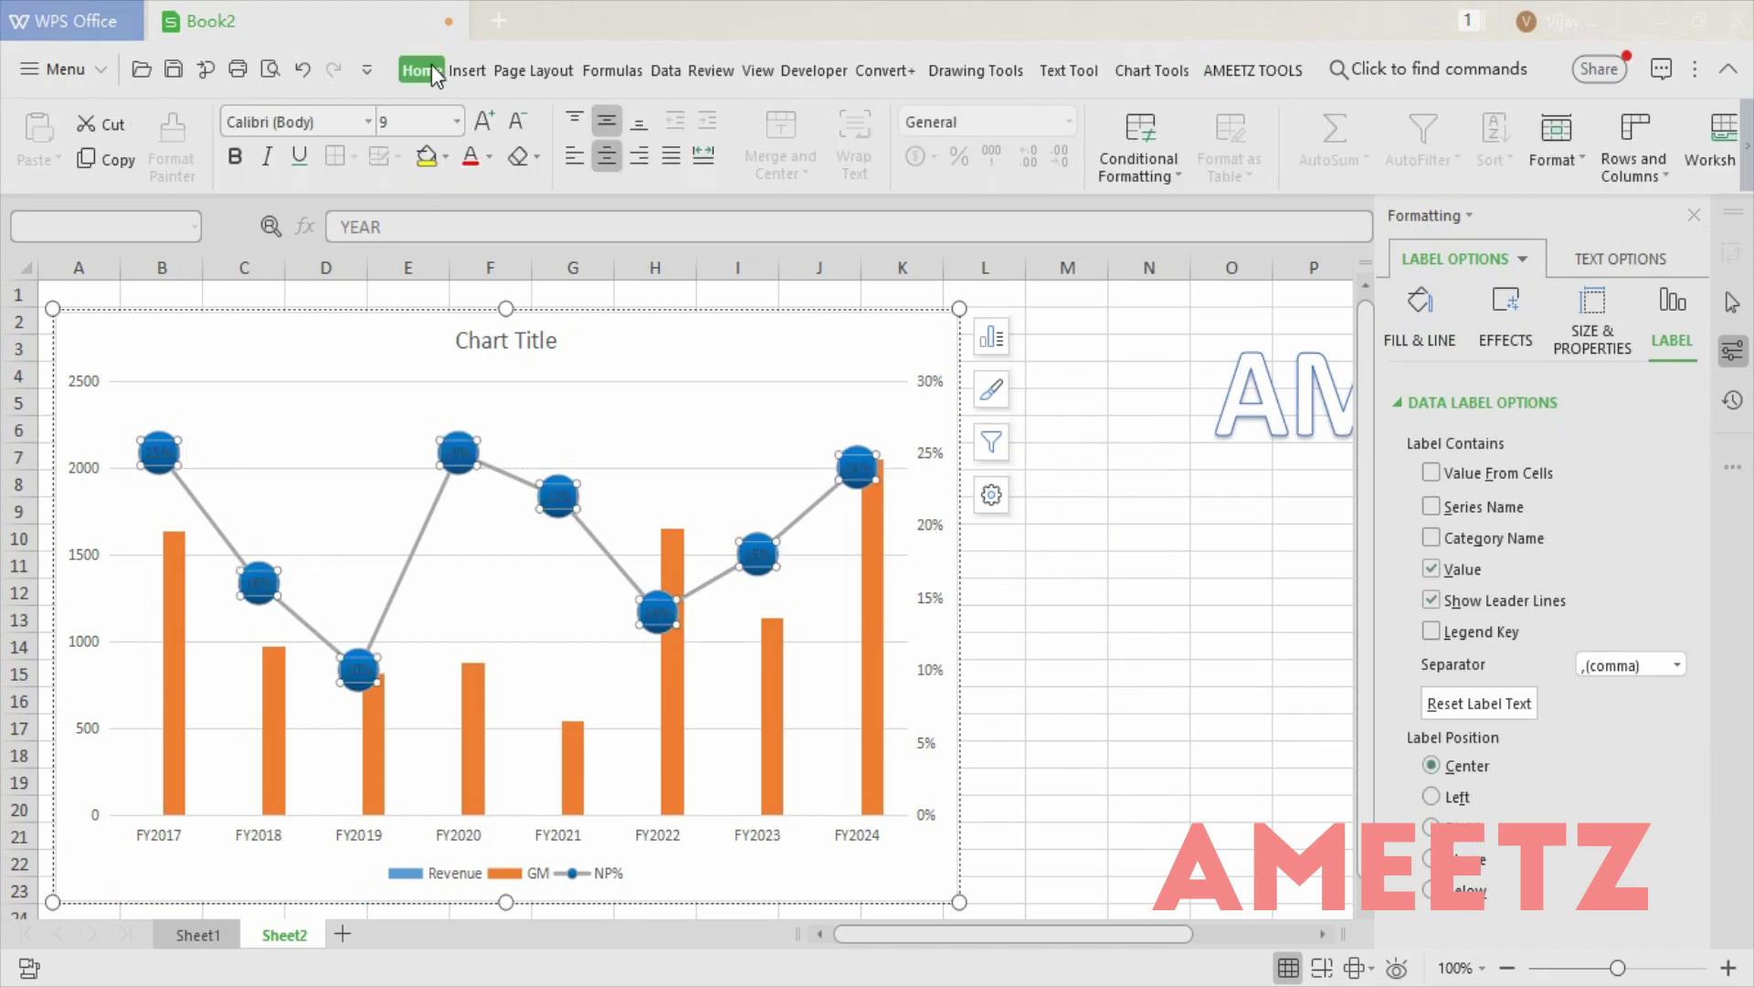
left_click(491, 156)
left_click(472, 242)
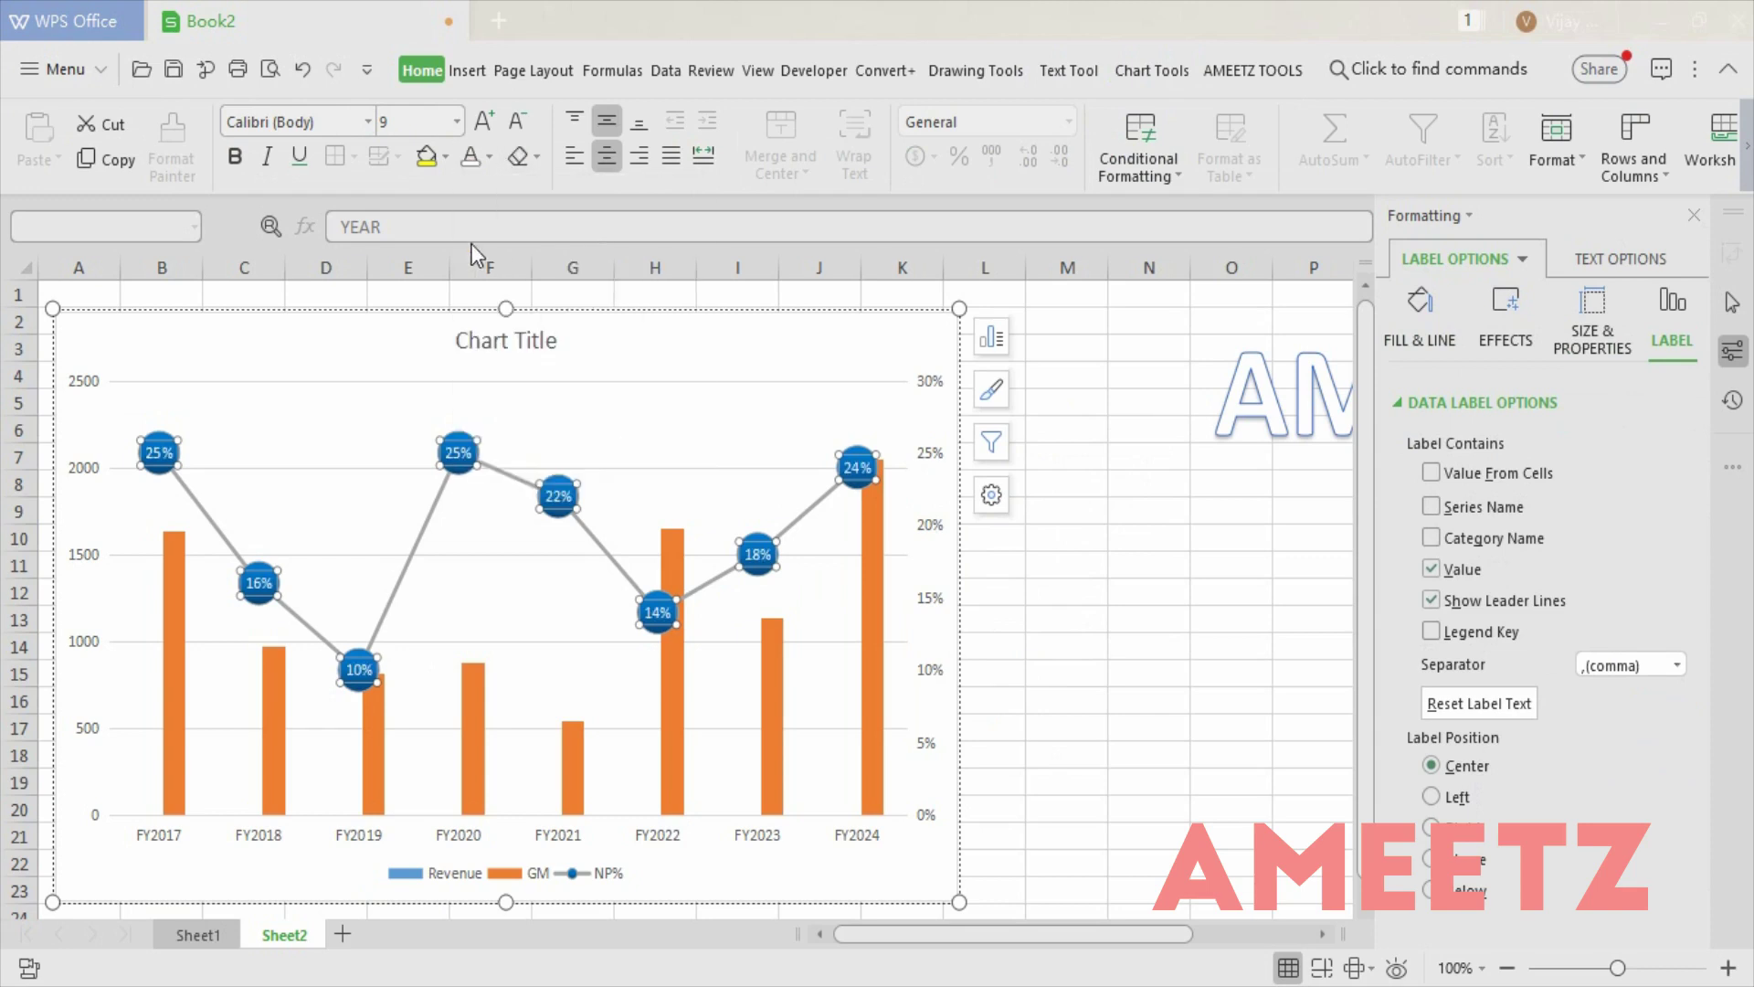
left_click(234, 156)
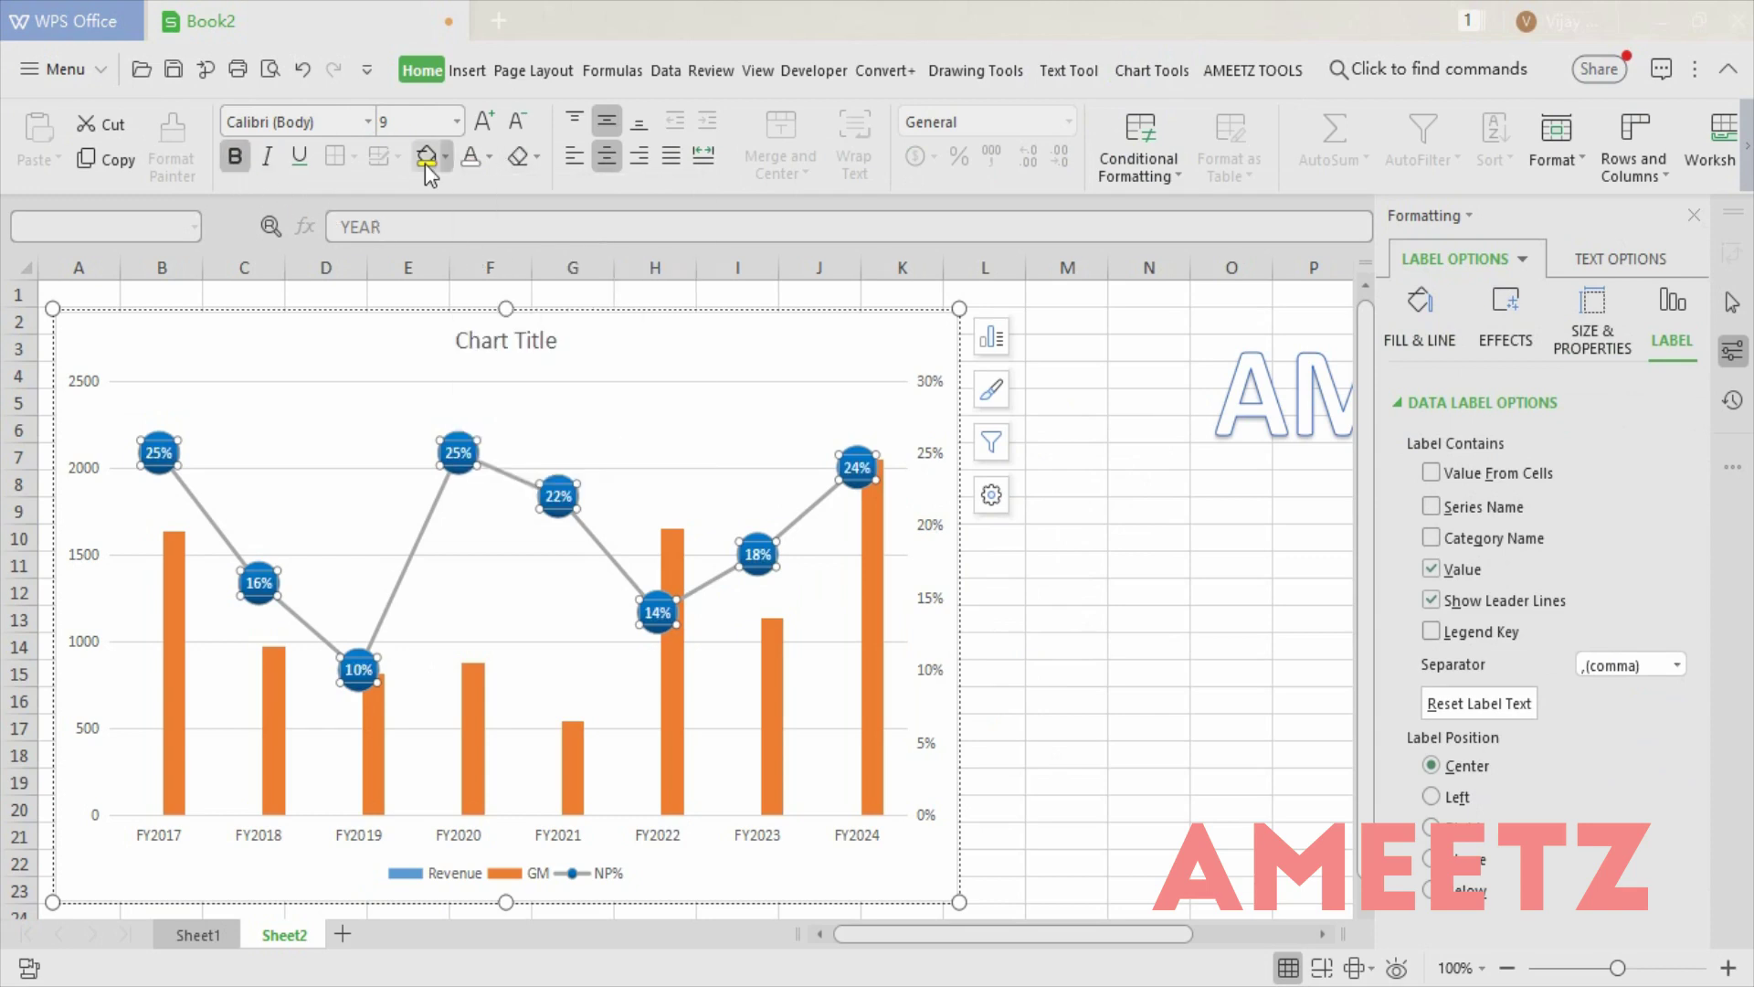
left_click(484, 120)
left_click(484, 121)
left_click(484, 120)
left_click(1230, 617)
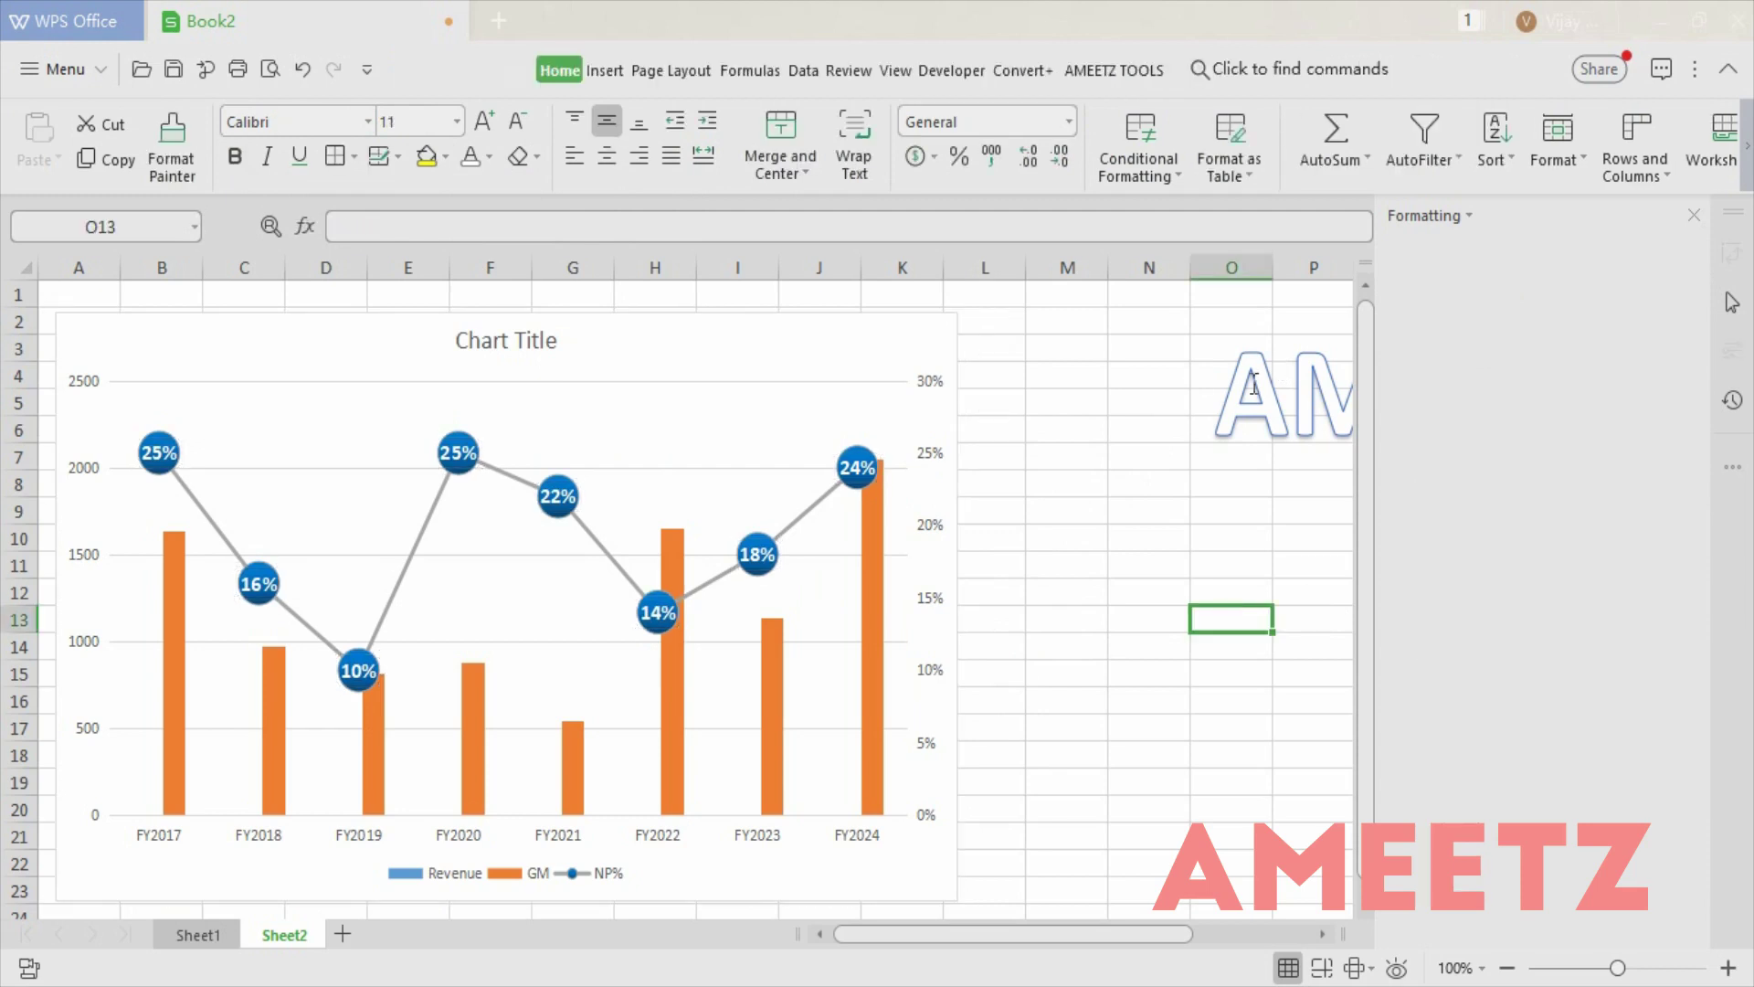
Close the formatting pane, re-tick Revenue, and toggle Np% off and back on.
left_click(1694, 214)
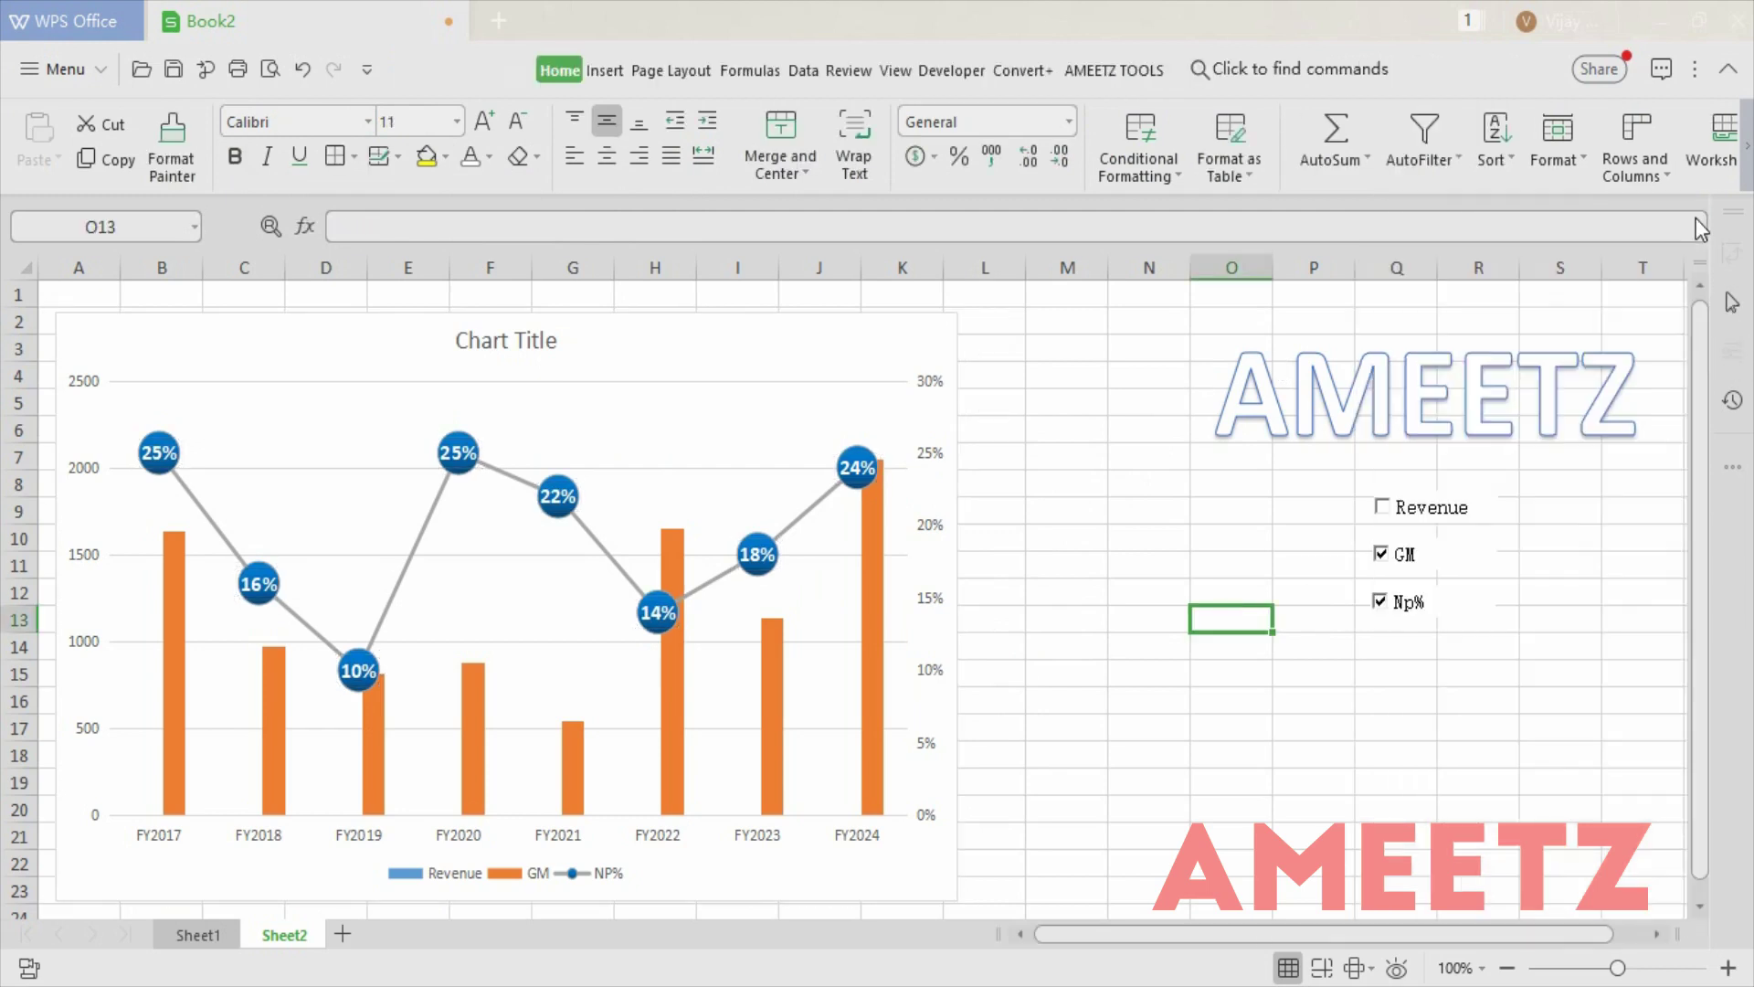
left_click(1428, 508)
left_click(1412, 602)
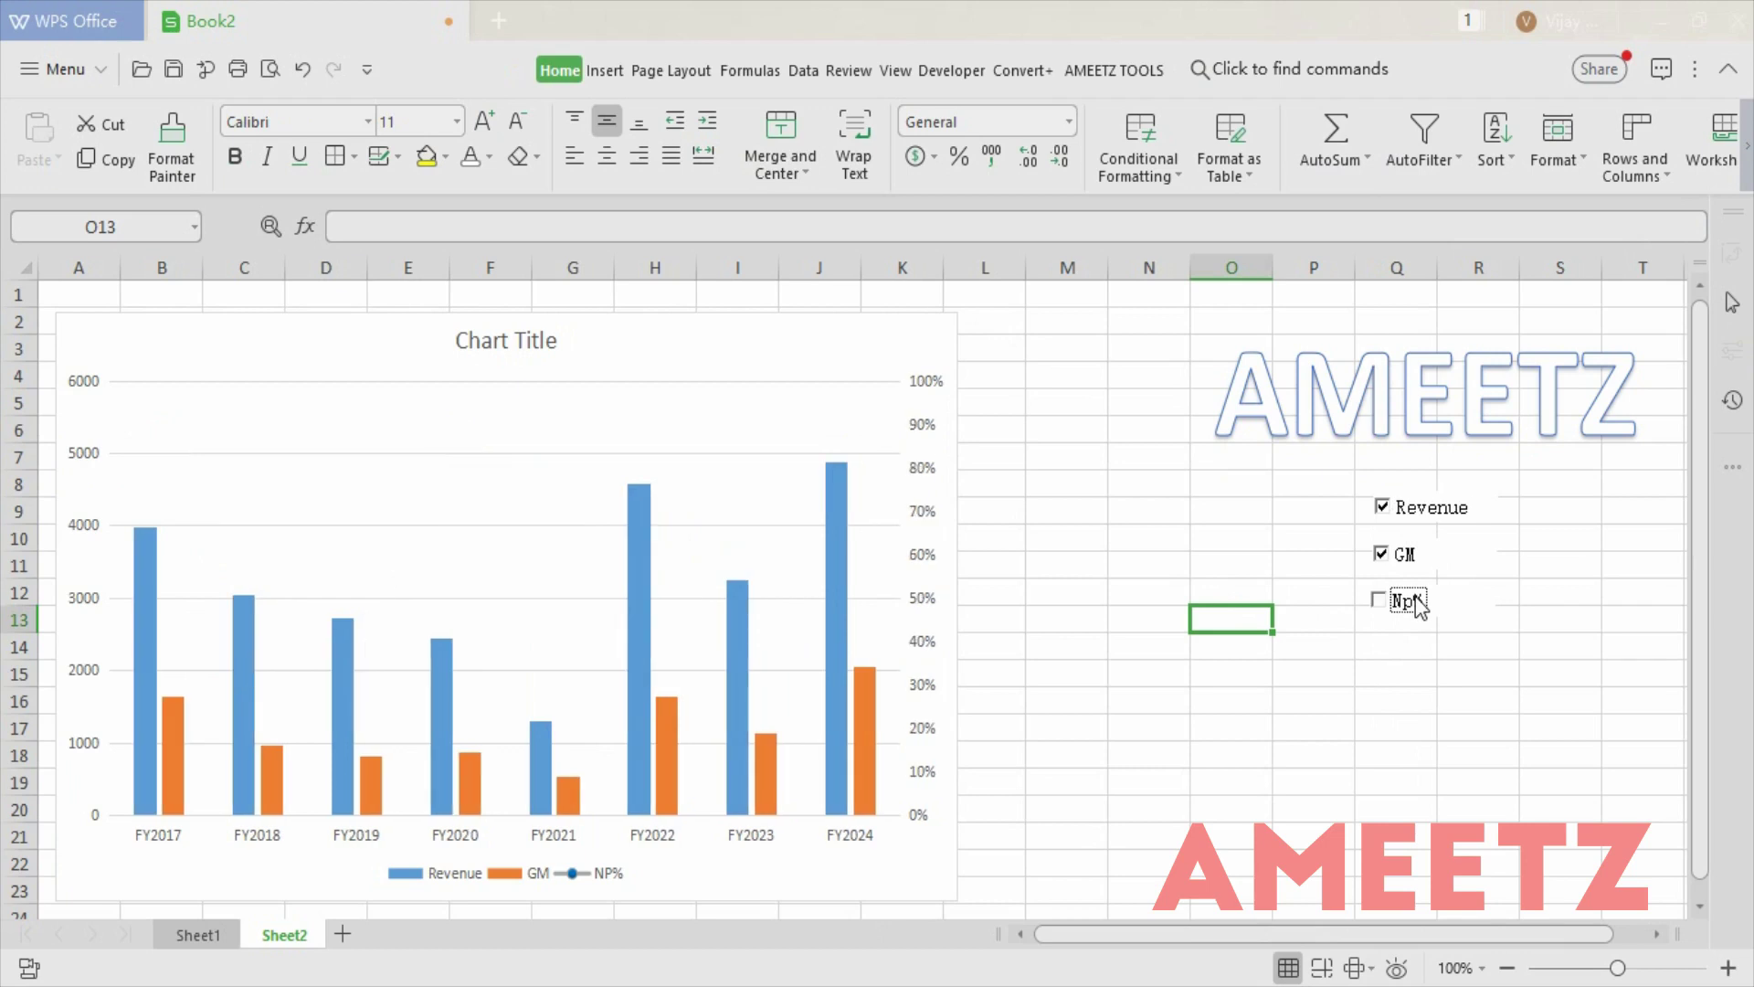
left_click(1418, 609)
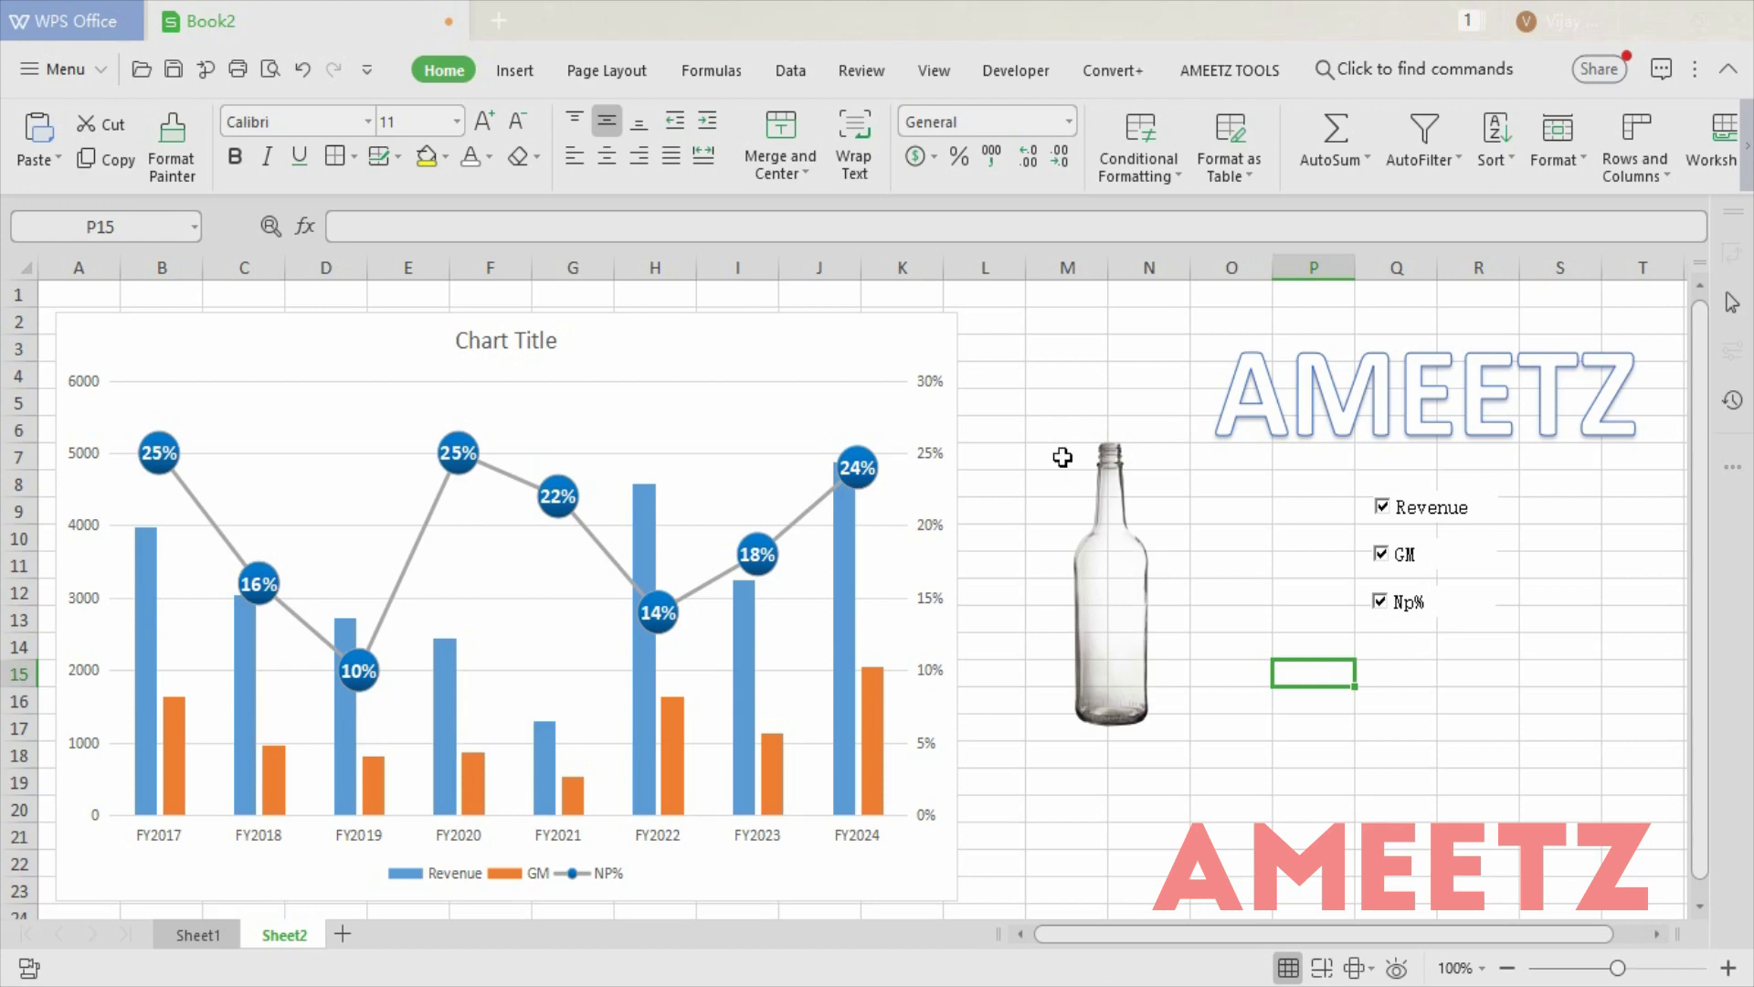
Select the bottle picture, then the chart's blue Revenue column series.
left_click(1137, 553)
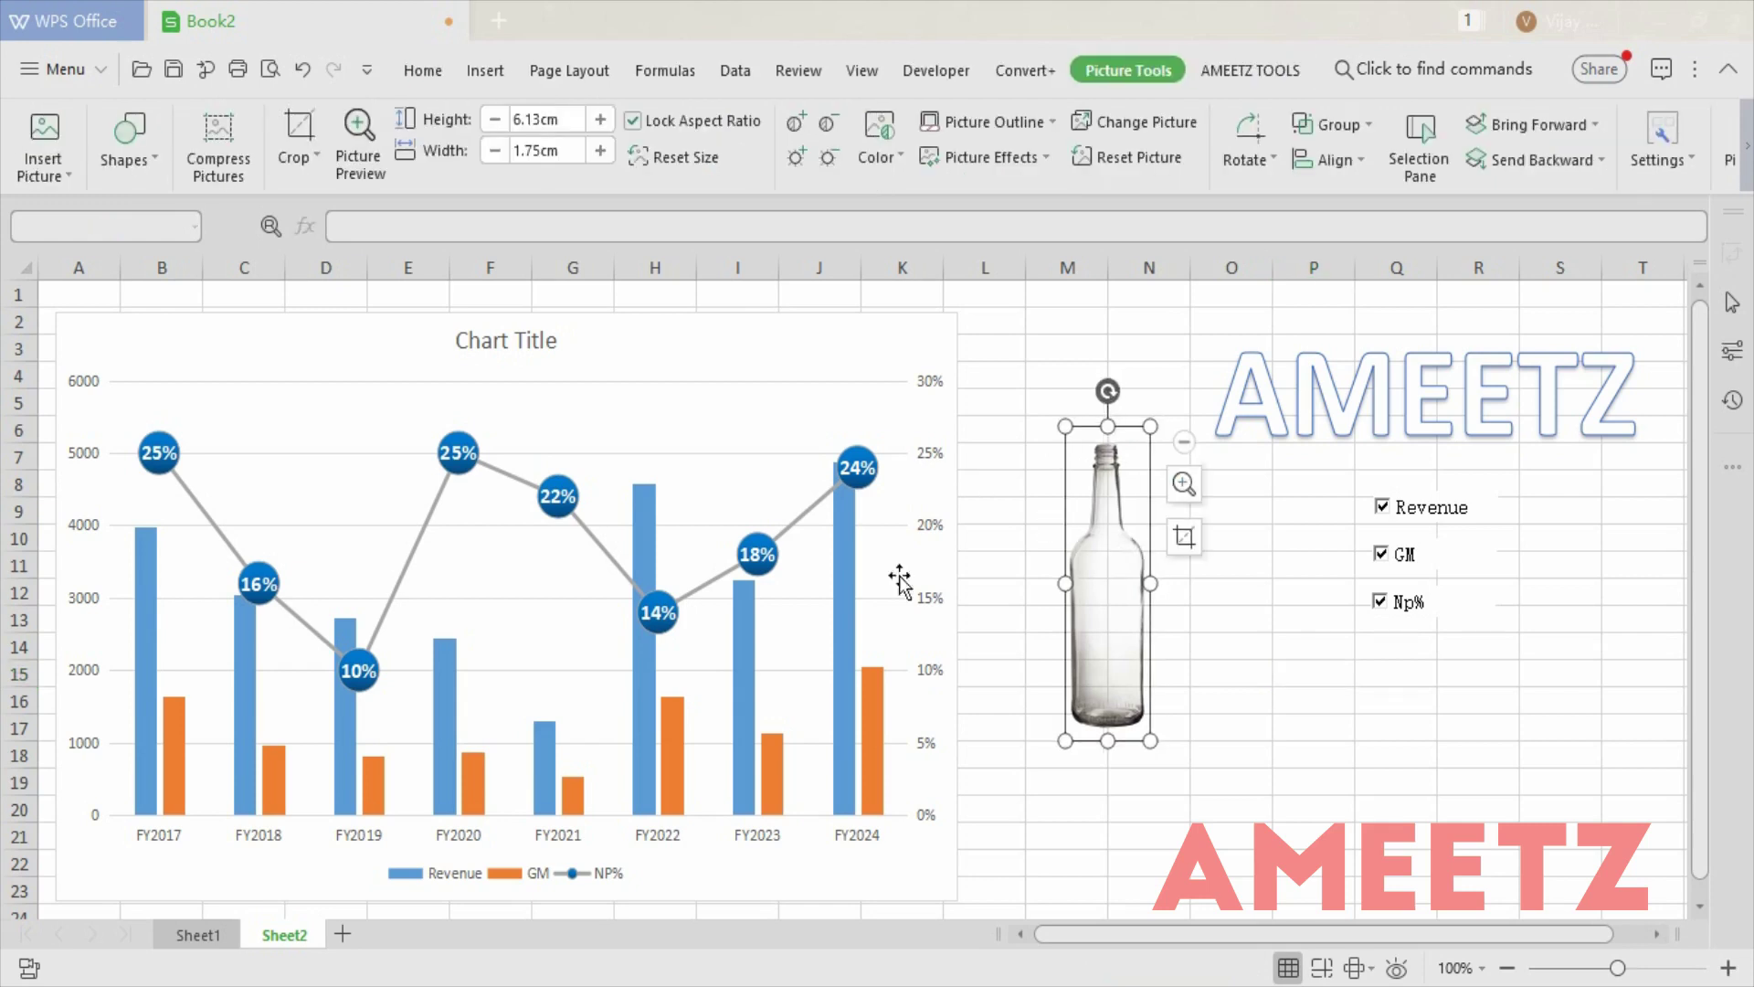
left_click(845, 583)
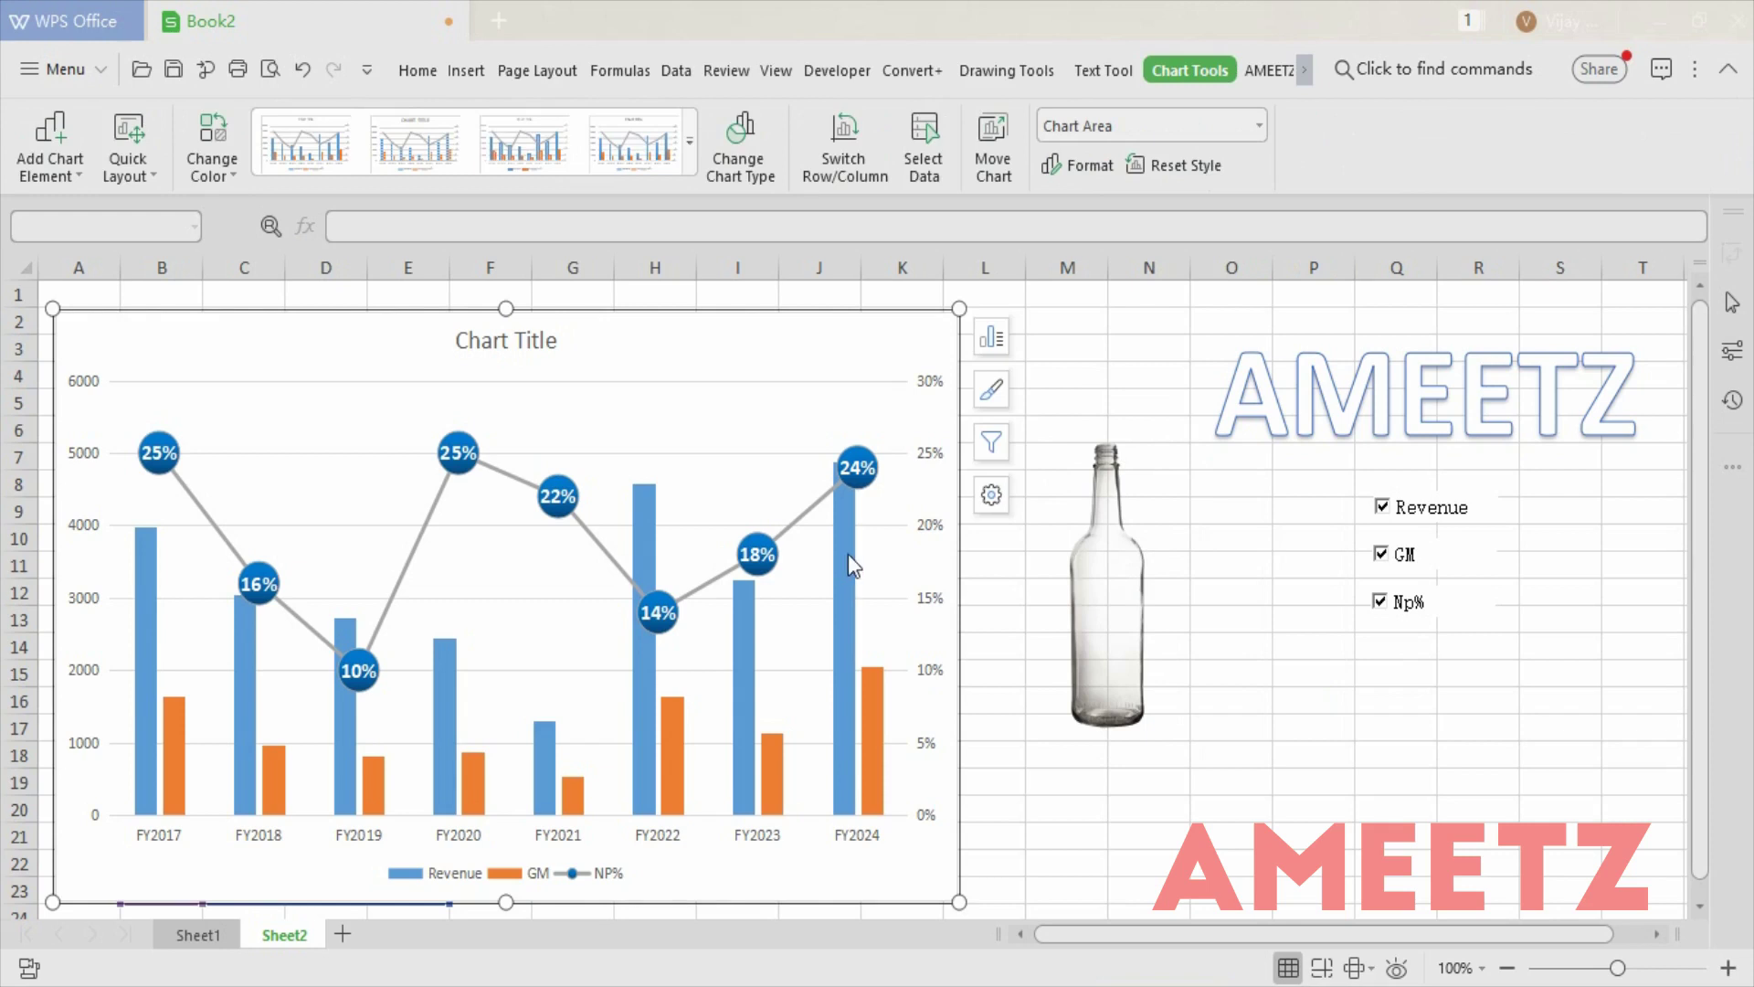
left_click(850, 565)
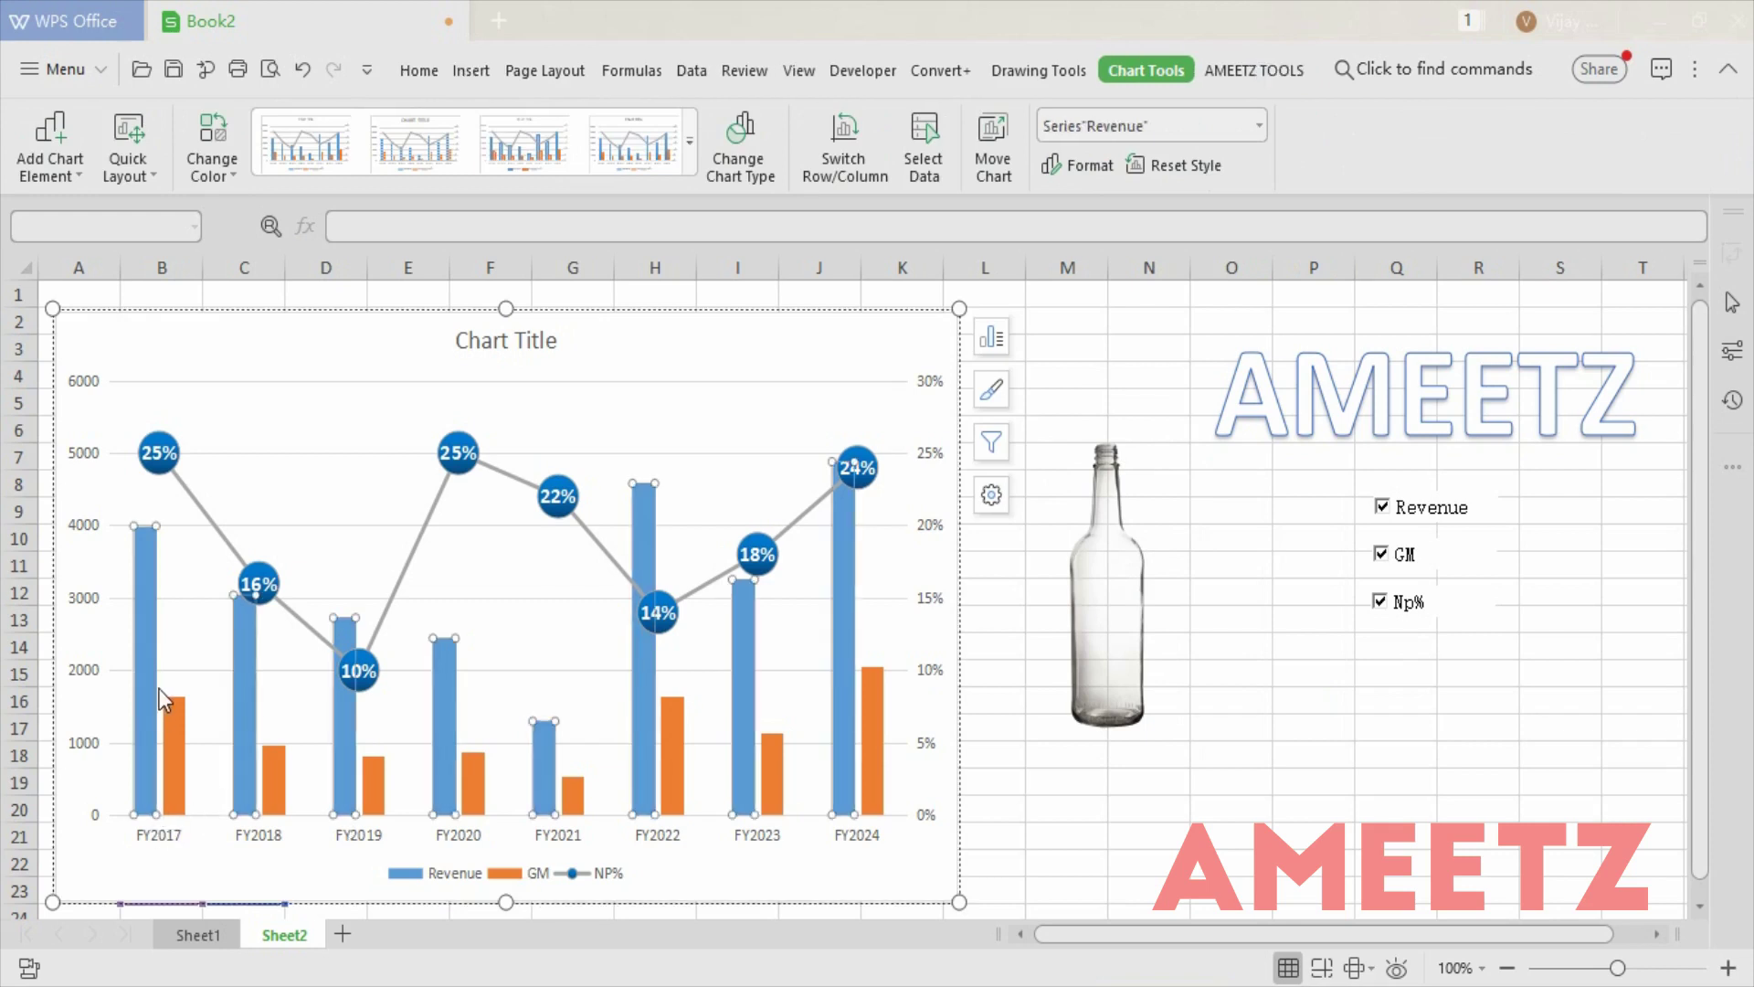
Fill the Revenue columns with the copied bottle picture from the clipboard.
right_click(856, 610)
left_click(1005, 839)
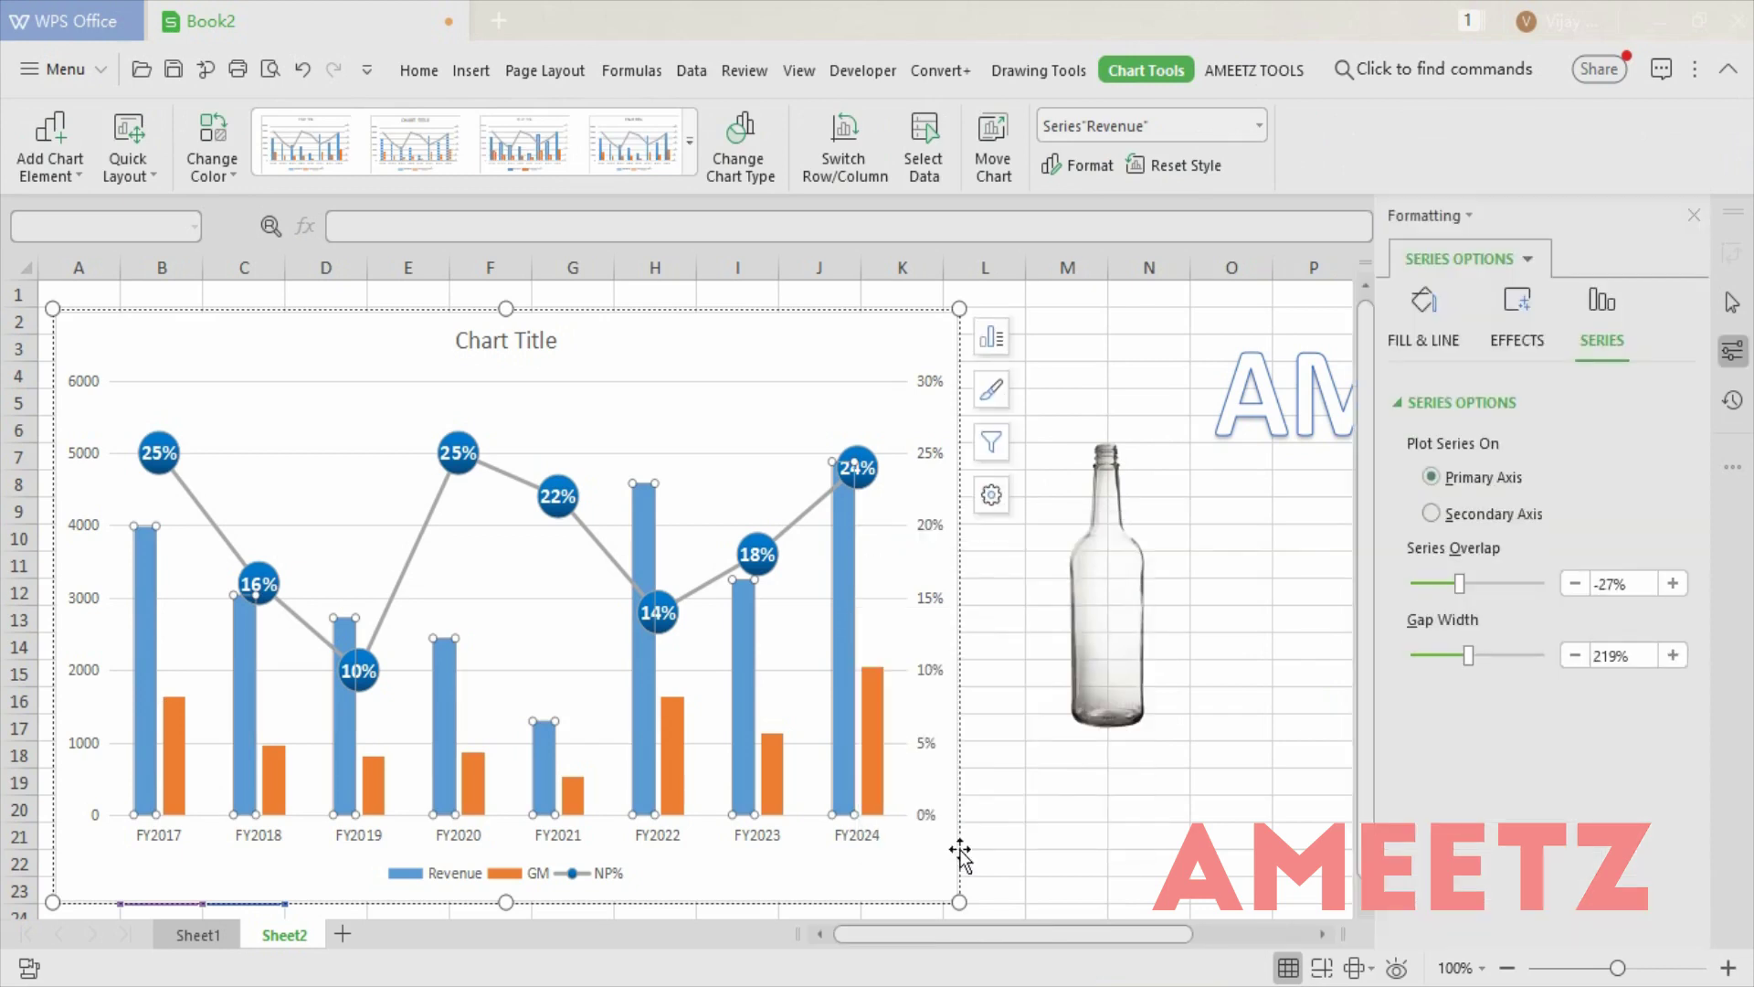
left_click(1421, 301)
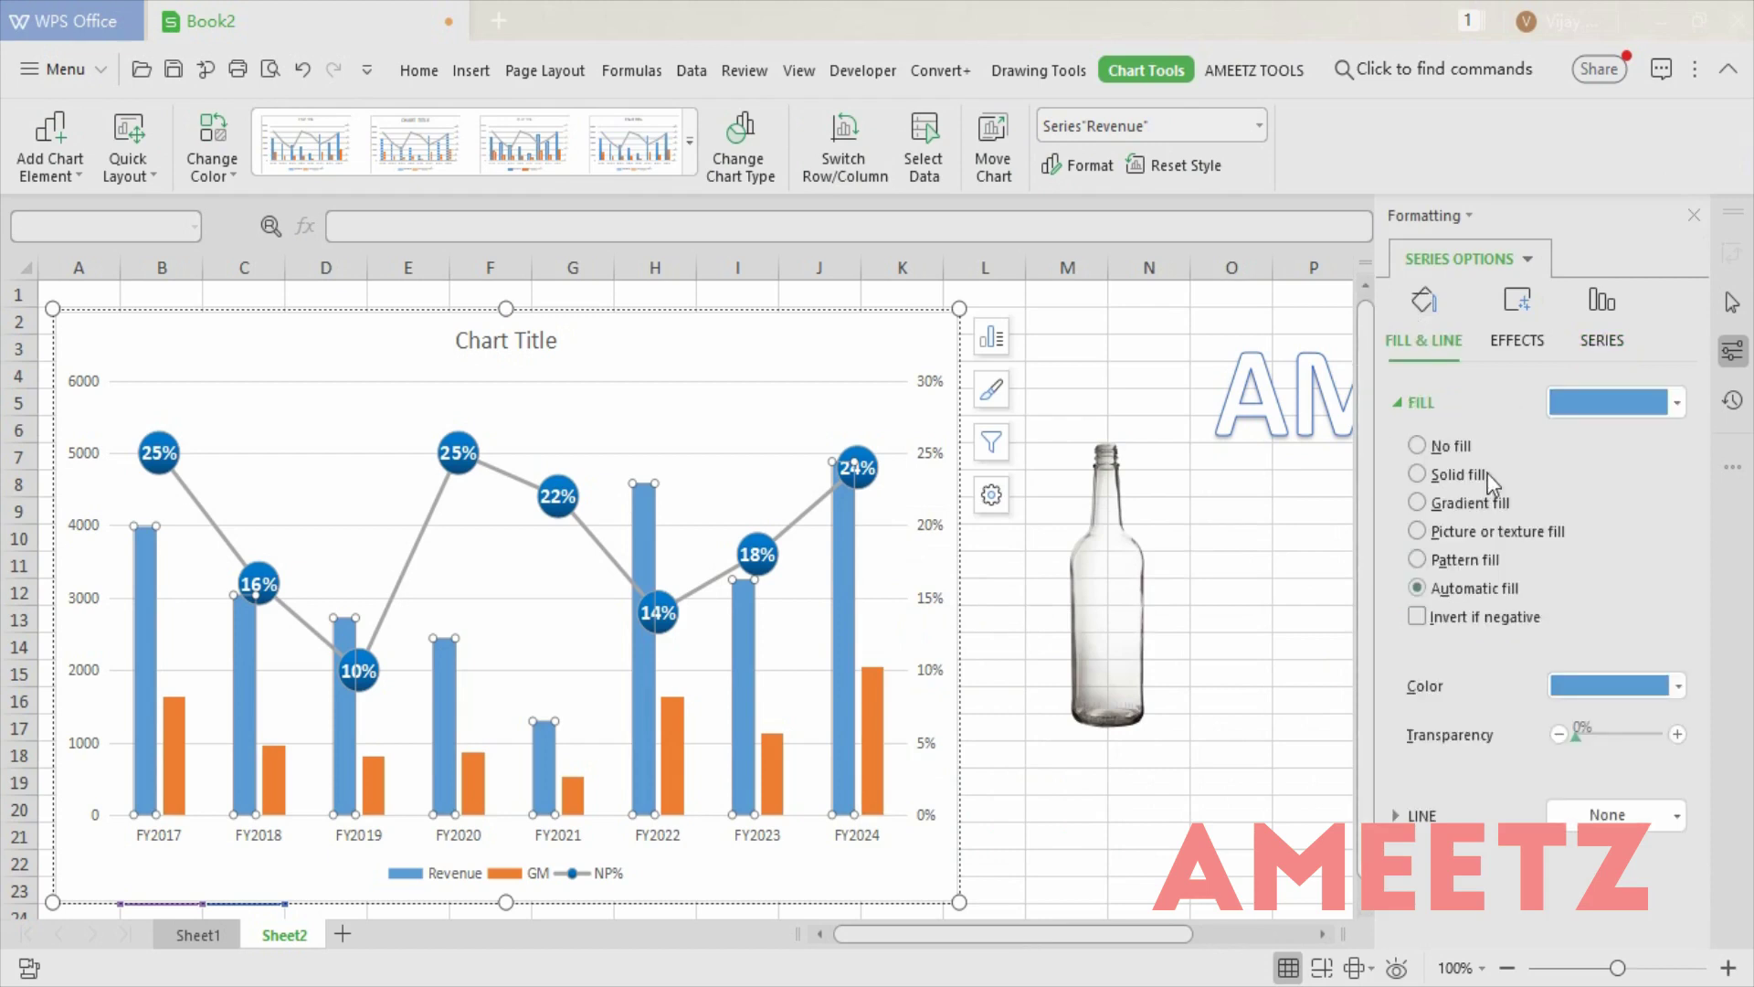
left_click(1470, 533)
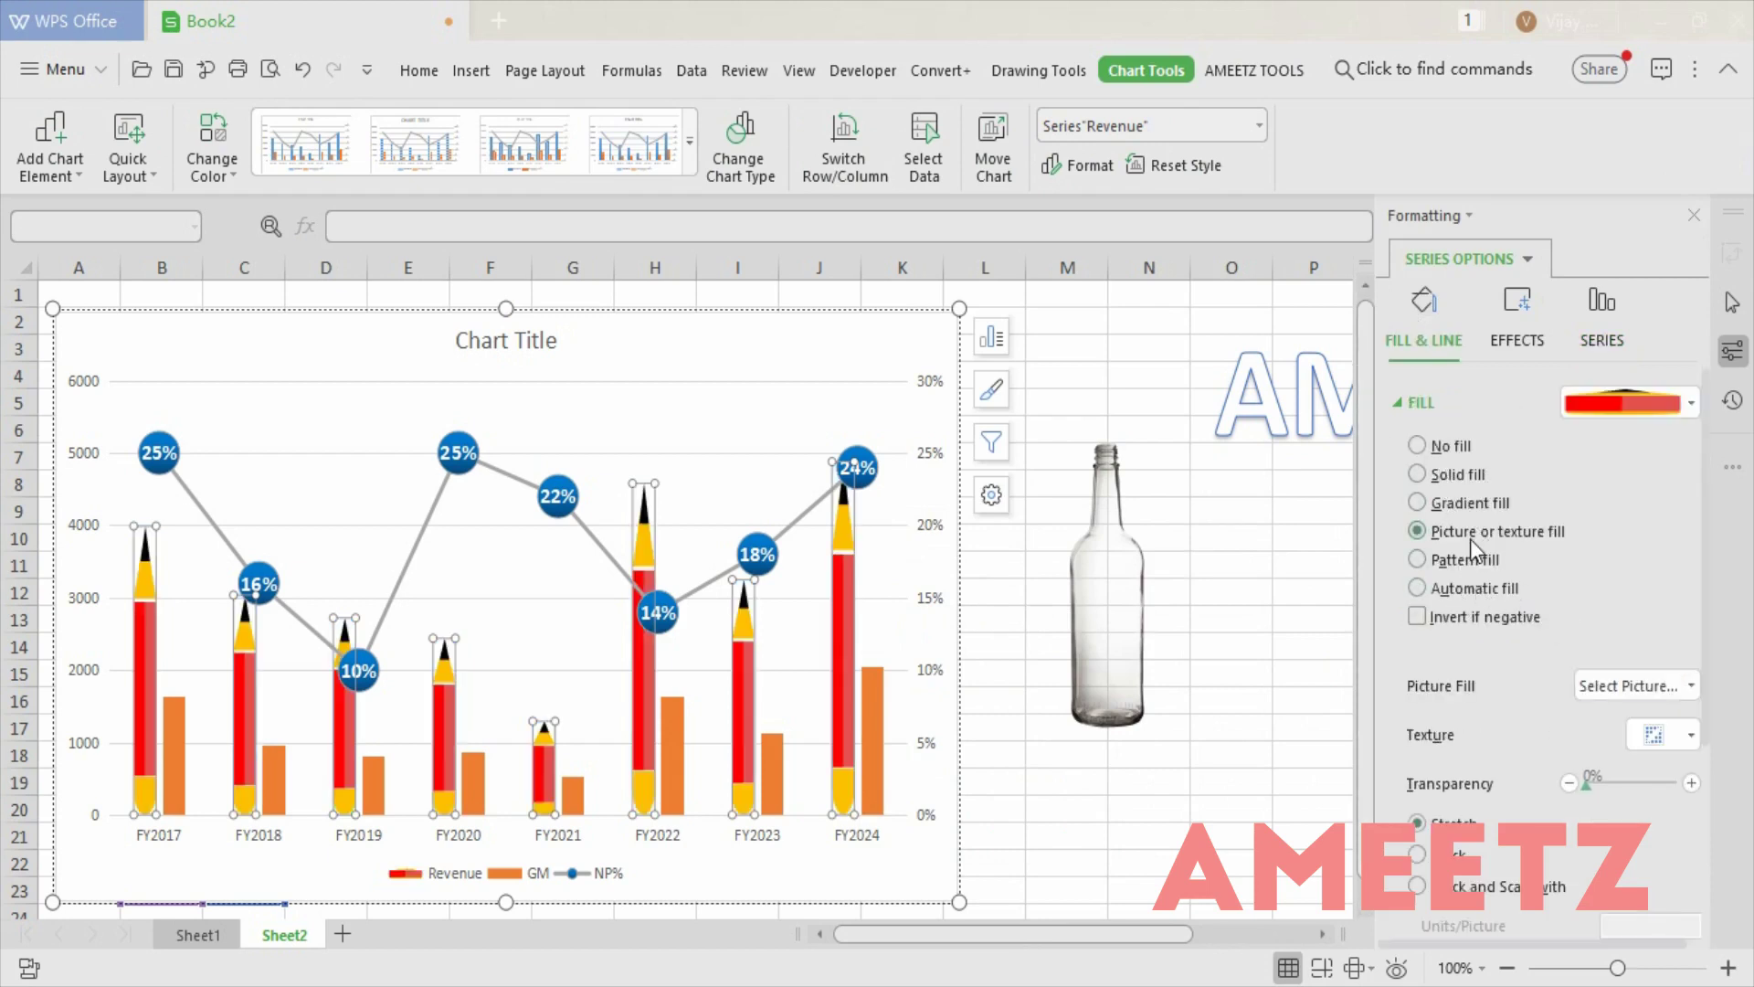
left_click(1691, 683)
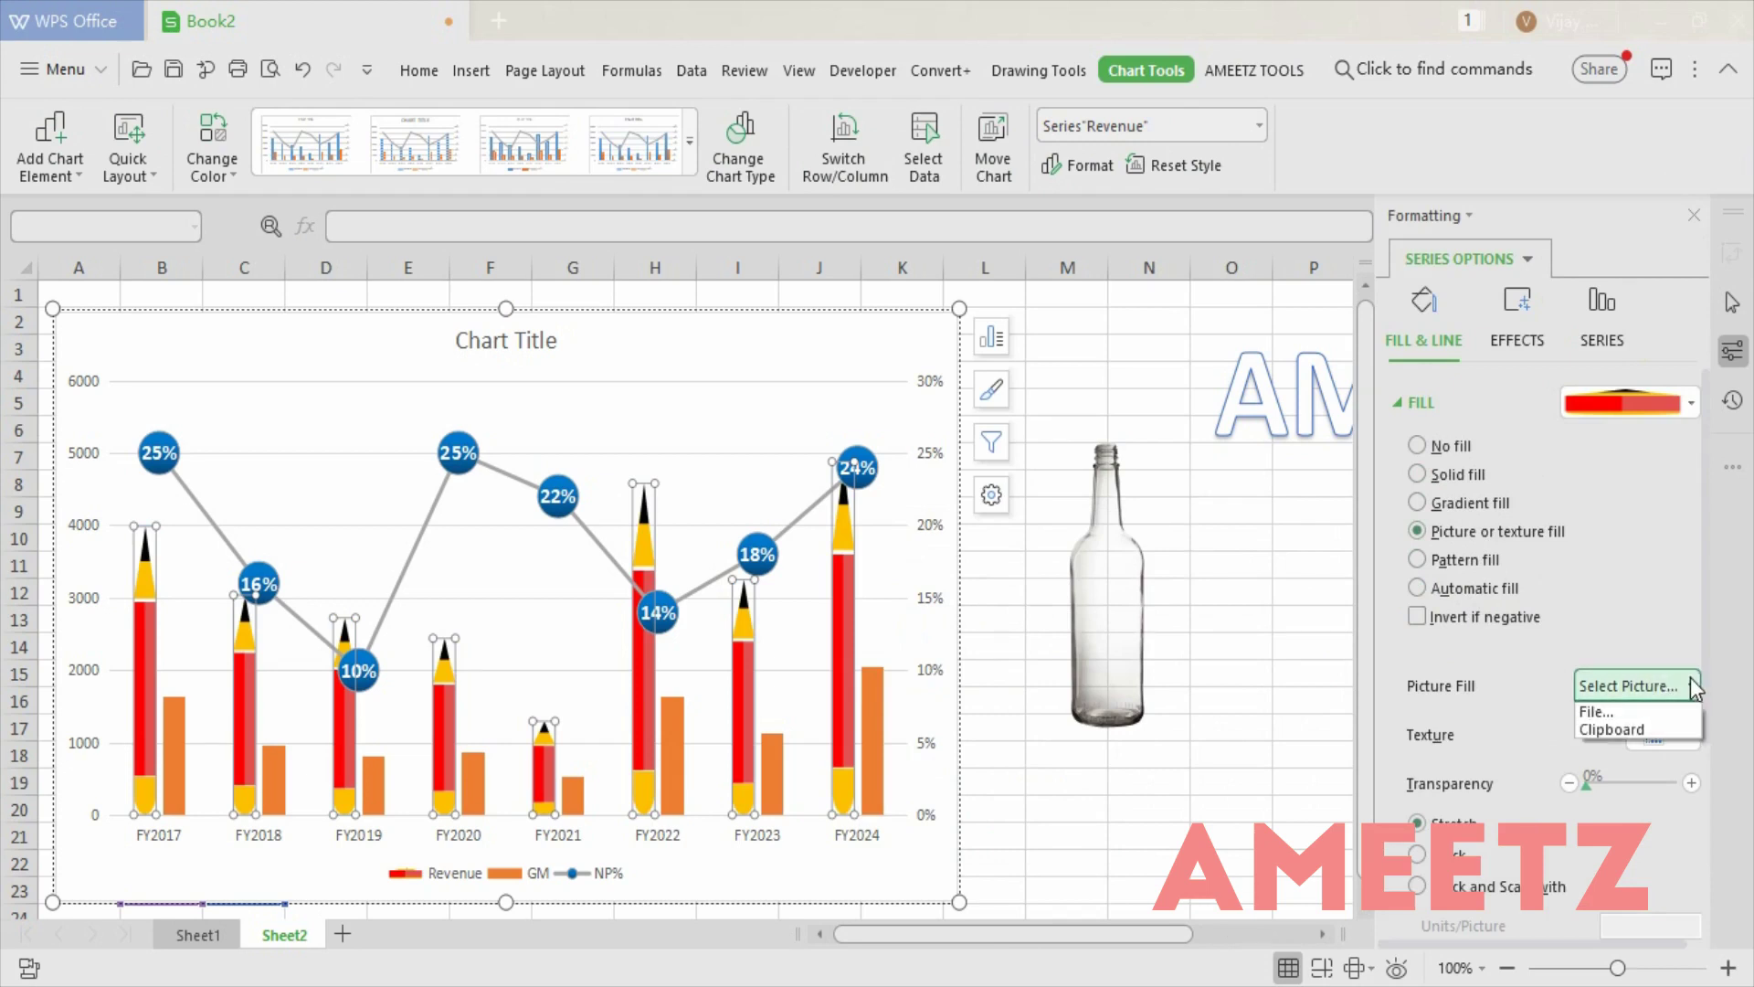
left_click(1680, 730)
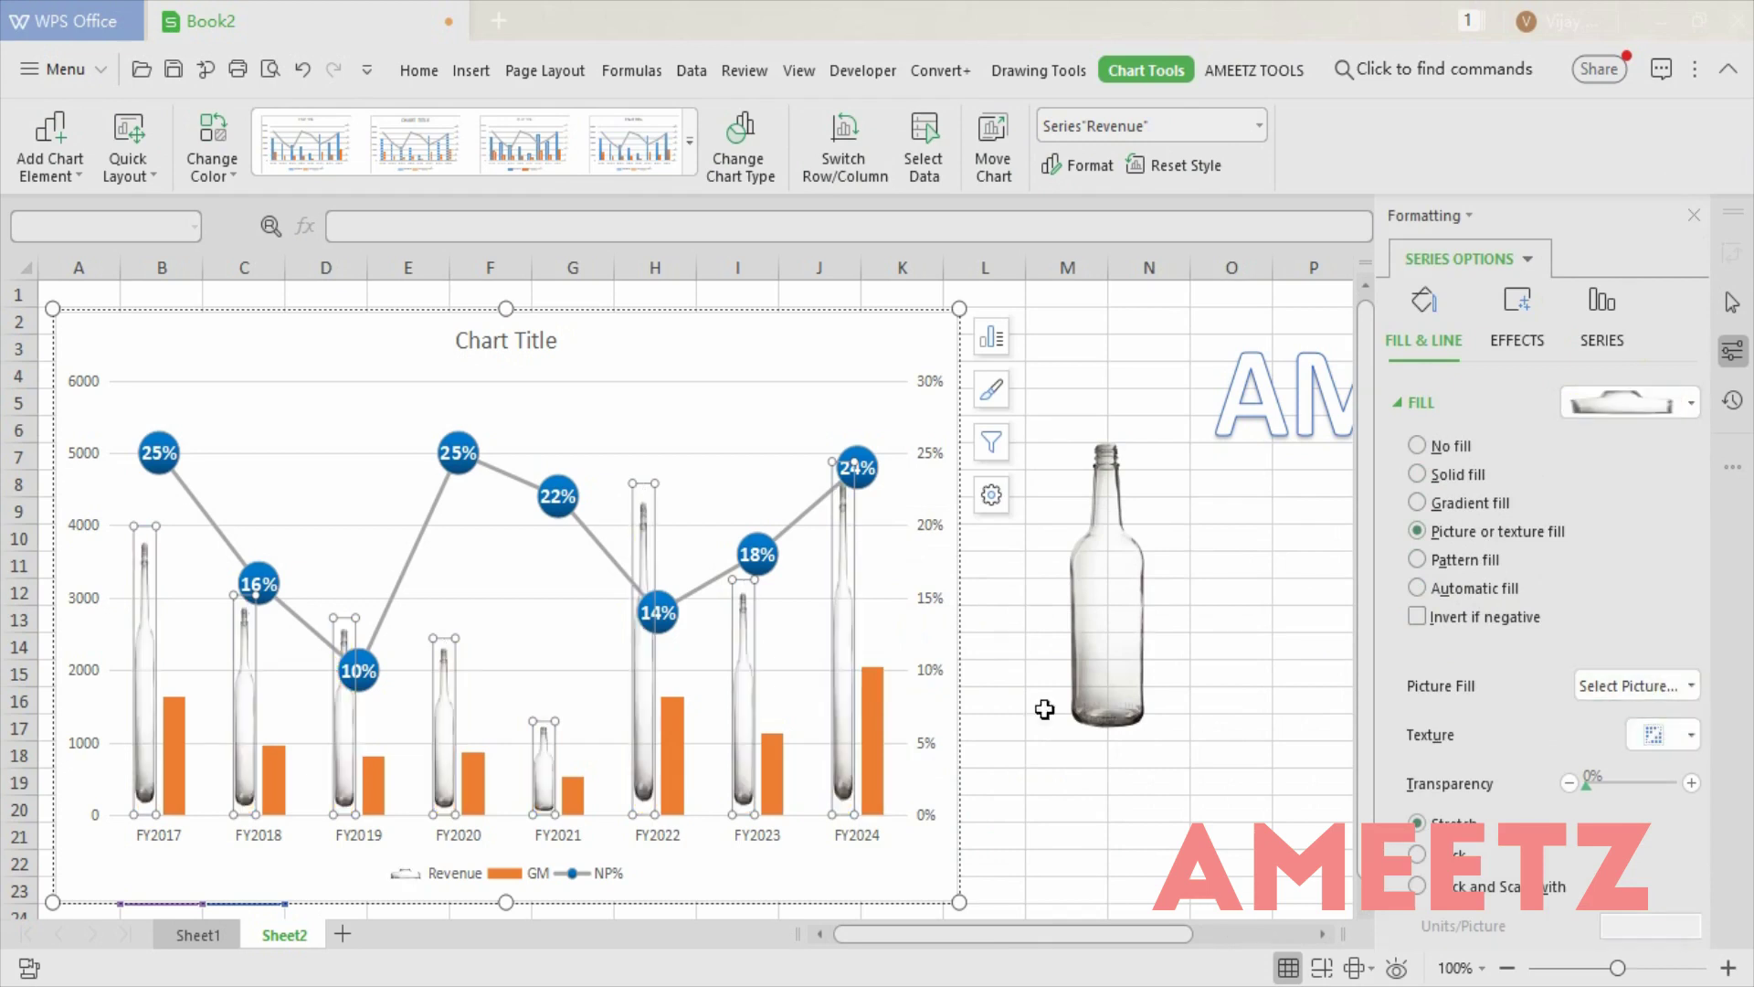
Shrink the chart from bottom and top so the table headers show.
left_click_drag(507, 900, 507, 721)
left_click_drag(505, 309, 506, 393)
left_click(1173, 596)
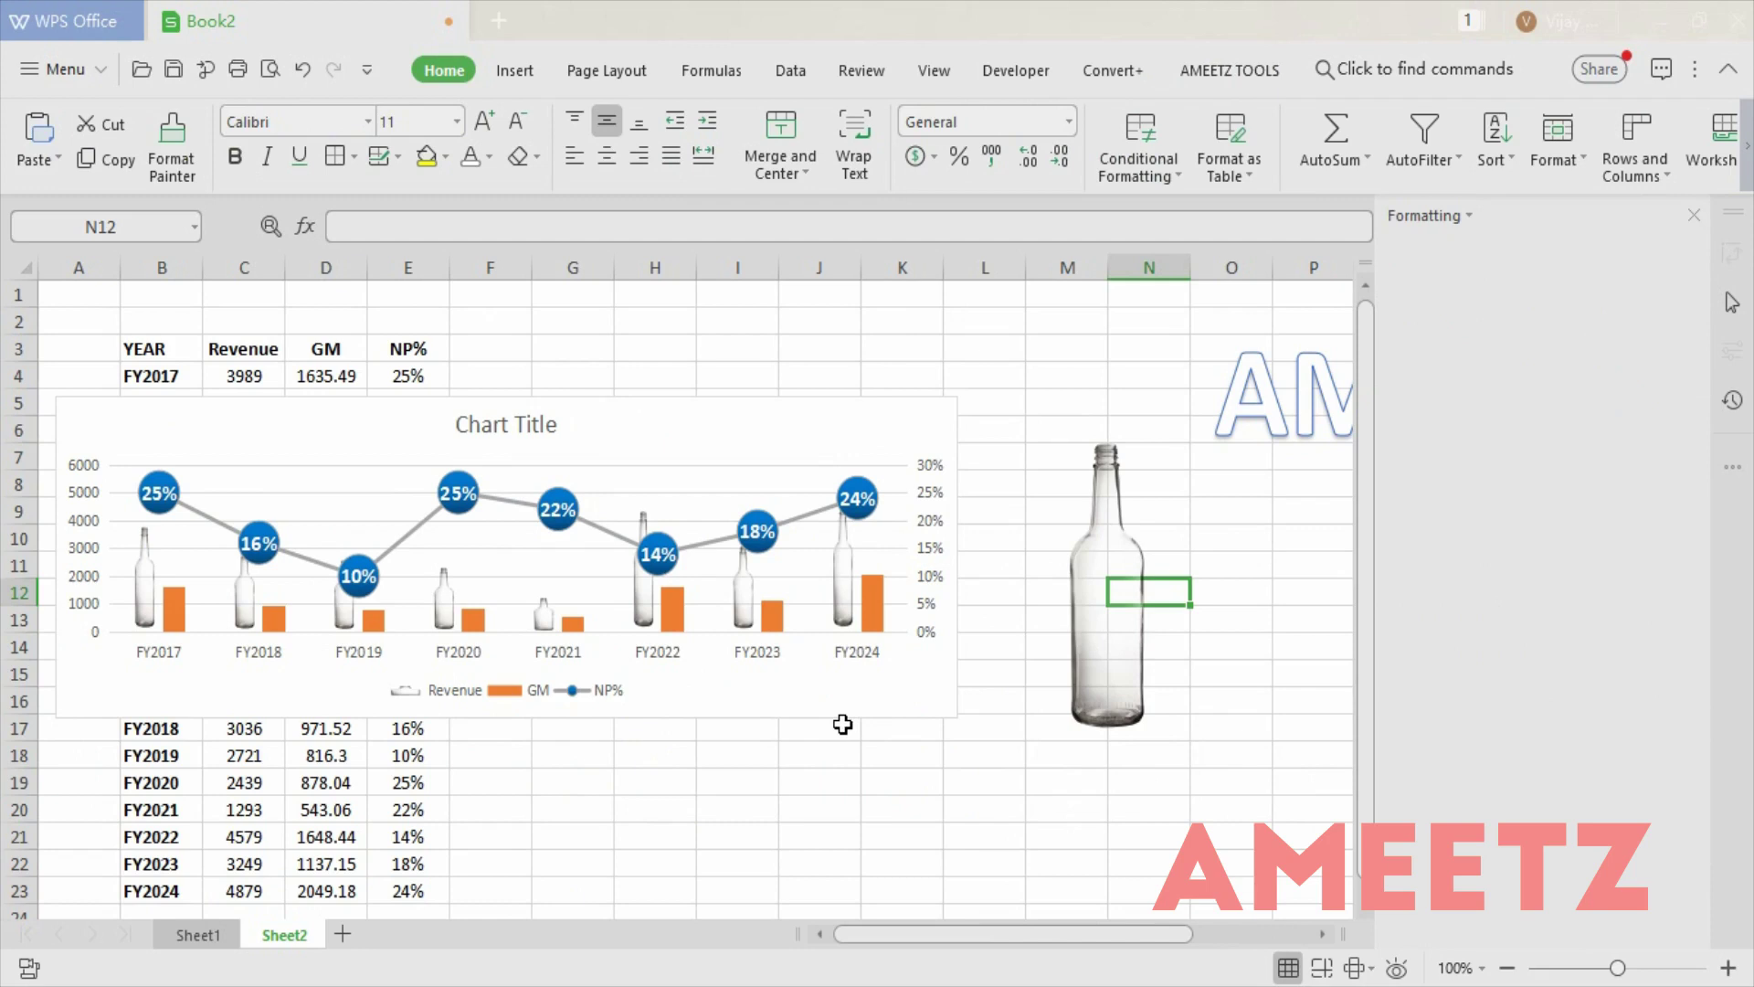
Fill the GM columns with the copied bottle picture from the clipboard.
left_click(890, 621)
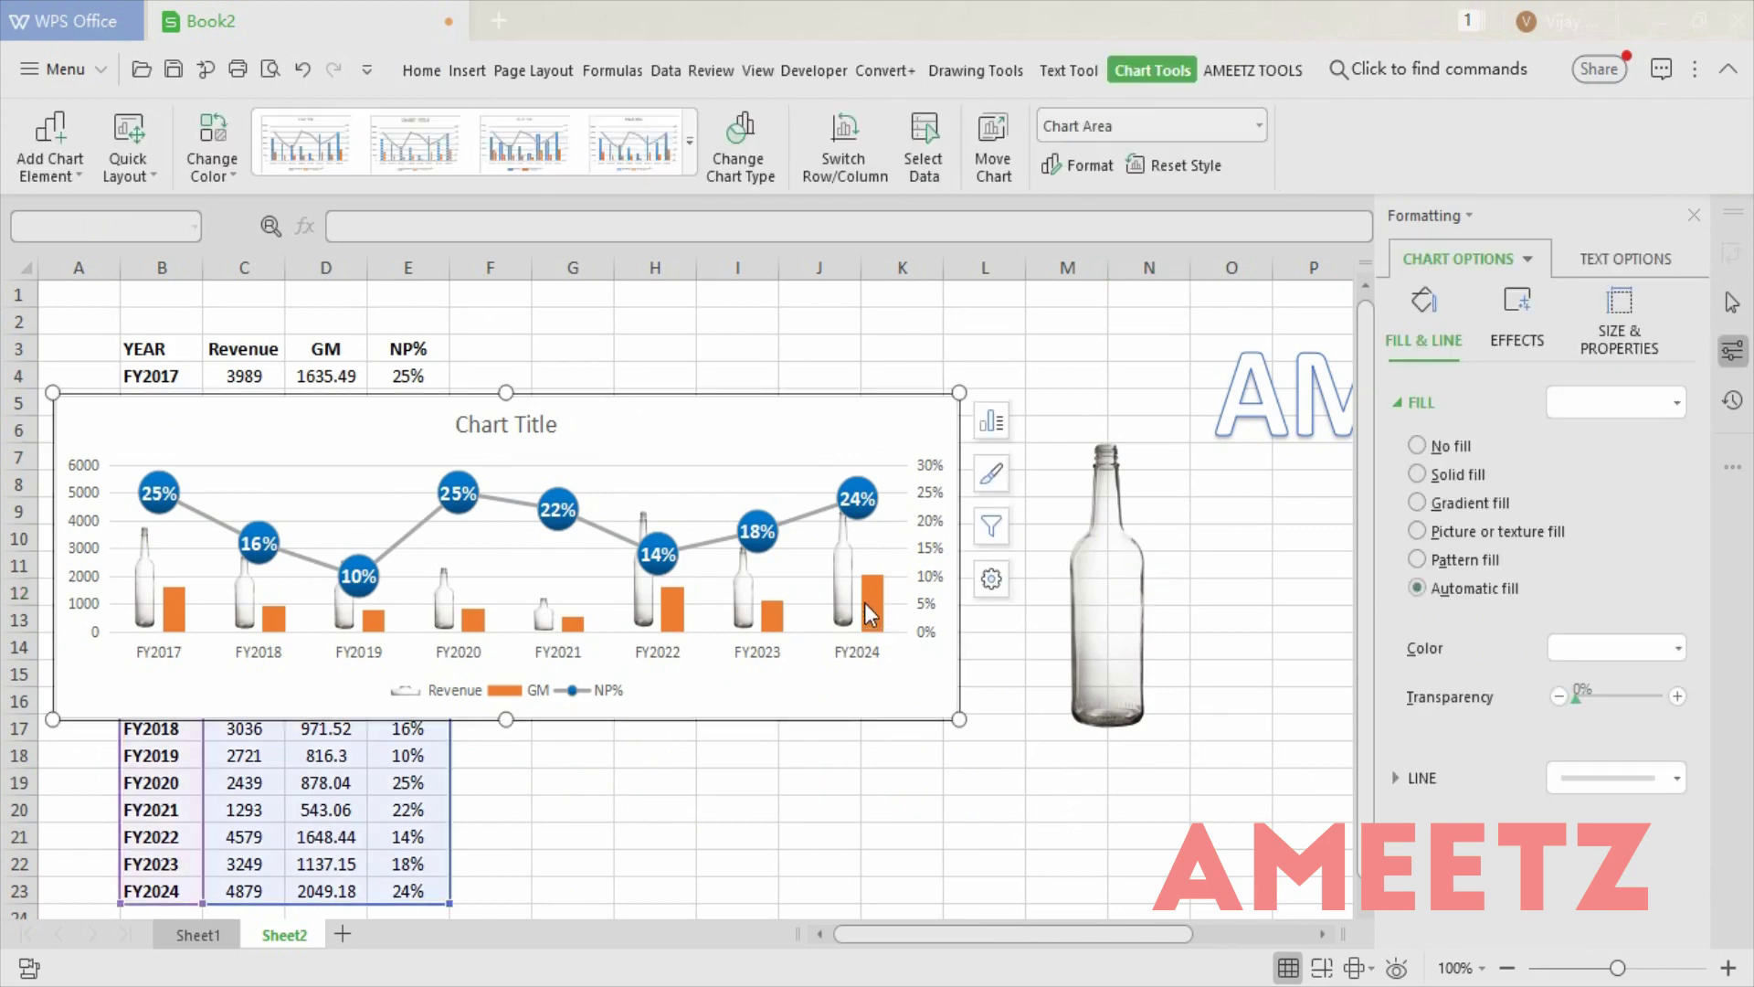
left_click(866, 607)
right_click(867, 594)
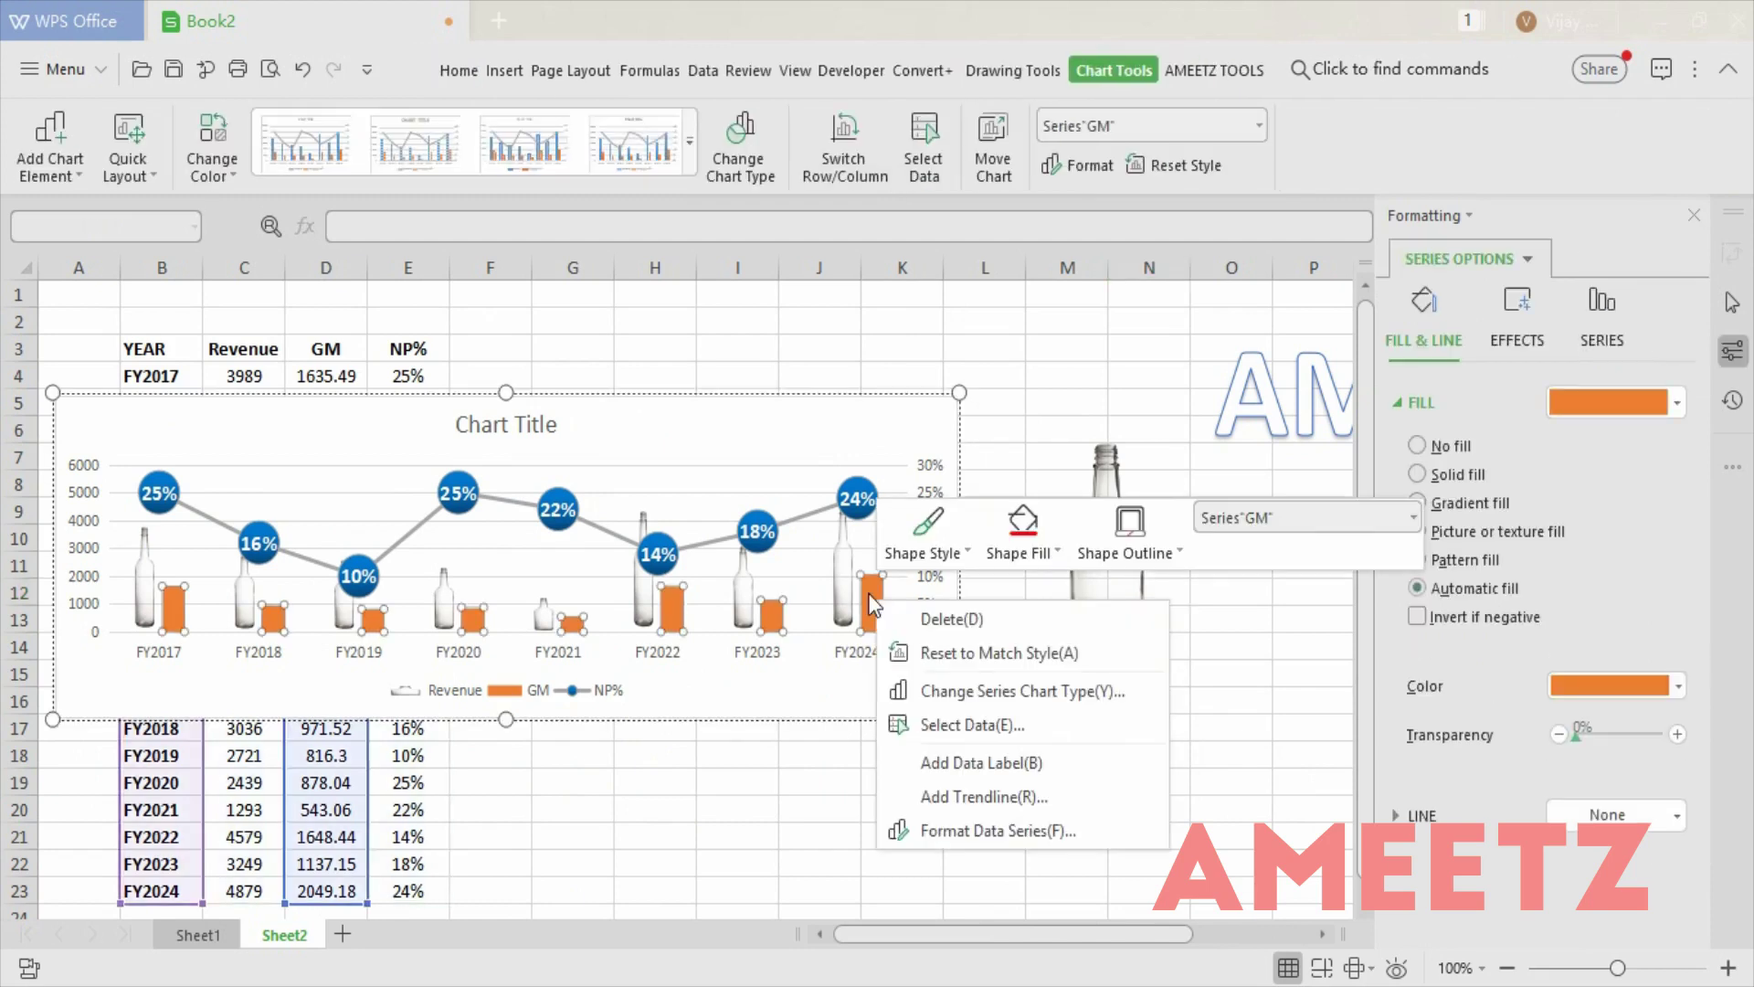
left_click(987, 831)
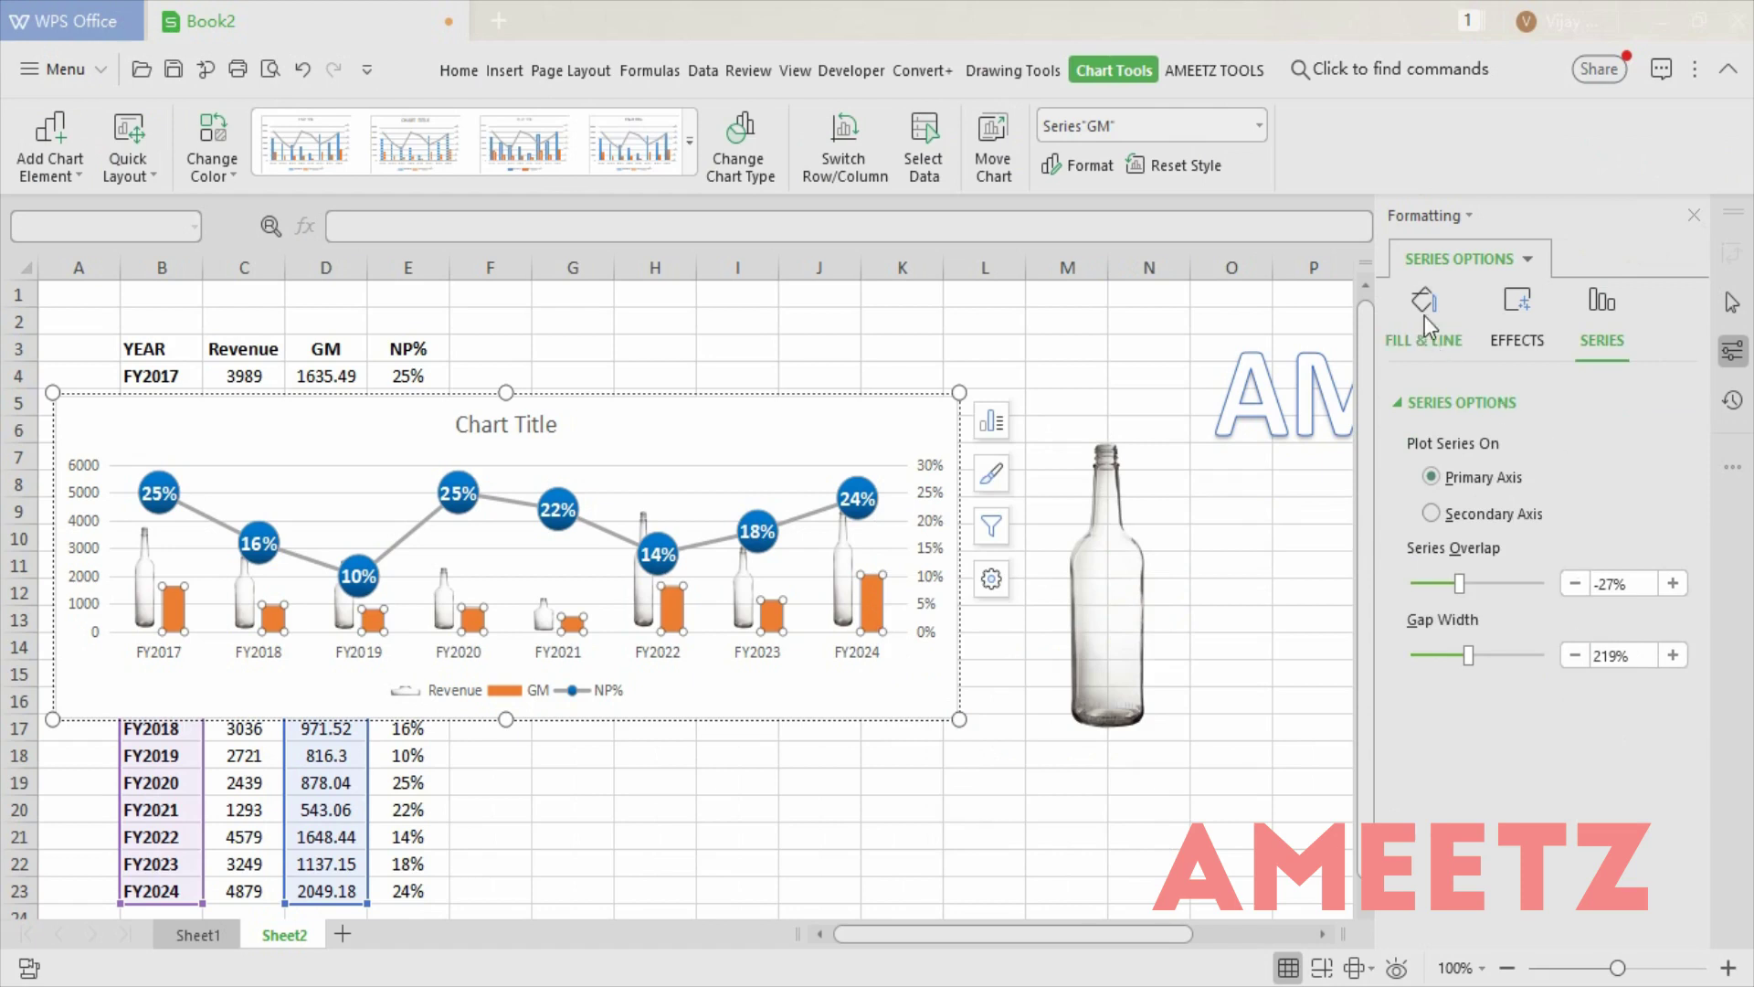
left_click(1441, 352)
left_click(1460, 530)
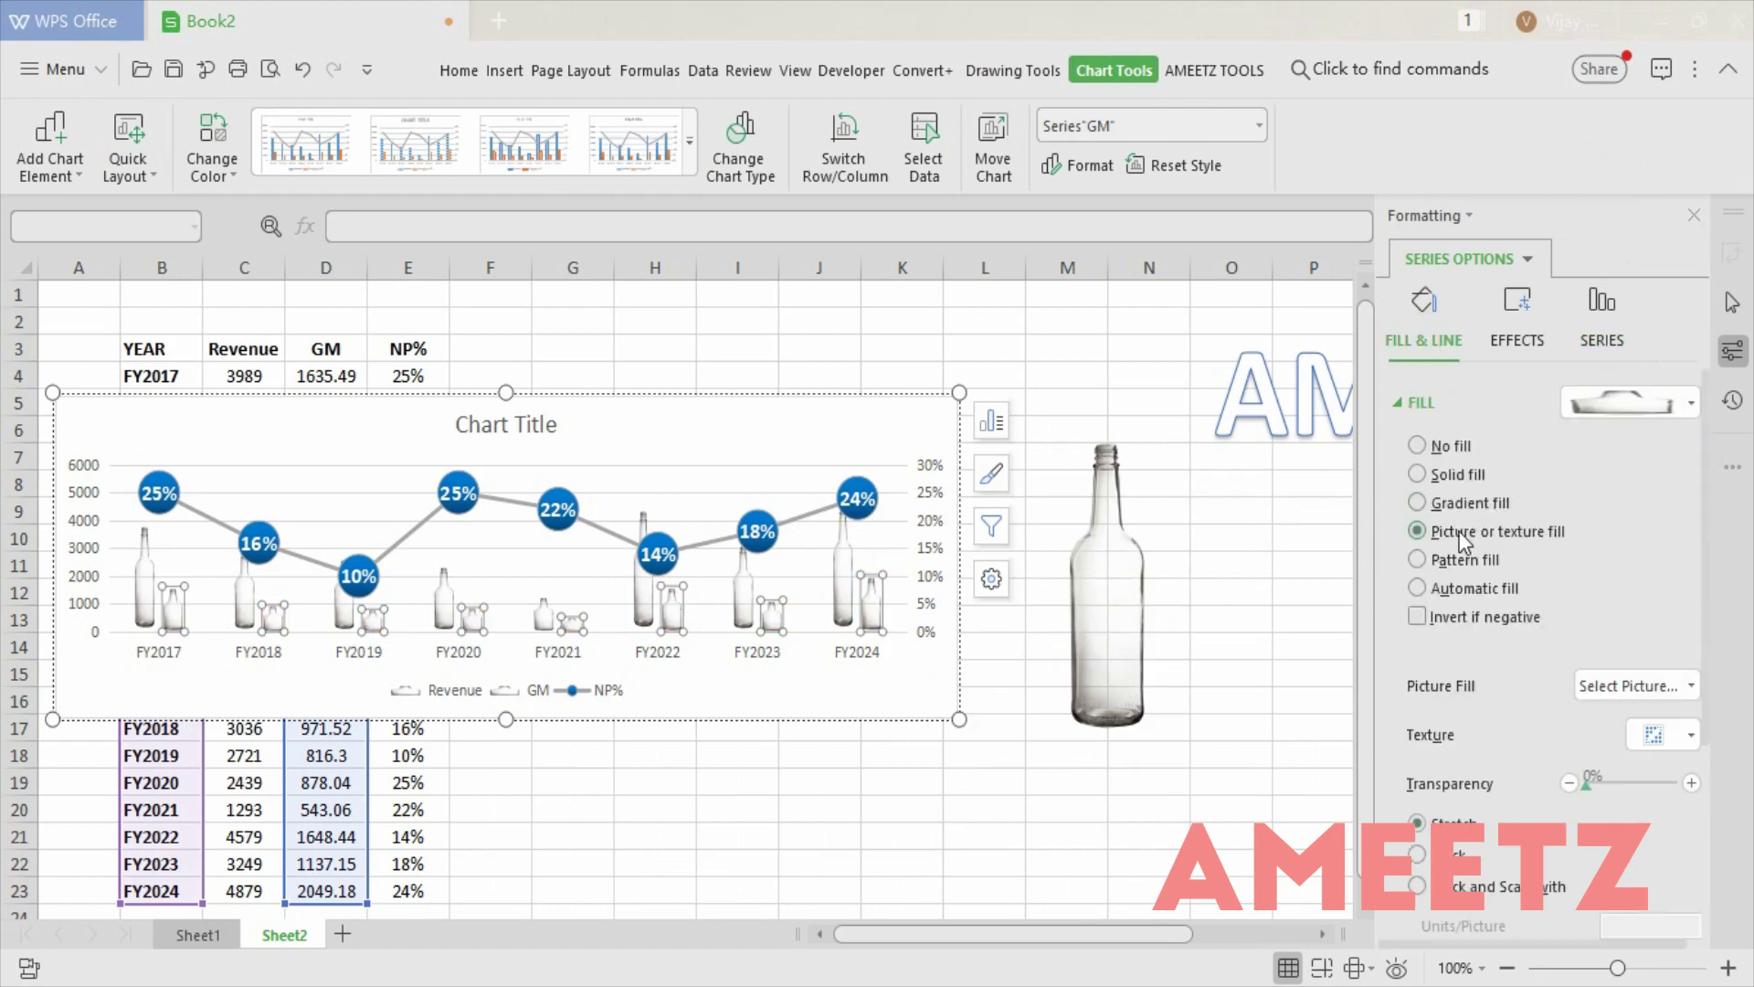
left_click(1684, 687)
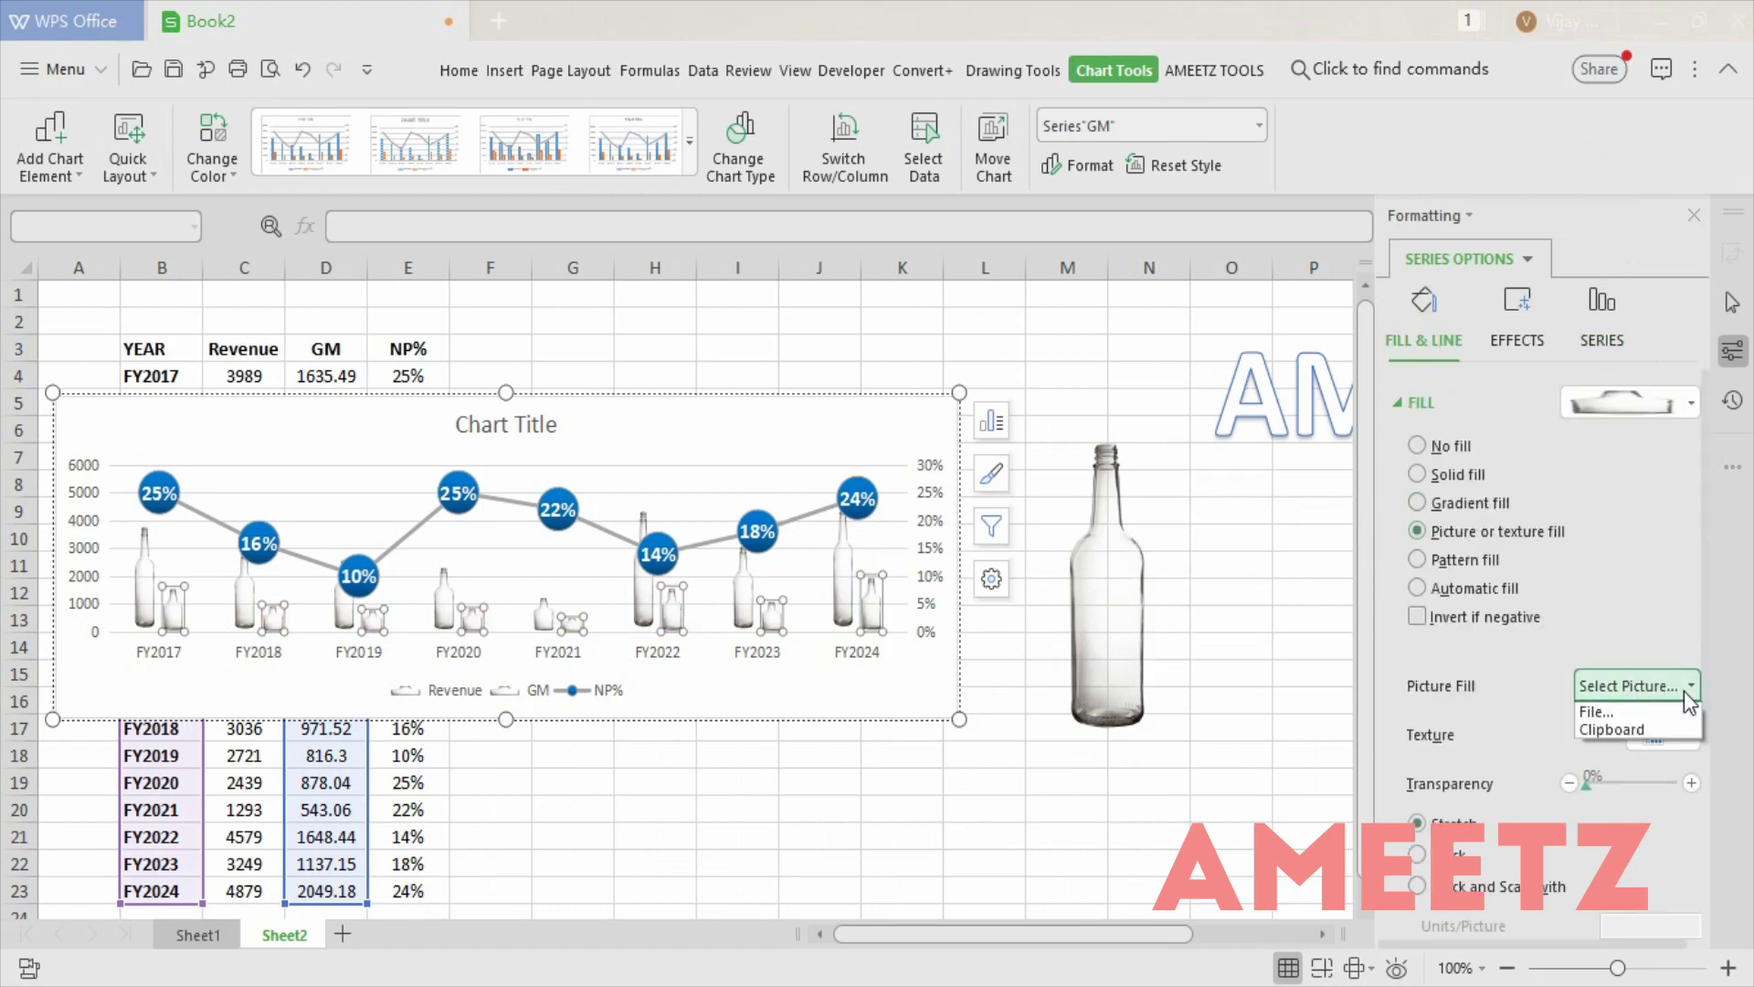
left_click(1646, 727)
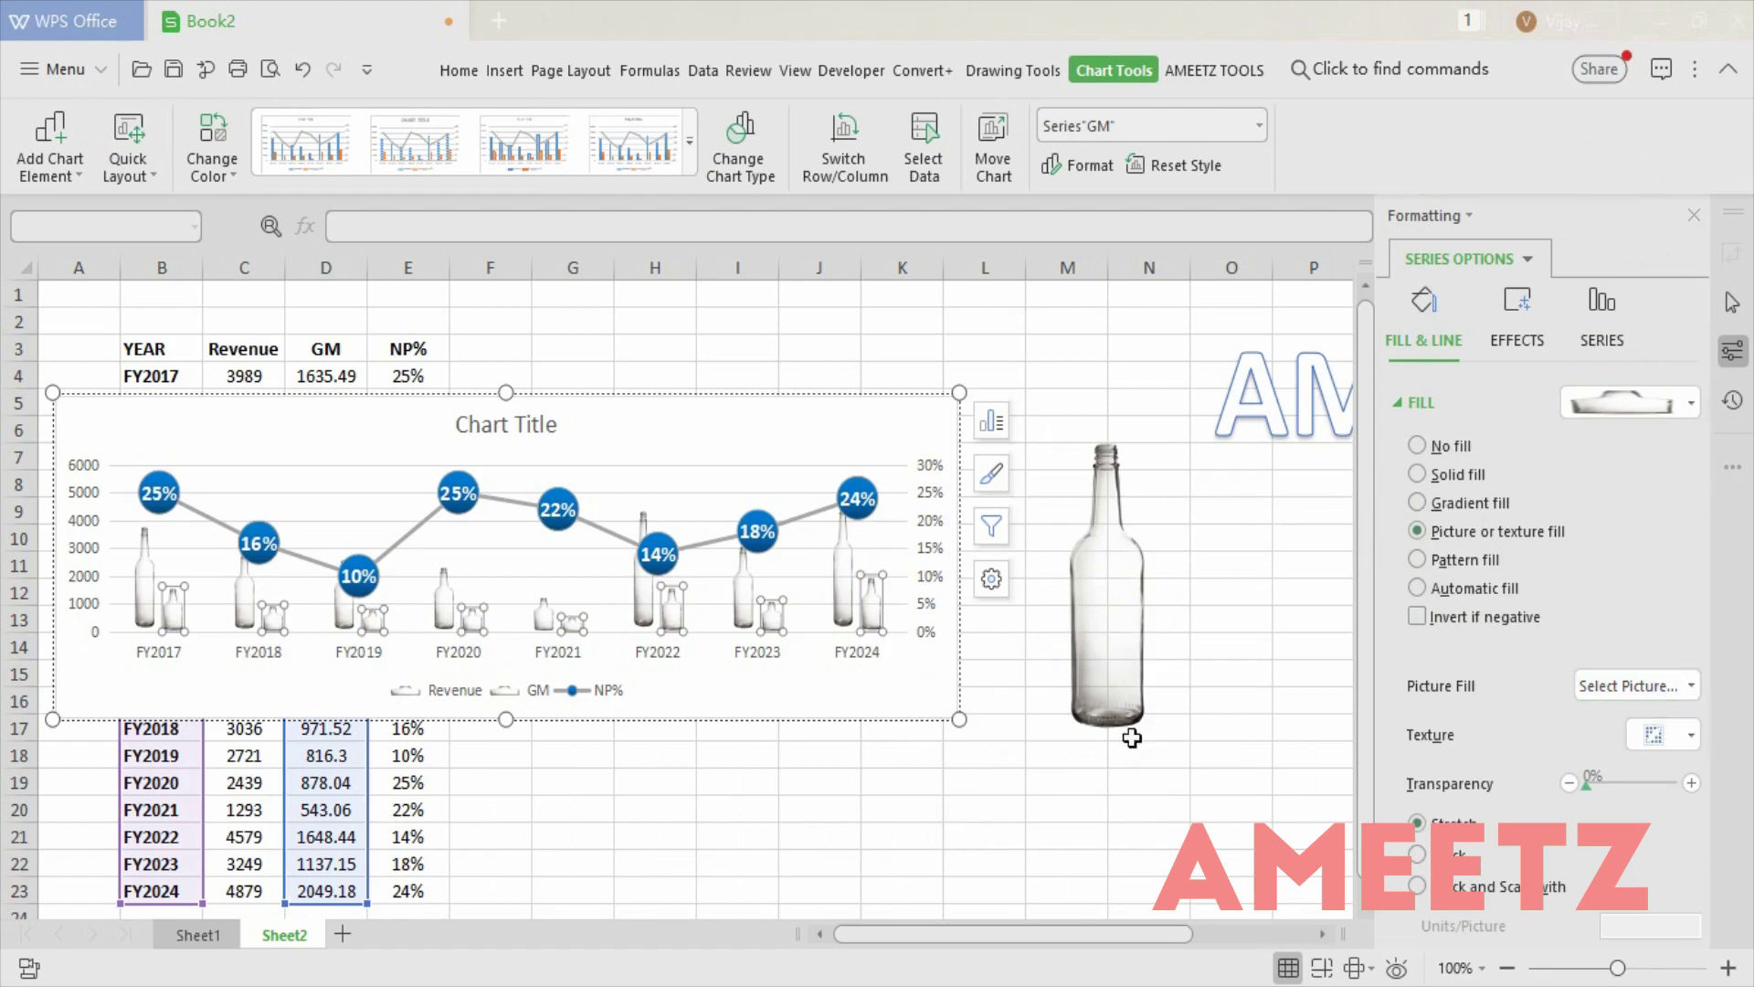
Enlarge the chart to about 9.76 × 24.77 cm.
left_click(1064, 783)
left_click(947, 727)
left_click_drag(946, 726, 1263, 901)
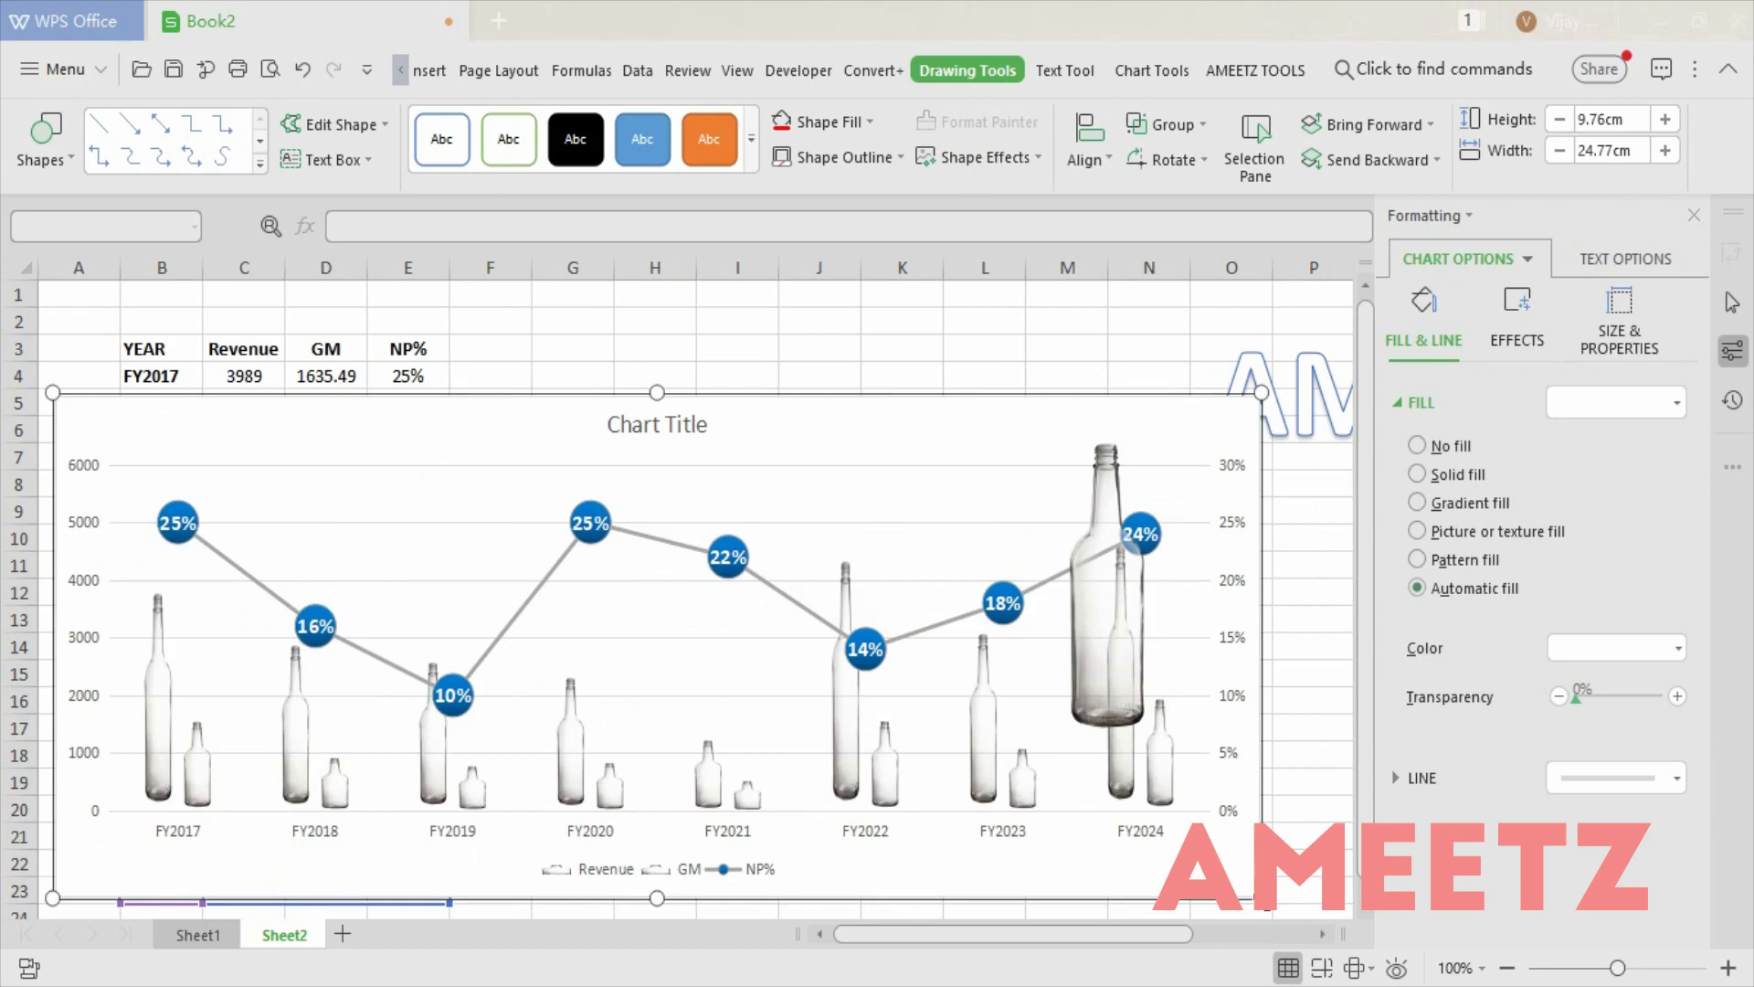
Remove the loose bottle picture near FY2024 and close the formatting pane.
left_click(1108, 470)
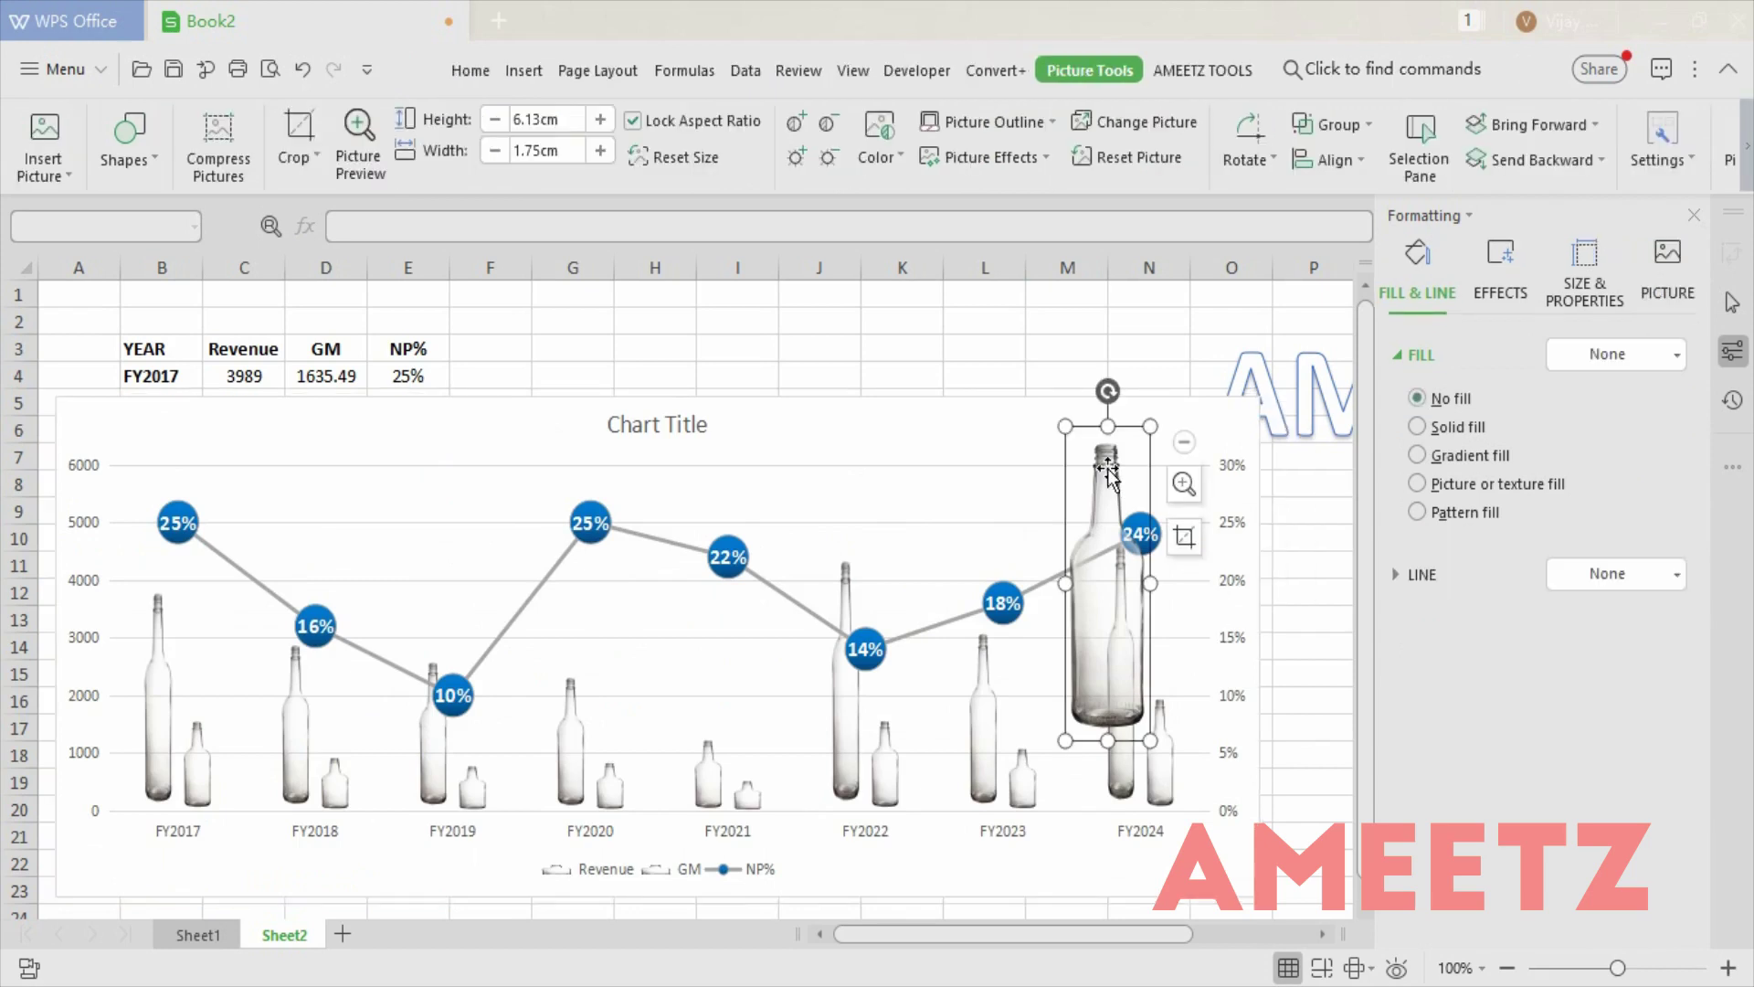
key("ctrl+x")
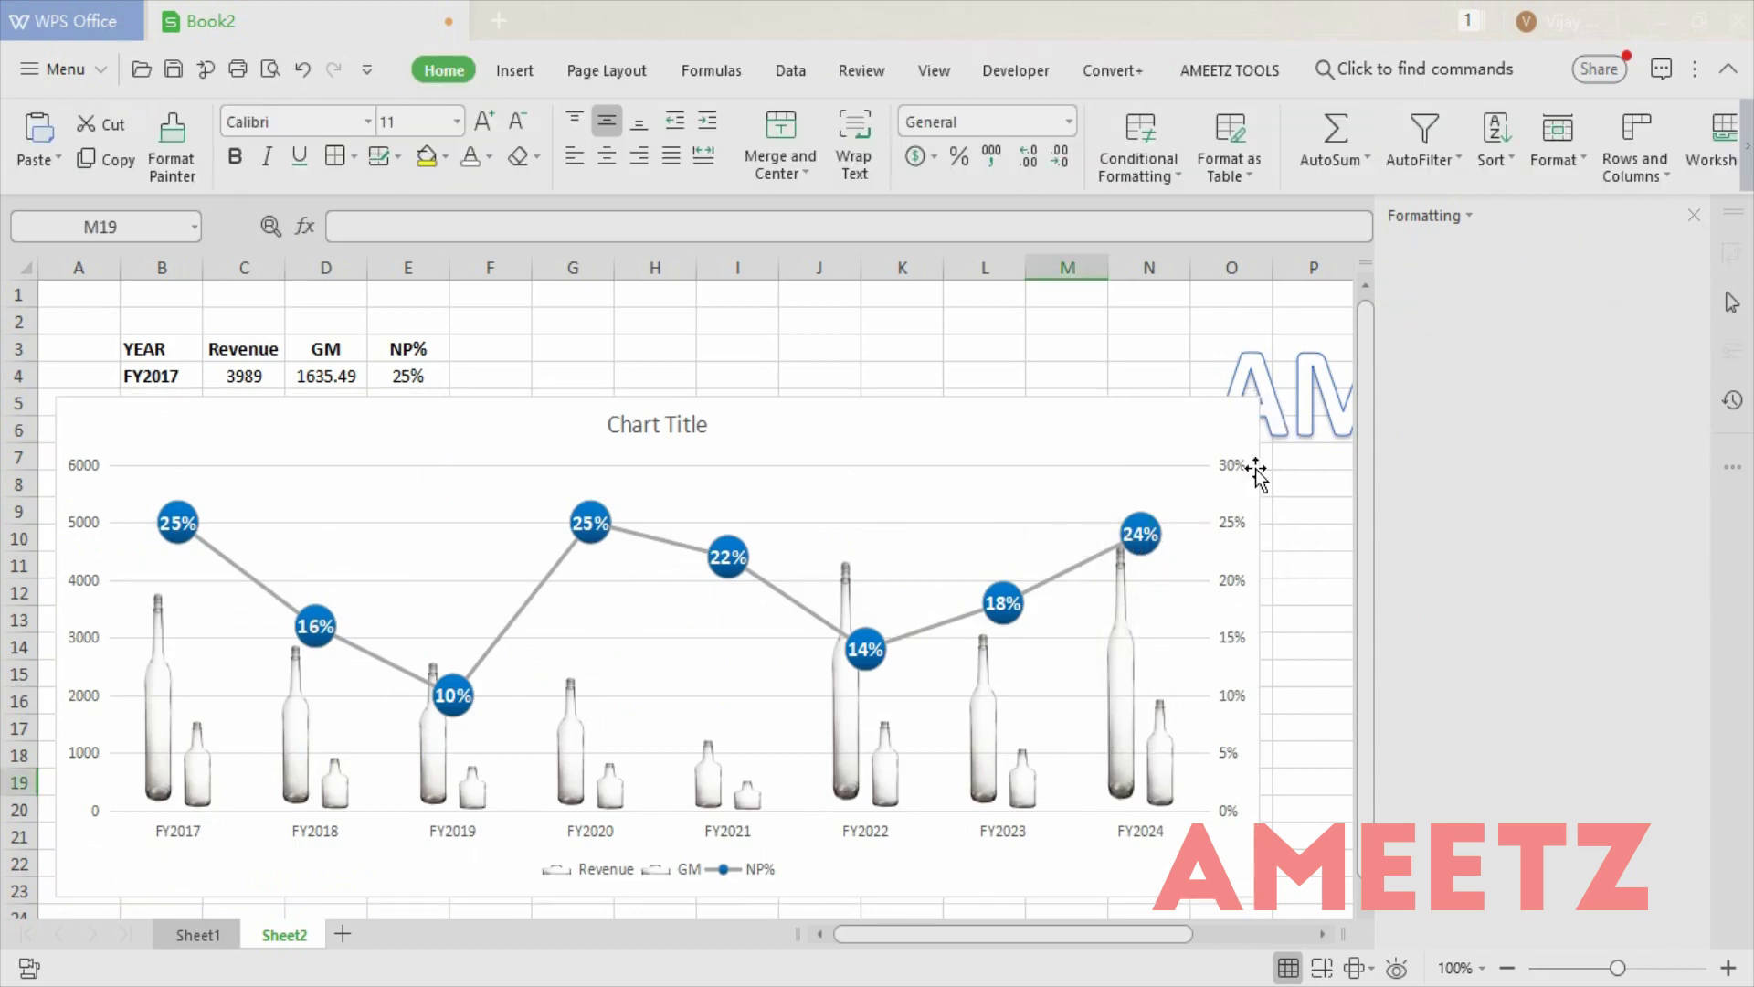
left_click(1694, 218)
Move the chart up over rows 2–20 beside the series checkboxes.
left_click_drag(822, 394, 766, 354)
left_click(764, 419)
left_click_drag(764, 419, 754, 344)
mouse_move(1357, 985)
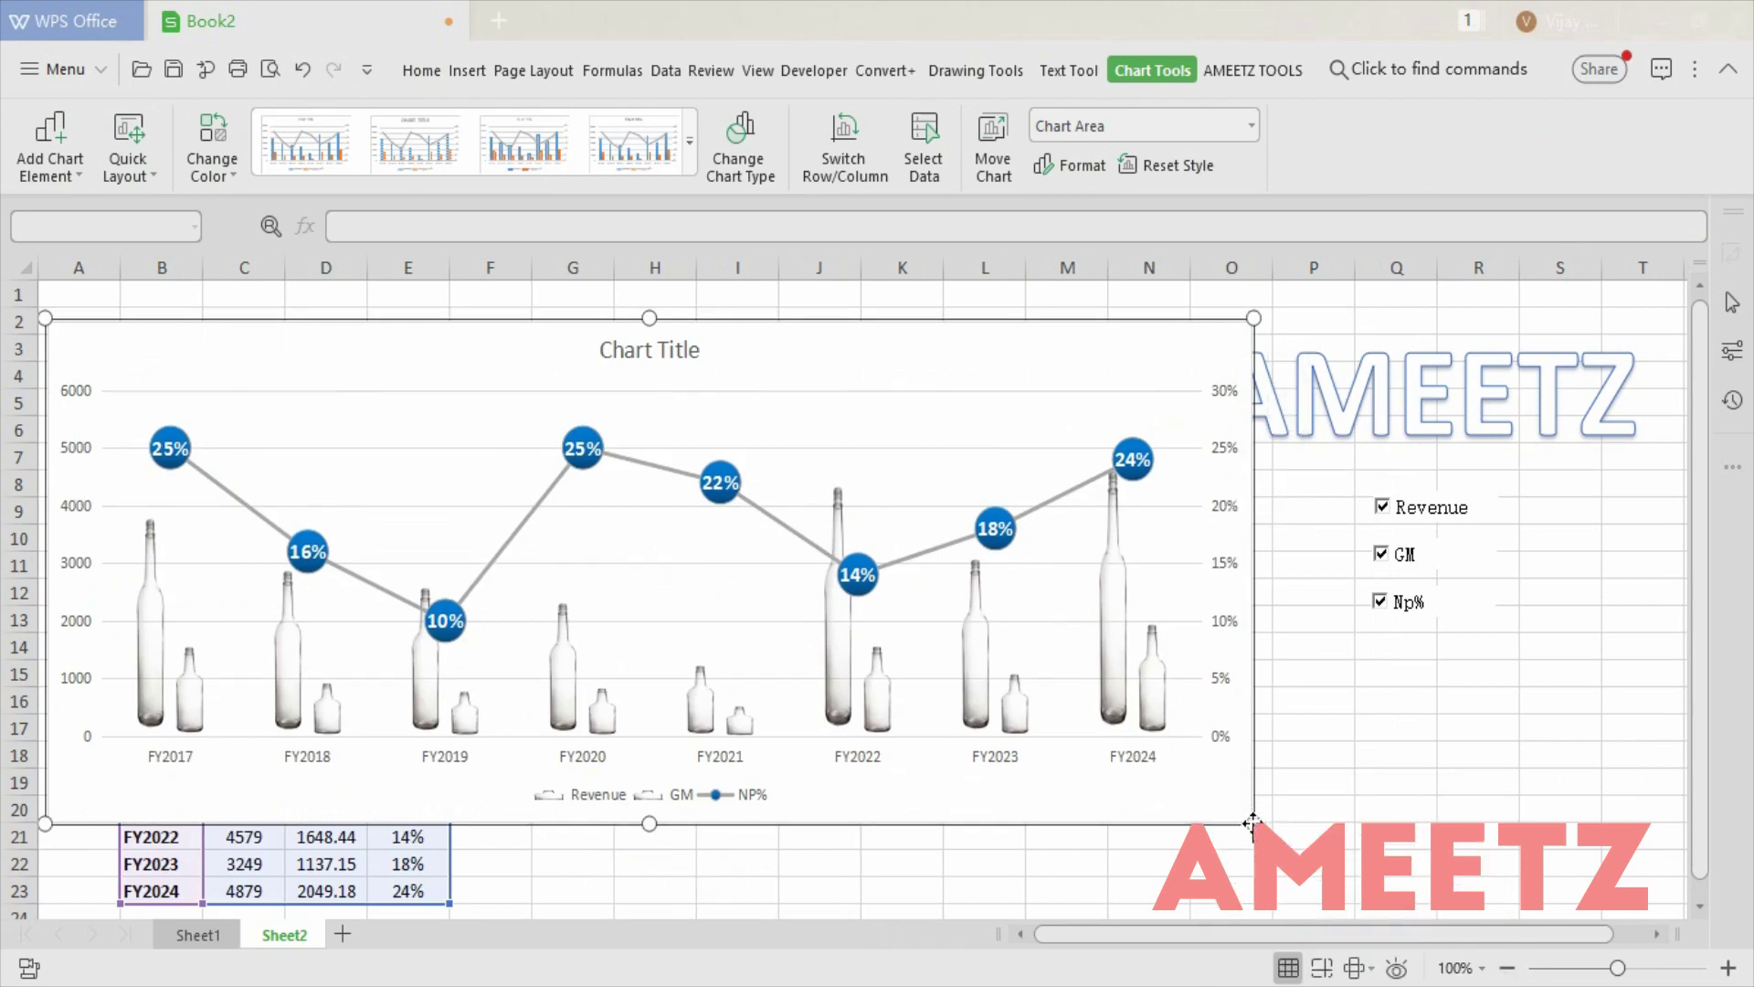
Enlarge the chart past row 23 and untick Revenue, GM and Np% to hide each series.
left_click_drag(1253, 822, 1306, 935)
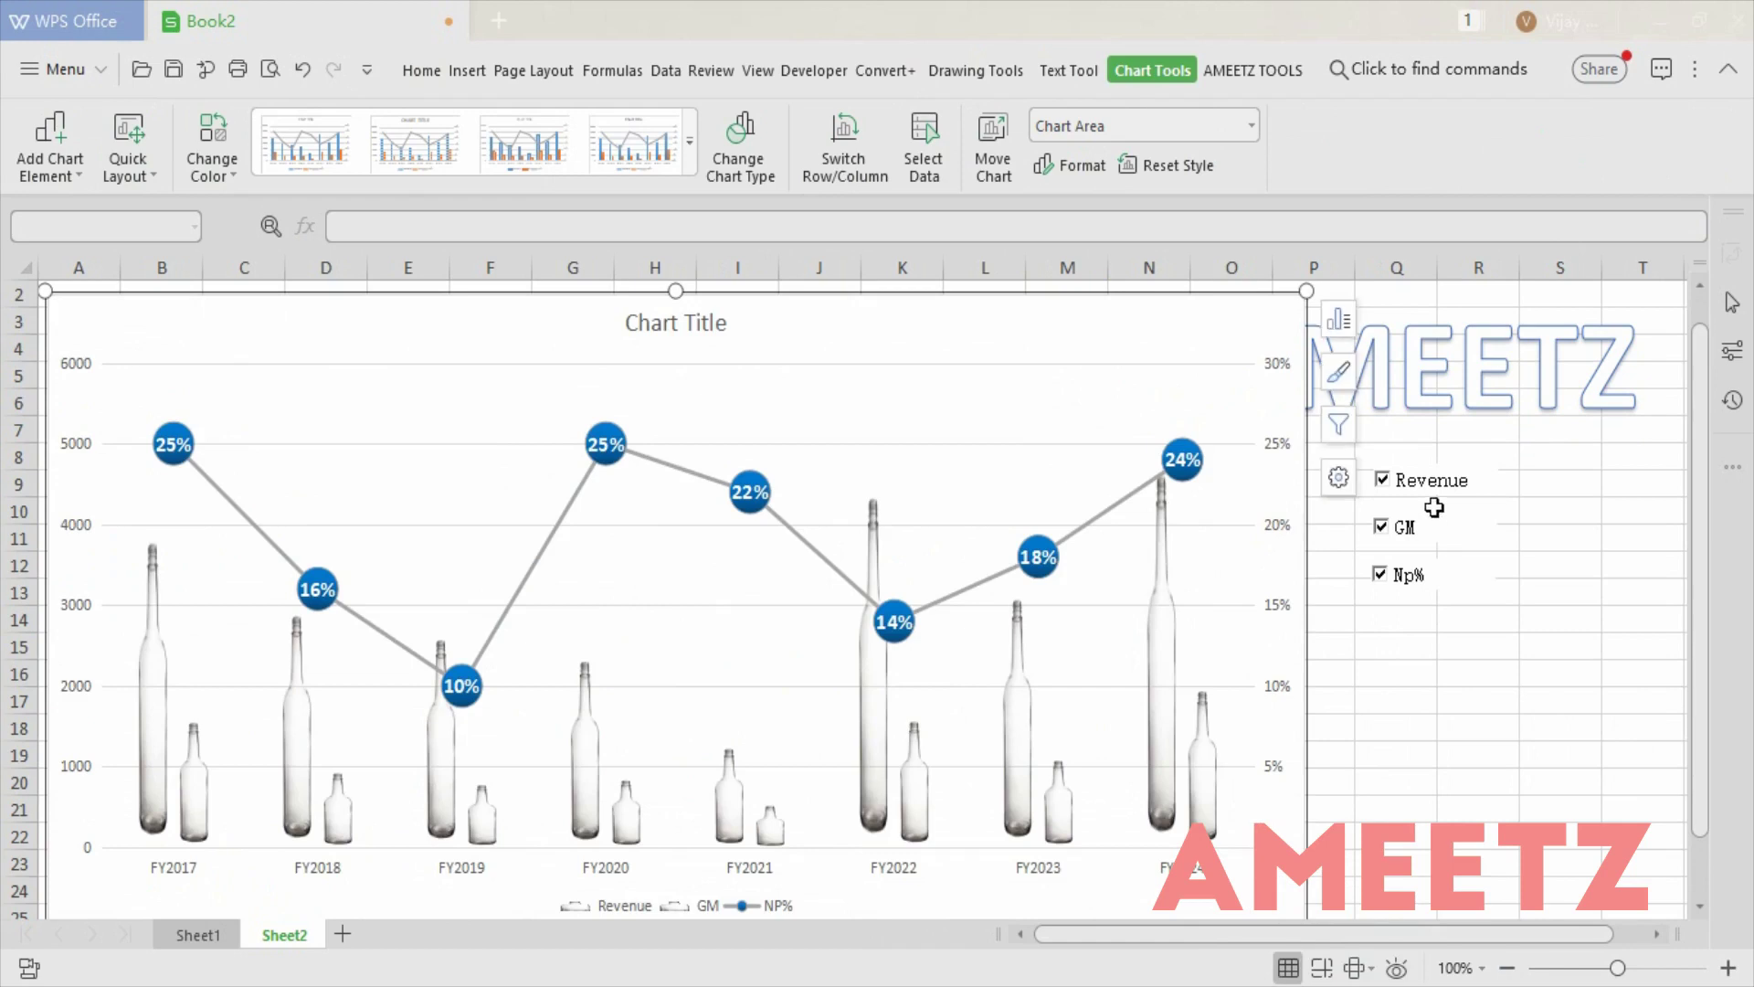
left_click(1427, 484)
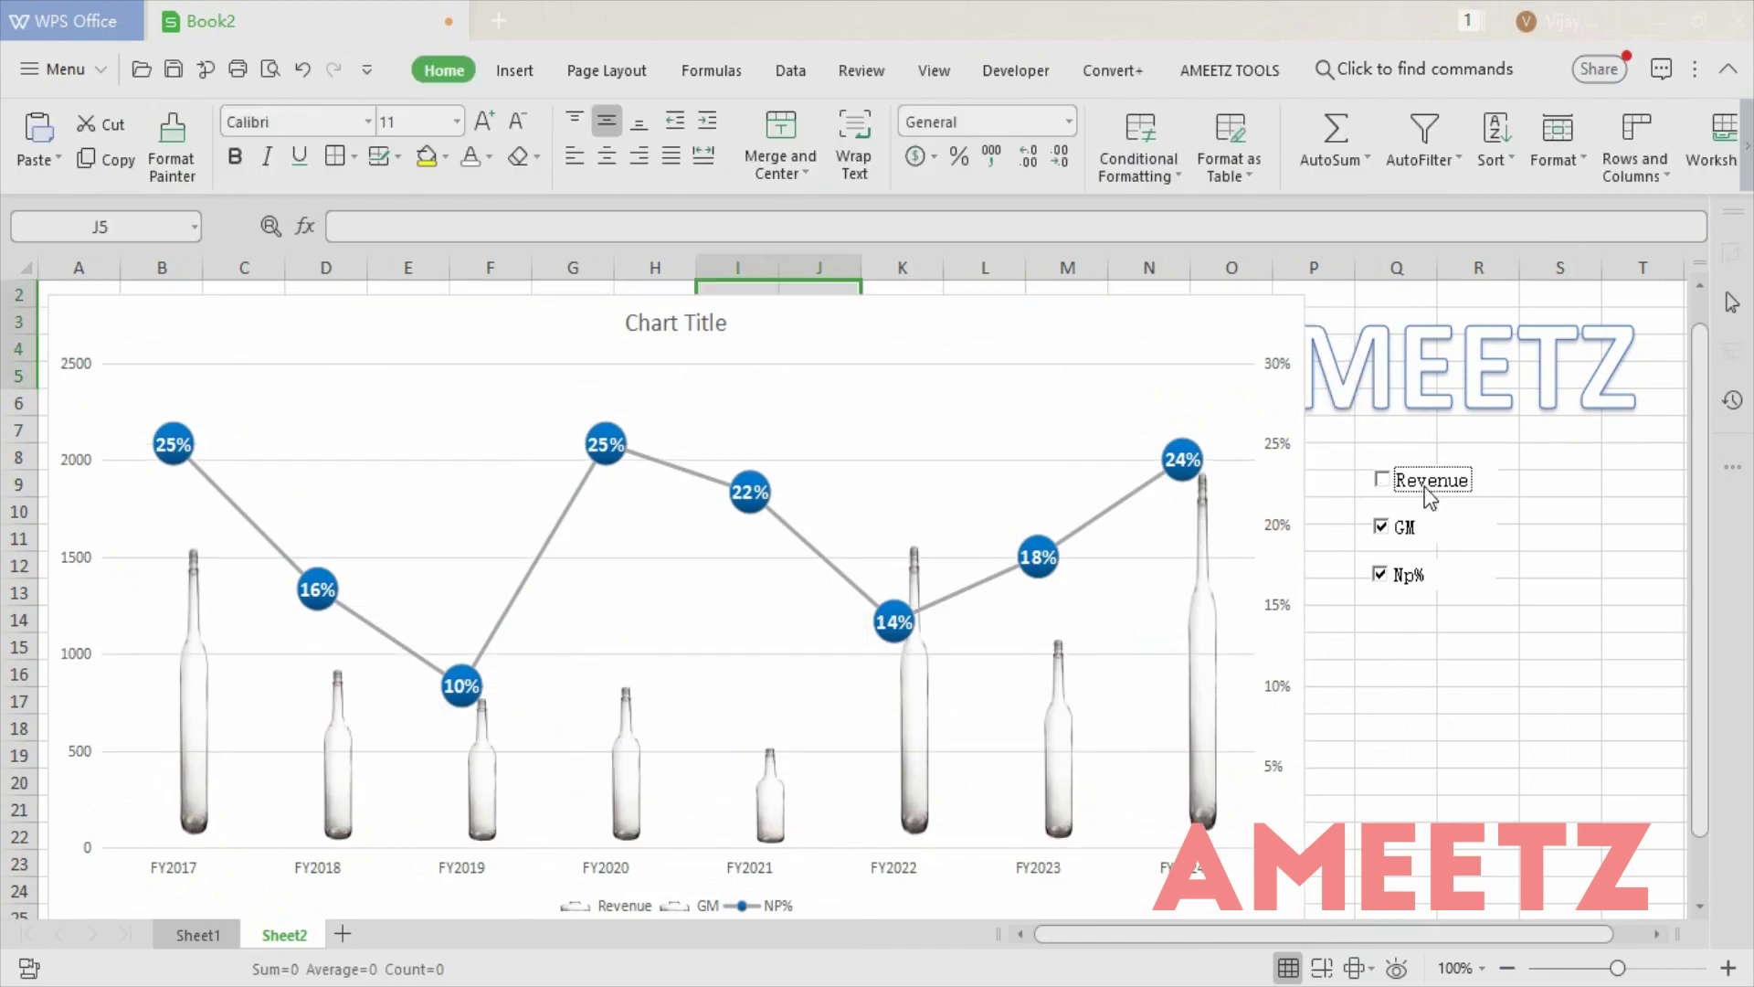
left_click(1399, 529)
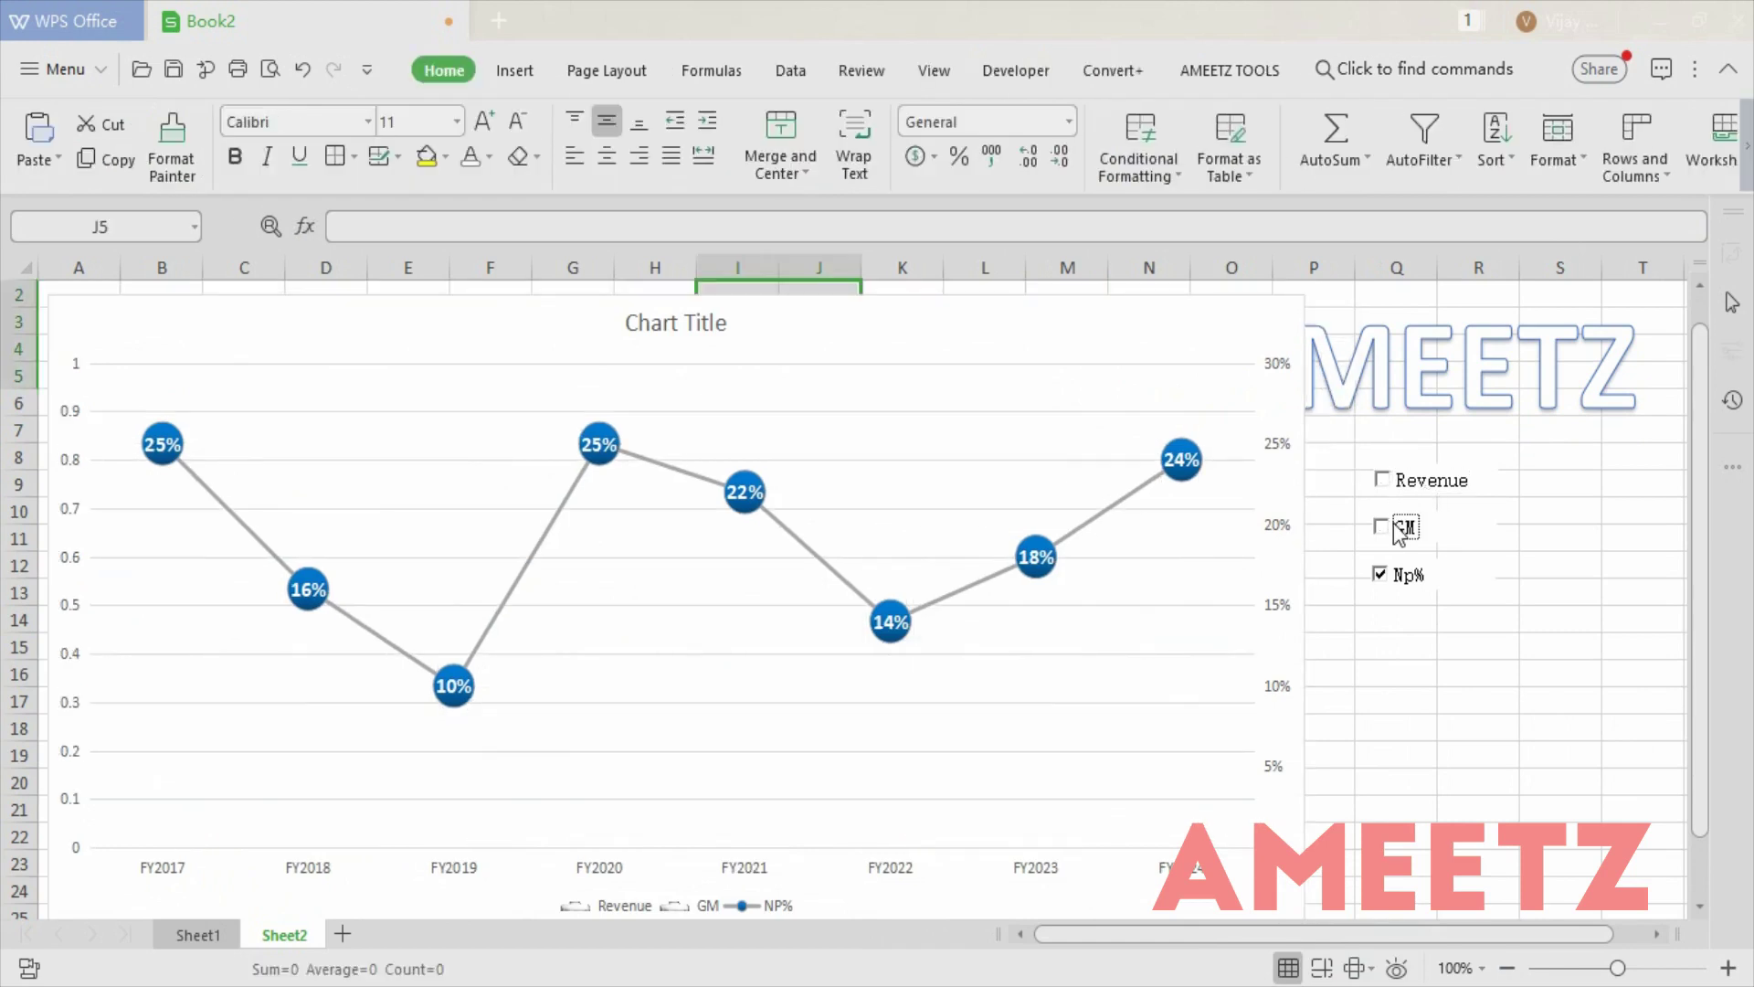
left_click(1396, 578)
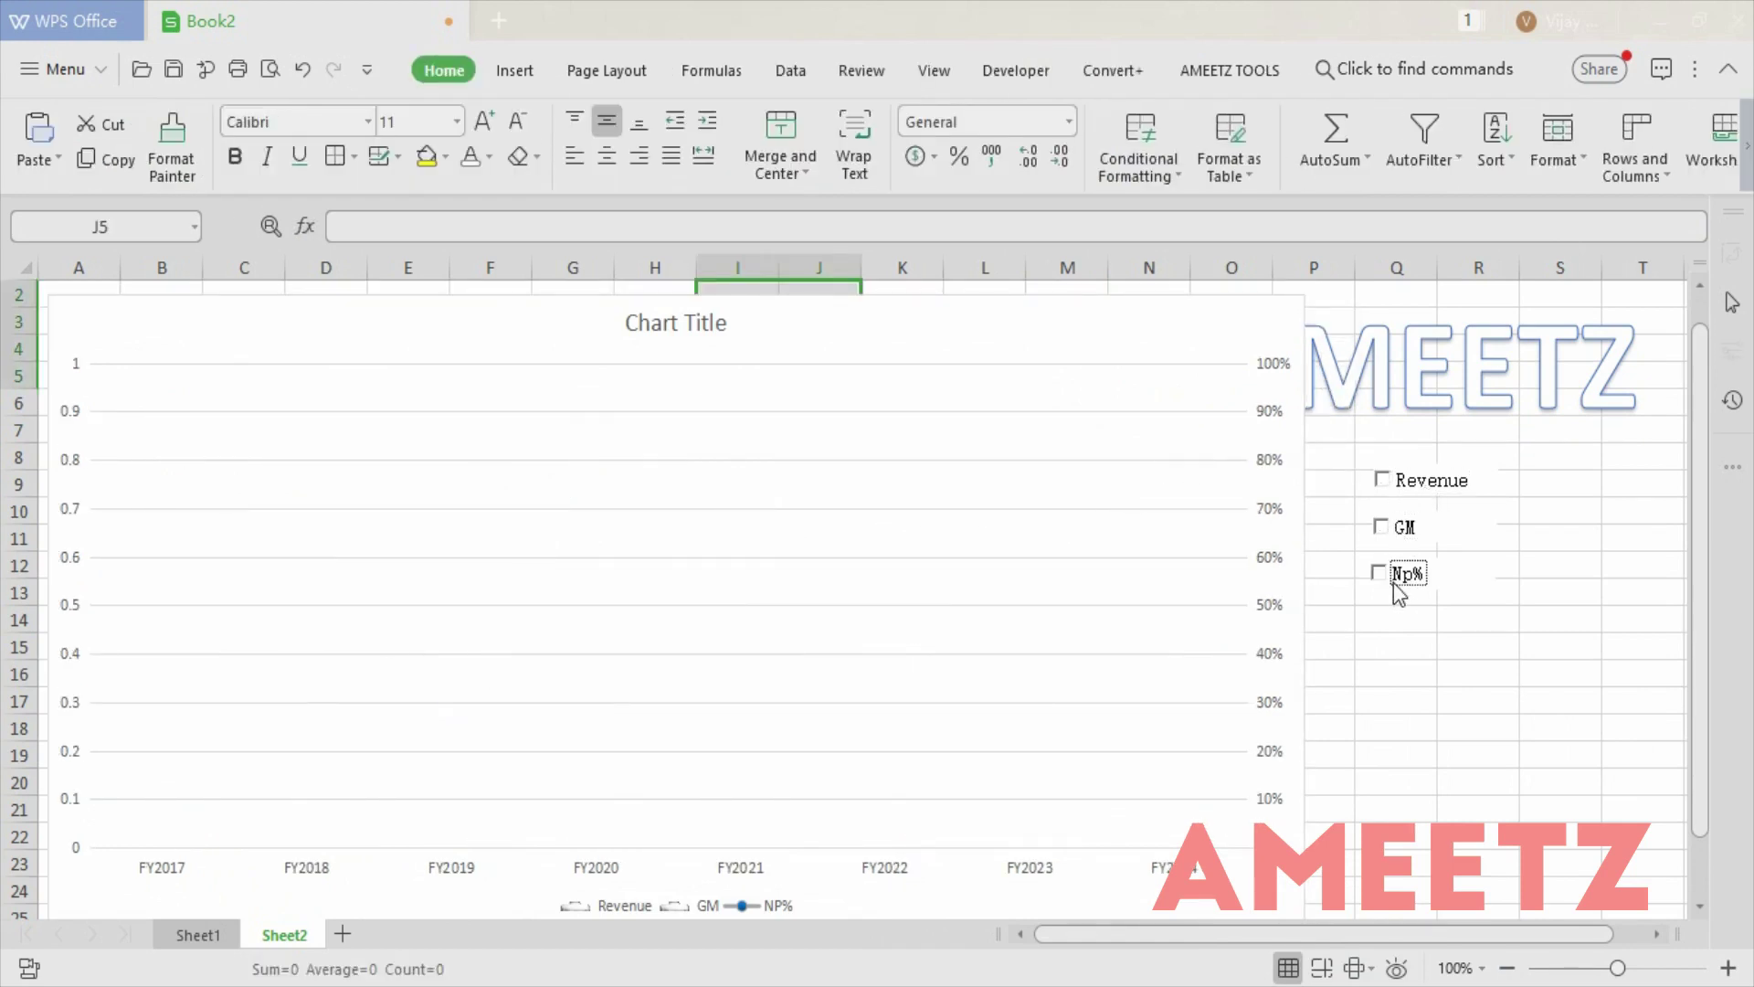
Tick Revenue, GM and Np% again so all three series show.
left_click(1412, 489)
left_click(1403, 527)
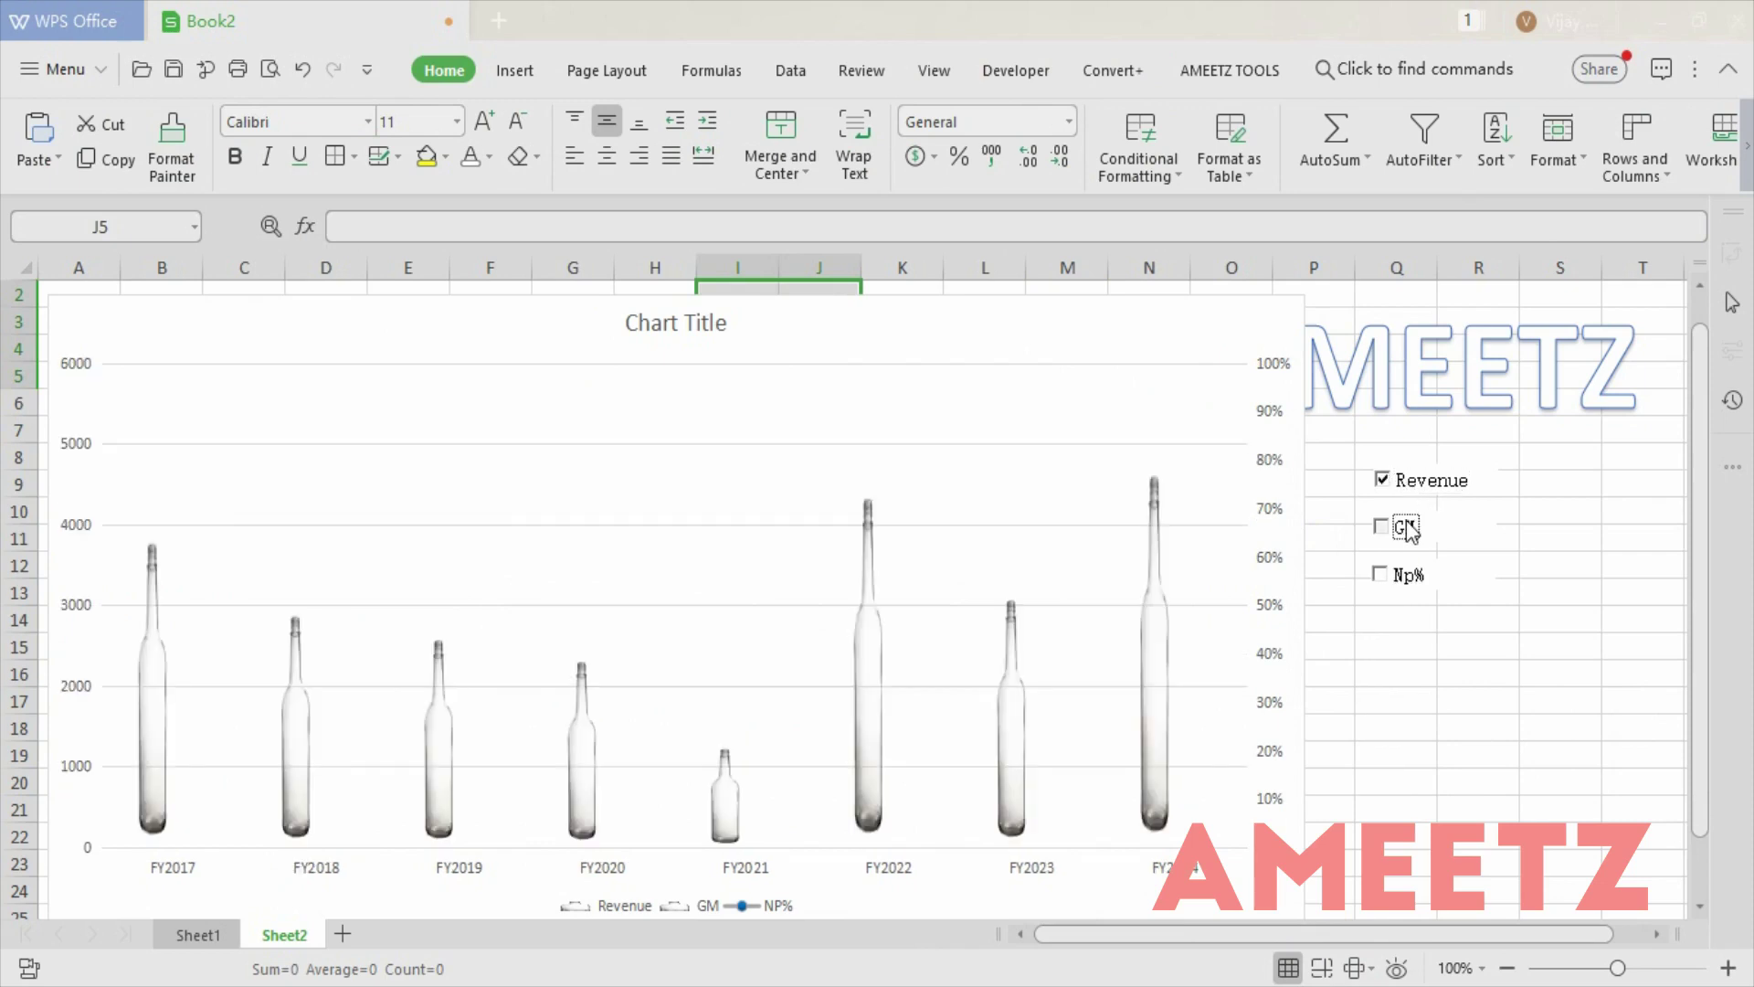
left_click(1408, 584)
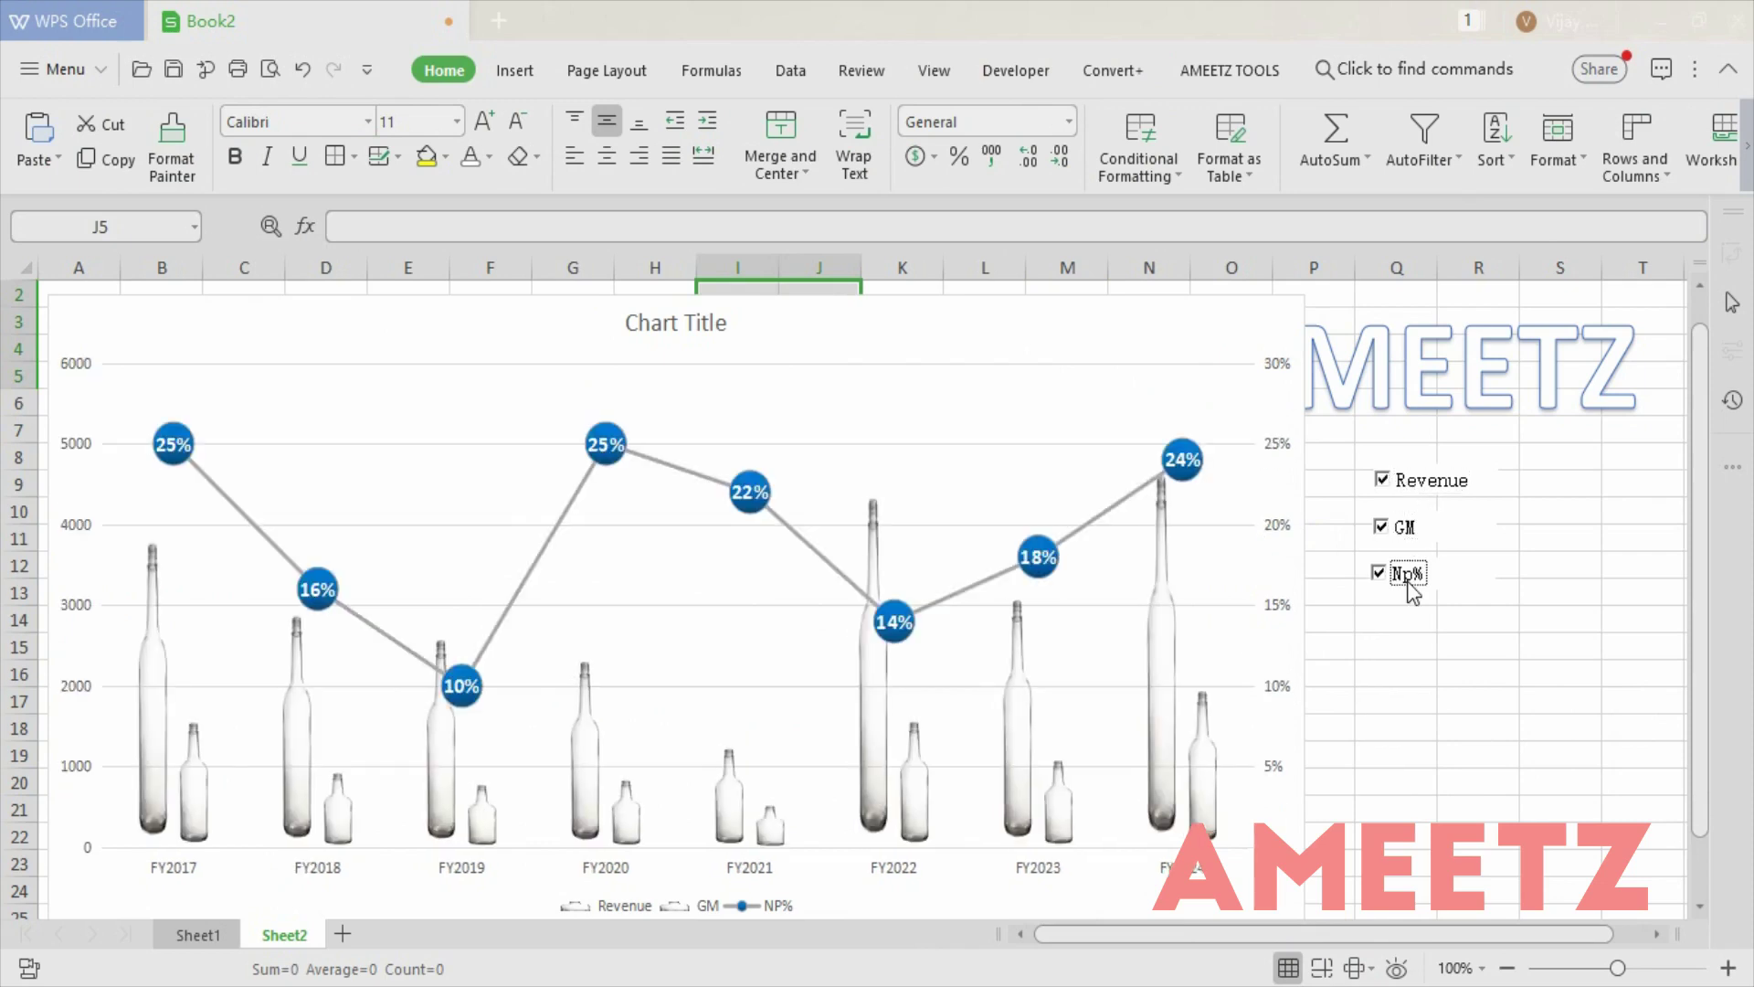